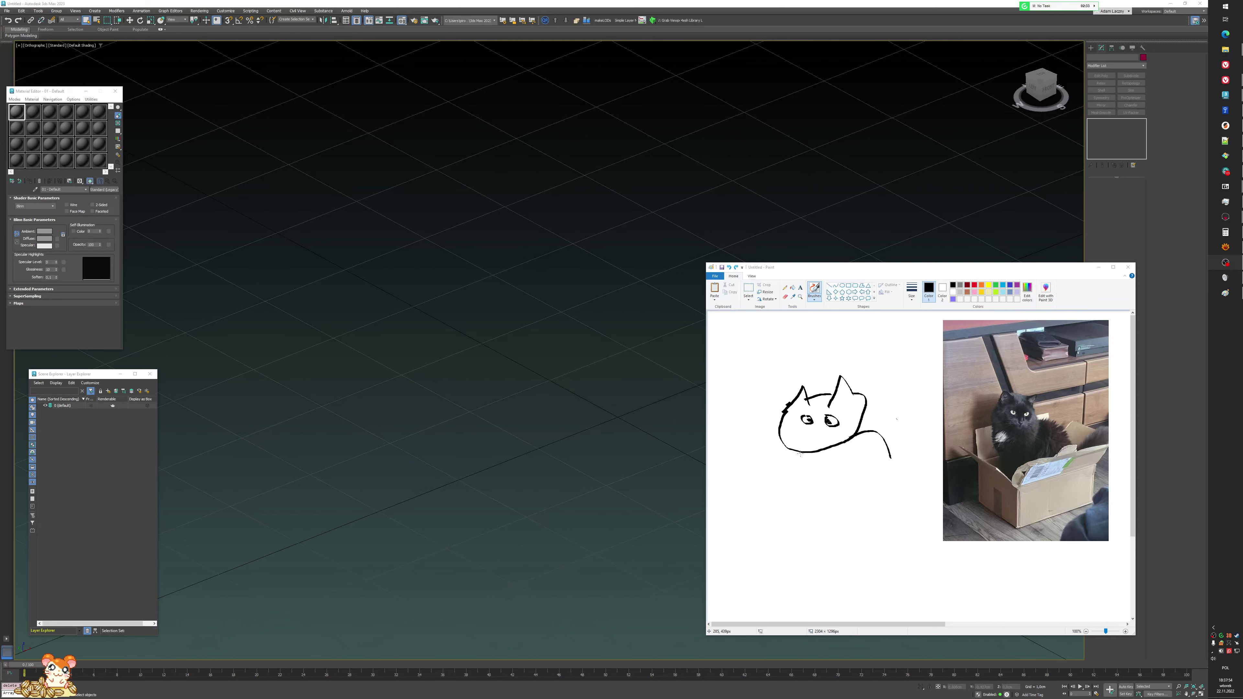
- Sketch the cat's body side and tail, and an open cardboard box with flaps around it, using black brush strokes
drag(805, 453, 796, 462)
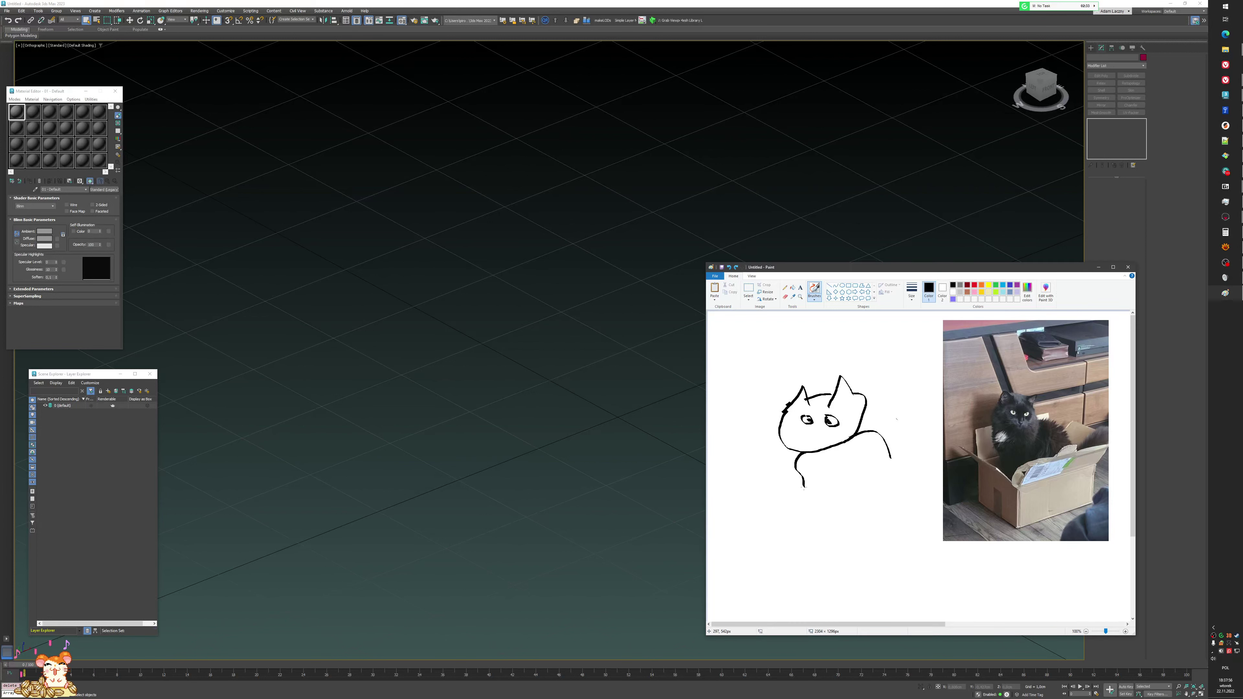
mouse_move(901, 431)
mouse_down()
mouse_move(935, 457)
mouse_move(904, 470)
mouse_up()
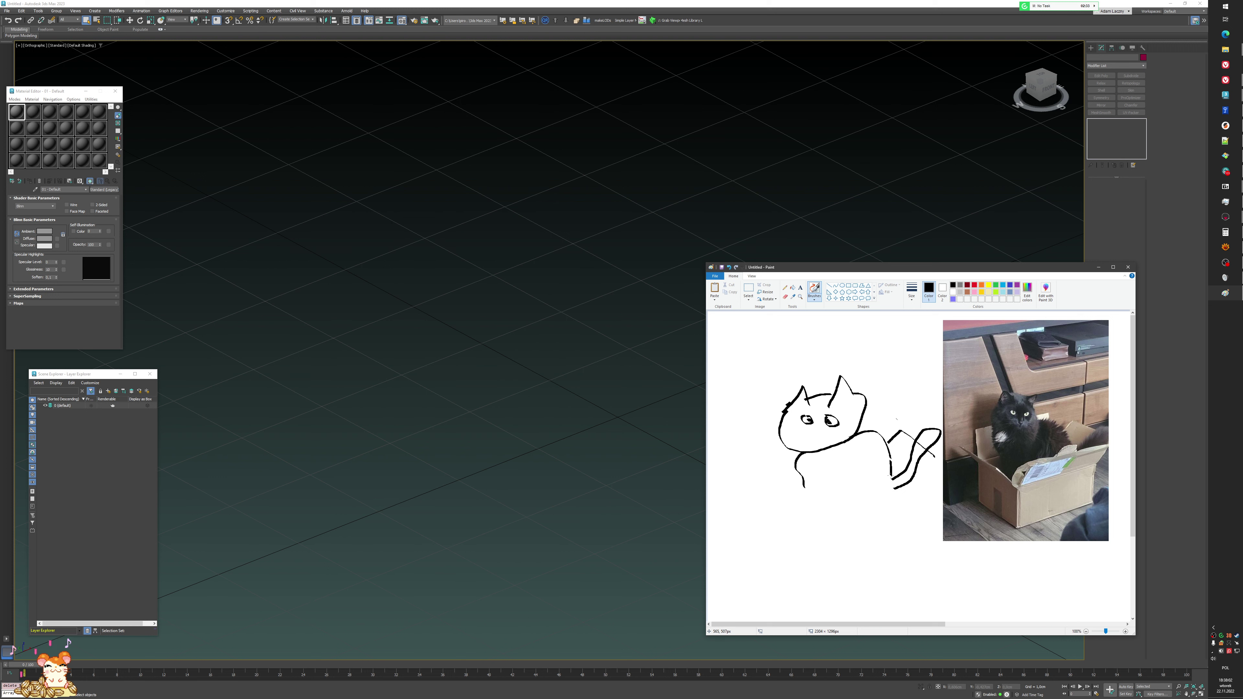
drag(883, 424, 860, 427)
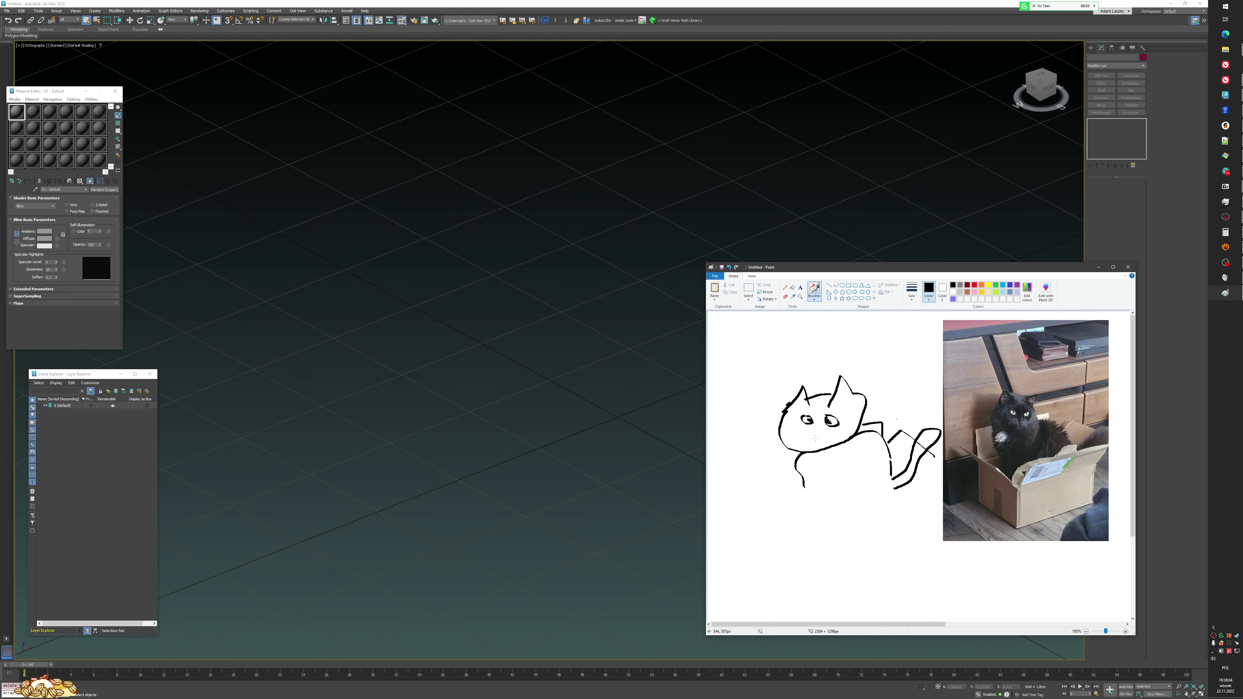
drag(789, 443, 781, 481)
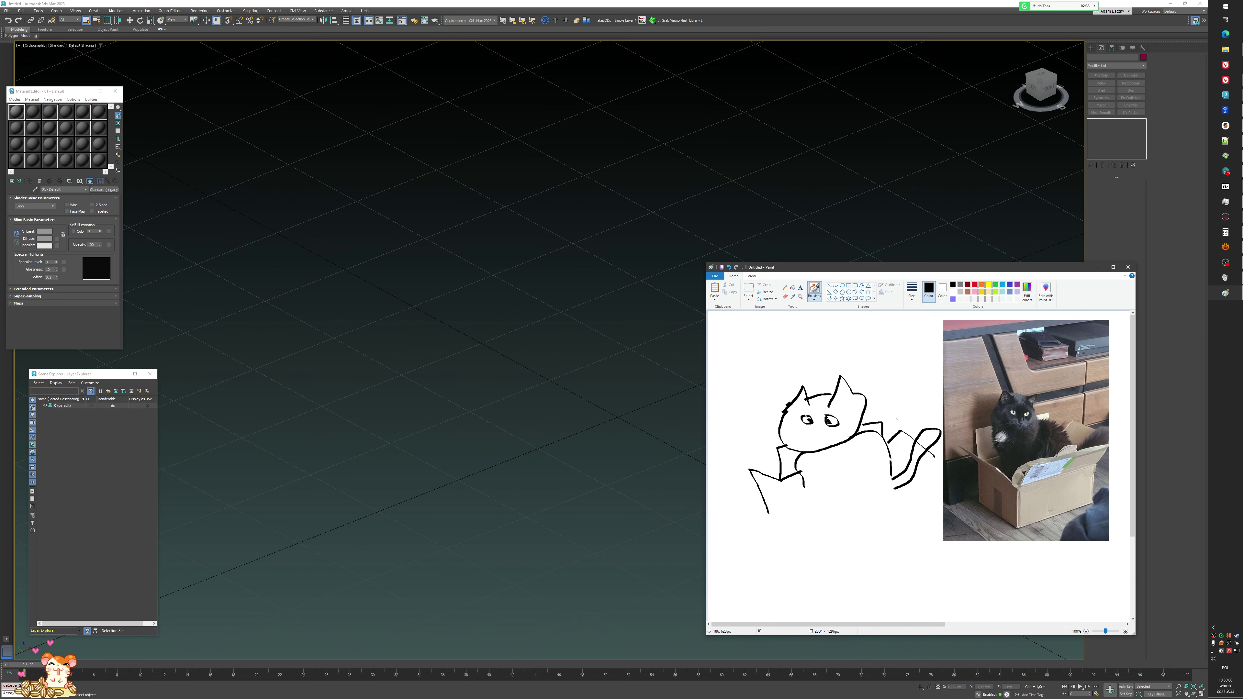
mouse_move(791, 511)
mouse_down()
mouse_move(794, 525)
mouse_move(888, 500)
mouse_up()
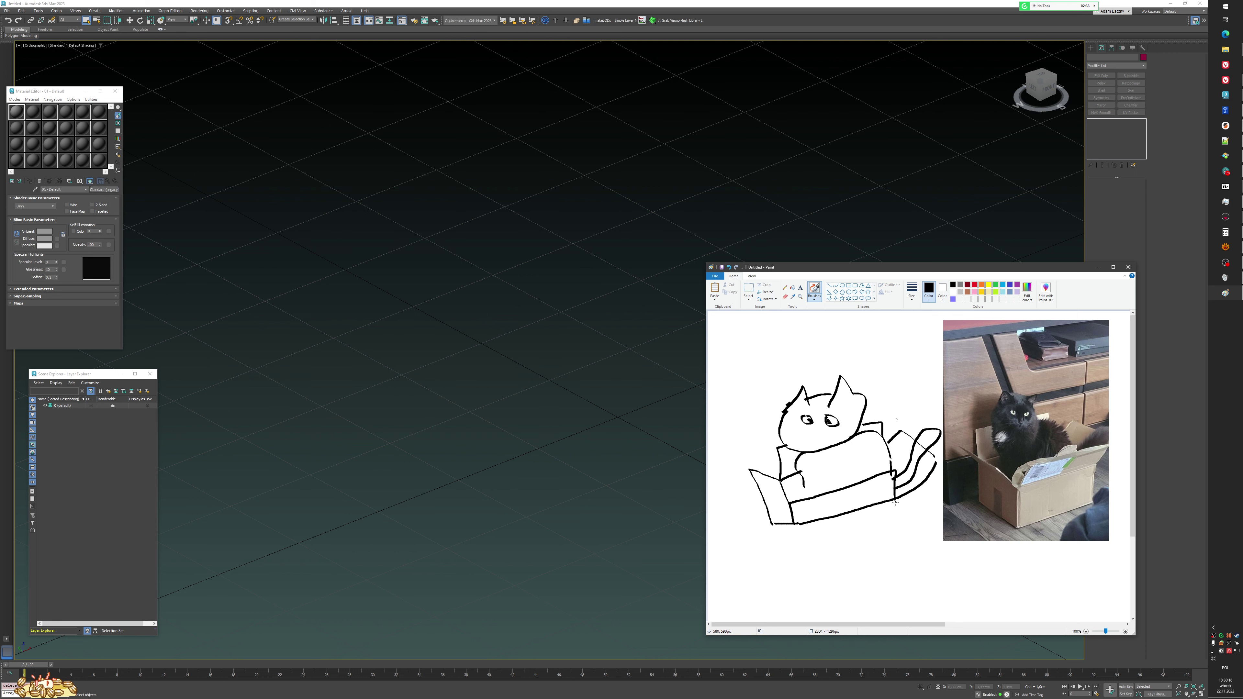
mouse_move(895, 501)
mouse_down()
mouse_move(897, 542)
mouse_move(828, 563)
mouse_up()
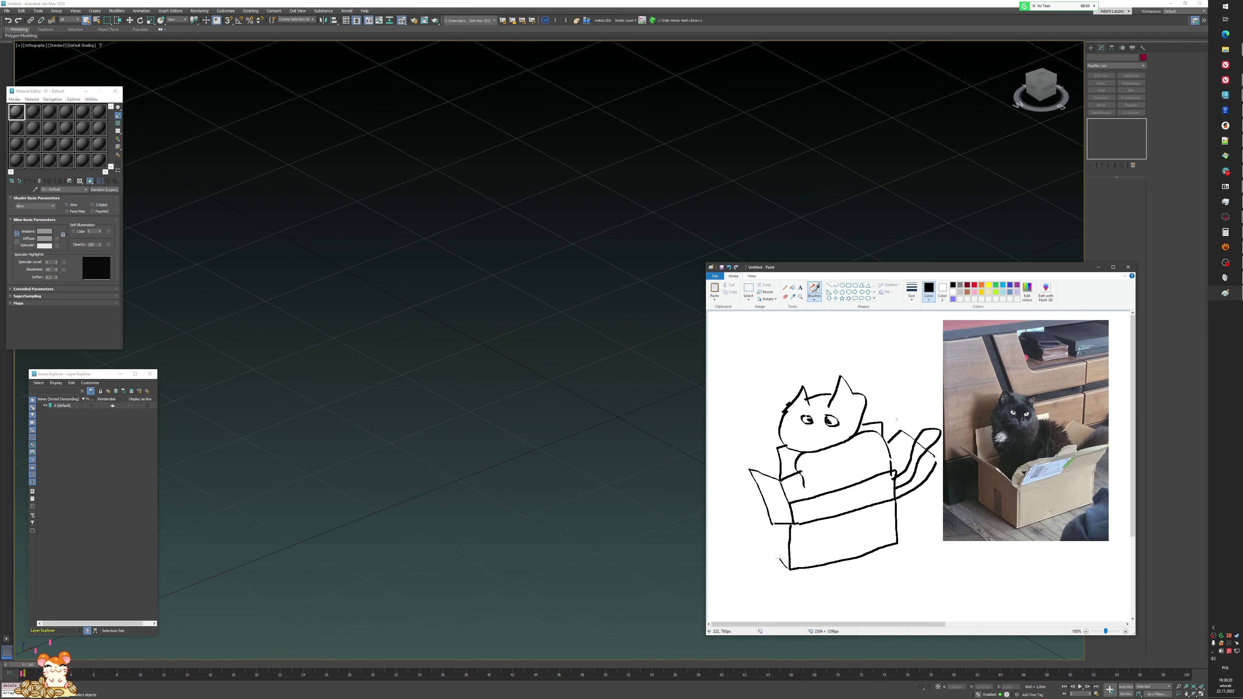
drag(780, 521, 780, 554)
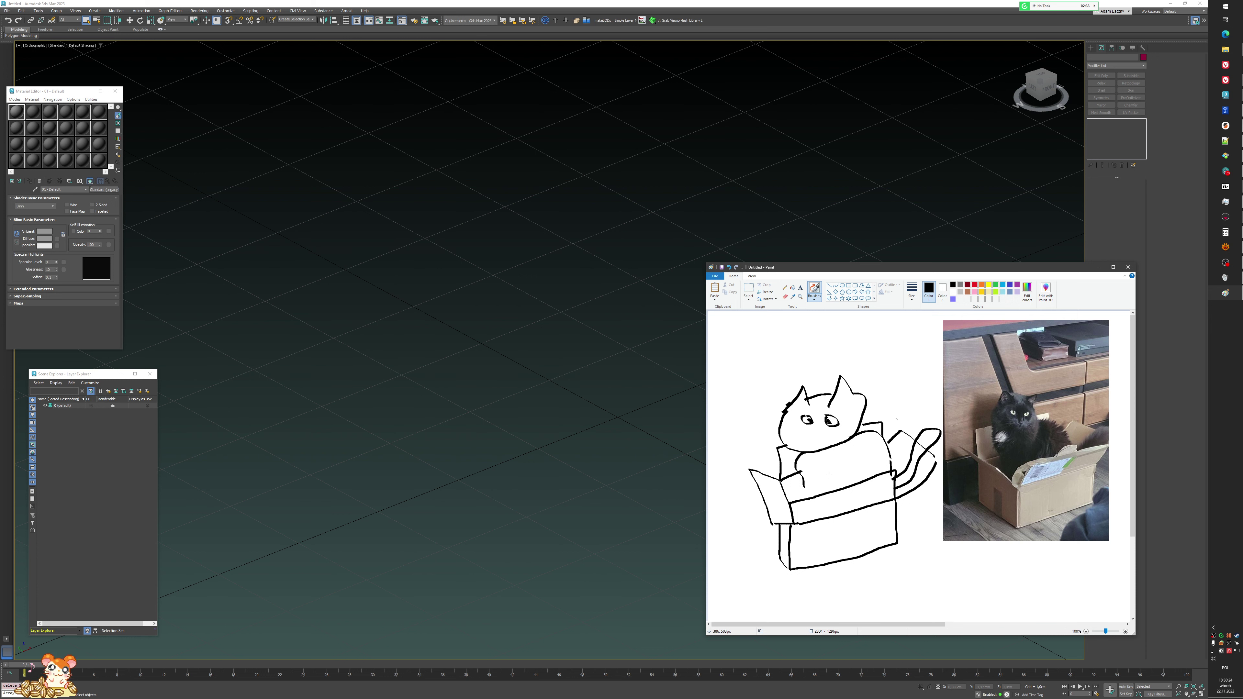
- Scribble the cat's body black and add a mouth and whiskers to its face
mouse_move(809, 486)
mouse_down()
mouse_move(803, 471)
mouse_move(868, 438)
mouse_move(866, 462)
mouse_up()
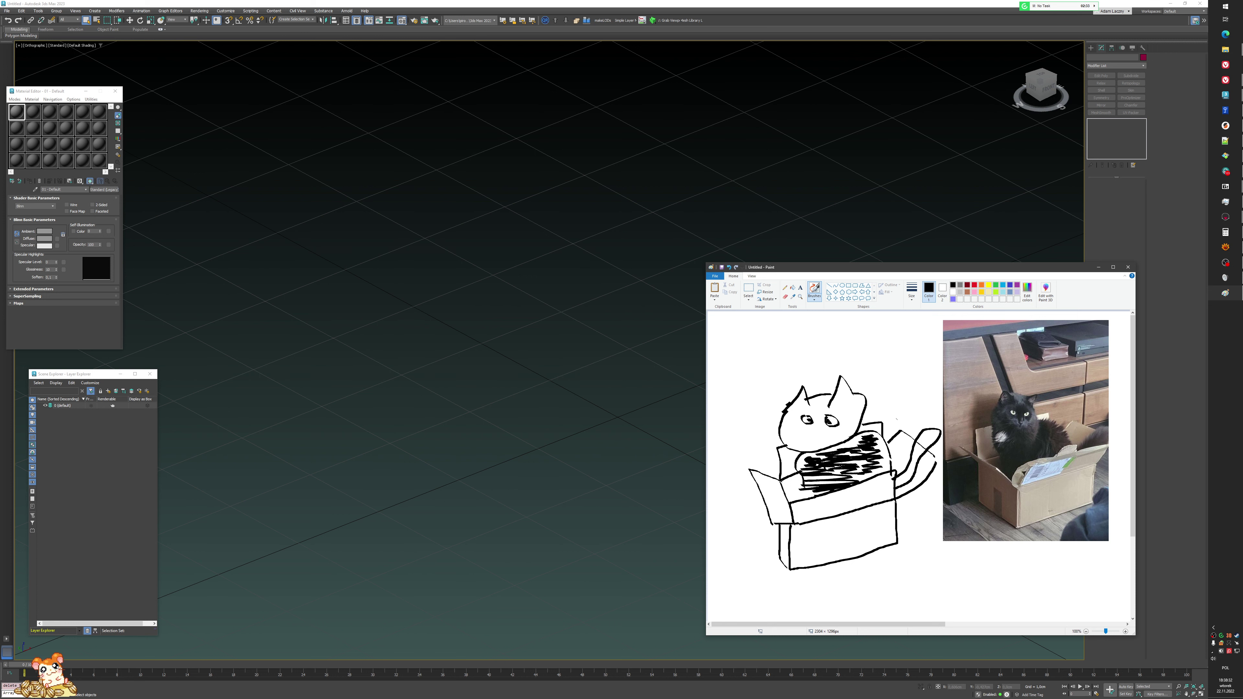
drag(799, 432, 788, 432)
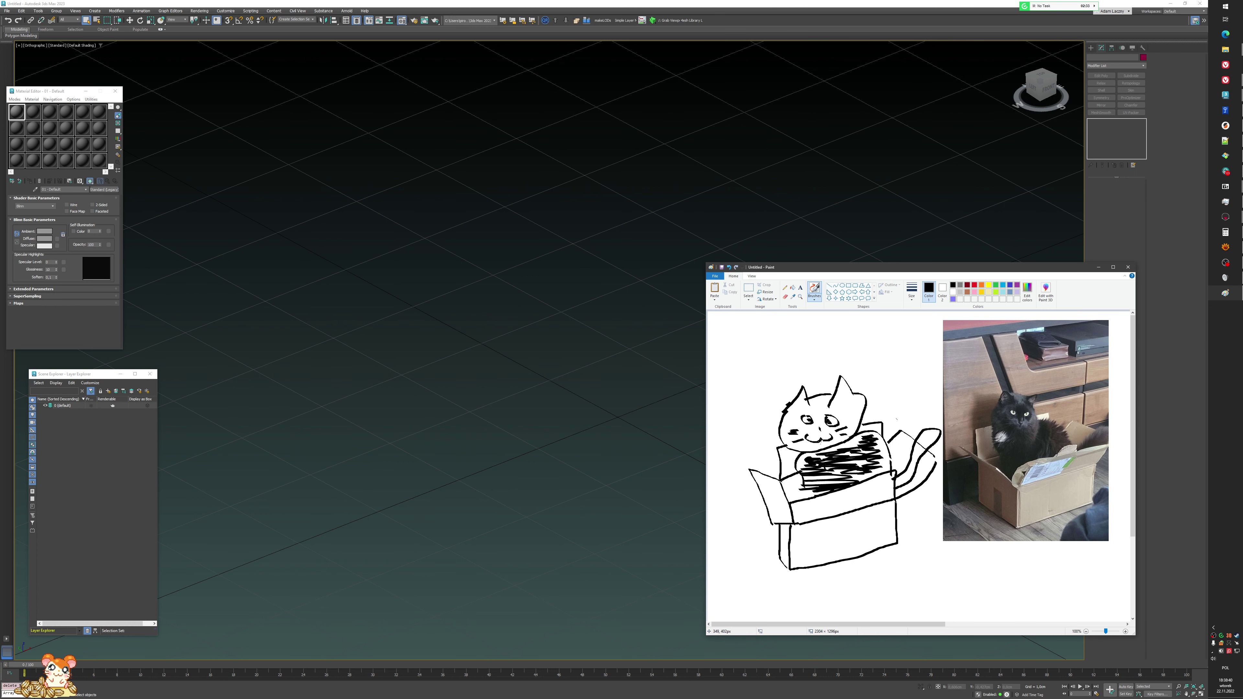
- Switch to 3ds Max and create a standard plane primitive divided into three long strips in the orthographic view
click(555, 392)
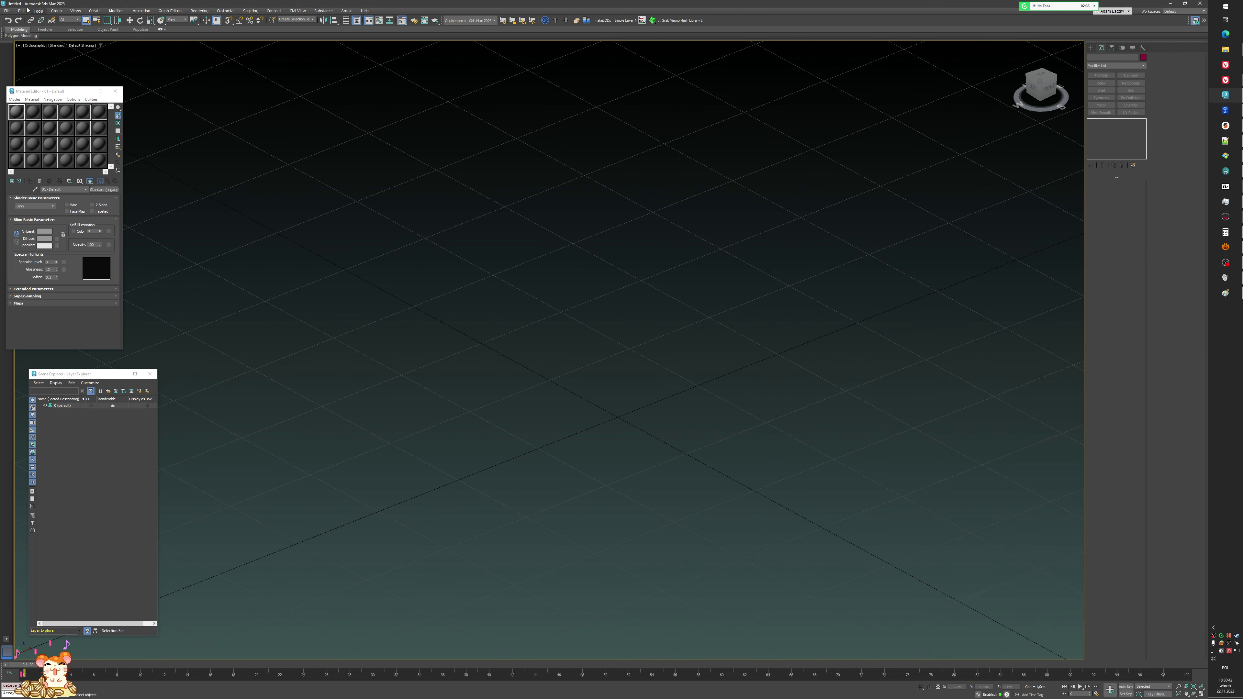
click(1091, 48)
click(1139, 123)
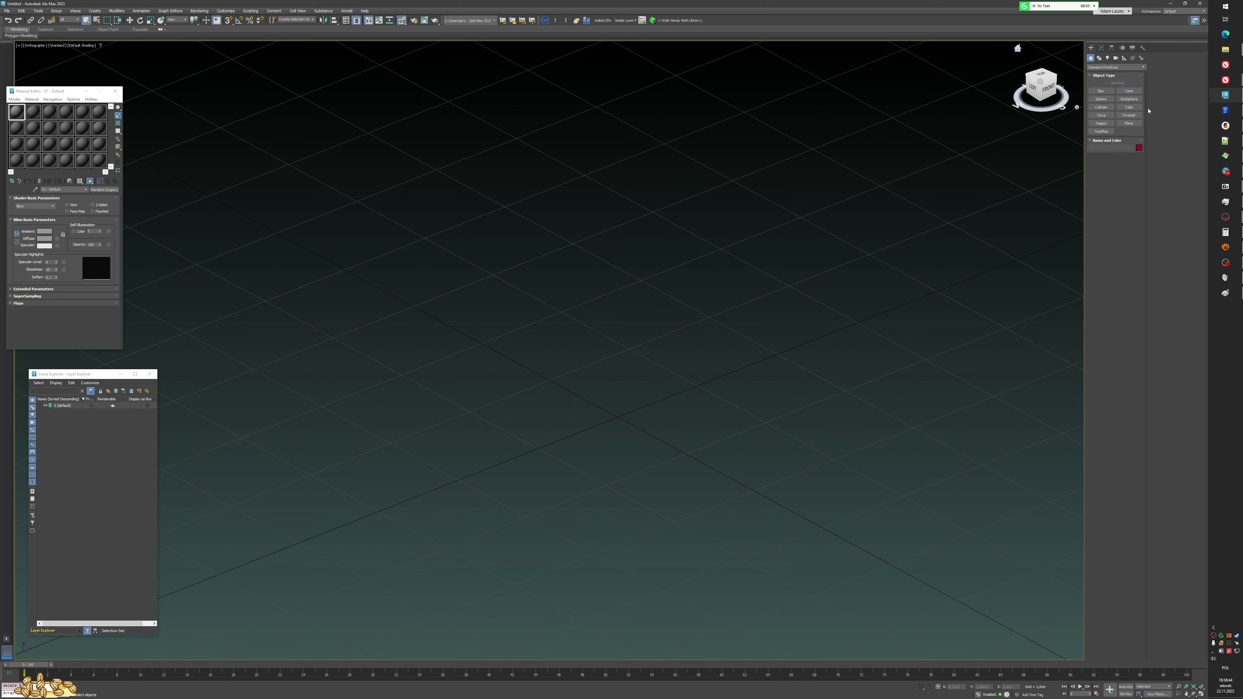
drag(860, 266, 711, 561)
right_click(711, 562)
- Show the plane in wireframe and convert it to an Editable Poly
key(F3)
middle_drag(740, 401, 568, 392)
scroll(568, 392, up, 3)
right_click(572, 389)
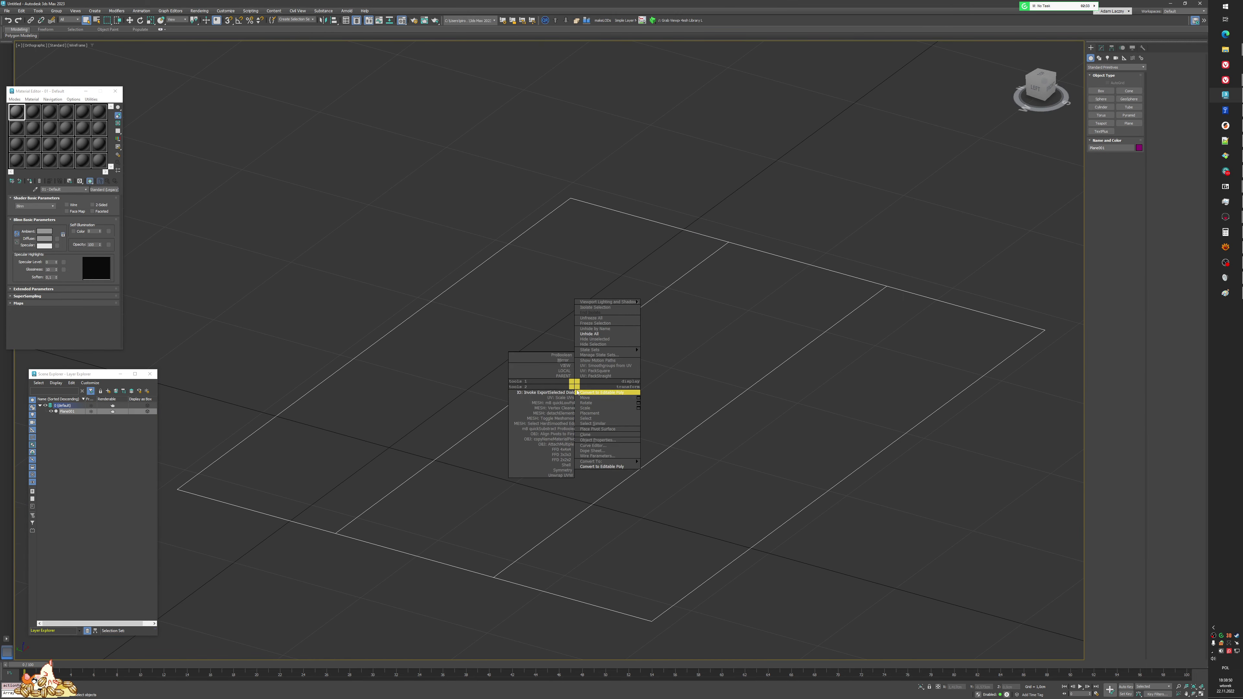
click(607, 462)
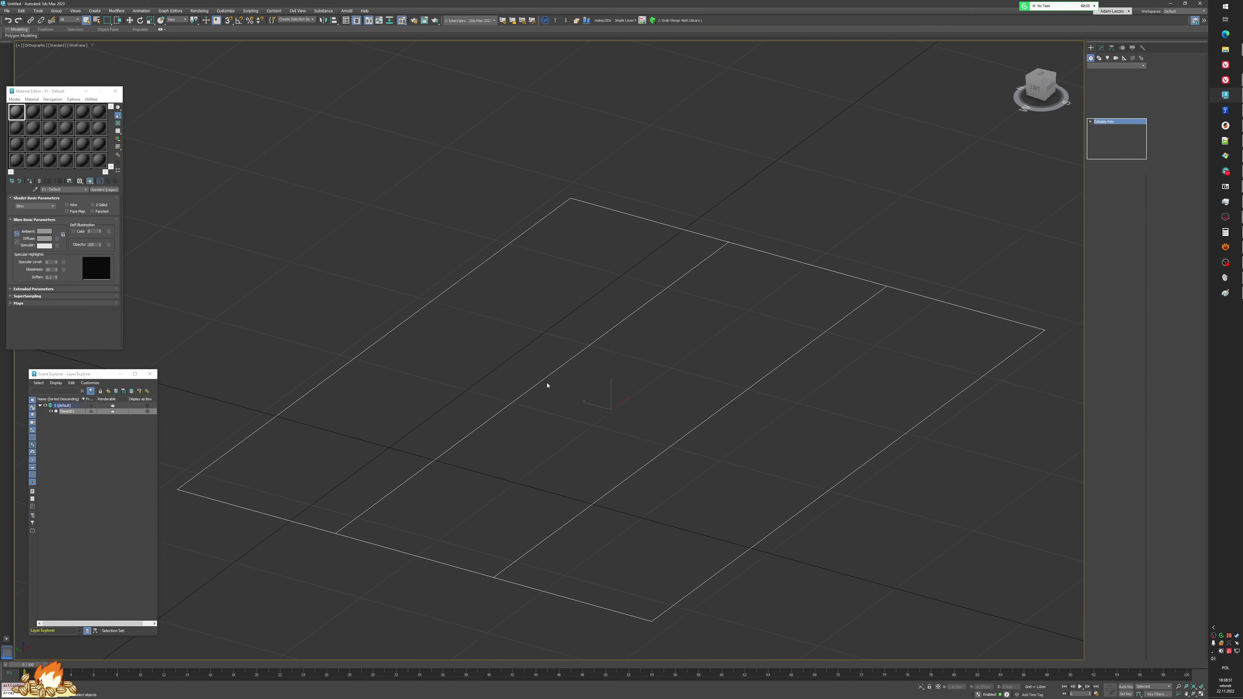
- Raise one outer strip of the plane to form a Z-shaped step with an upright middle face, shown shaded
key(4)
click(482, 368)
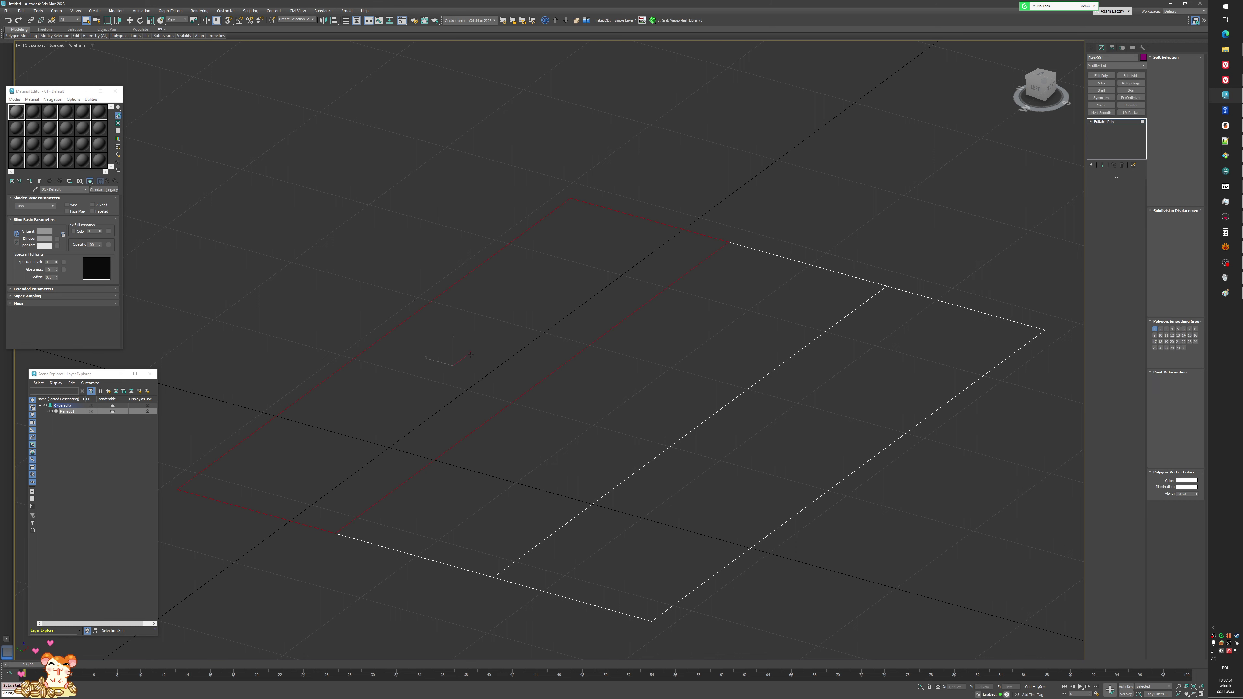
key(w)
drag(453, 352, 462, 241)
alt+middle_drag(463, 240, 489, 236)
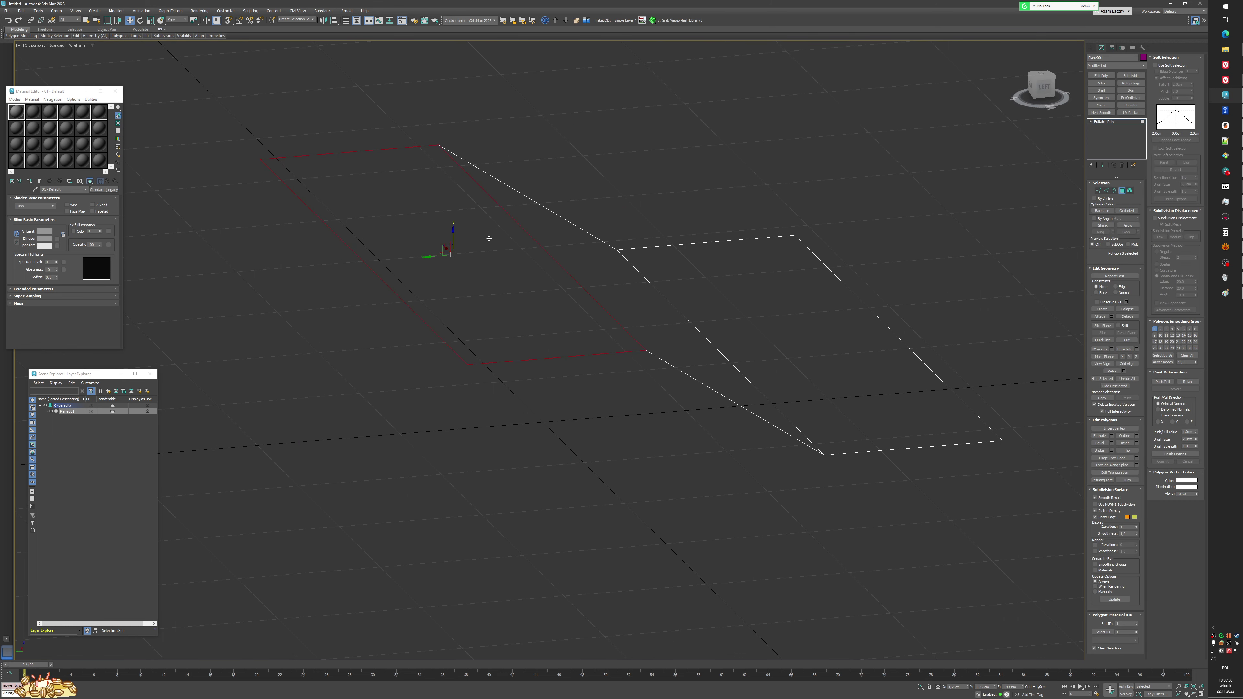
key(ctrl+z)
mouse_move(631, 270)
alt+middle_down()
mouse_move(591, 289)
mouse_move(575, 325)
mouse_move(335, 411)
mouse_move(360, 442)
alt+middle_up()
key(F3)
scroll(582, 308, down, 3)
click(578, 340)
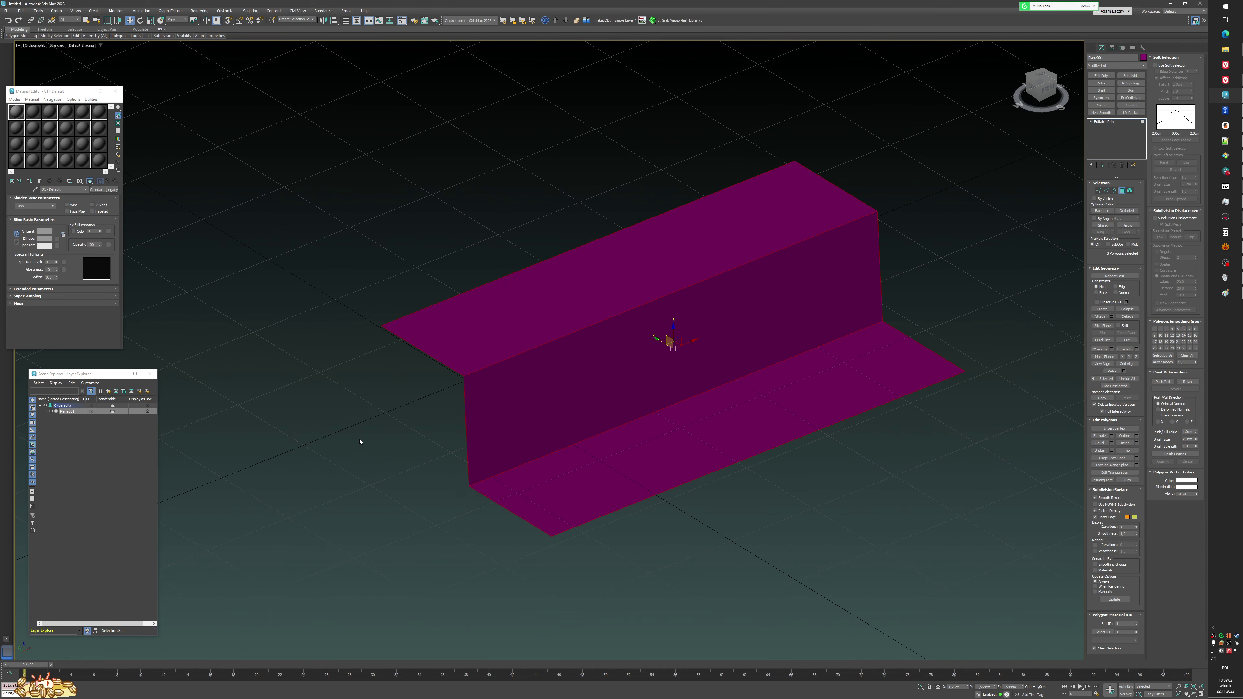
- Examine the shading at the folds of the stepped mesh from several viewing directions
click(377, 428)
alt+middle_drag(510, 370, 463, 374)
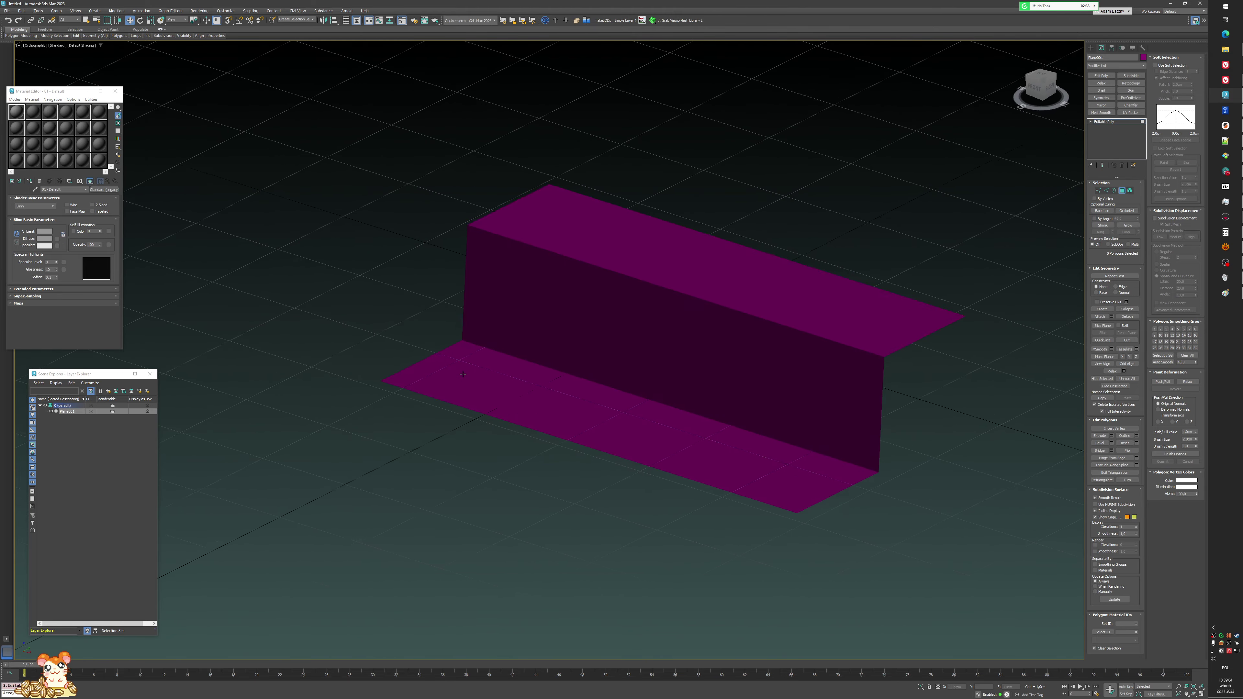
click(668, 352)
alt+middle_drag(668, 353, 697, 349)
click(954, 214)
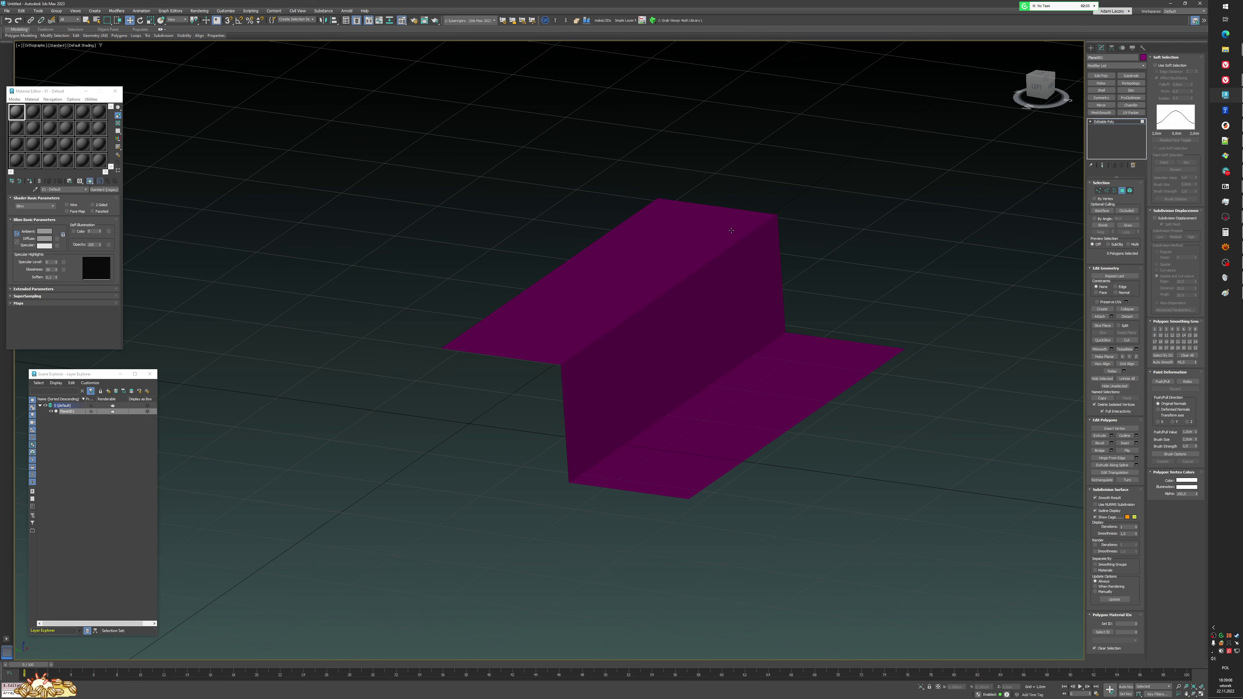
click(732, 230)
click(740, 282)
alt+middle_drag(744, 283, 650, 289)
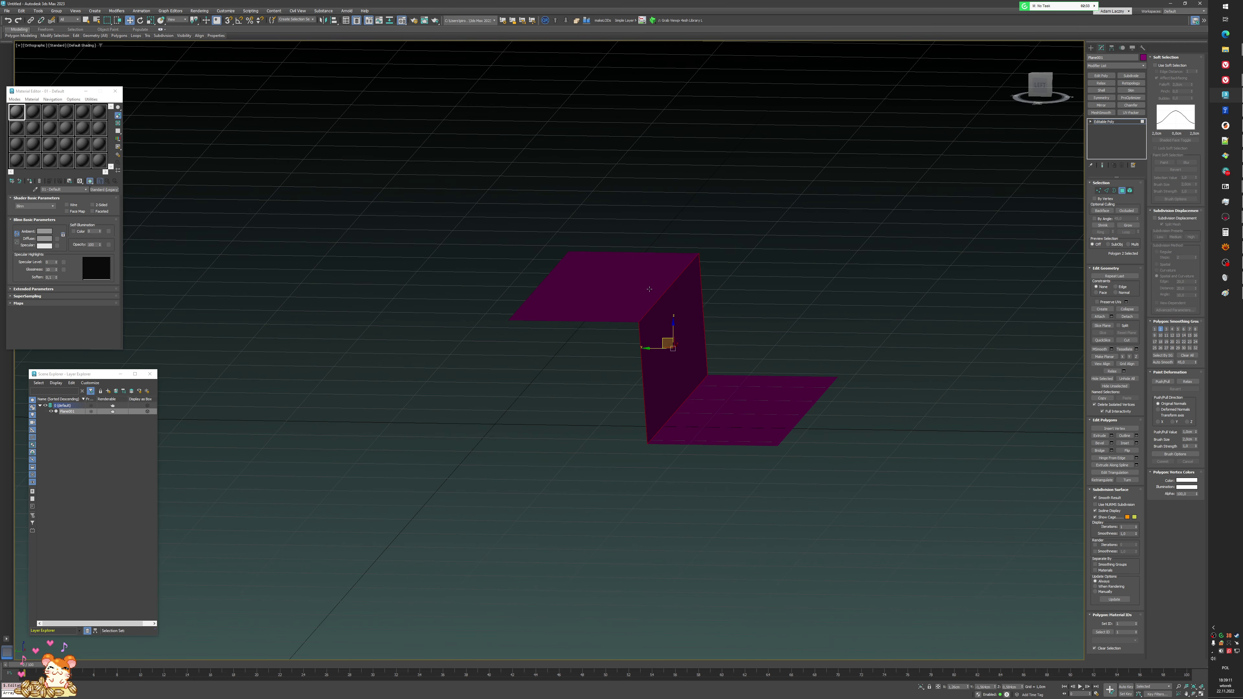
- Select the top, upright and bottom polygons in turn to compare their shading and smoothing groups
click(621, 303)
click(664, 314)
click(641, 306)
scroll(683, 314, up, 3)
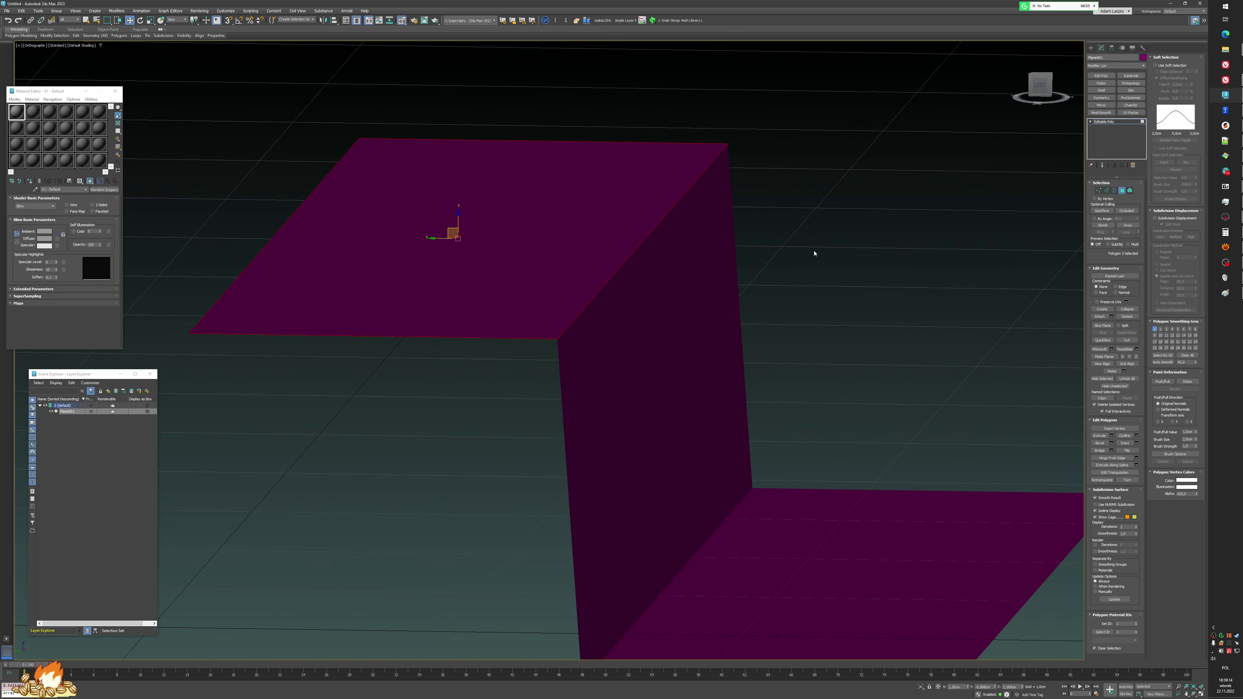
click(814, 253)
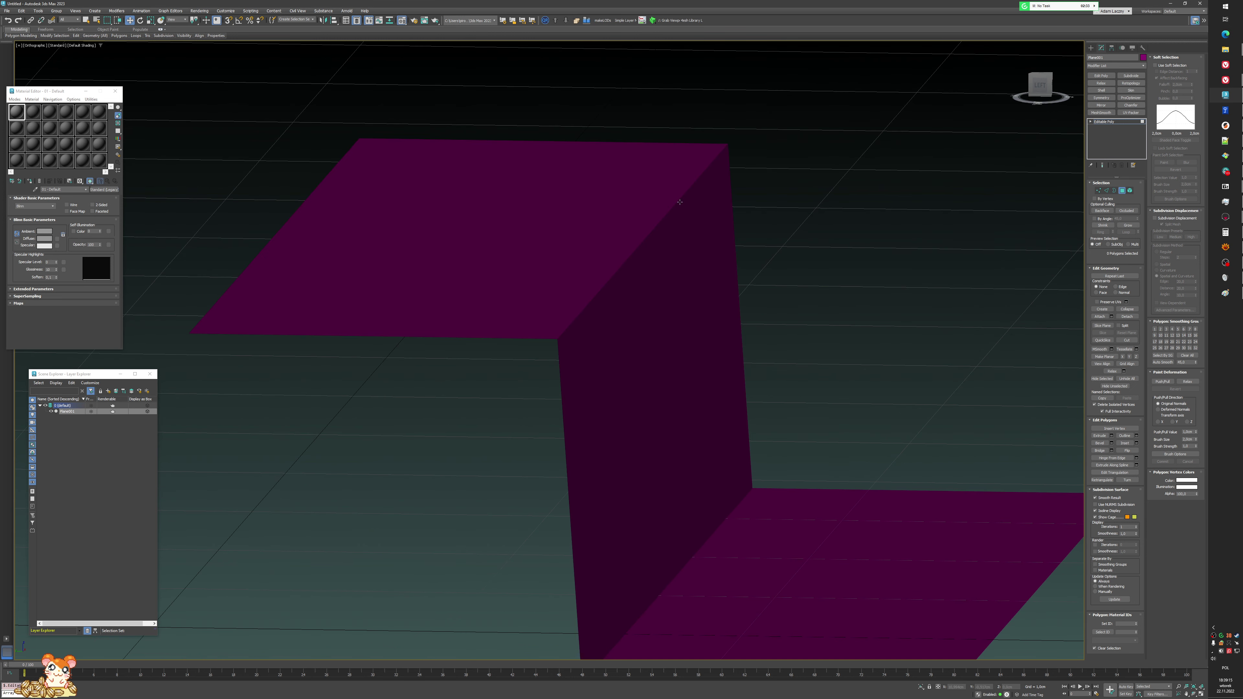
click(582, 246)
click(665, 326)
click(803, 555)
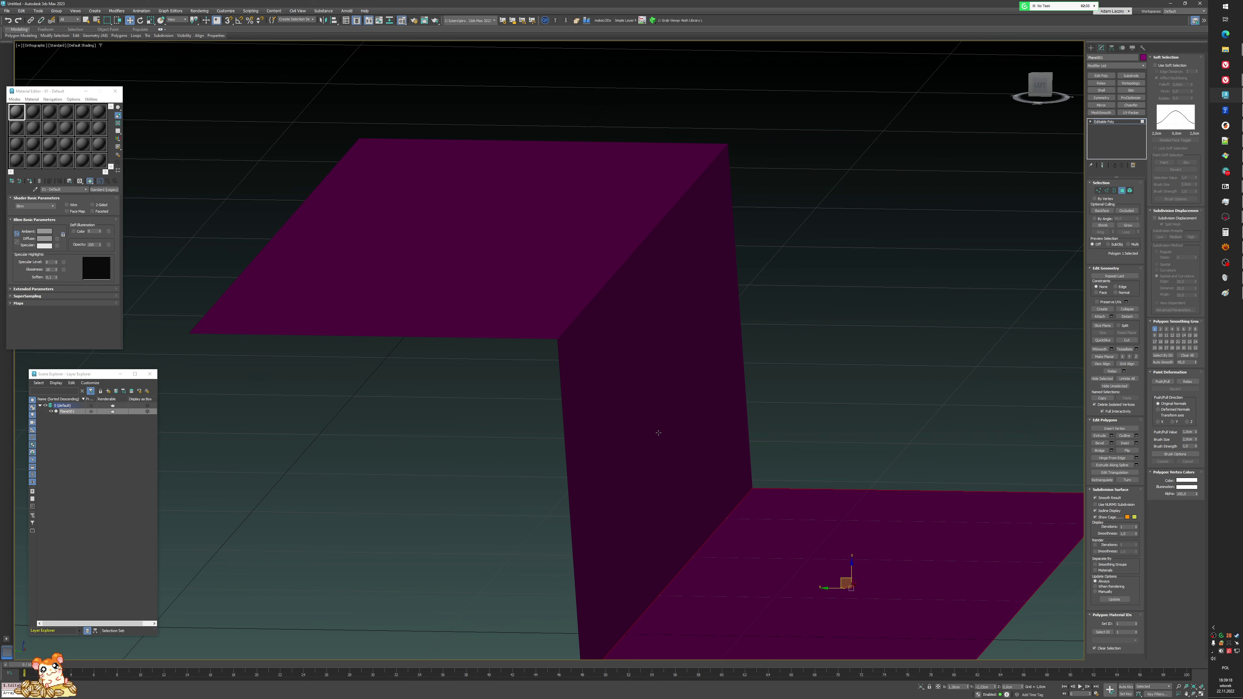
click(658, 431)
click(527, 292)
click(587, 359)
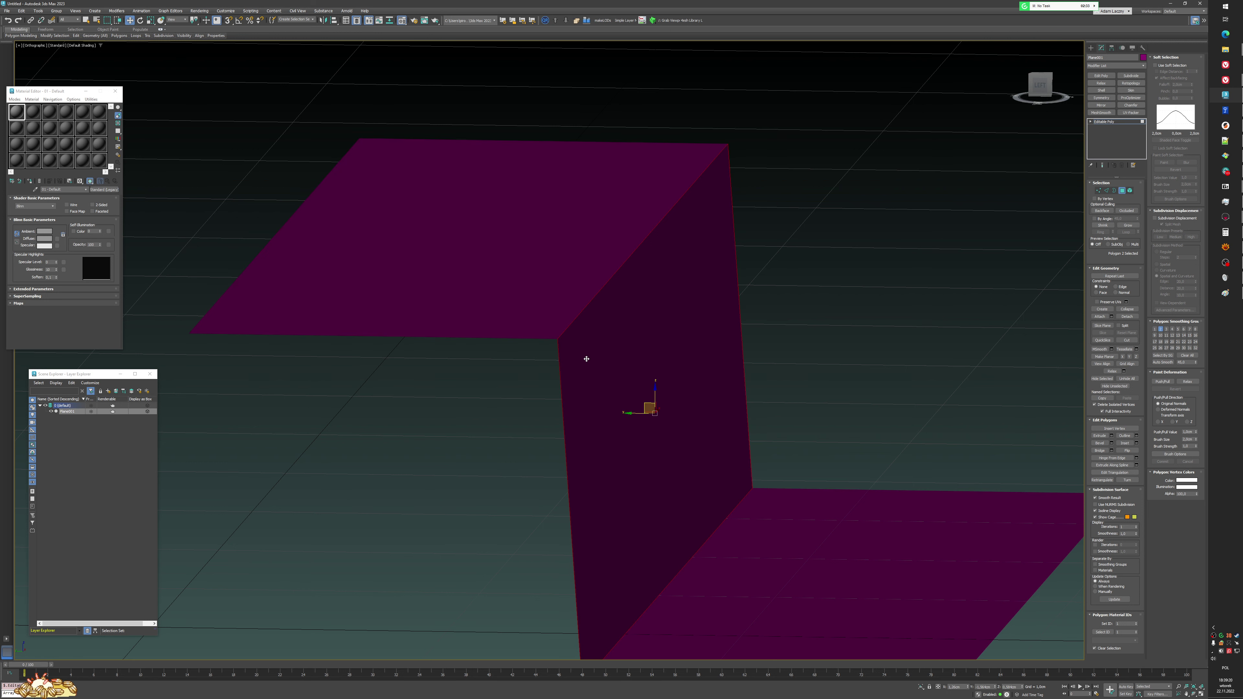
click(816, 542)
click(654, 459)
click(788, 443)
middle_drag(749, 514, 701, 439)
click(702, 449)
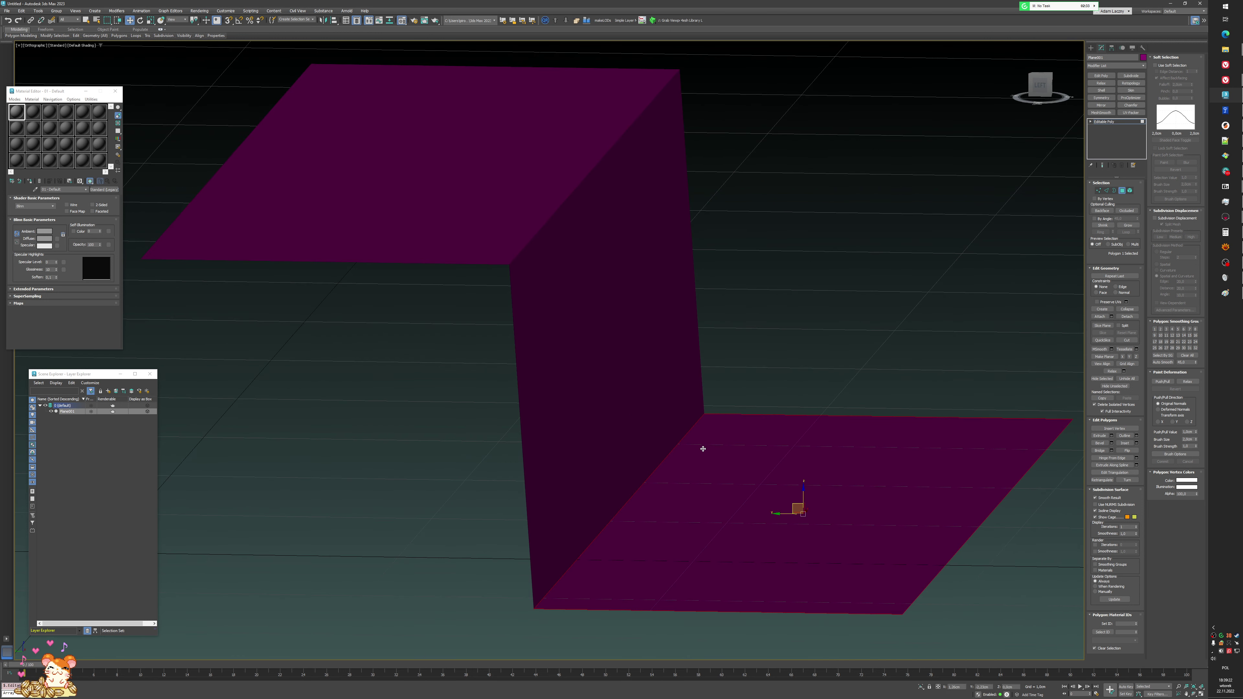
- Make the edge between the upright and bottom faces smooth instead of hard
key(2)
click(684, 440)
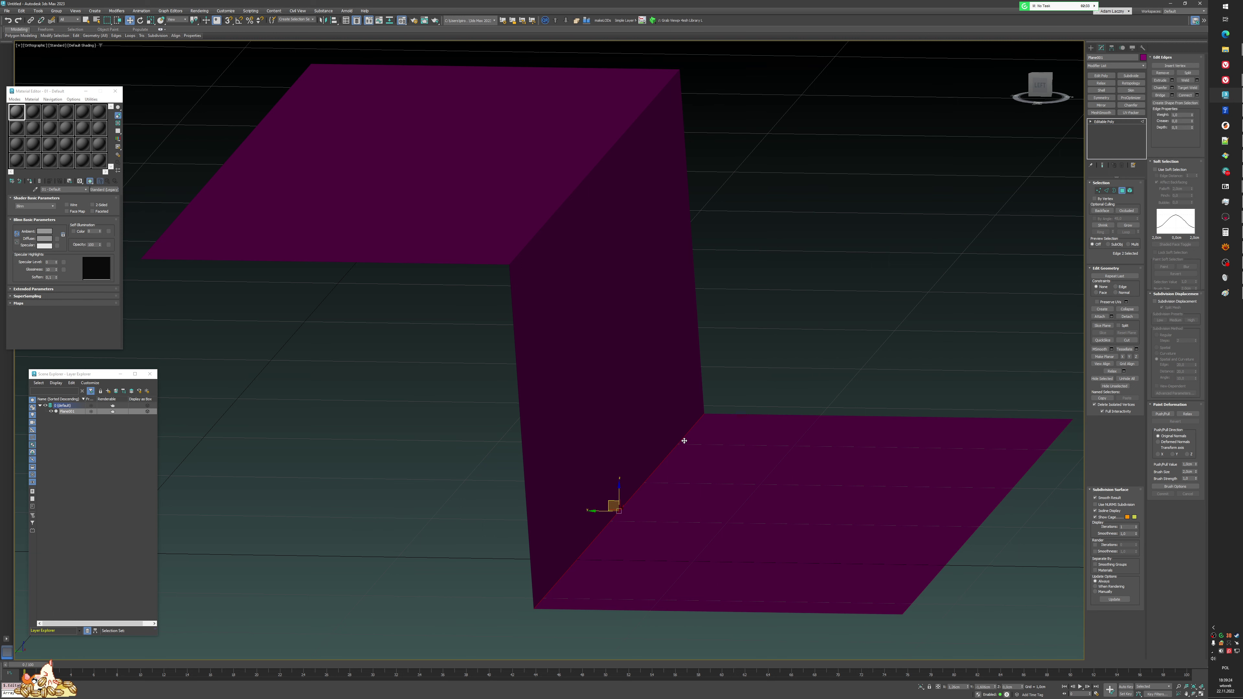
middle_drag(711, 439, 699, 443)
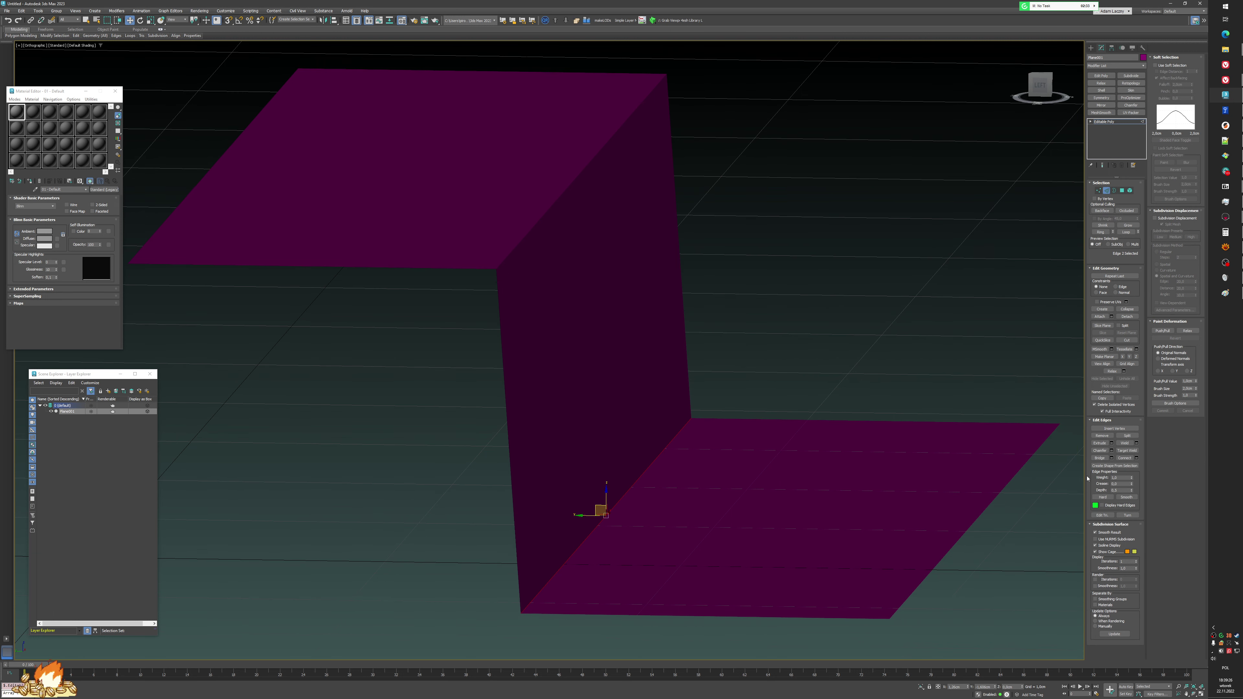
click(1135, 500)
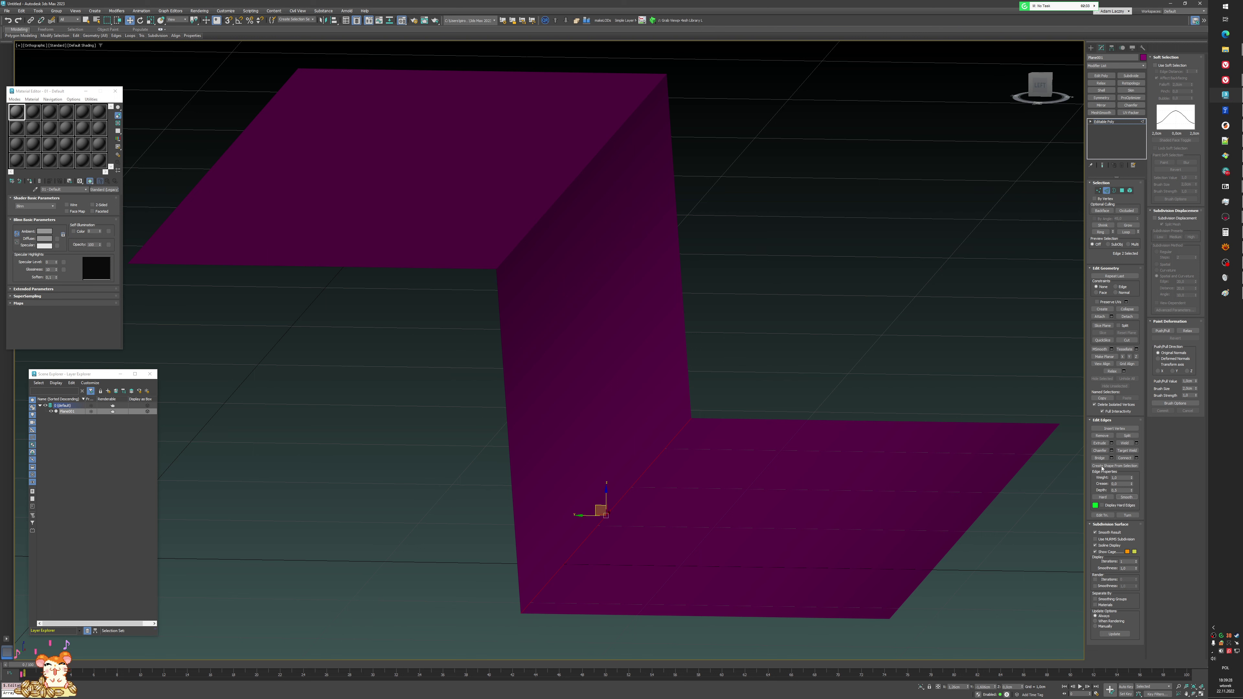
click(851, 373)
- Make the edge between the top and upright faces smooth as well
middle_drag(630, 291, 655, 391)
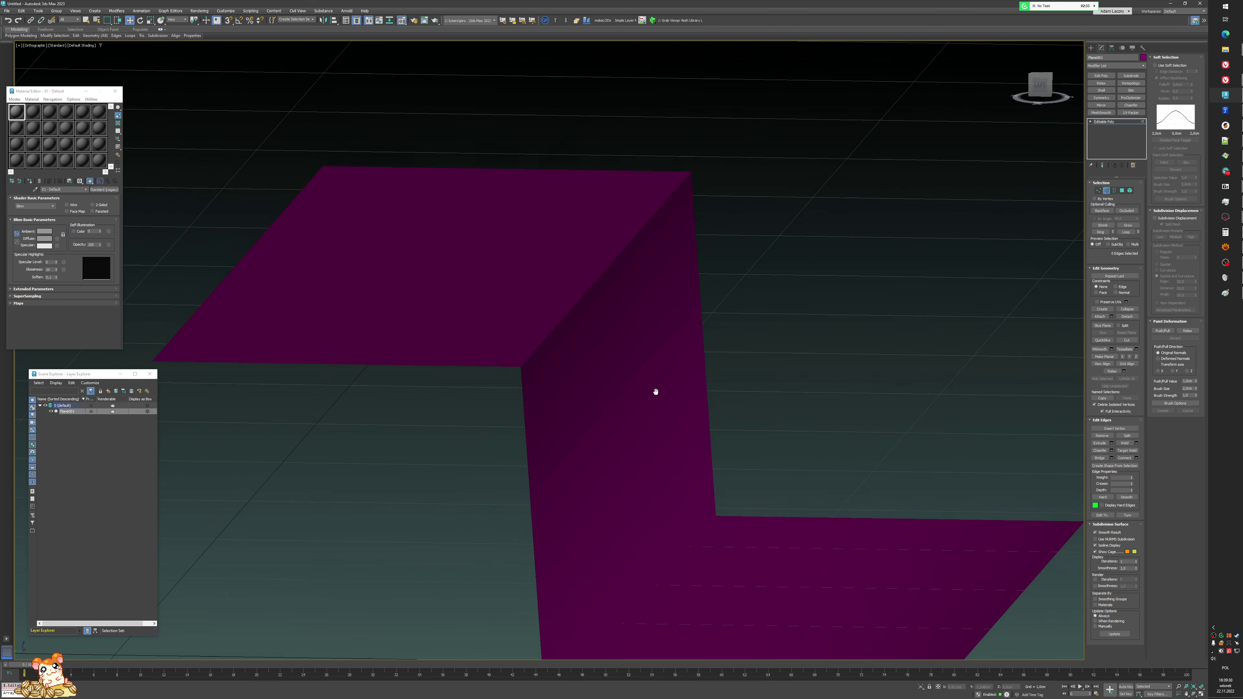
click(572, 313)
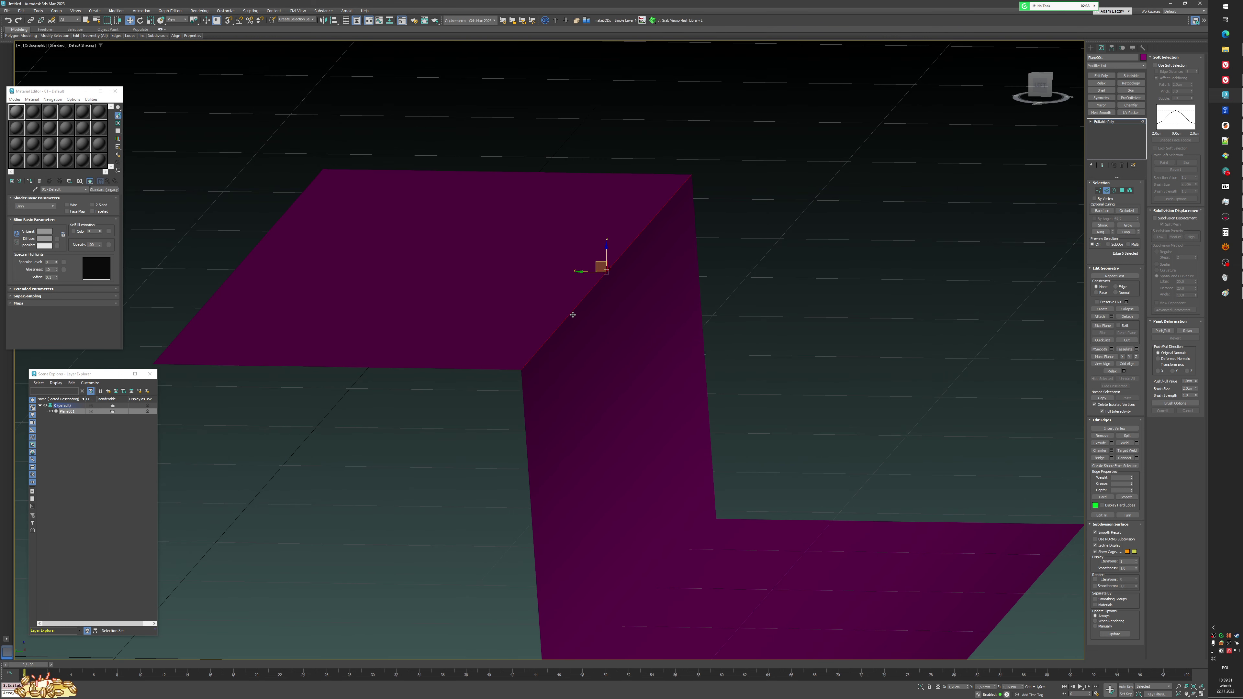
click(1122, 499)
mouse_move(678, 394)
middle_down()
mouse_move(717, 406)
mouse_move(825, 361)
mouse_move(789, 400)
mouse_move(763, 375)
mouse_move(816, 381)
mouse_move(739, 330)
mouse_move(699, 353)
mouse_move(708, 348)
middle_up()
scroll(718, 402, down, 3)
click(830, 355)
- Leave edge level and examine the smooth shading across both folds from several angles and distances
scroll(790, 400, up, 5)
scroll(790, 400, down, 5)
scroll(699, 352, down, 3)
scroll(699, 352, up, 3)
scroll(915, 246, down, 2)
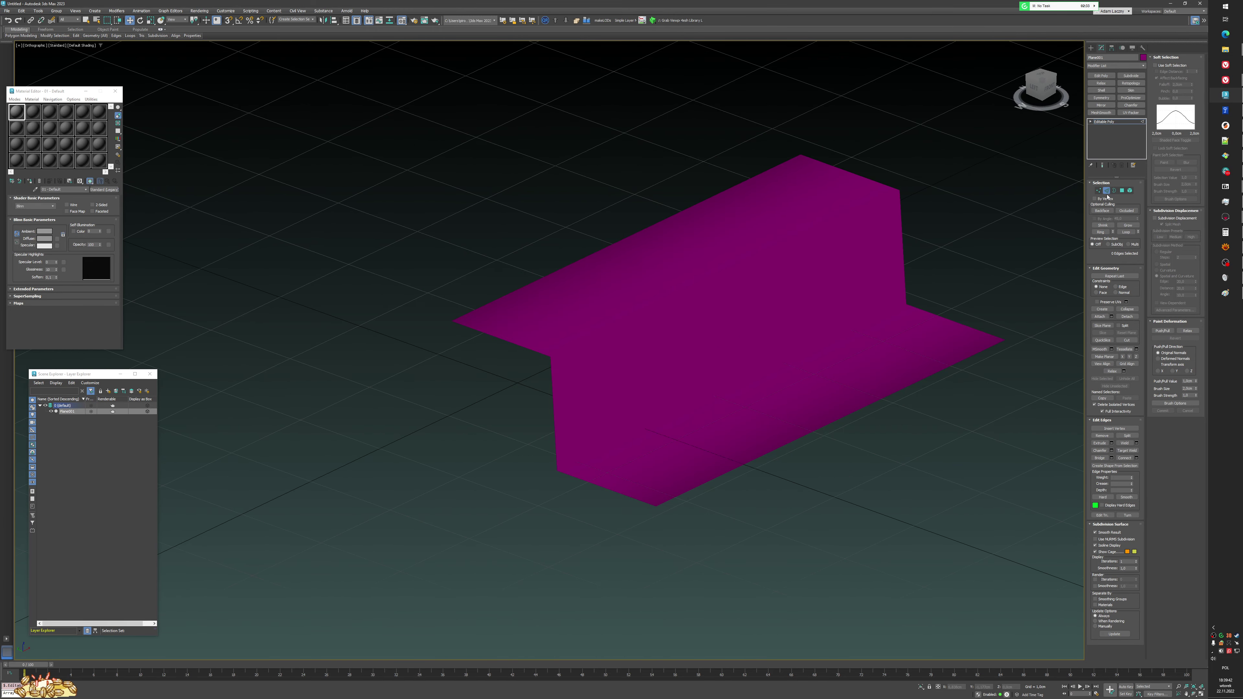
key(2)
alt+middle_drag(864, 257, 645, 344)
scroll(646, 344, down, 3)
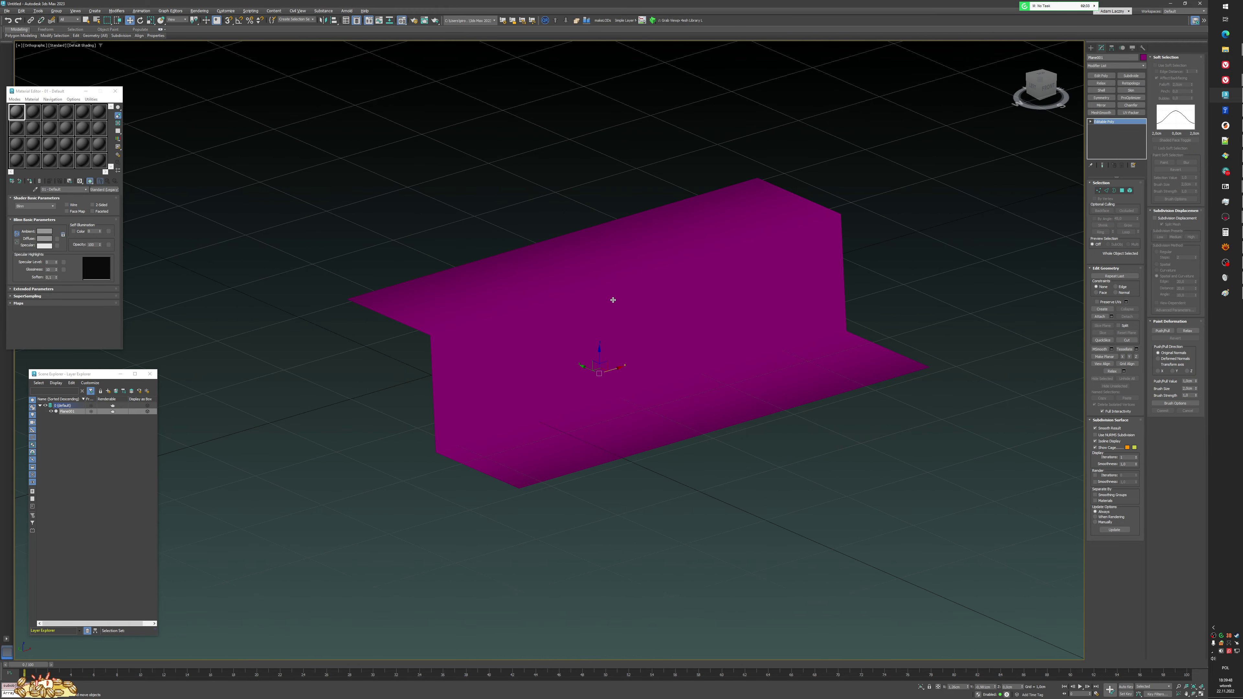
alt+middle_drag(613, 297, 622, 265)
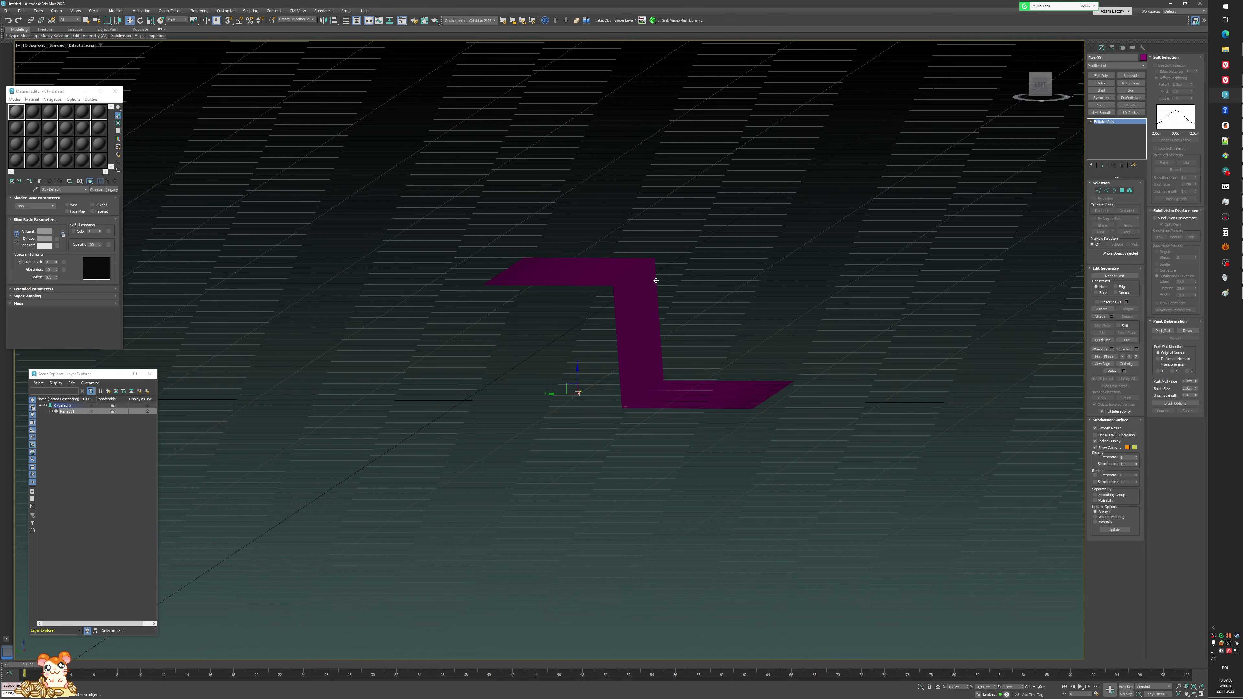
alt+middle_drag(706, 364, 616, 297)
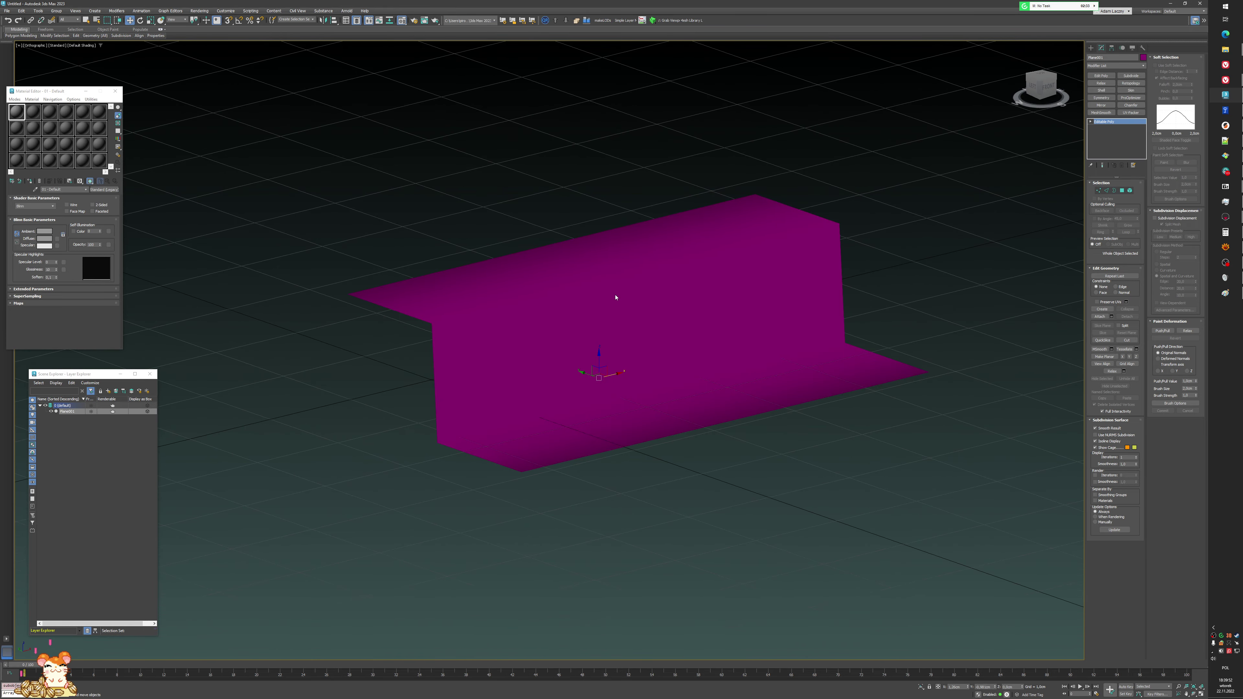
- Apply Unwrap UVW to the stepped mesh and select all its polygons in the UV editor
right_click(616, 296)
click(606, 383)
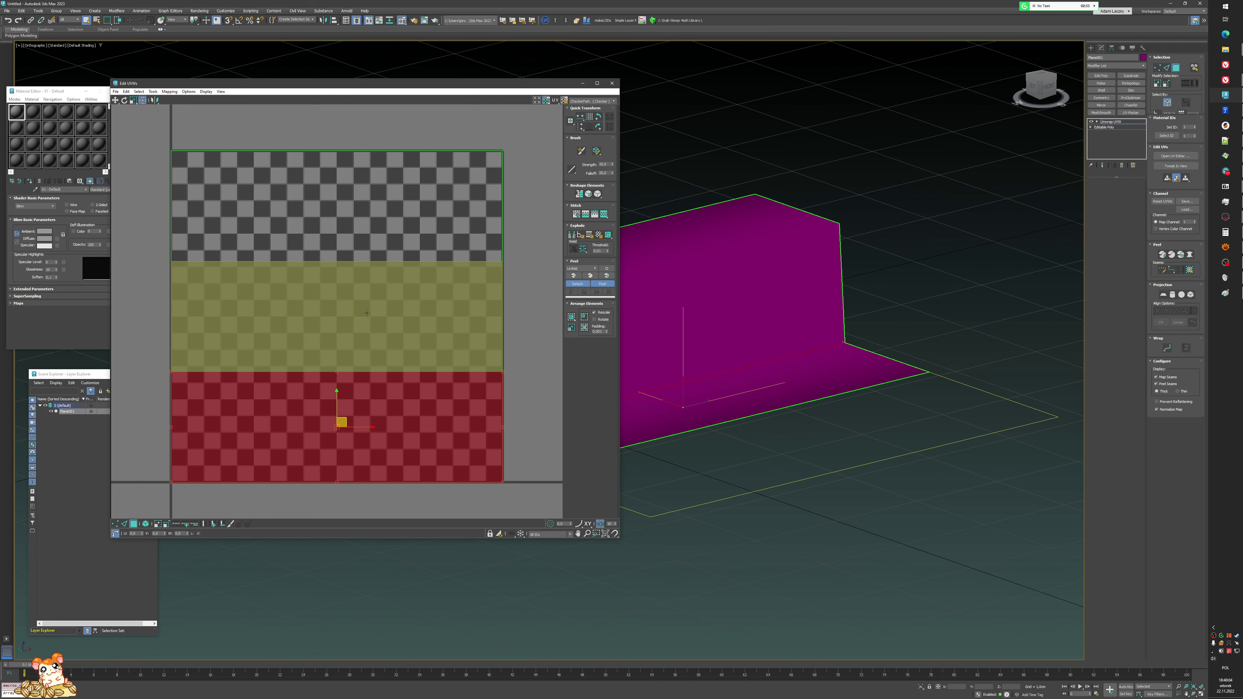
scroll(399, 316, down, 3)
key(ctrl+a)
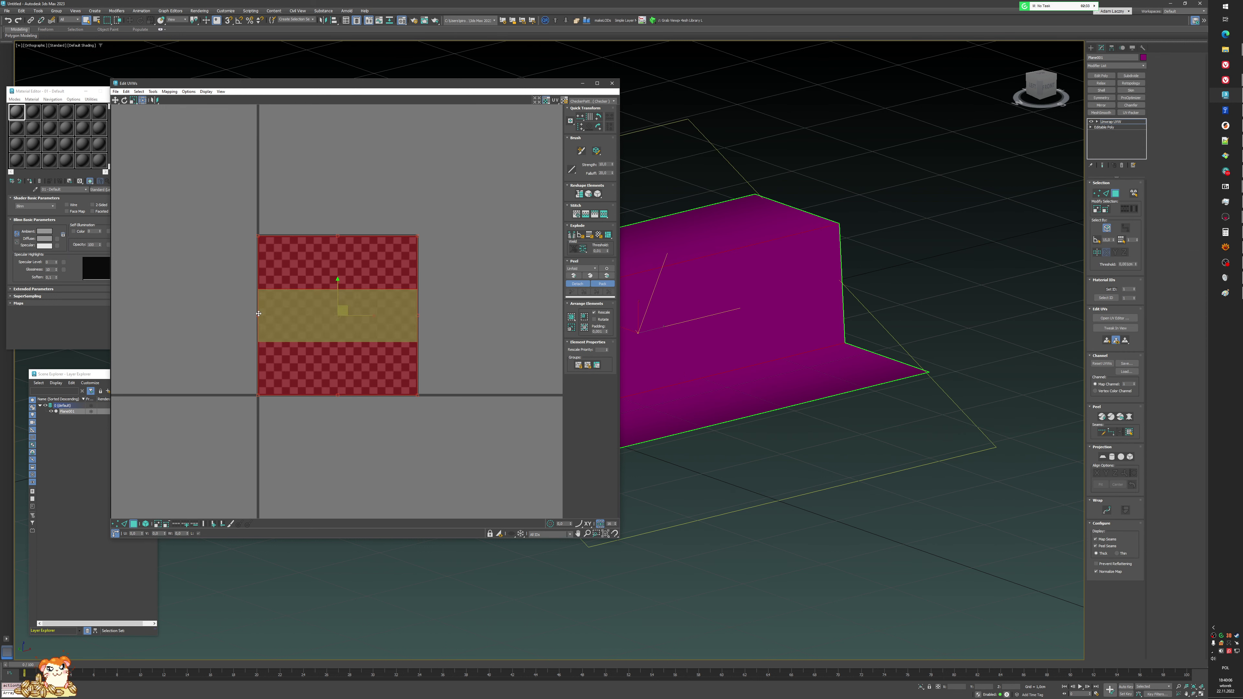
- Flatten the stepped mesh's UVs into one straightened shell with Quick Peel and convert the mesh to Editable Poly
click(574, 277)
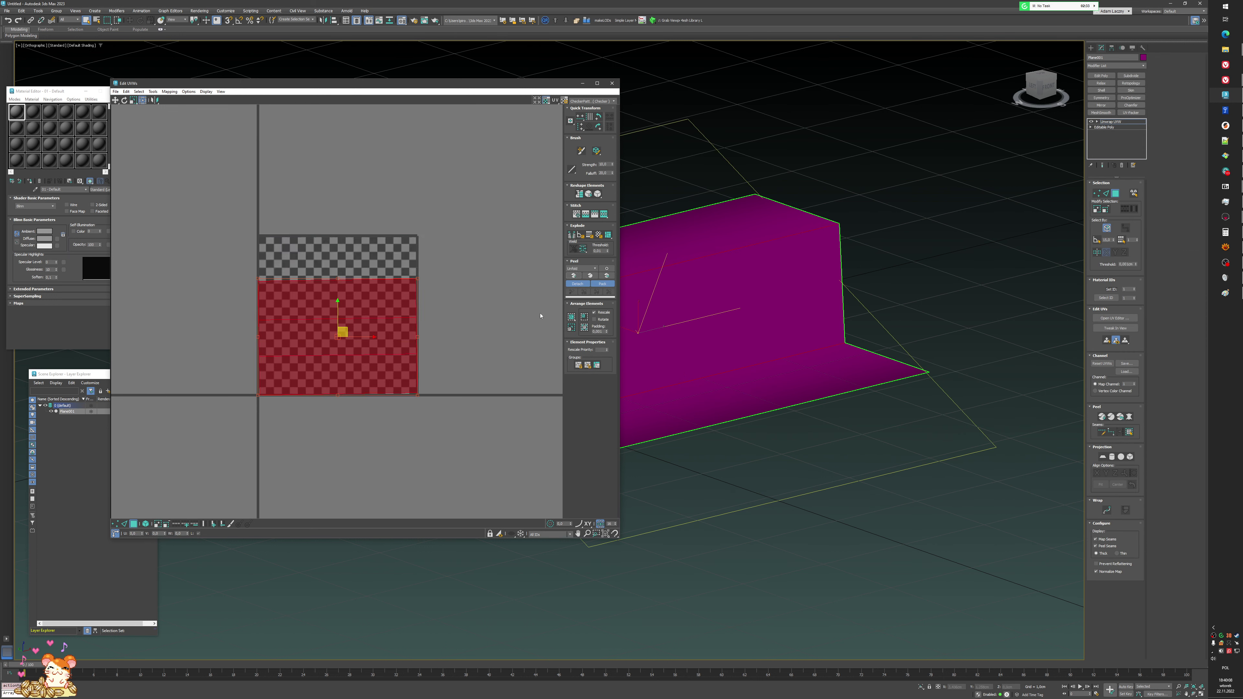
scroll(392, 354, up, 2)
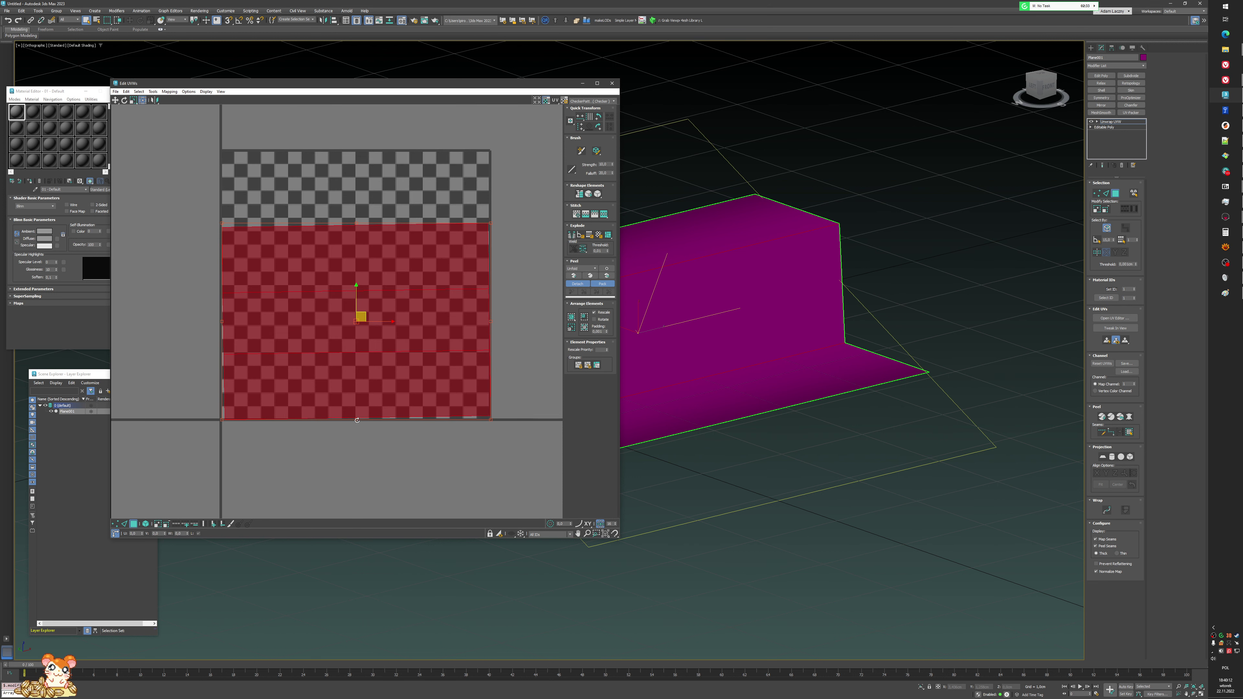
drag(357, 420, 355, 425)
right_click(720, 290)
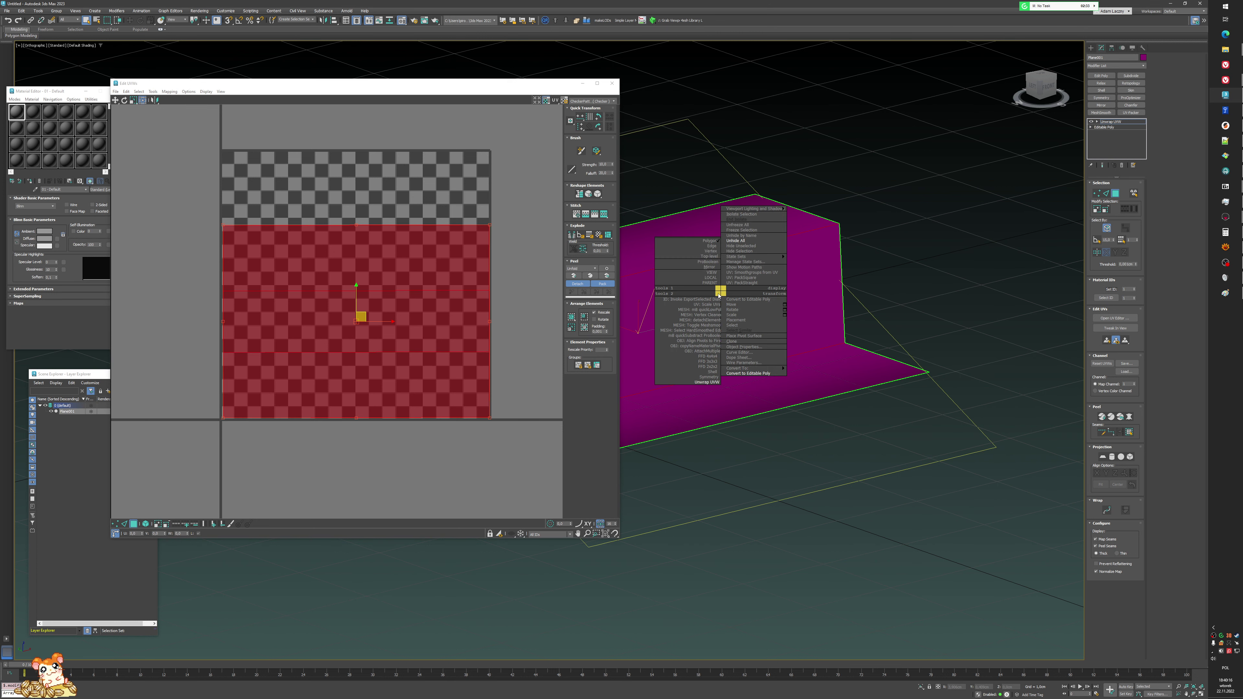
click(740, 374)
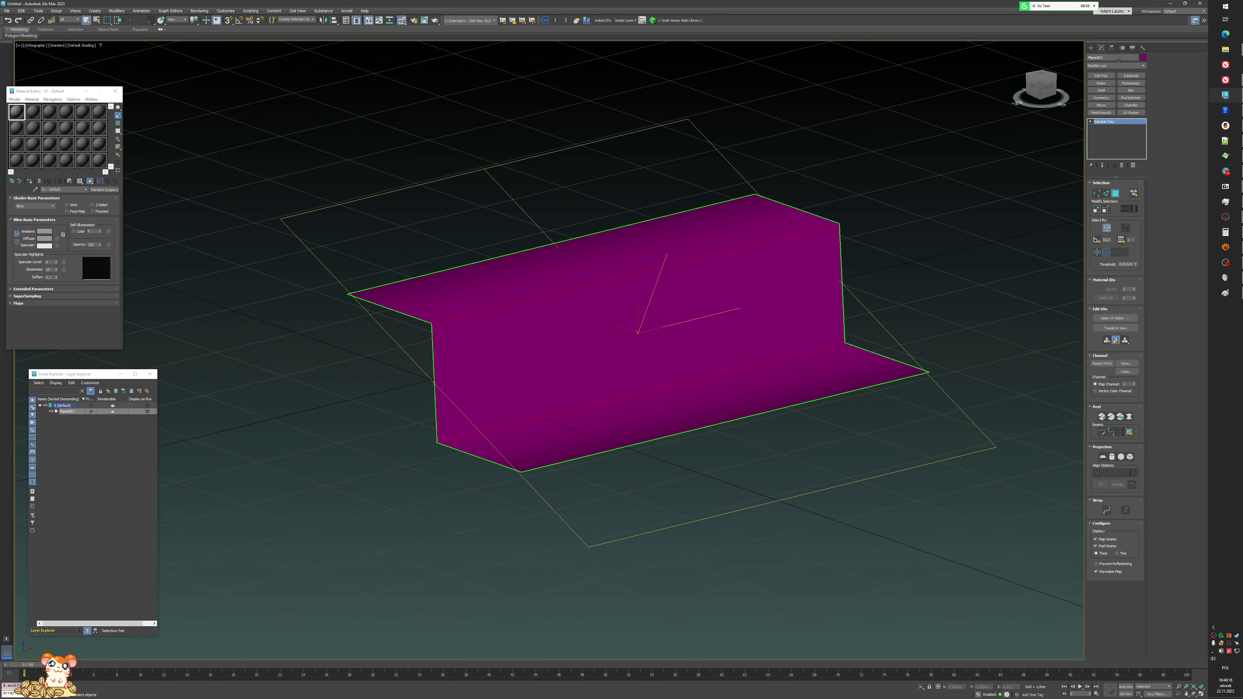
- Rename the mesh to LOW and export it as LOW.fbx, replacing the existing file and keeping the current FBX options
click(1109, 58)
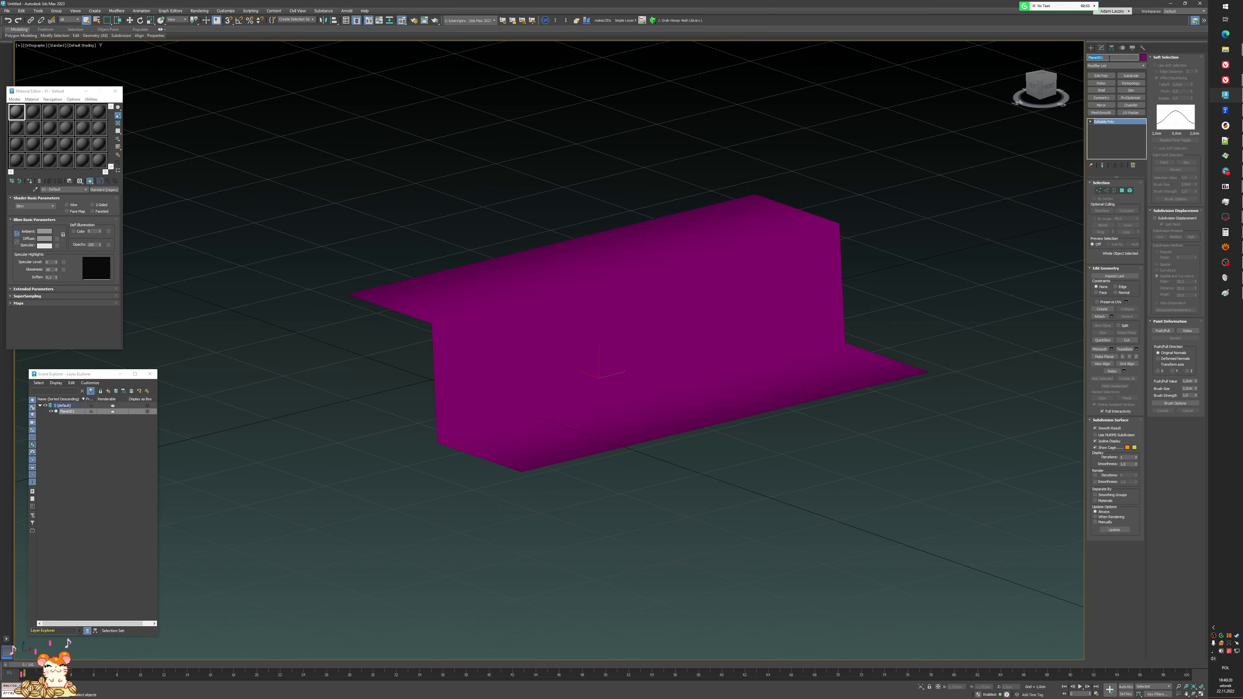
key(Return)
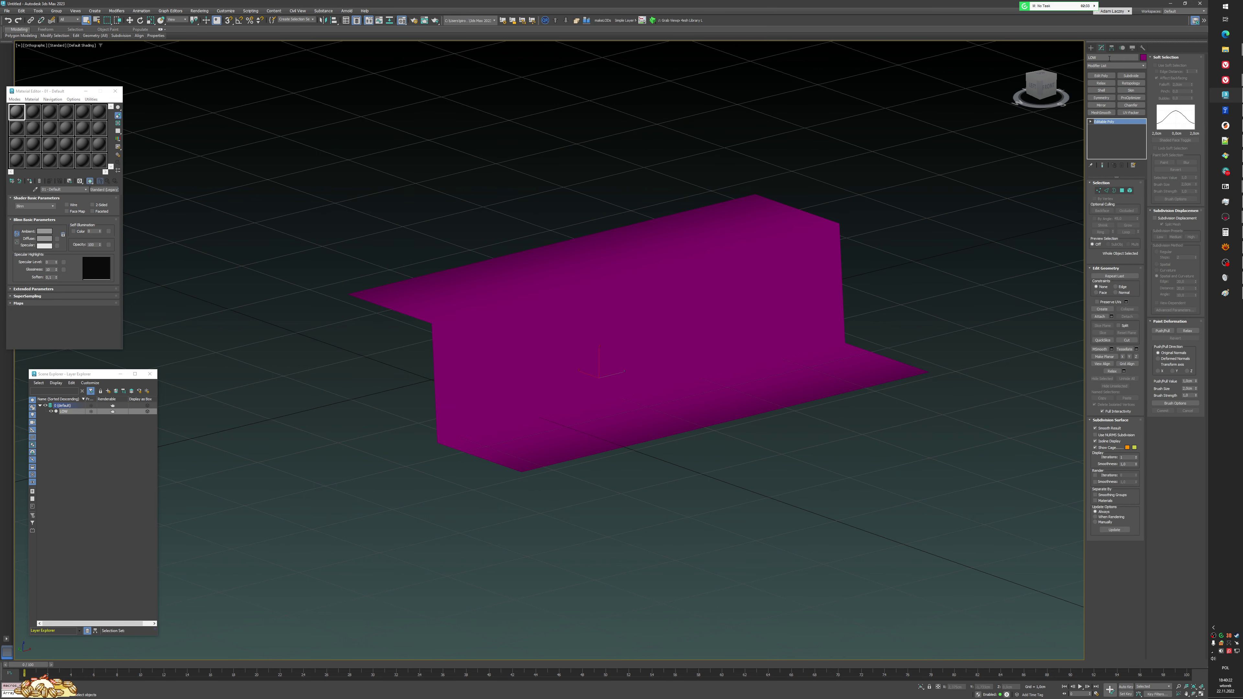
alt+middle_drag(700, 262, 662, 274)
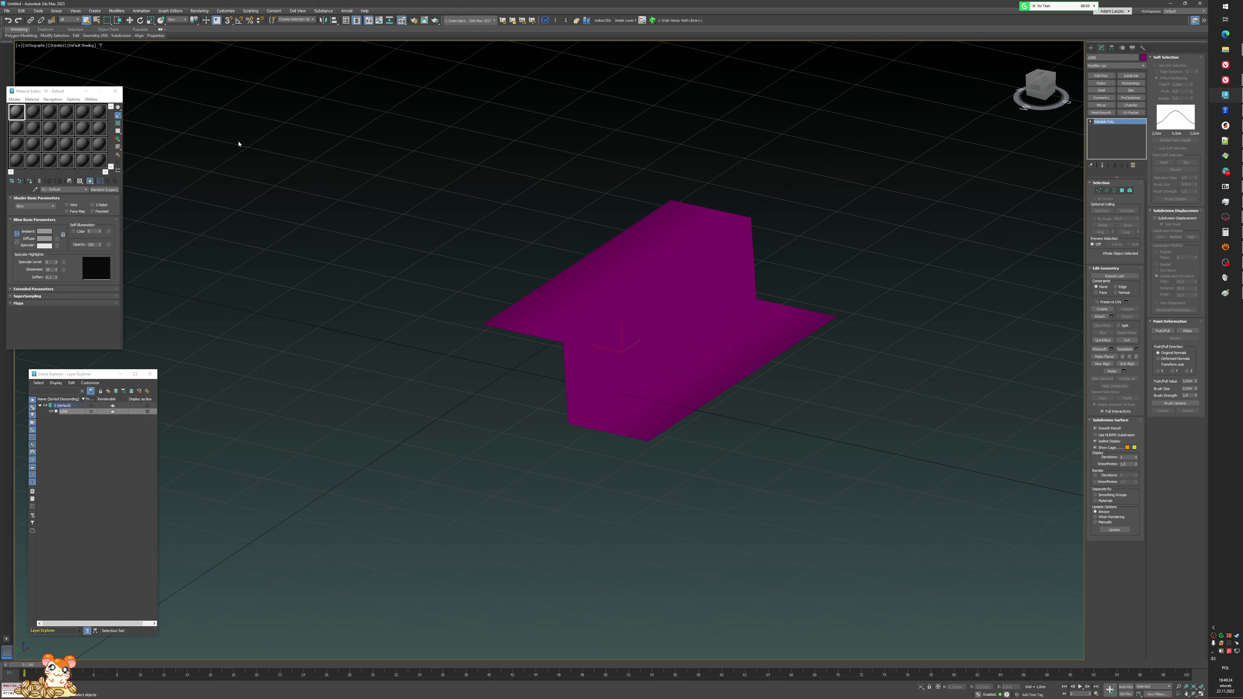
right_click(686, 239)
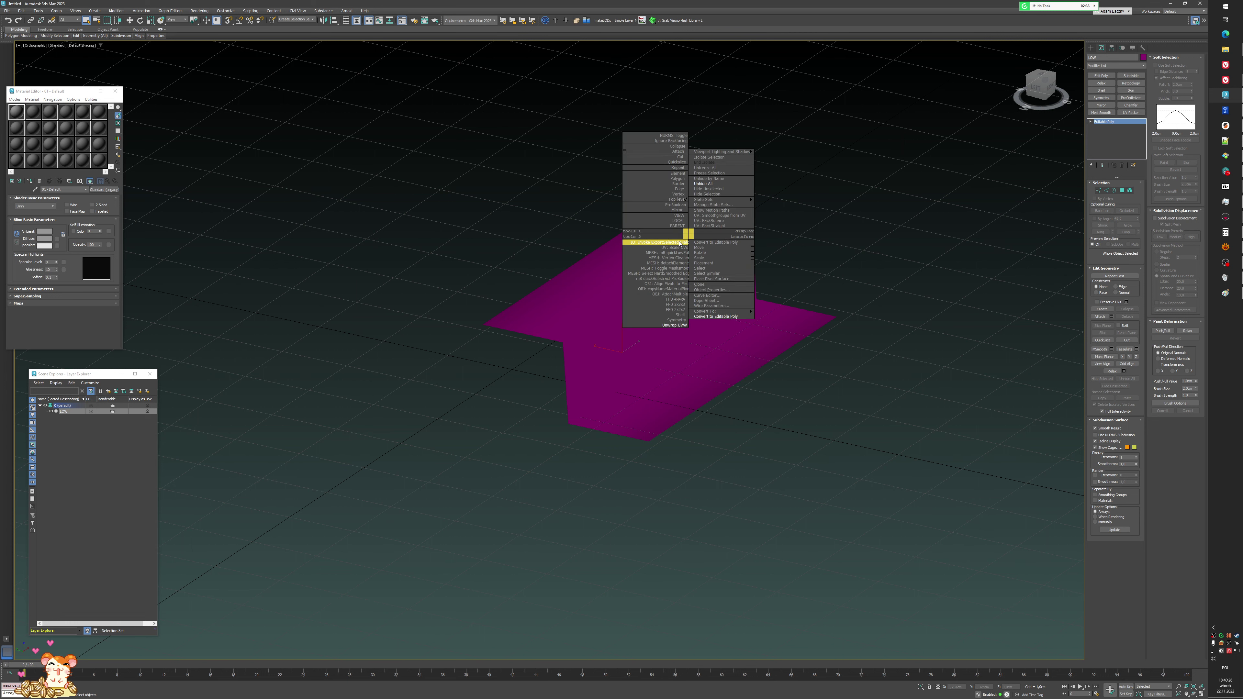
click(678, 240)
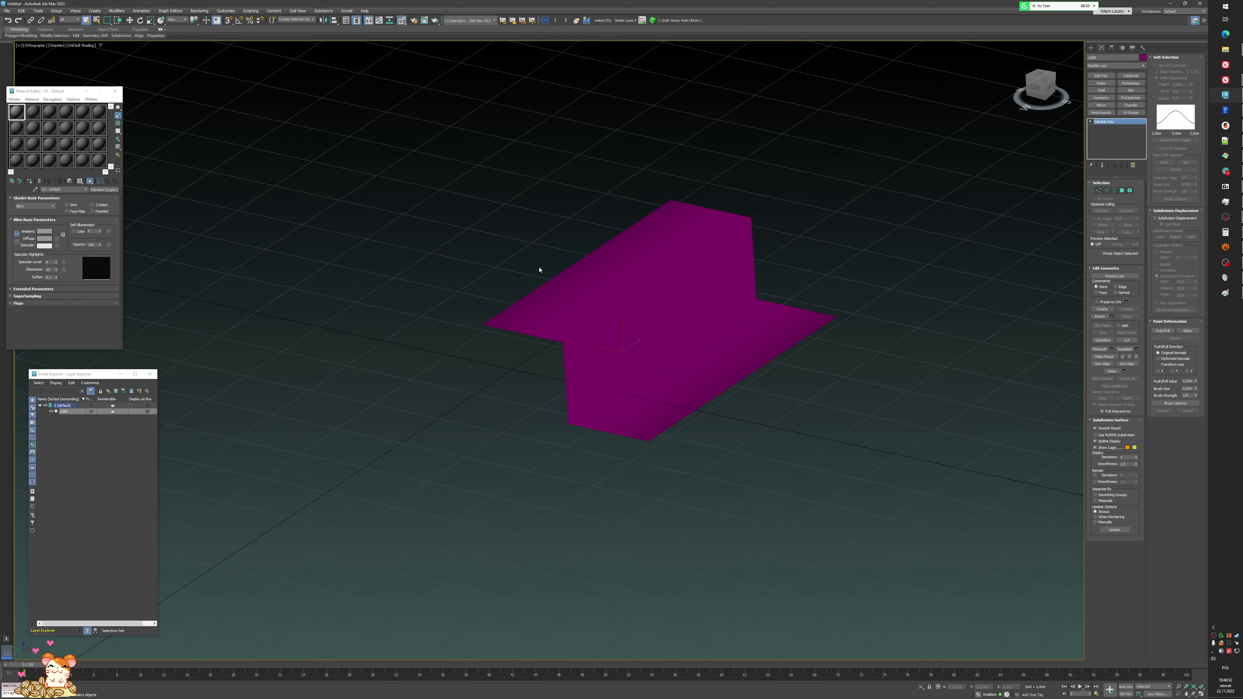
key(ctrl+e)
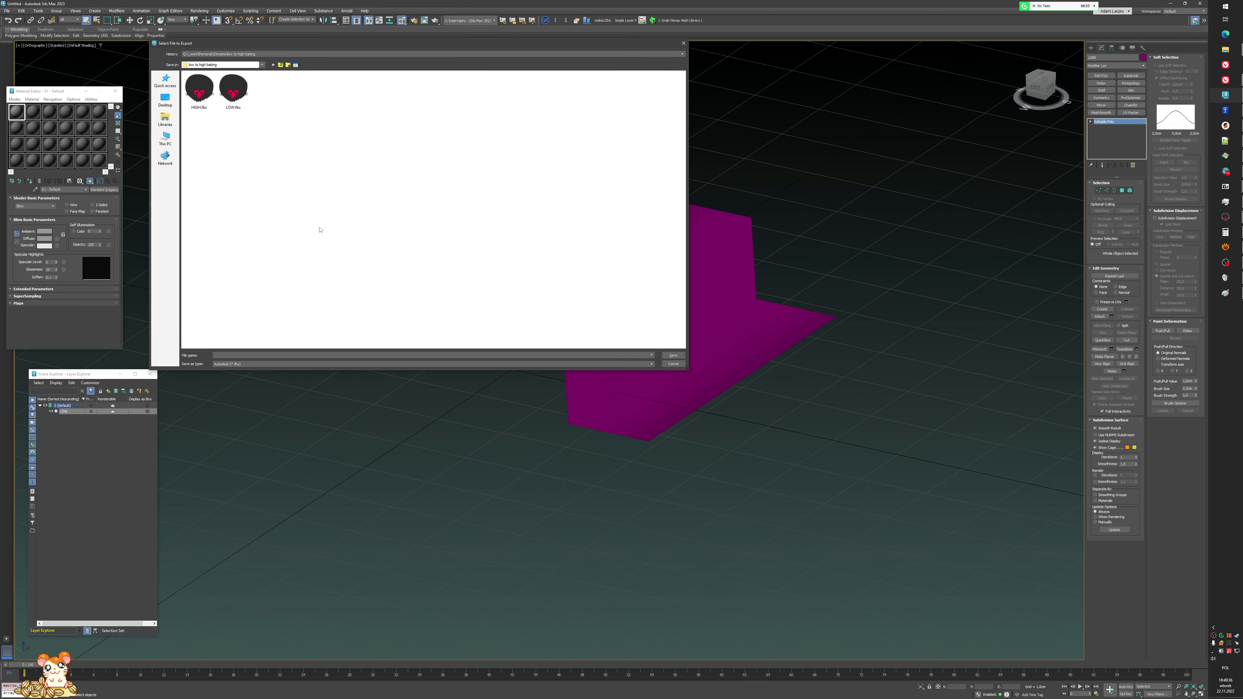
double_click(234, 93)
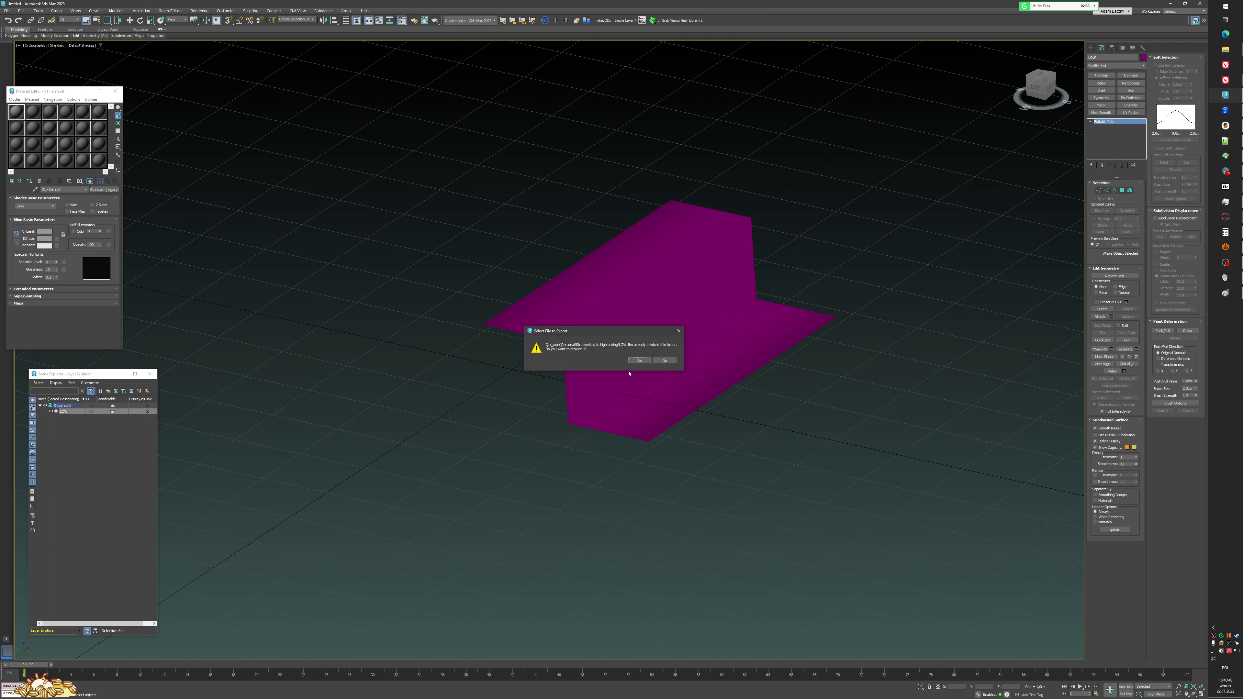
click(639, 360)
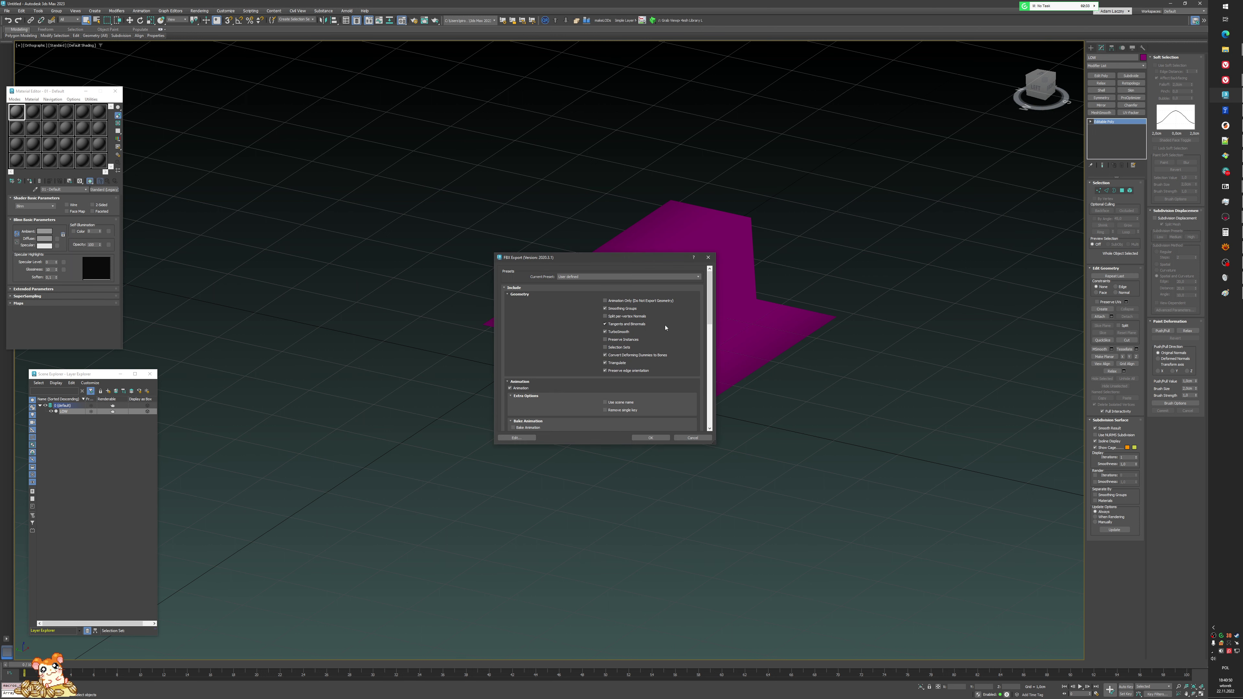
click(662, 439)
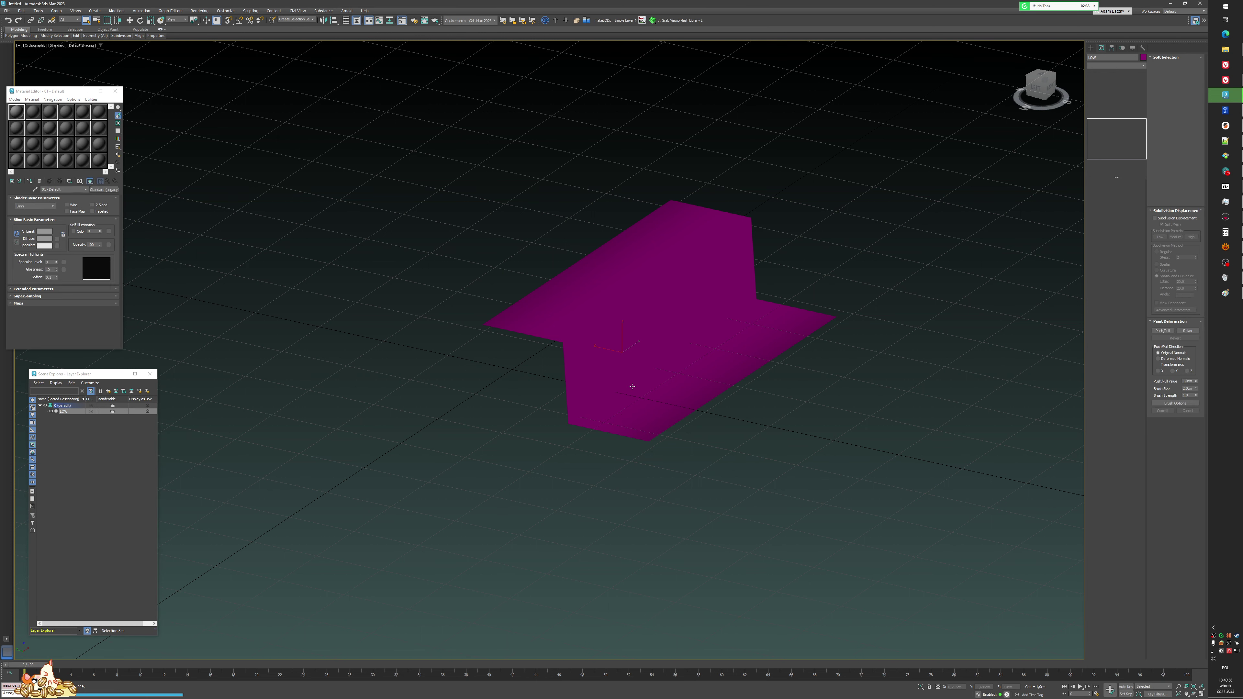
- Clone the low-poly mesh as a copy named HIGH and assign the default grey material to it
key(ctrl+v)
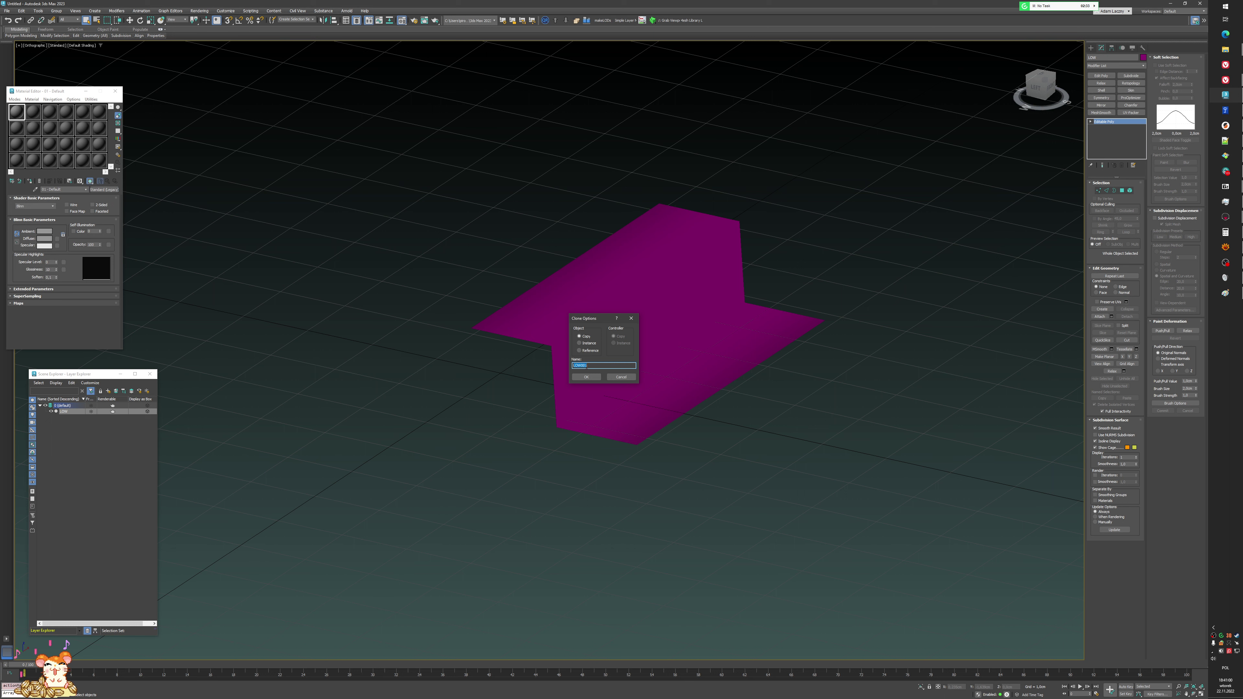
key(Return)
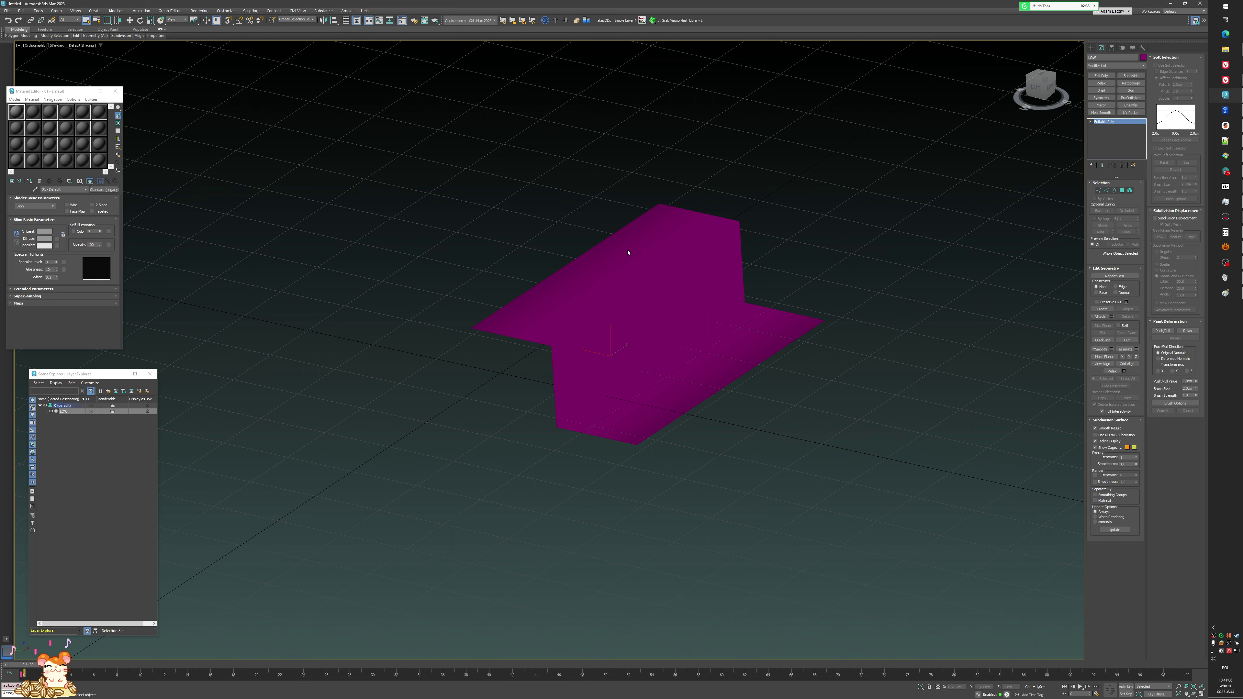
middle_drag(629, 253, 642, 252)
click(30, 181)
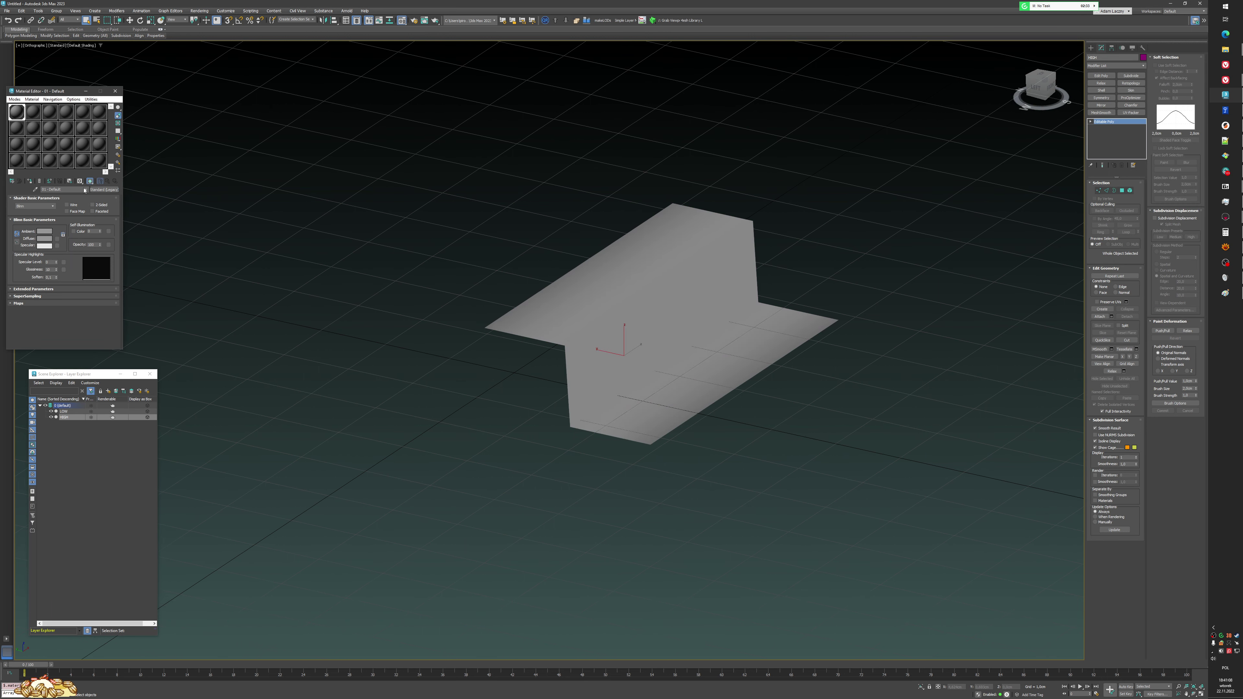
- Isolate the HIGH copy and clear the smoothing on all its polygons so every fold is hard
right_click(725, 313)
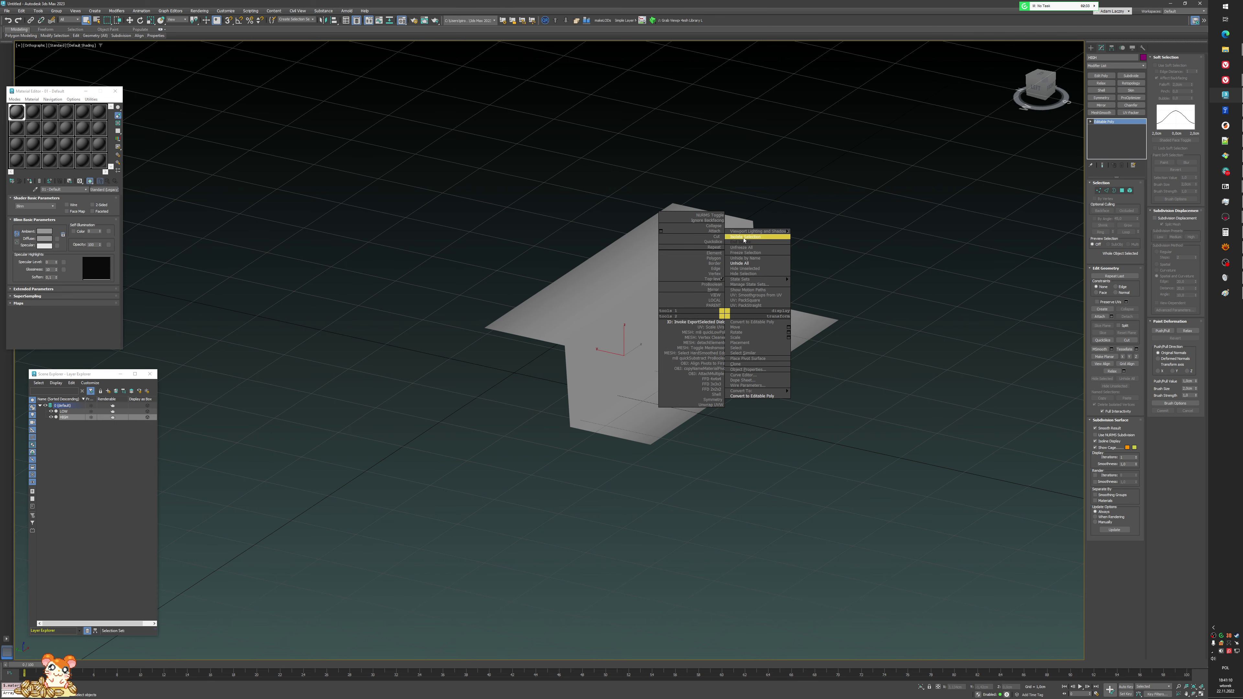
click(744, 238)
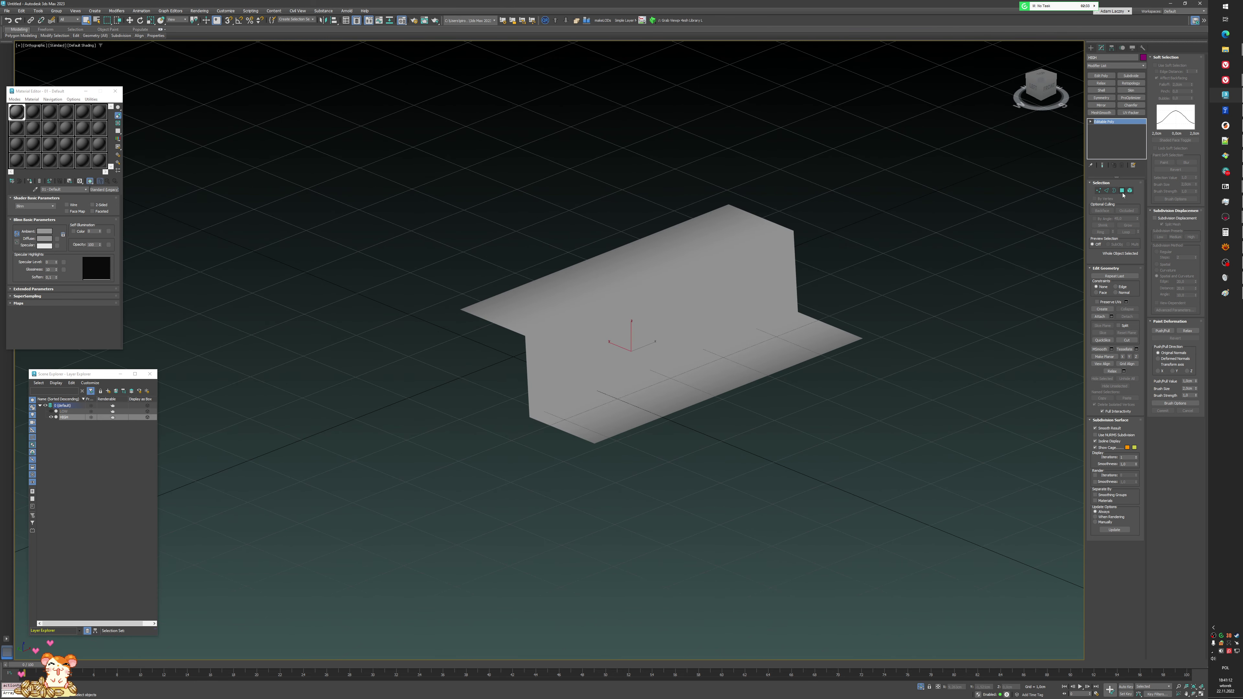
key(ctrl+a)
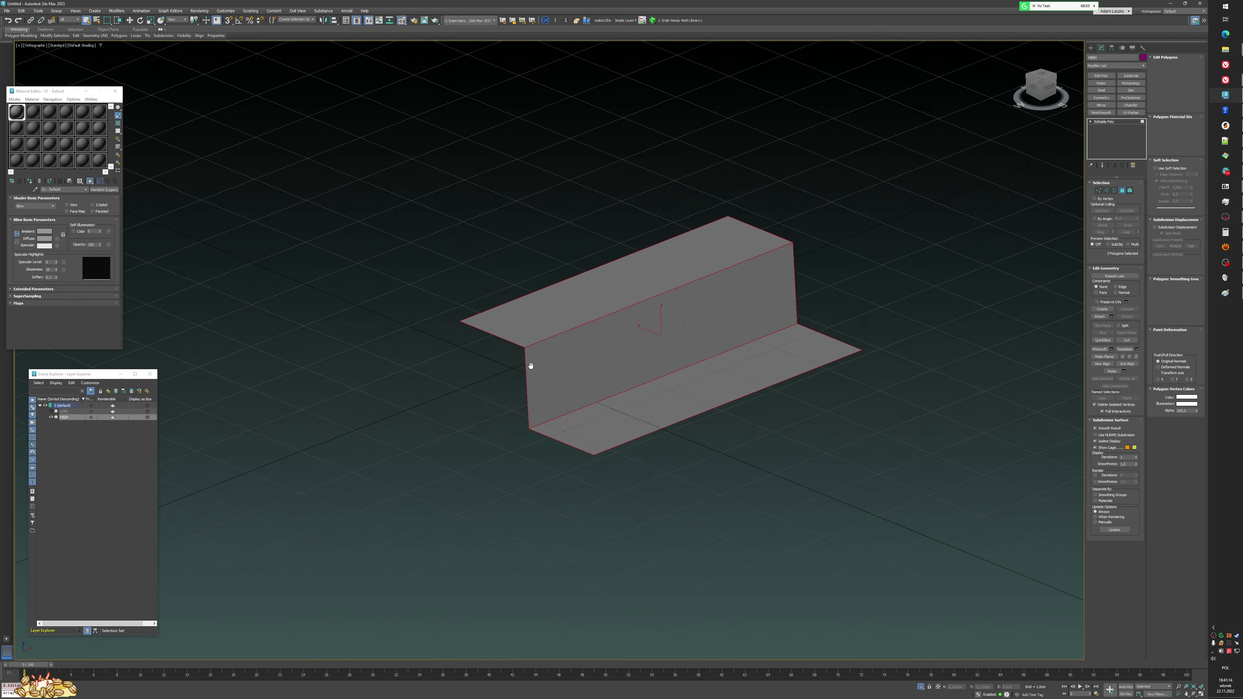
scroll(531, 363, up, 3)
mouse_move(531, 362)
alt+middle_down()
mouse_move(385, 353)
mouse_move(625, 270)
mouse_move(602, 329)
mouse_move(641, 334)
alt+middle_up()
click(385, 353)
scroll(641, 333, up, 3)
middle_drag(641, 333, 614, 339)
alt+middle_drag(547, 369, 572, 391)
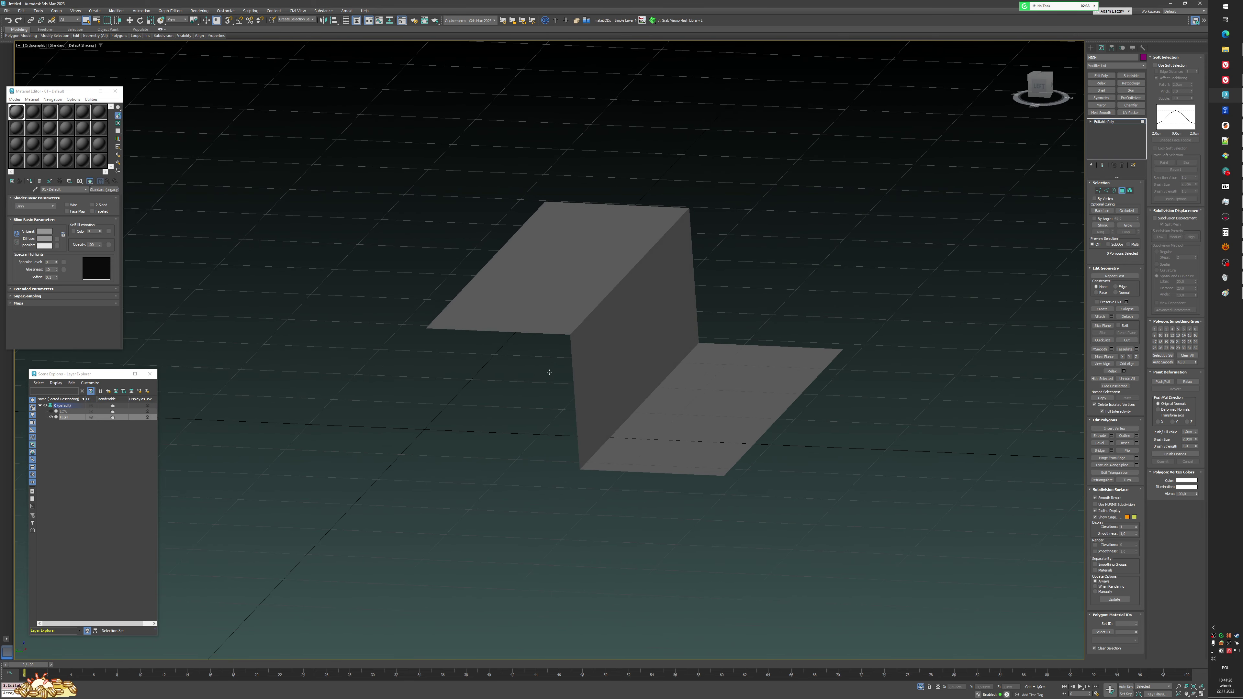
- Show the mesh edges and insert supporting edge loops close to both sides of the upper and lower folds
scroll(644, 326, up, 4)
key(F4)
alt+middle_drag(511, 346, 556, 352)
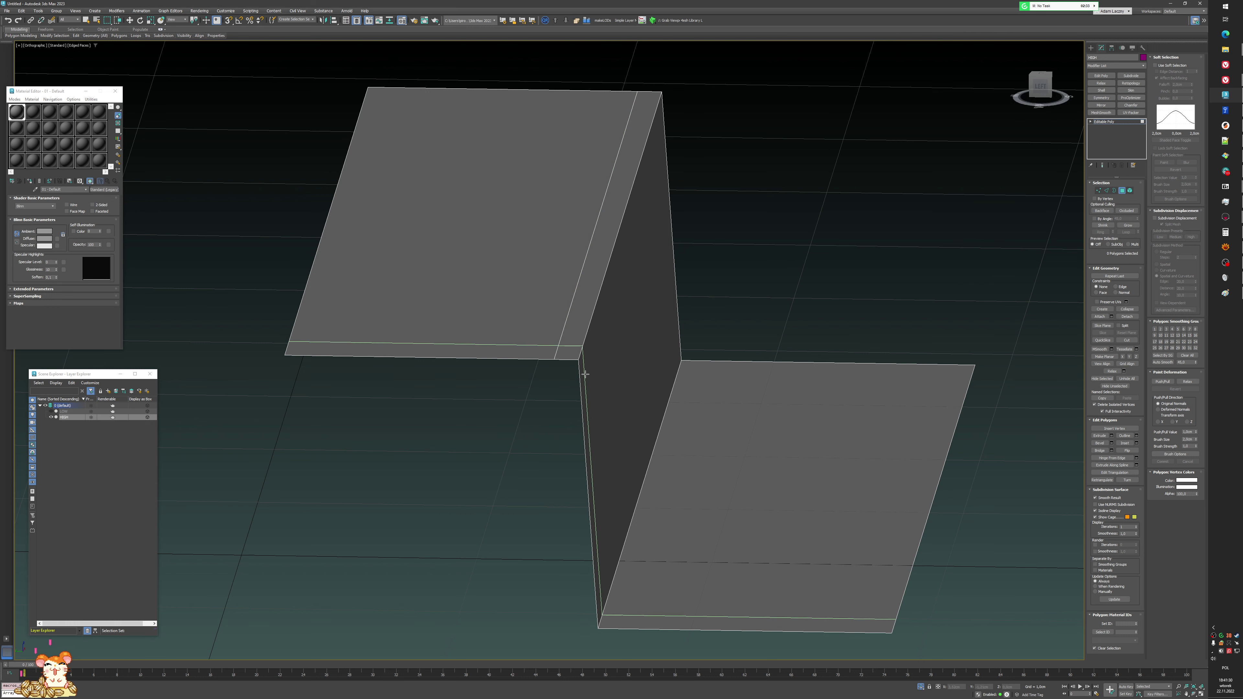
click(581, 382)
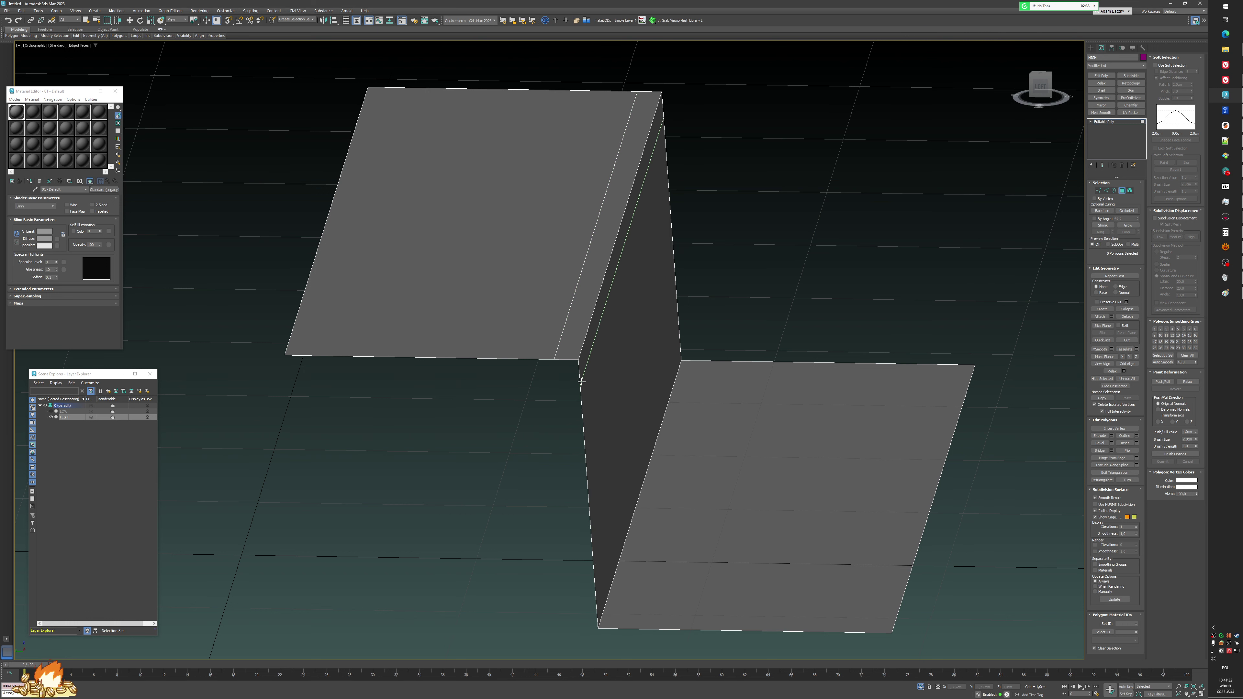
middle_drag(653, 457, 568, 264)
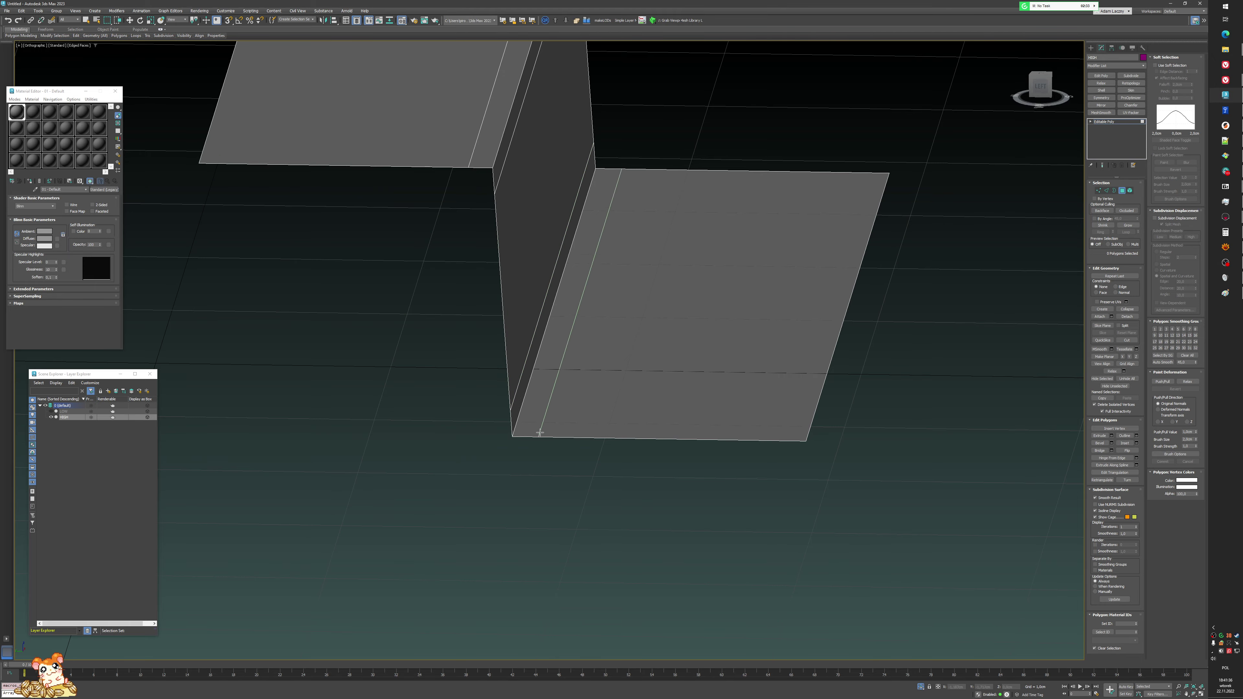
alt+middle_drag(516, 319, 475, 296)
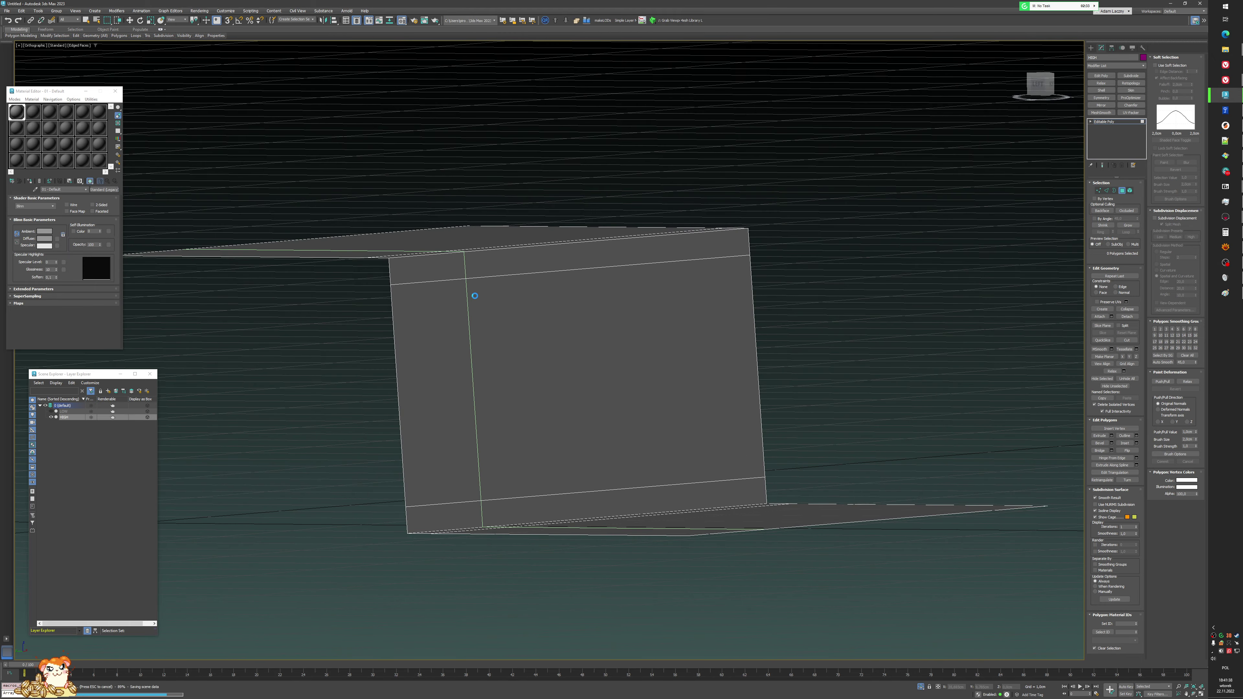
- Preview the mesh with NURMS subdivision, examine the rounding at the folds, and turn the preview off at object level
alt+middle_drag(676, 227, 699, 235)
scroll(521, 278, up, 4)
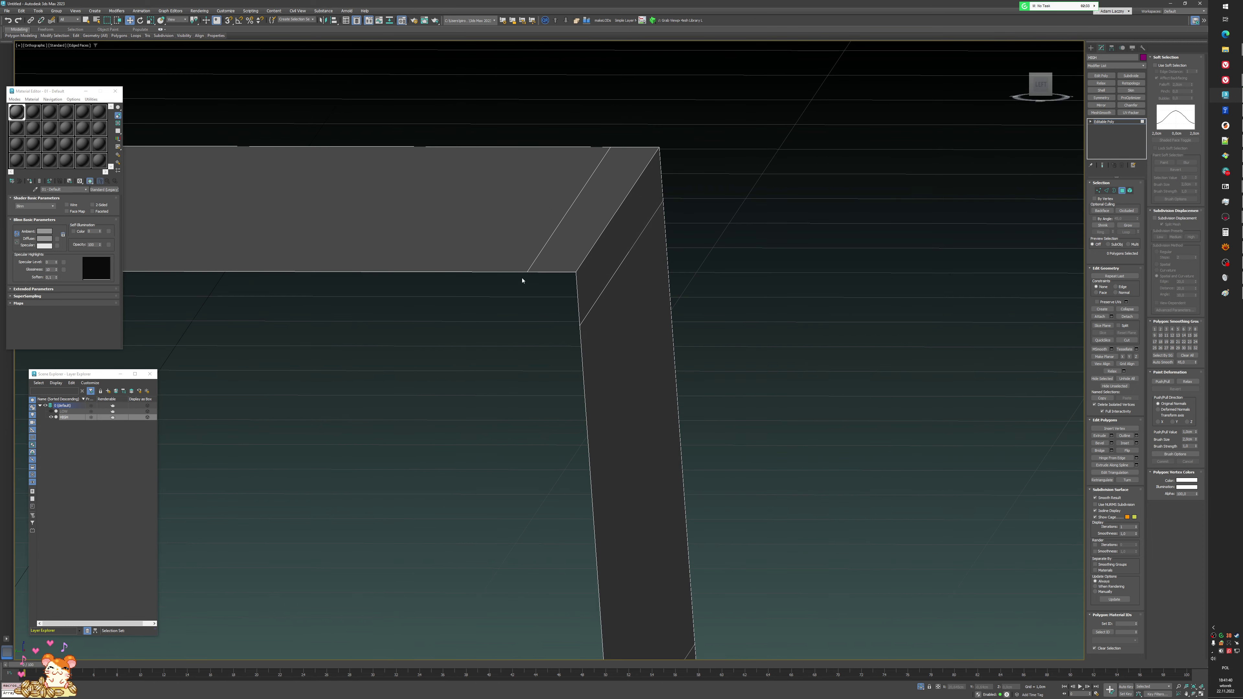
key(ctrl+q)
alt+middle_drag(522, 277, 527, 271)
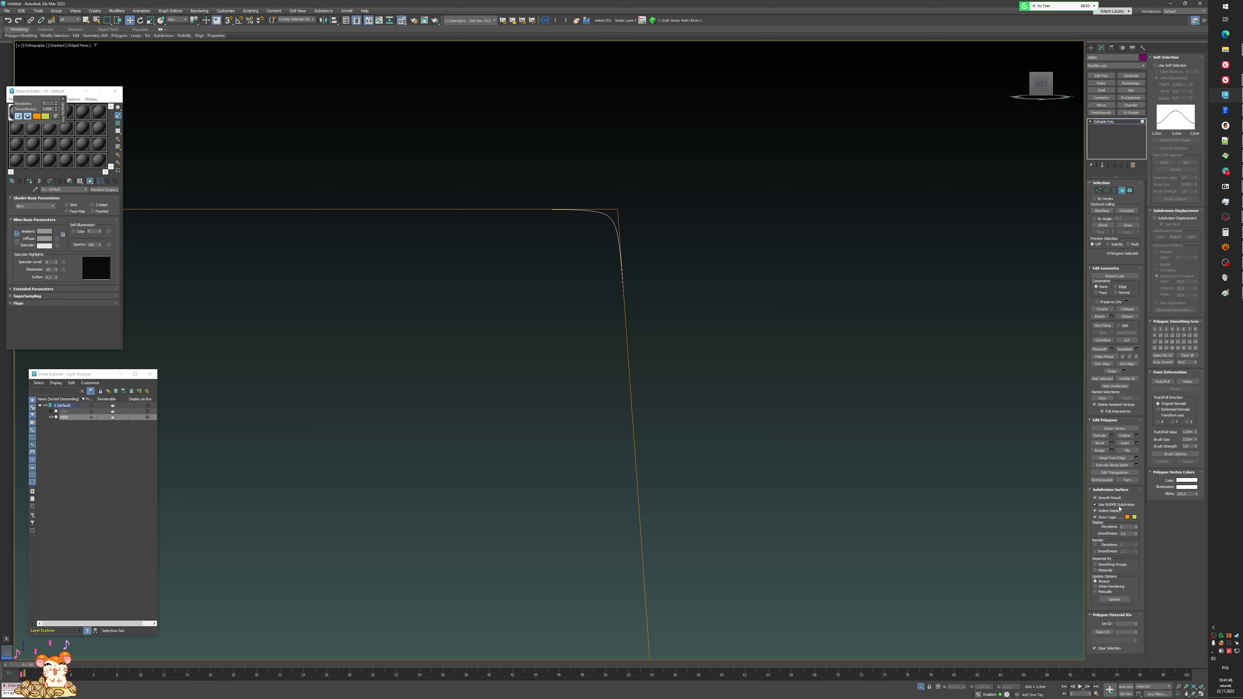
key(ctrl+q)
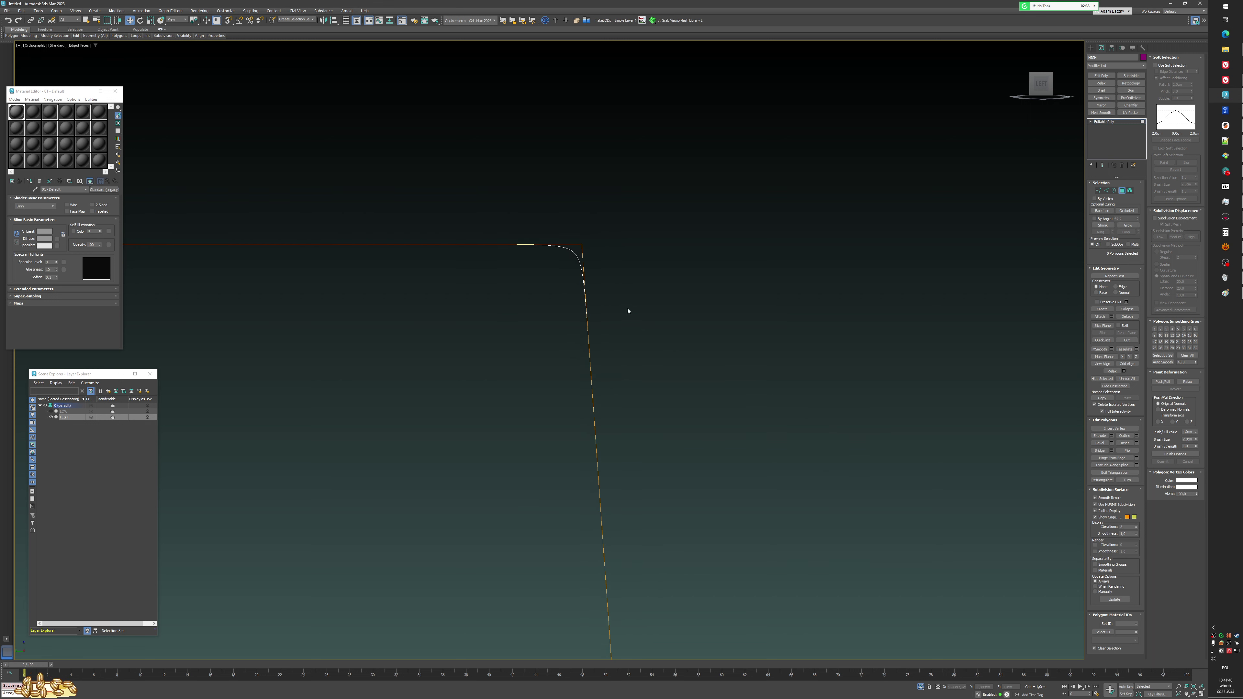
key(ctrl+q)
scroll(563, 324, up, 1)
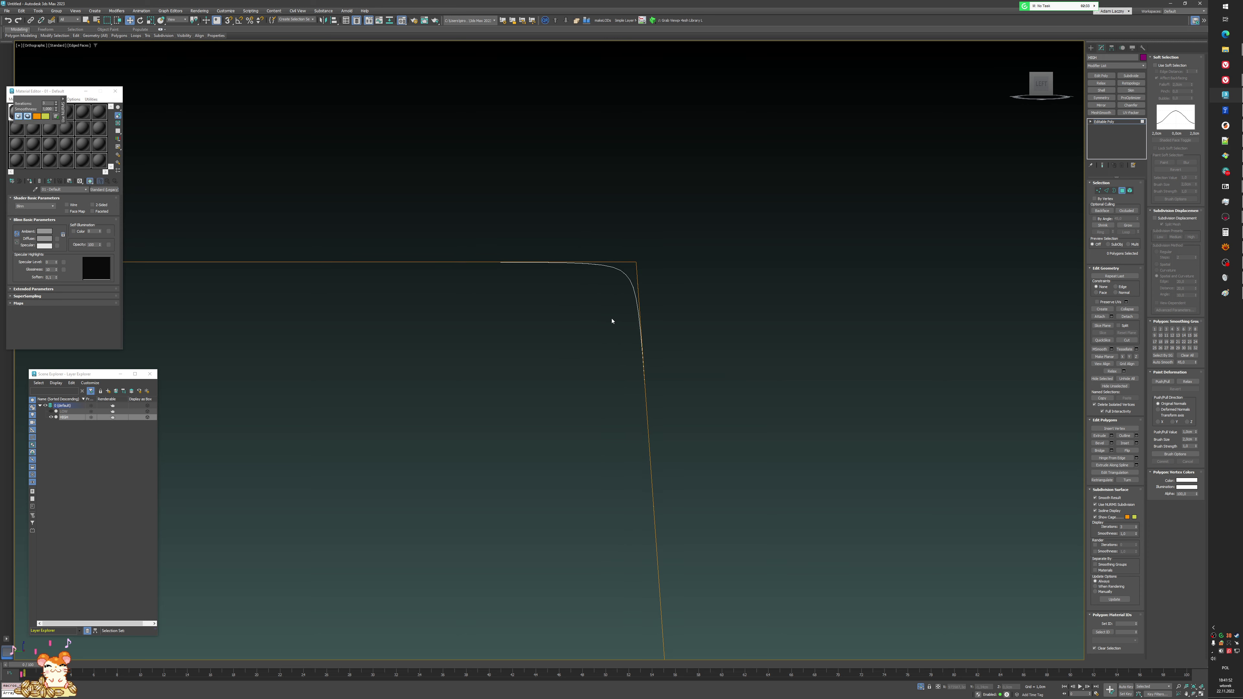
key(ctrl+q)
key(ctrl+q)
scroll(569, 339, down, 6)
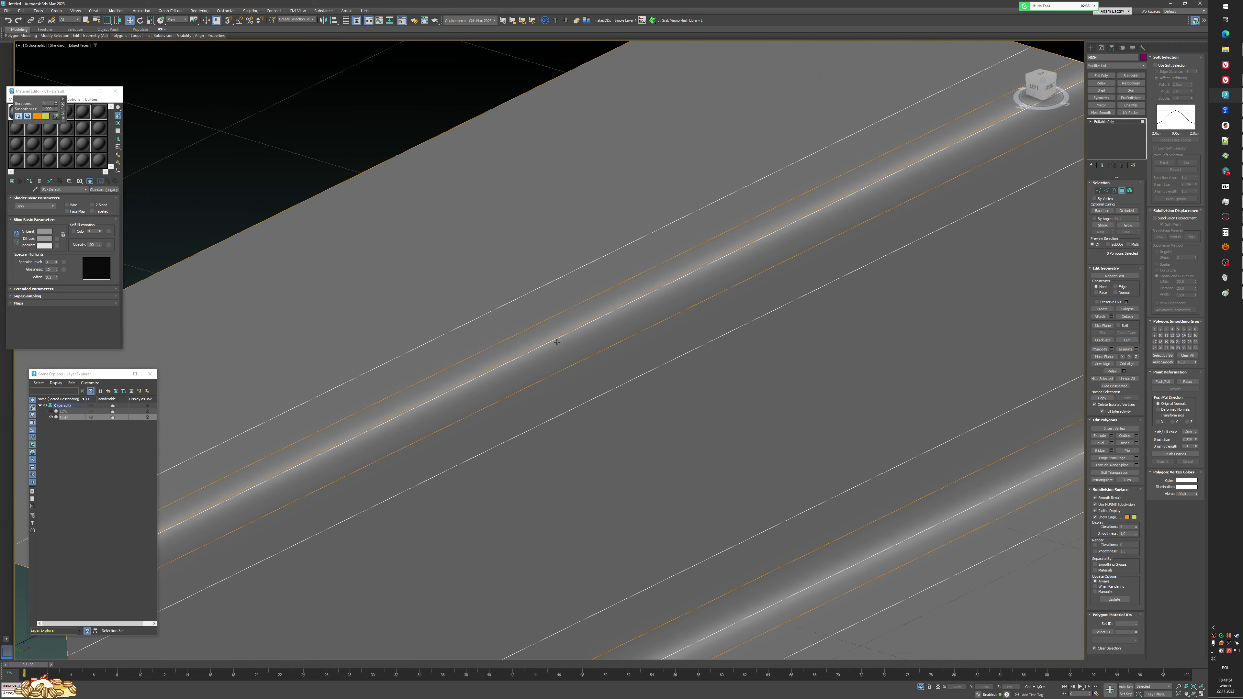
click(1125, 193)
alt+middle_drag(772, 322, 811, 322)
key(ctrl+q)
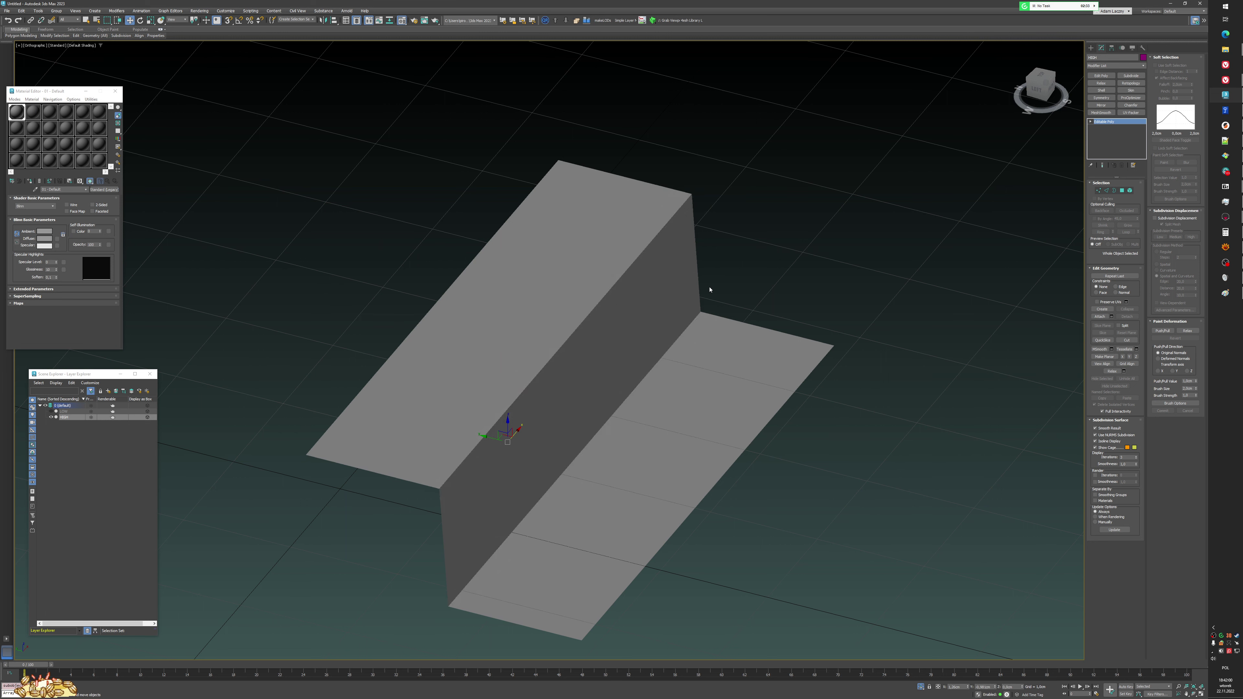
- Insert two closely spaced edge loops near the outer edge of the top face and of the bottom face
key(F4)
alt+middle_drag(632, 294, 661, 544)
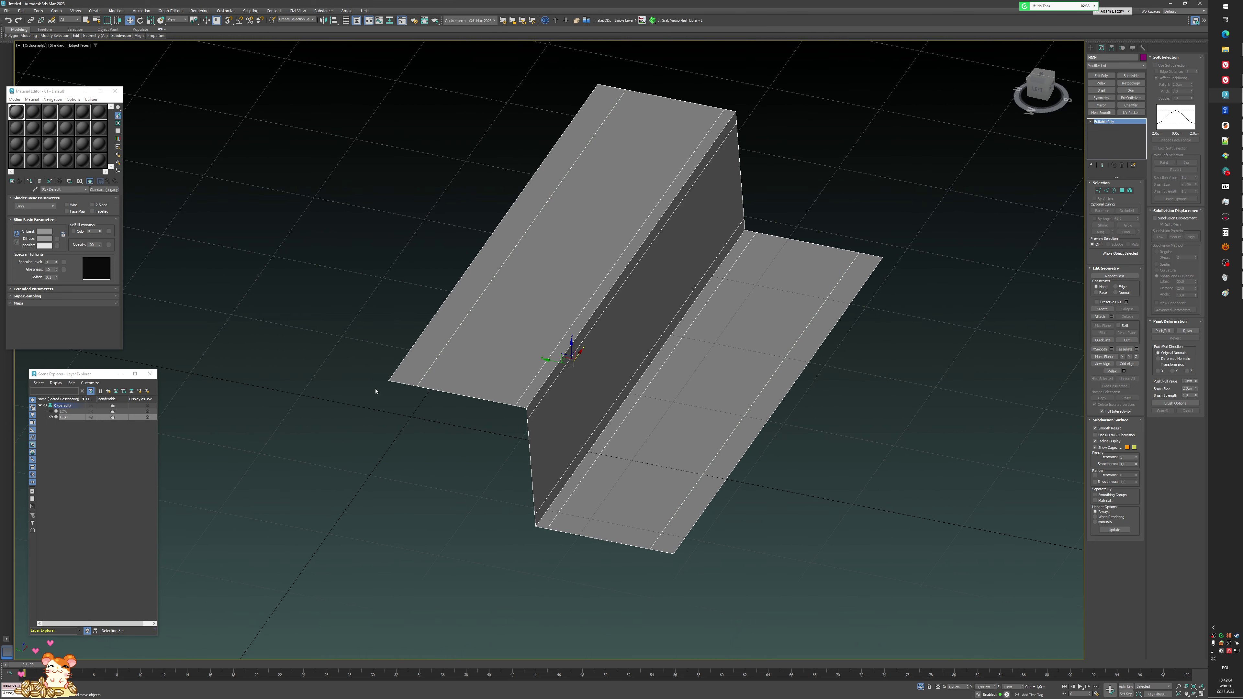
key(4)
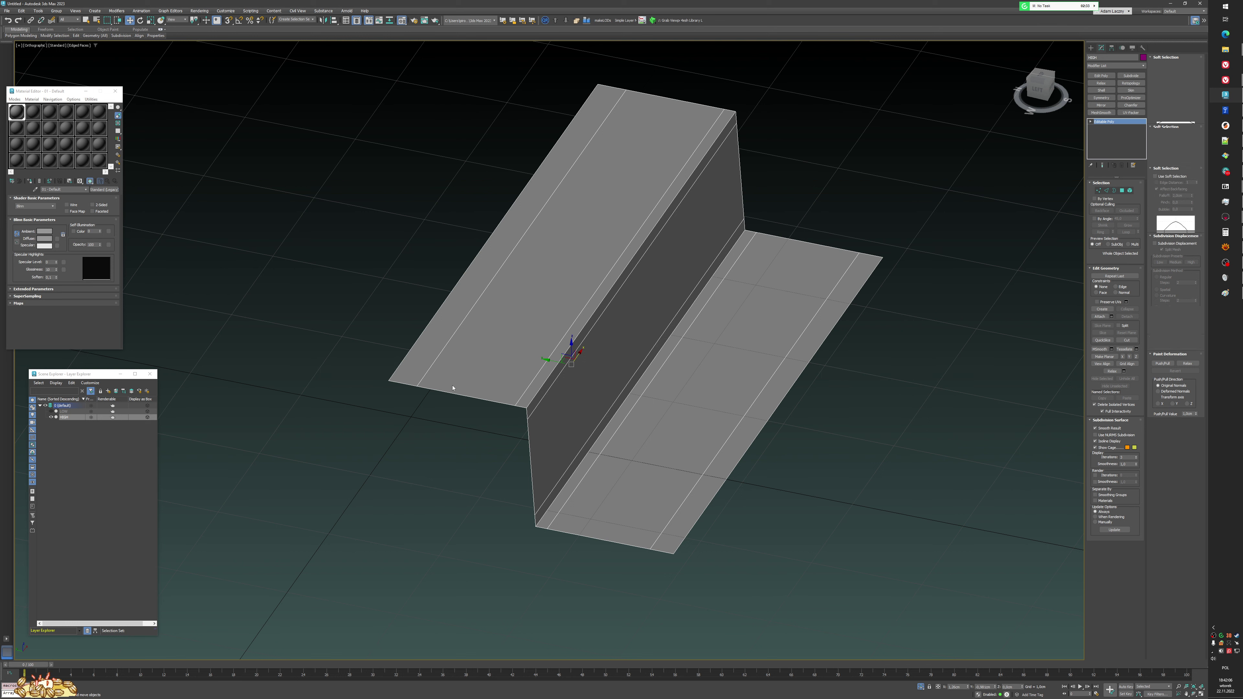
key(w)
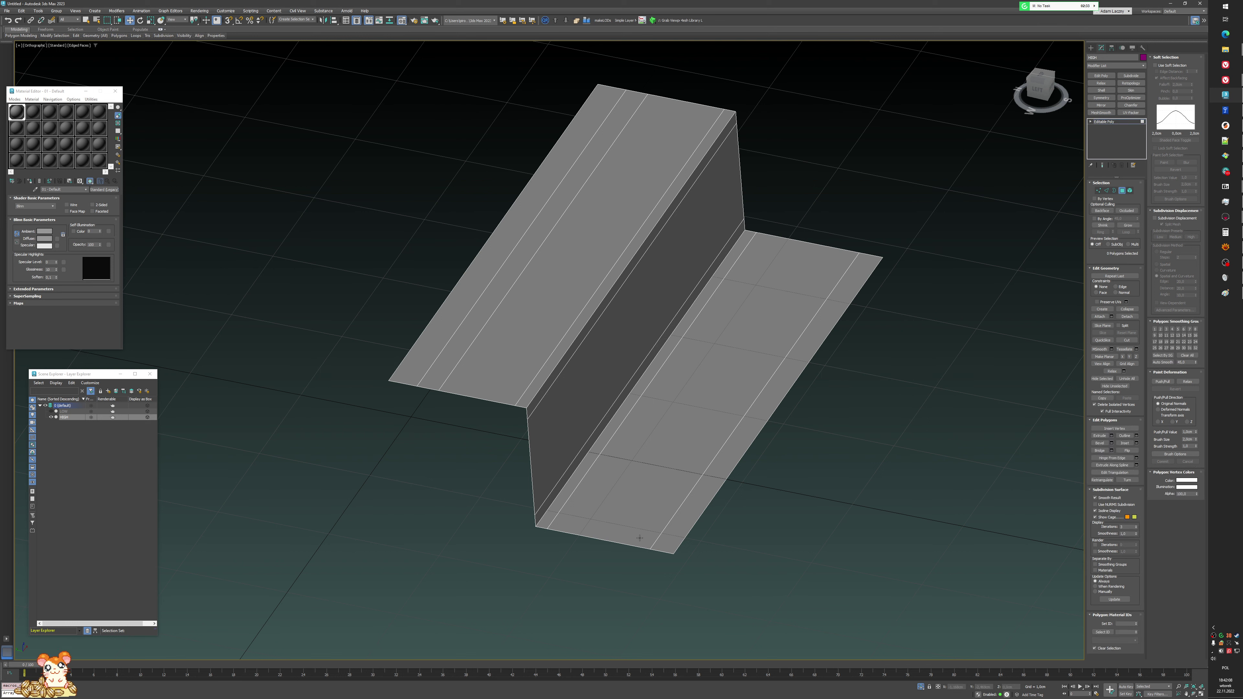
key(4)
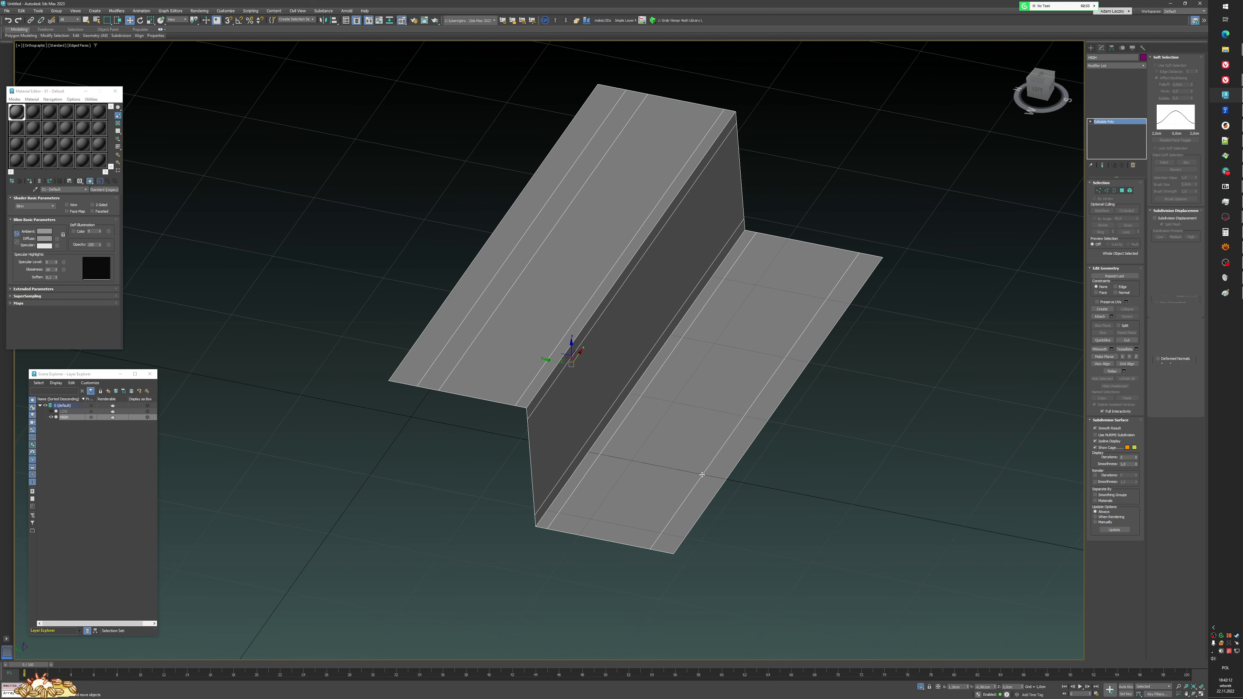
scroll(636, 421, down, 2)
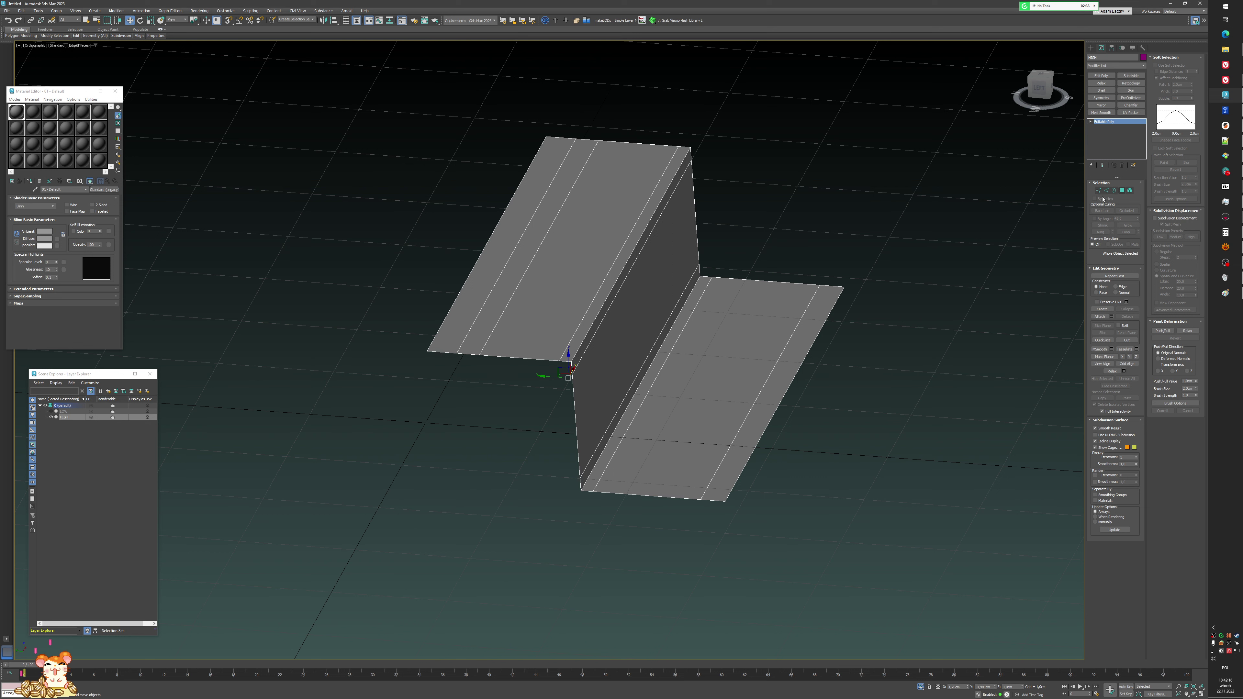
- Raise the outer polygon strip of the bottom face and that of the top face slightly along Z to form shallow slopes
key(4)
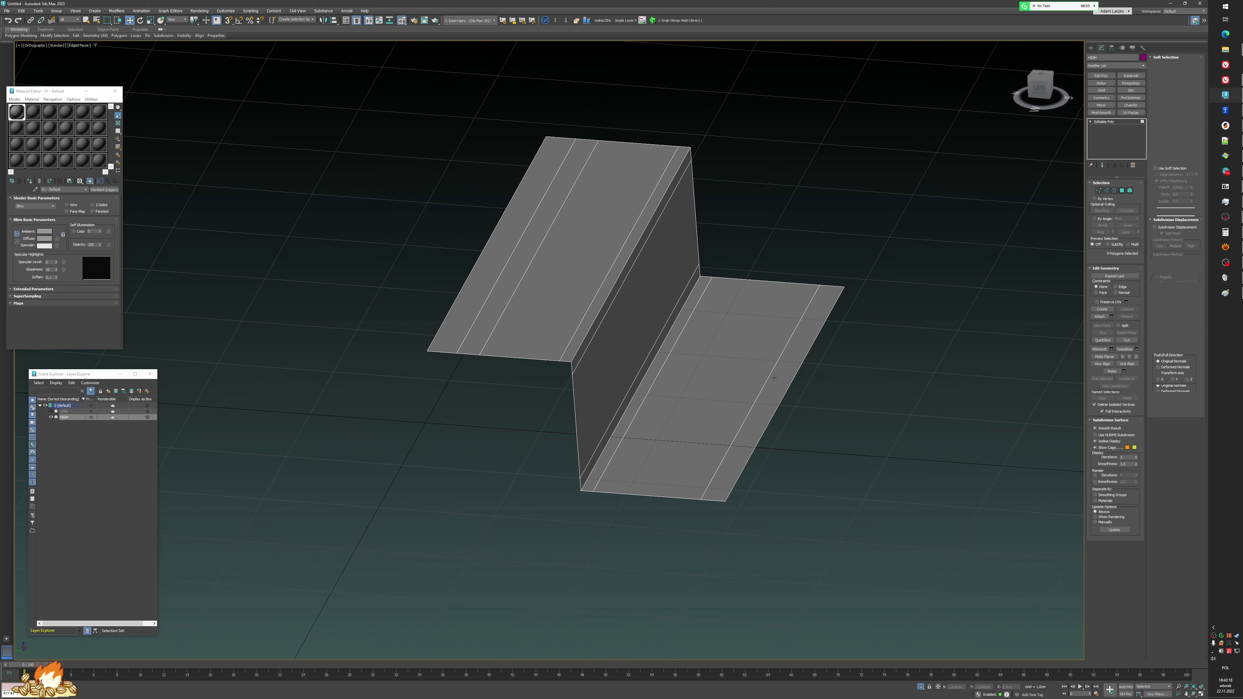
click(776, 378)
drag(776, 379, 771, 358)
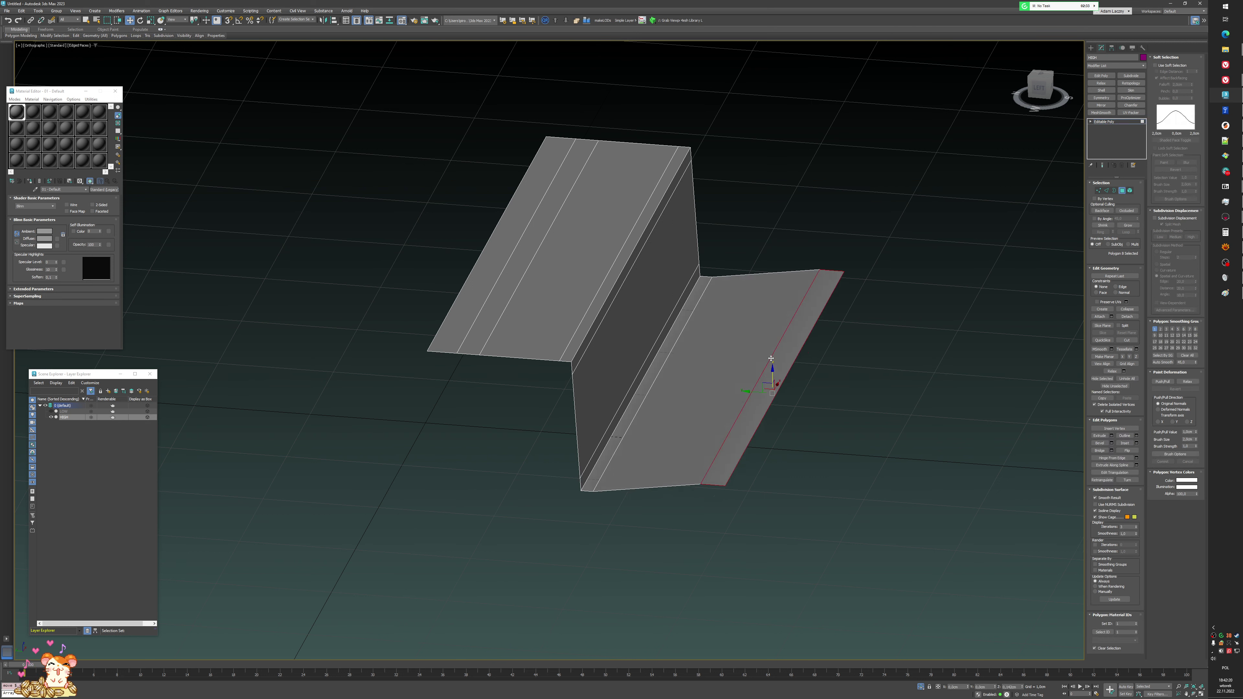
click(490, 240)
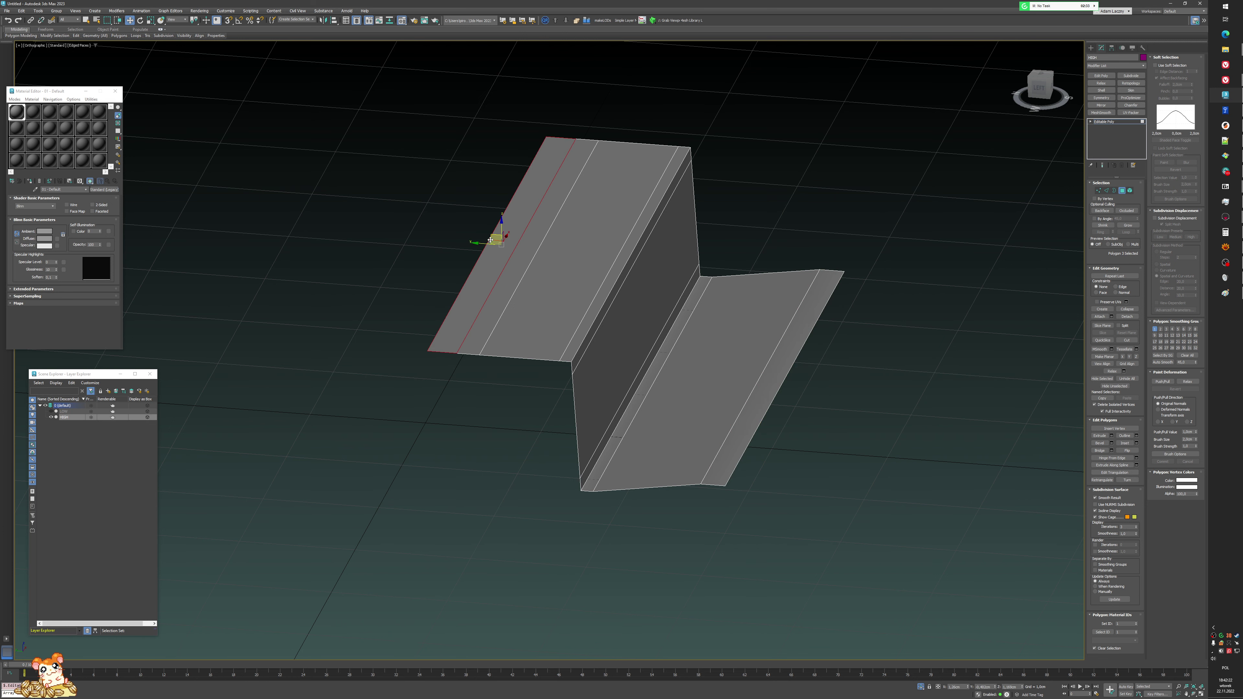
drag(500, 229, 502, 222)
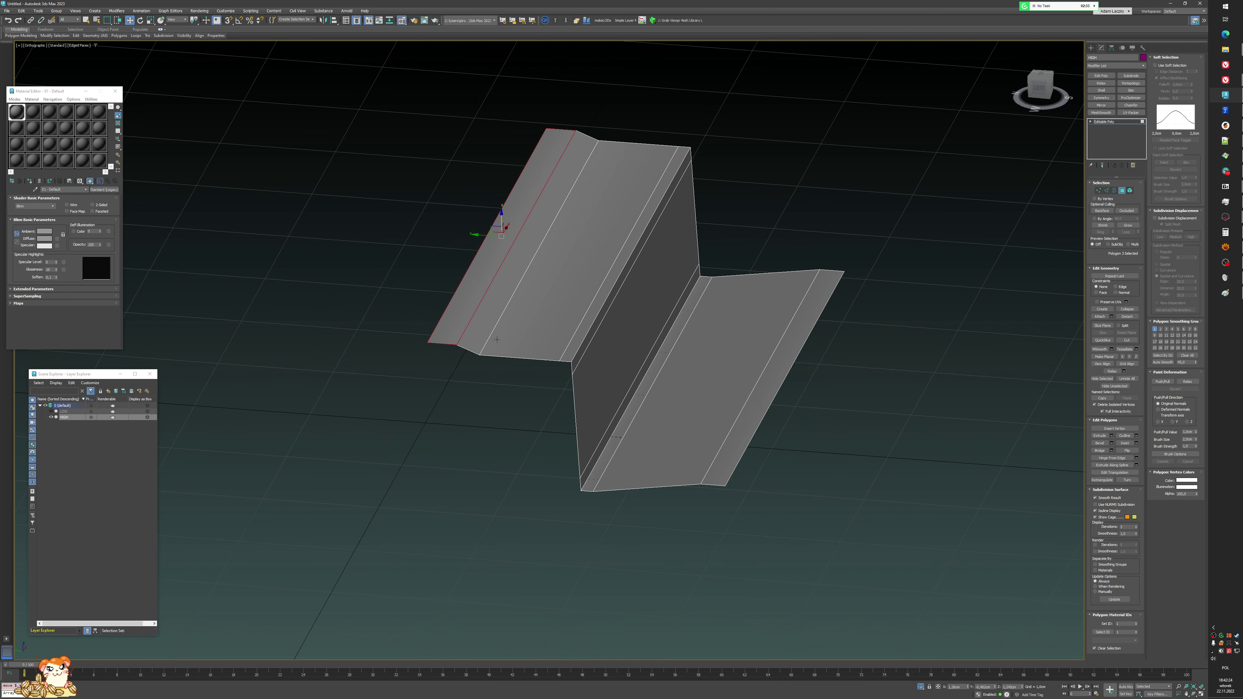
- Preview the mesh with NURMS subdivision and examine how the raised outer strips and folds are rounded
alt+middle_drag(530, 381, 438, 415)
key(ctrl+q)
scroll(371, 366, up, 5)
key(ctrl+q)
scroll(457, 412, down, 2)
scroll(483, 396, down, 2)
scroll(465, 399, up, 2)
scroll(388, 406, down, 2)
key(ctrl+BackSpace)
key(ctrl+BackSpace)
- Insert several unevenly spaced crosswise edge loops near both ends of the stepped mesh
alt+middle_drag(438, 415, 382, 423)
scroll(451, 378, up, 2)
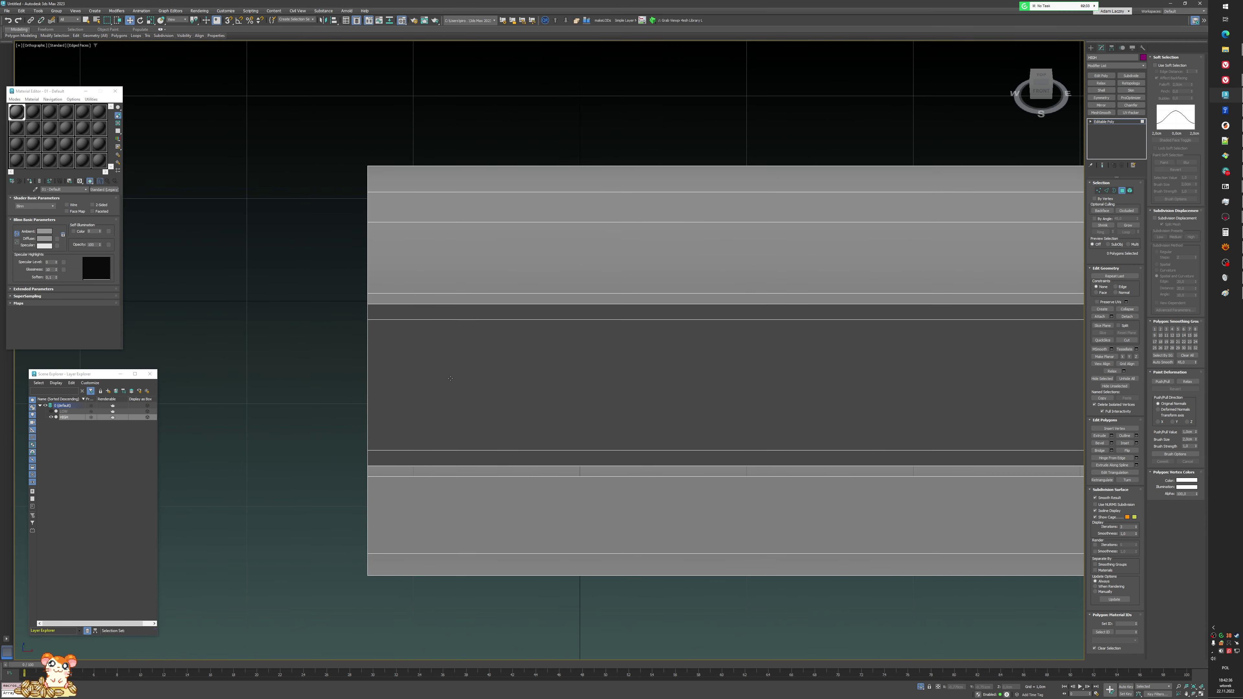
click(430, 315)
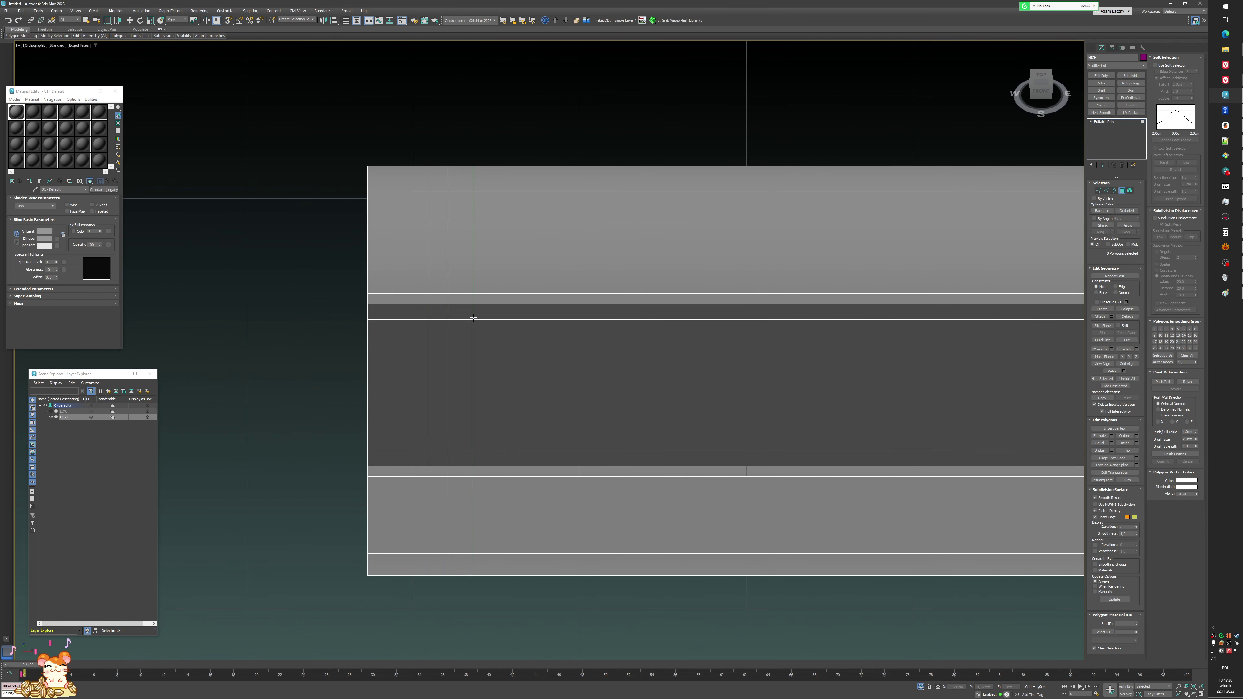
click(562, 320)
middle_drag(625, 337, 135, 394)
click(664, 369)
click(508, 372)
click(482, 373)
key(w)
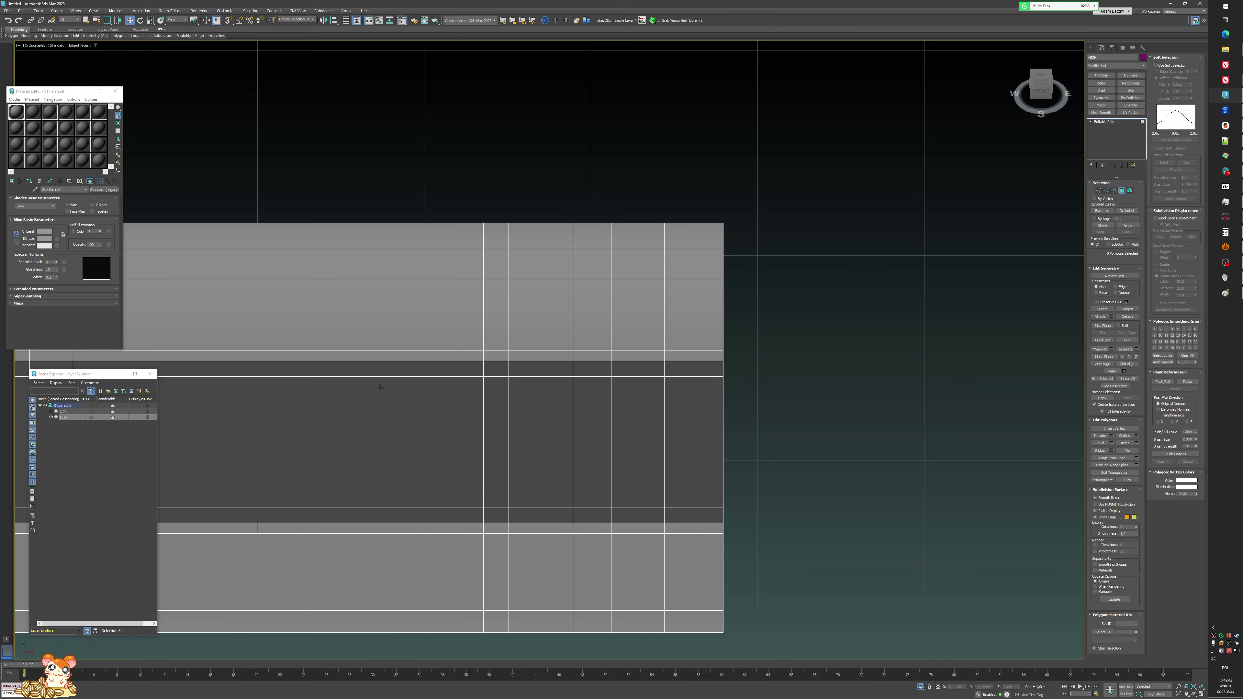
- Insert lengthwise edge loops at uneven heights across the vertical wall with SwiftLoop
middle_drag(440, 378, 951, 371)
alt+middle_drag(492, 478, 528, 427)
key(alt+1)
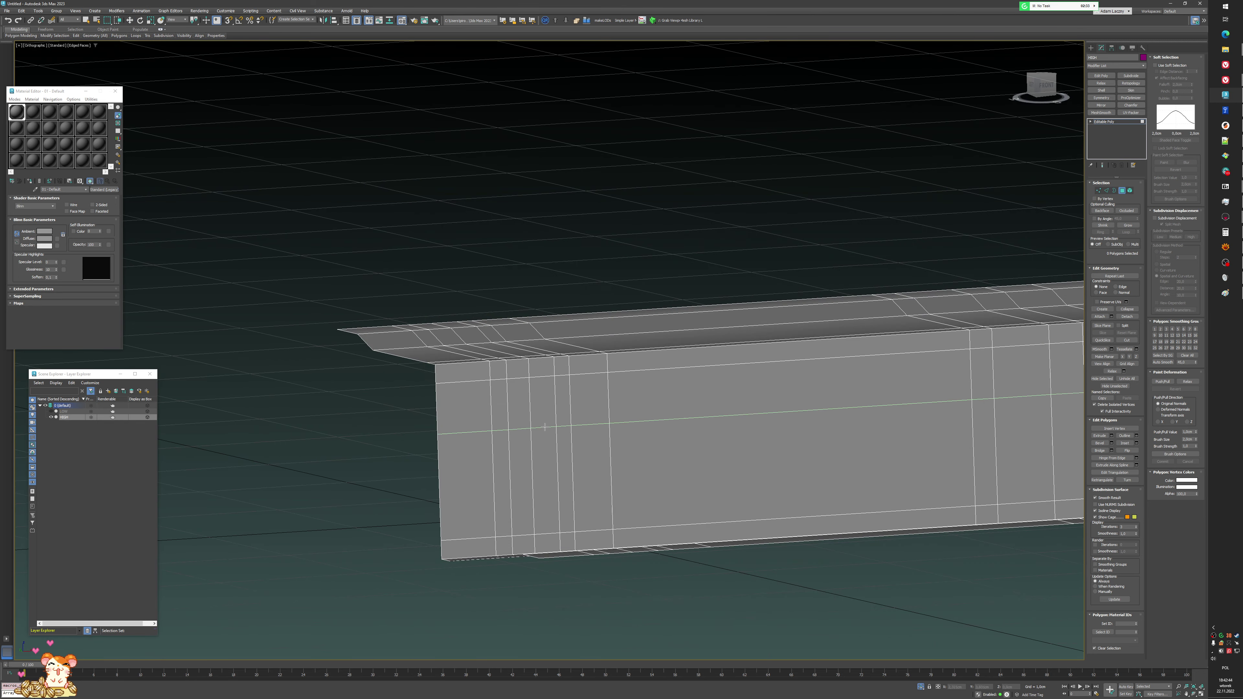
click(531, 409)
click(532, 432)
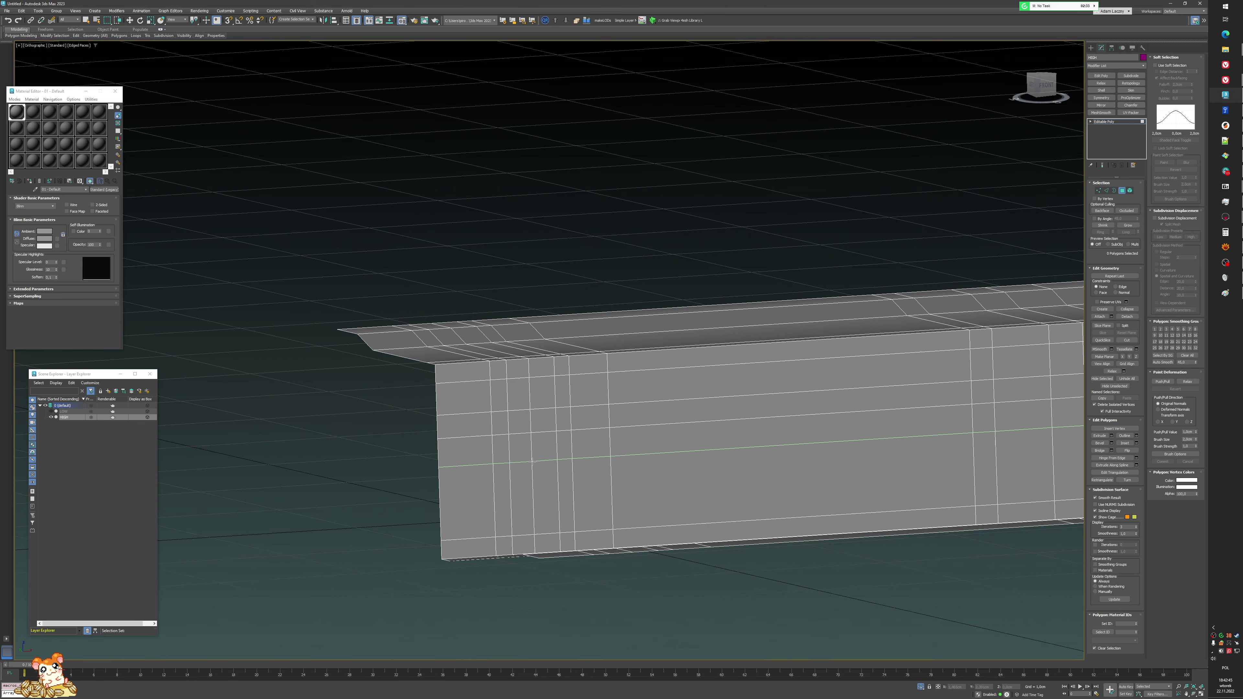
click(534, 521)
key(w)
middle_drag(695, 448, 659, 424)
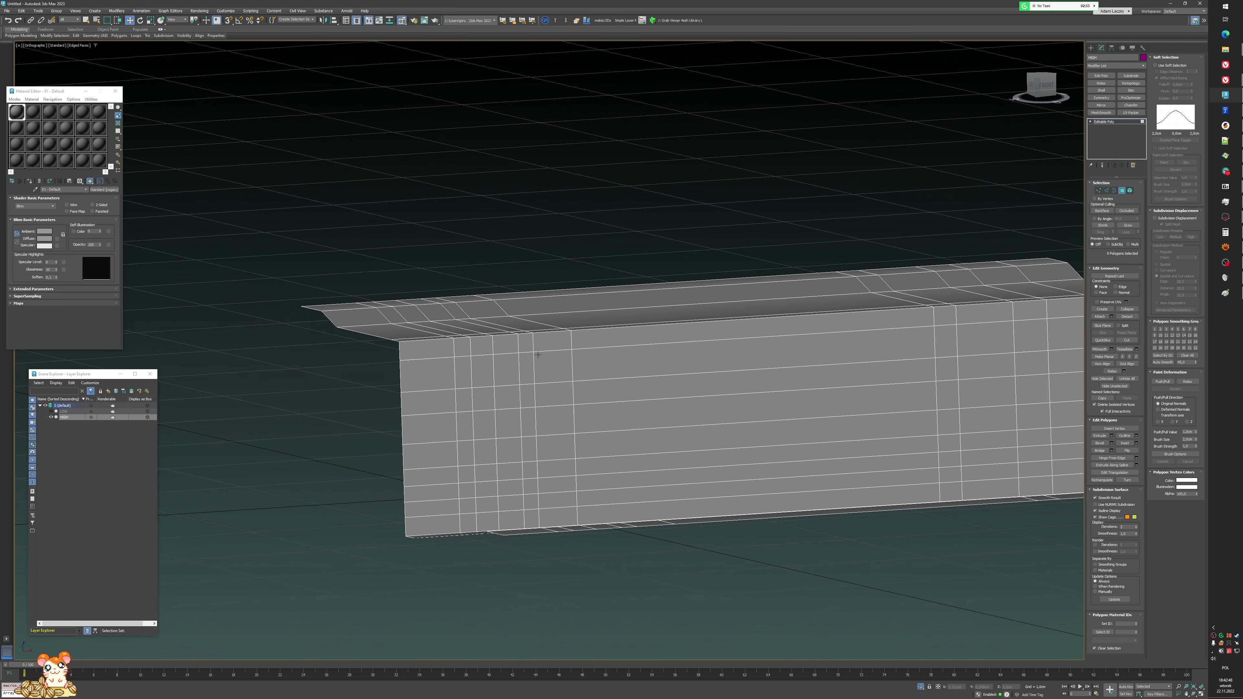
- Select scattered rectangular polygons near both ends of the vertical wall and extrude them inward as recesses
alt+middle_drag(538, 355, 537, 362)
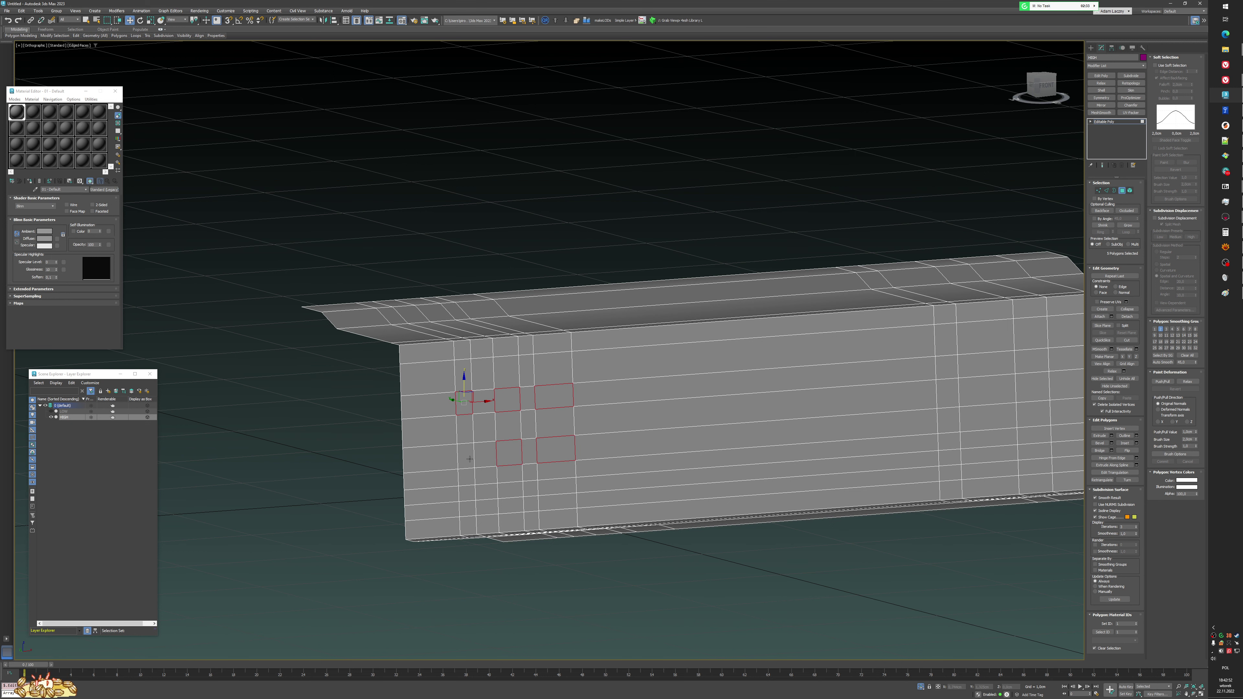
middle_drag(989, 366, 698, 377)
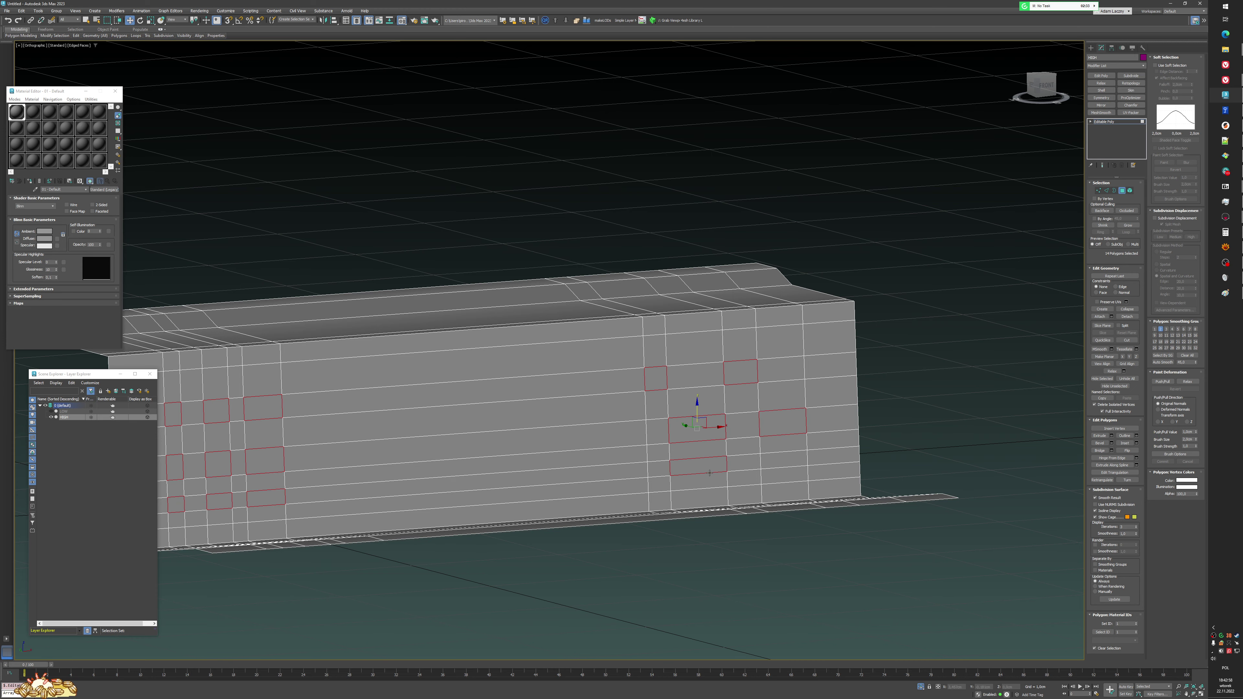
alt+middle_drag(664, 438, 486, 411)
middle_drag(378, 416, 489, 411)
scroll(488, 411, up, 2)
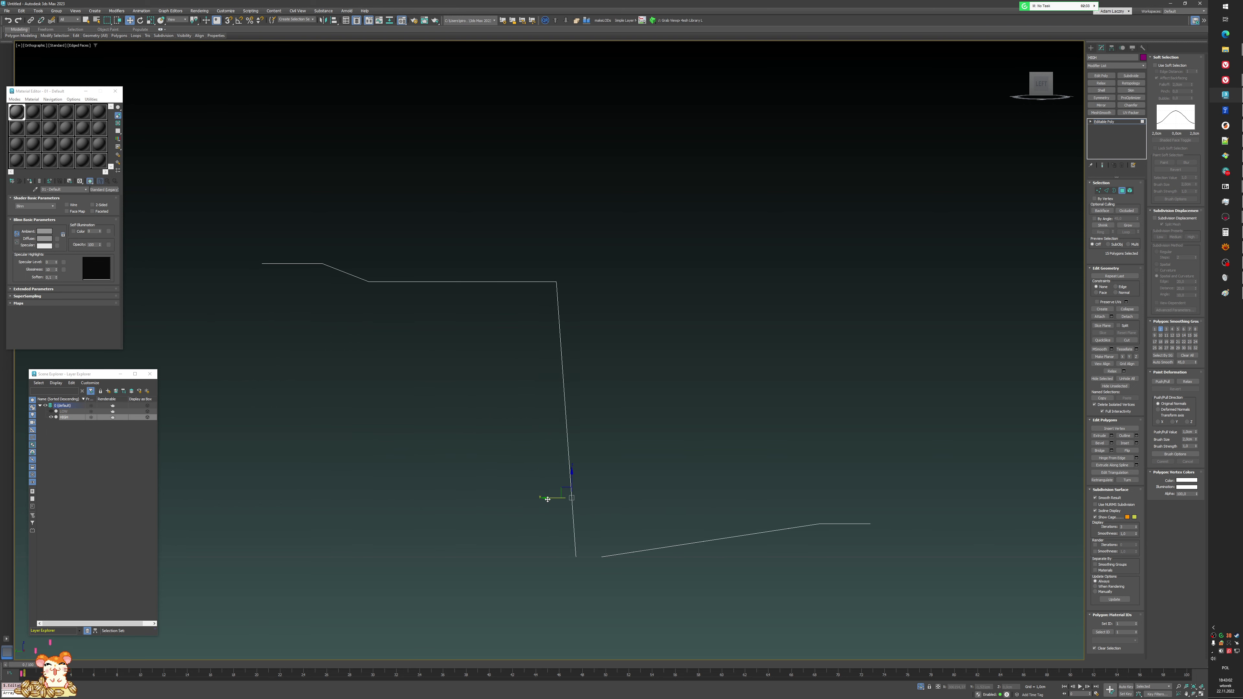
drag(548, 499, 533, 499)
scroll(549, 487, up, 2)
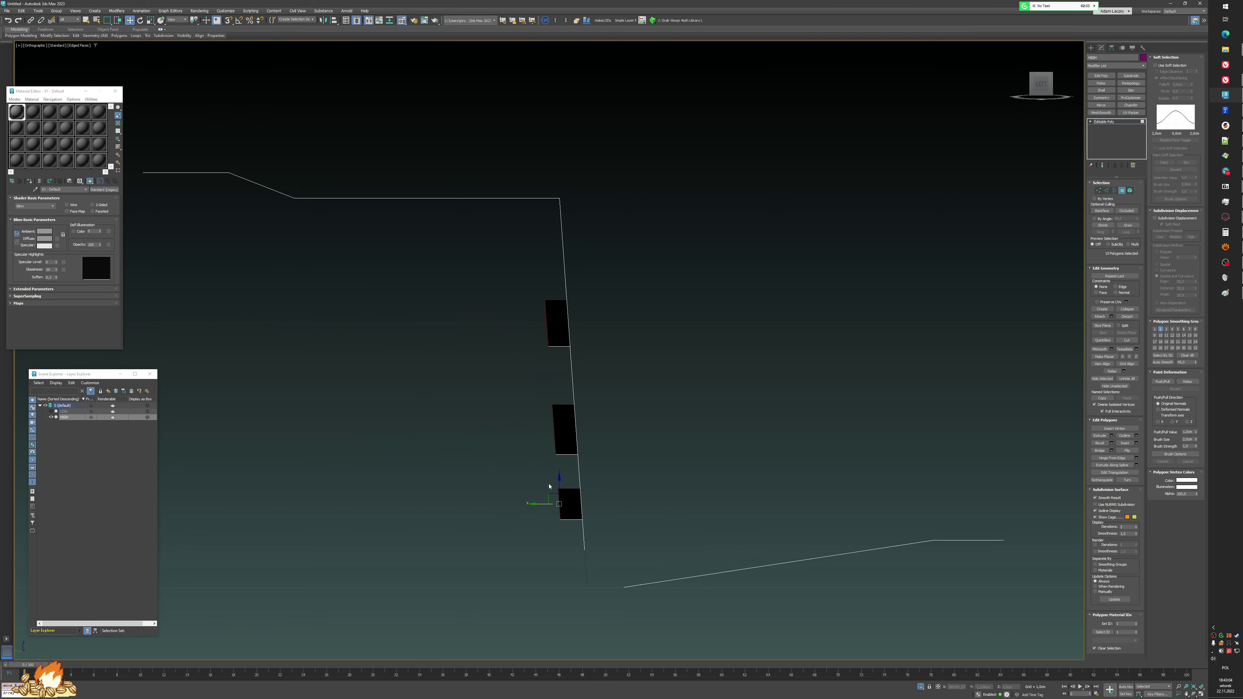
scroll(541, 366, up, 2)
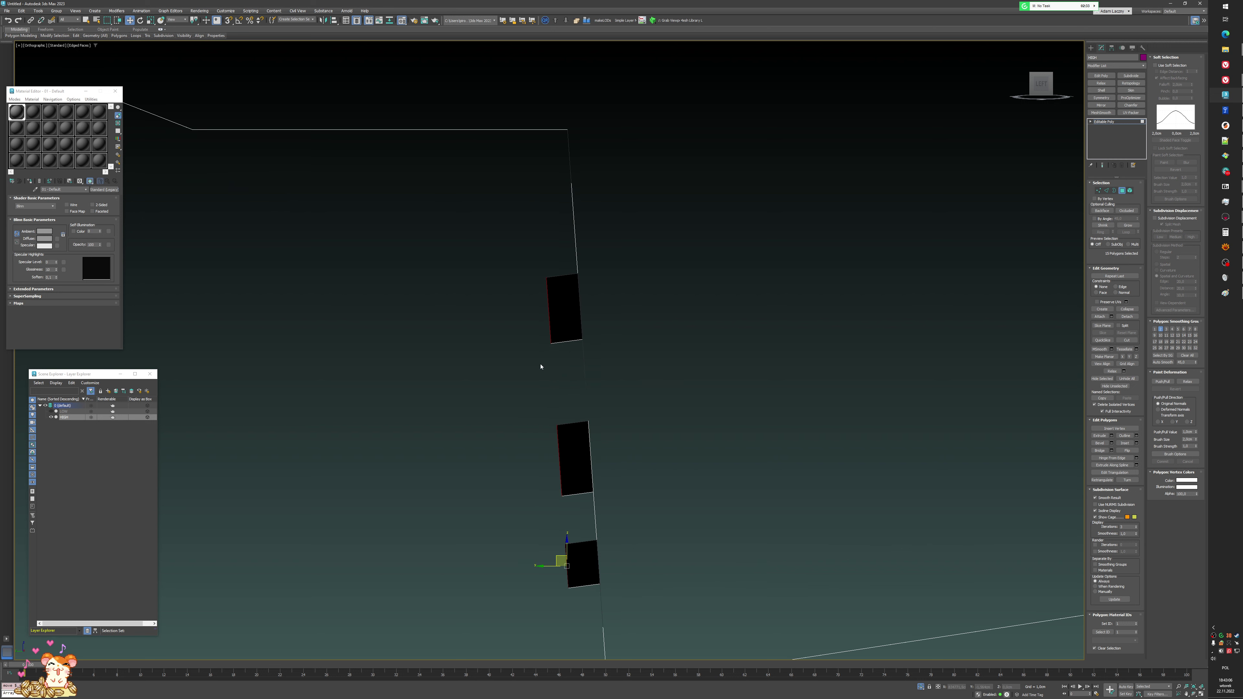
- Select the depth edges of all recesses and join them with Connect Edges to add supporting segments along their inner sides
key(2)
middle_drag(564, 282, 438, 259)
scroll(438, 260, up, 2)
drag(438, 354, 438, 356)
middle_drag(429, 403, 421, 269)
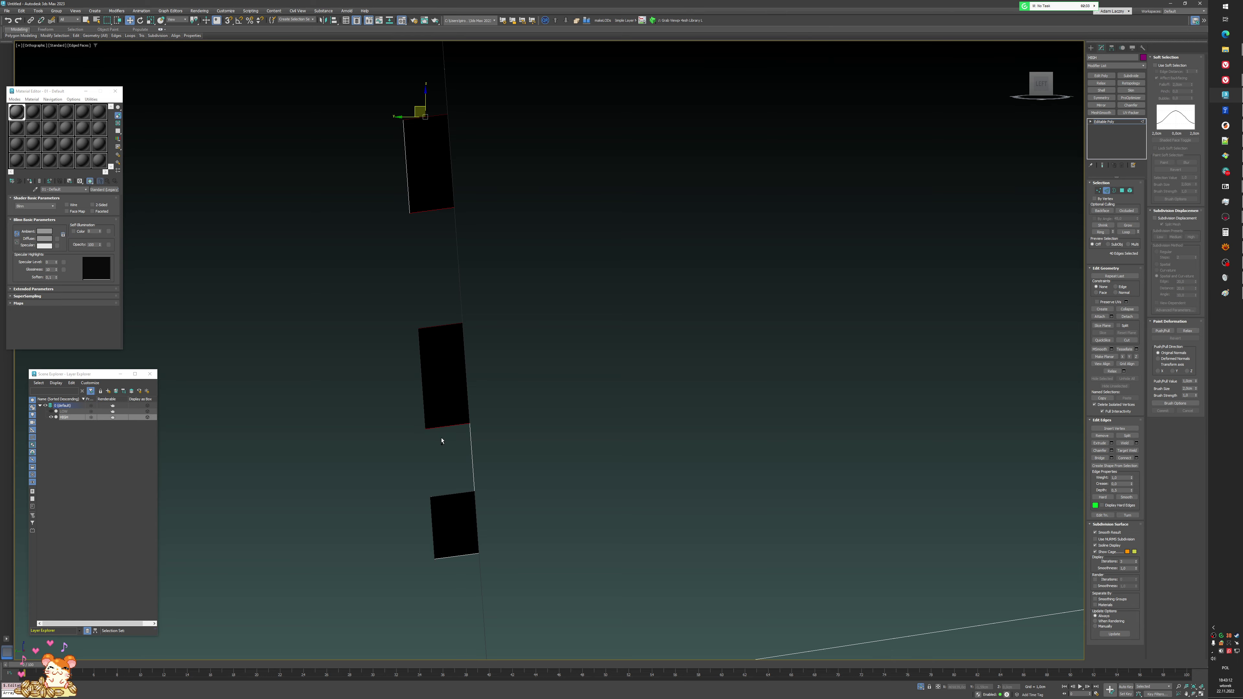
middle_drag(442, 441, 449, 290)
alt+middle_drag(461, 368, 559, 287)
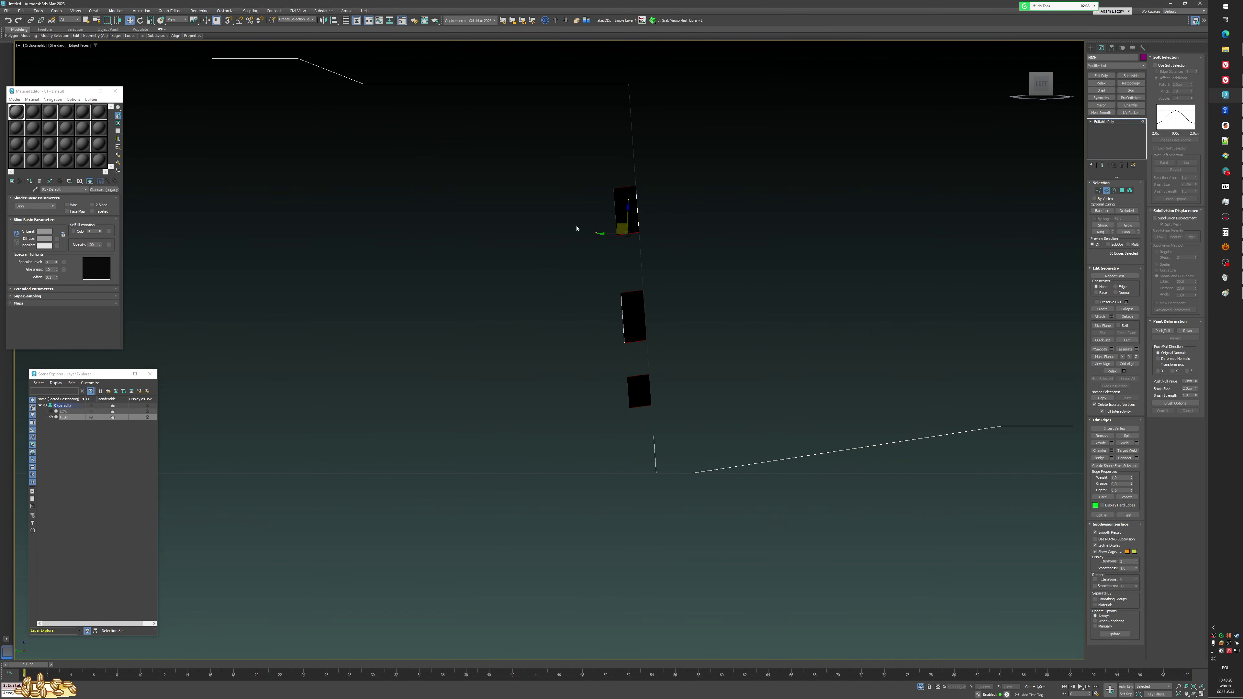
scroll(645, 232, up, 2)
middle_drag(647, 232, 640, 277)
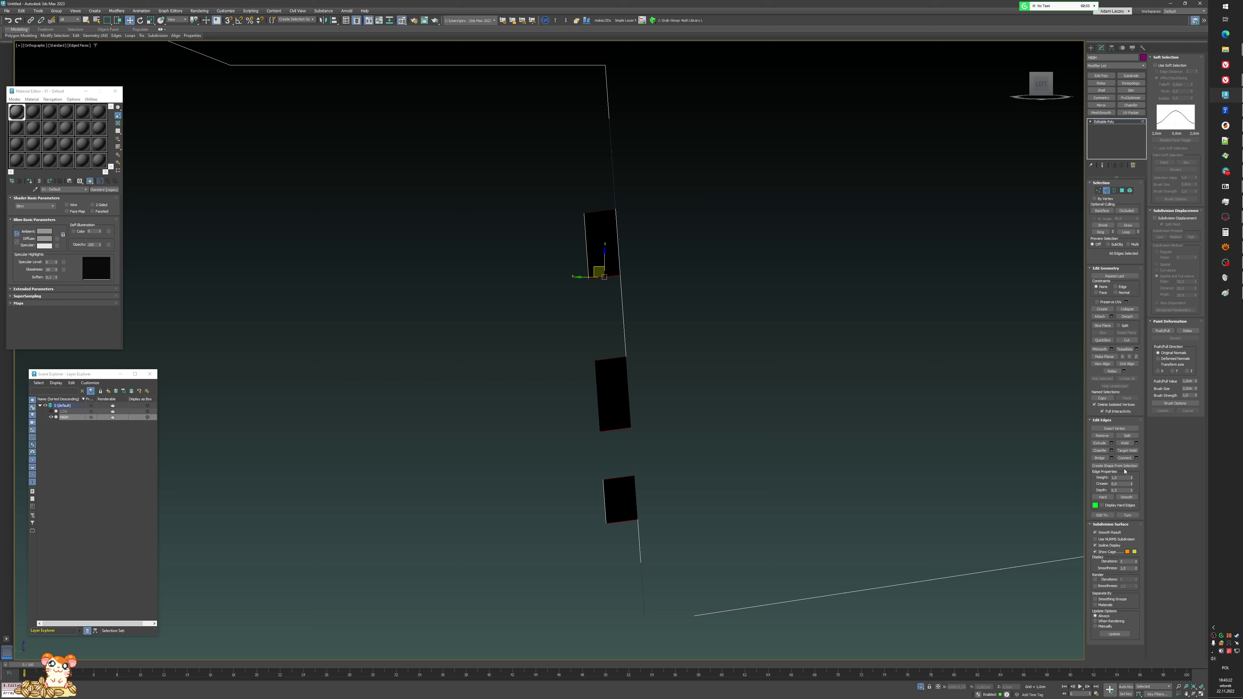
click(1136, 459)
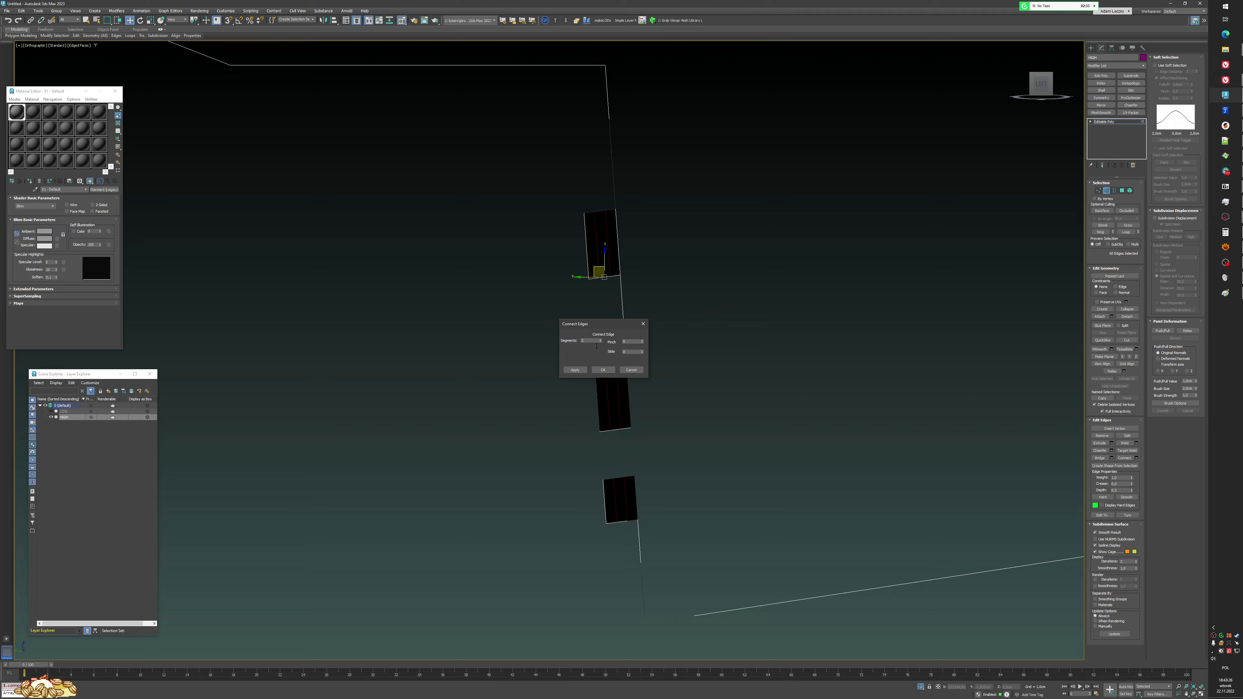
click(605, 369)
- Examine the connected segments on the inner sides of the wall recesses
alt+middle_drag(605, 368, 422, 363)
scroll(544, 370, down, 4)
scroll(445, 365, down, 2)
scroll(380, 354, up, 4)
scroll(404, 363, up, 2)
scroll(398, 368, down, 5)
scroll(423, 363, down, 4)
scroll(533, 397, up, 4)
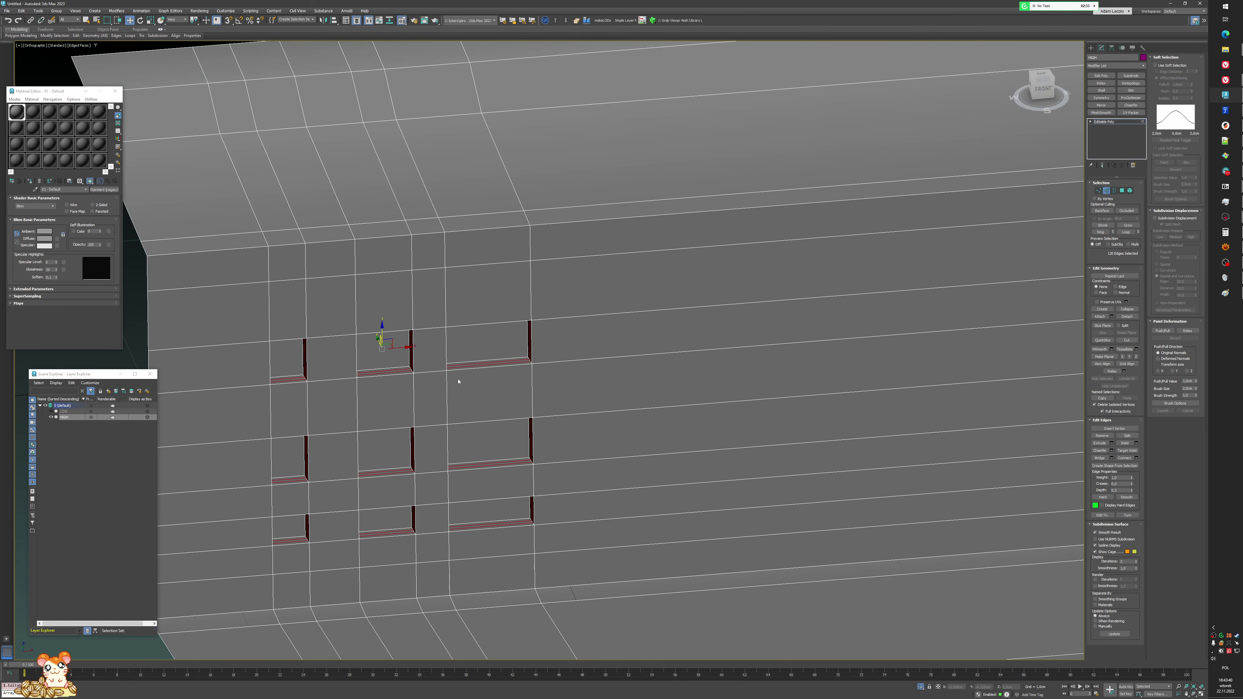
- Insert vertical supporting edge loops close to the sides of each recess column in the three-by-three group
scroll(458, 380, down, 1)
scroll(391, 362, up, 1)
click(272, 344)
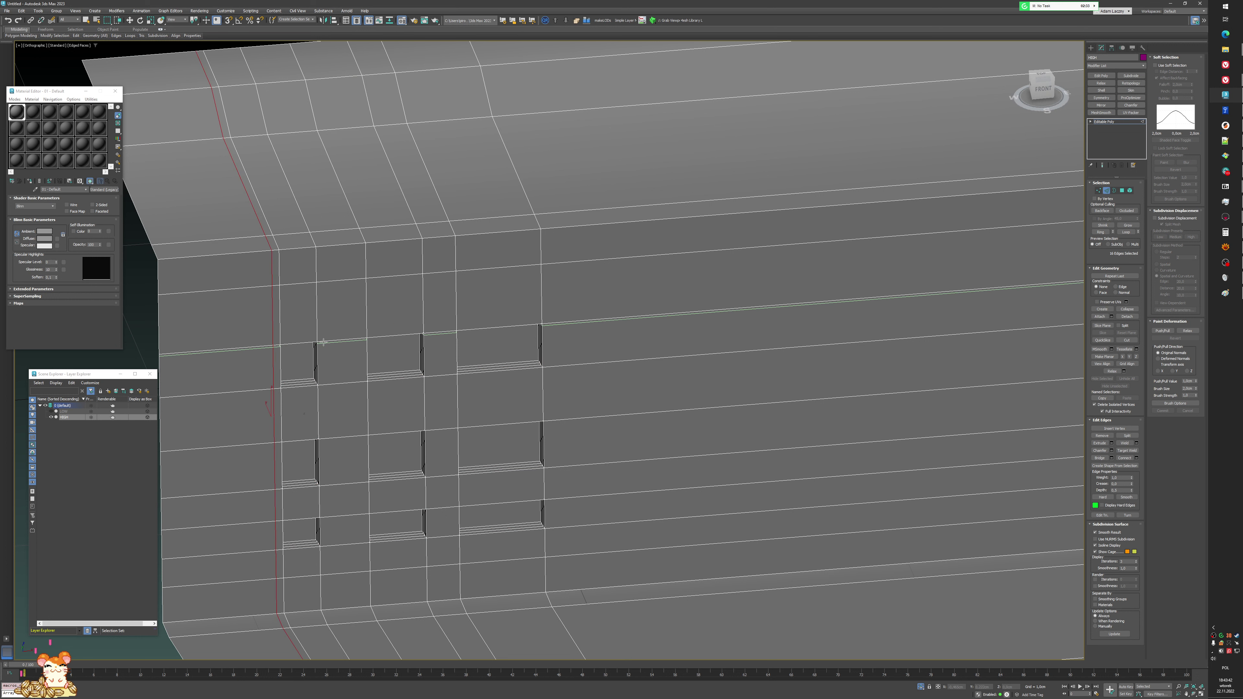
click(324, 341)
click(359, 338)
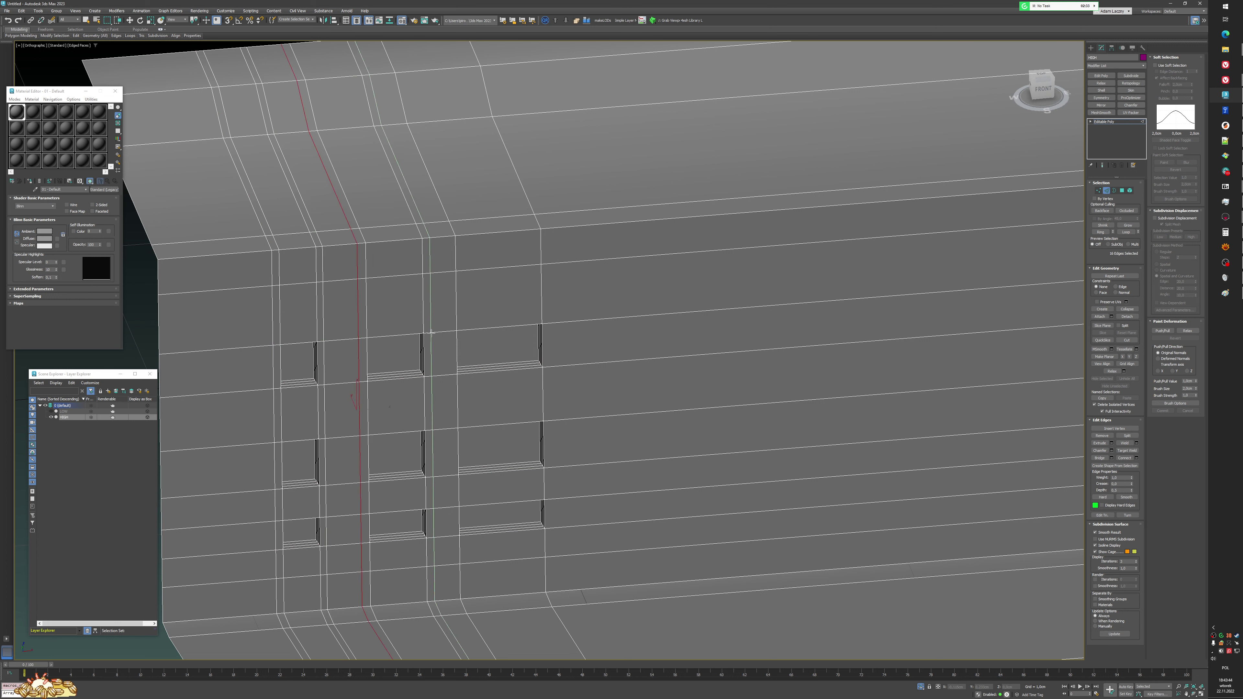
drag(432, 334, 546, 327)
click(548, 324)
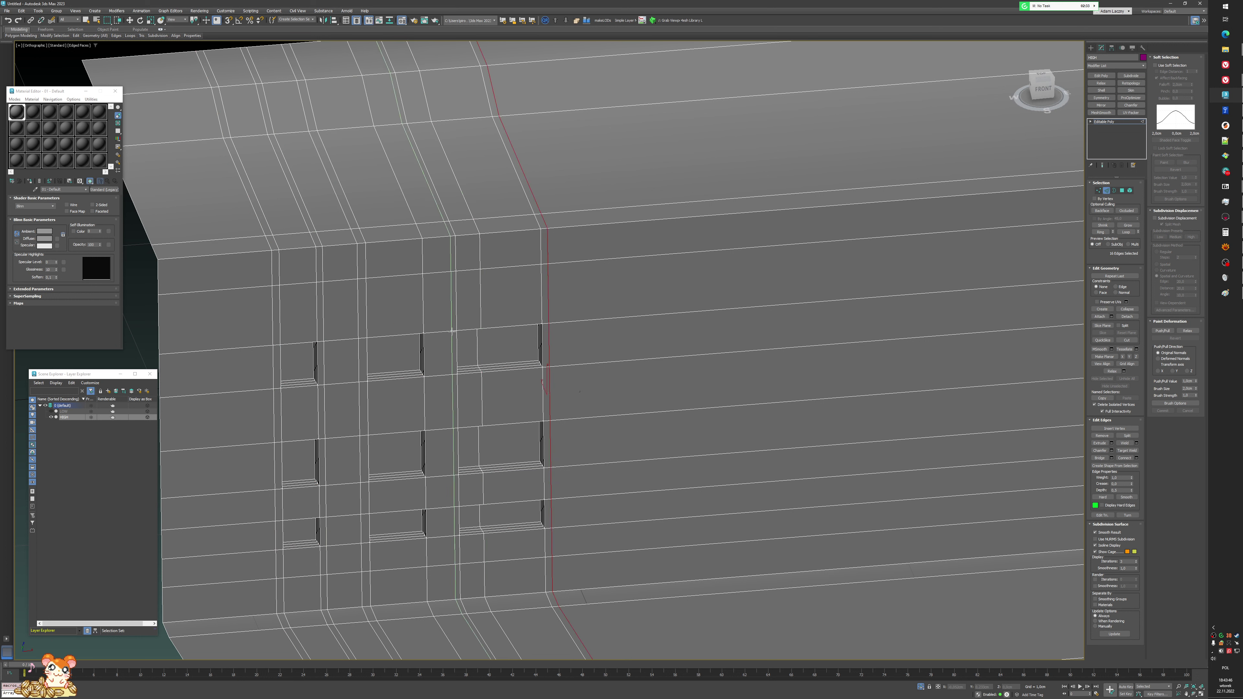
click(451, 331)
- Insert vertical supporting edge loops beside the recess columns at the opposite end of the wall
scroll(685, 321, down, 2)
middle_drag(685, 321, 208, 366)
middle_drag(674, 285, 436, 358)
scroll(293, 366, up, 2)
middle_drag(290, 368, 591, 277)
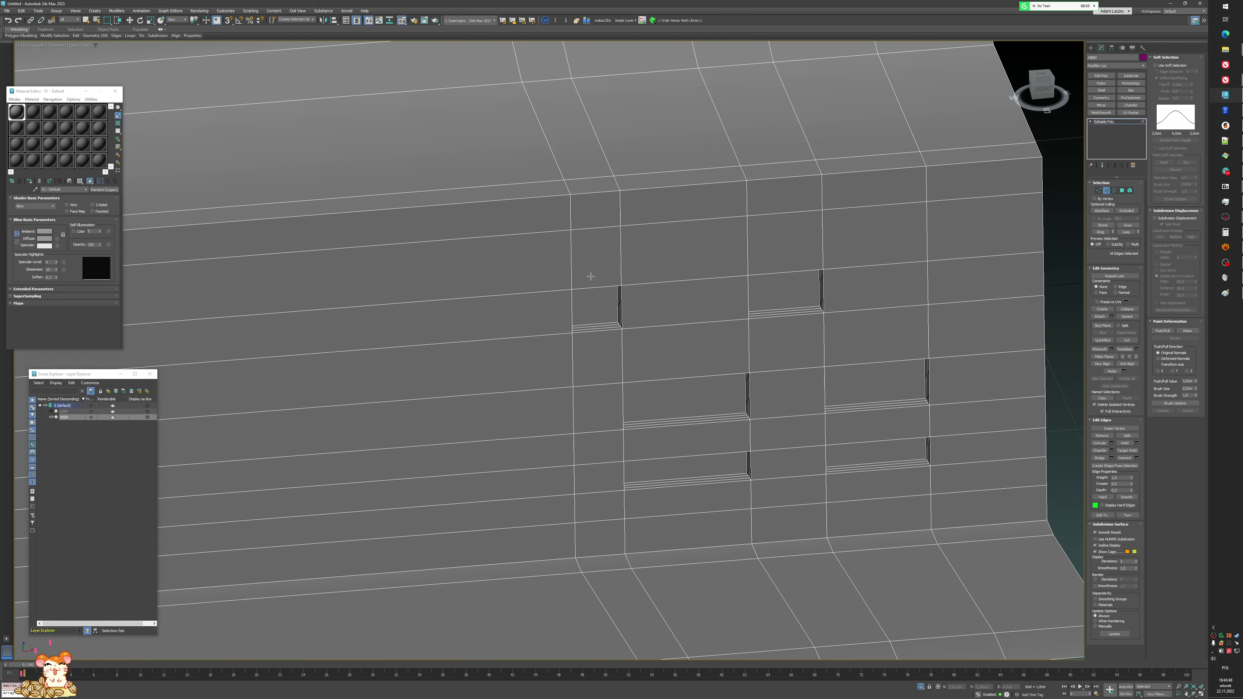
click(562, 290)
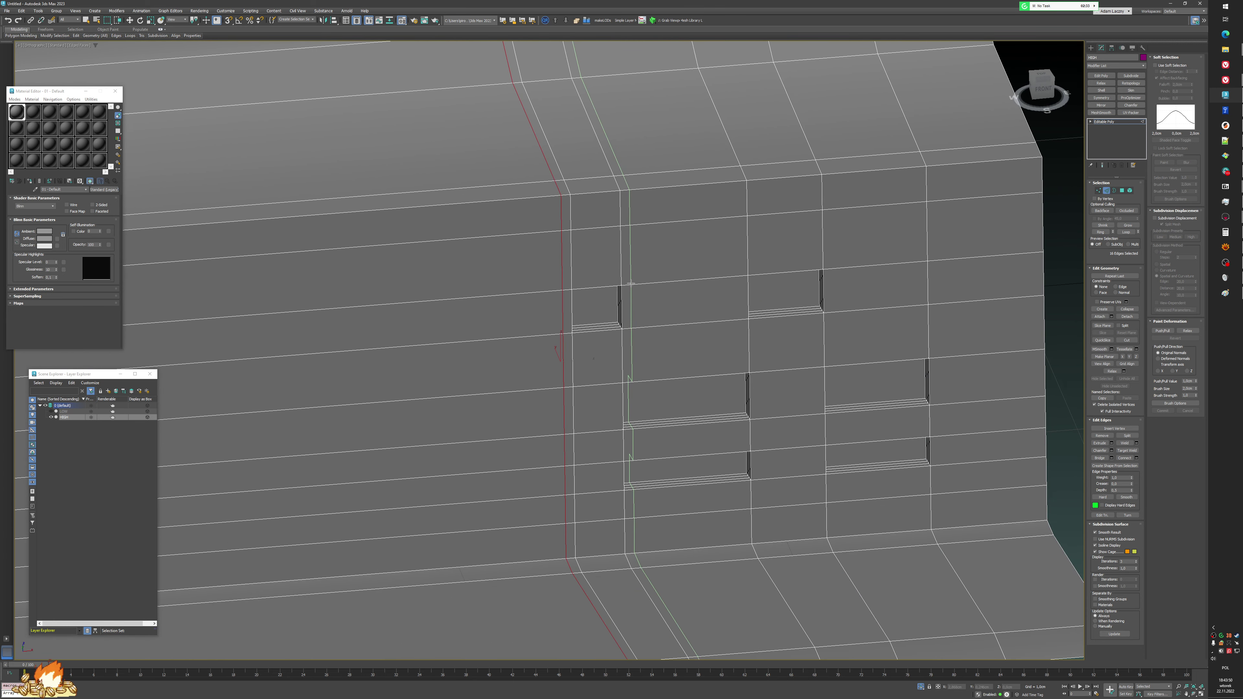
click(631, 283)
click(740, 274)
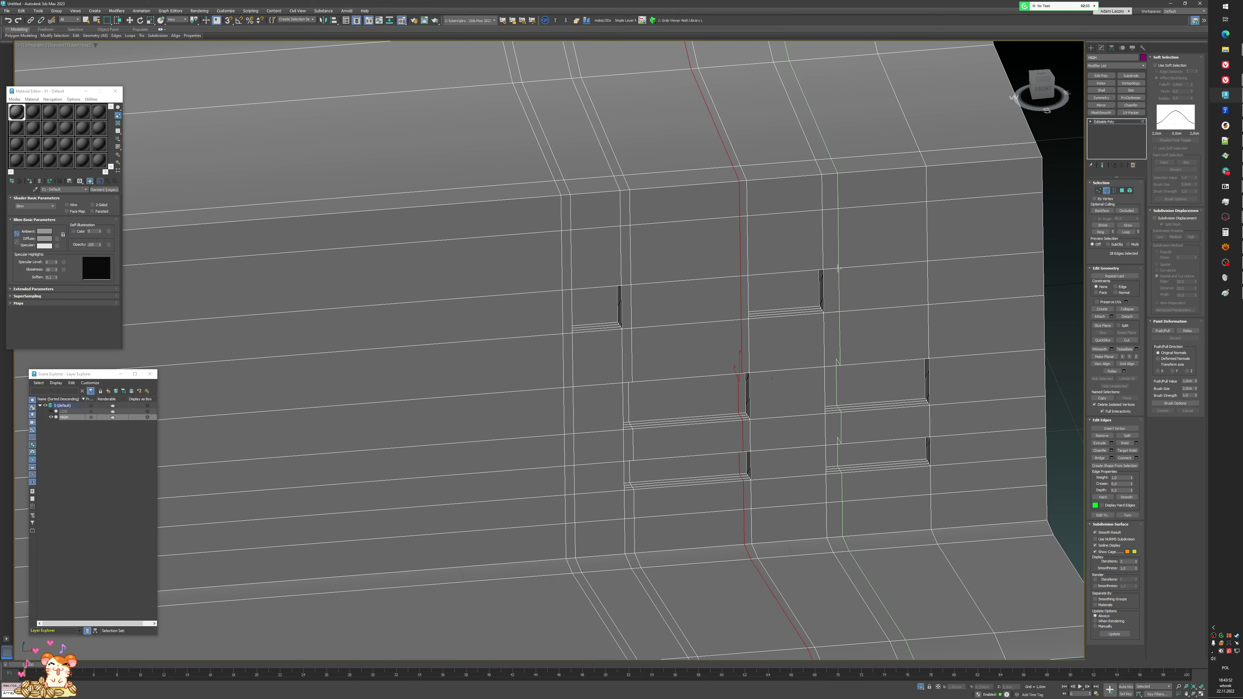
click(835, 269)
click(919, 262)
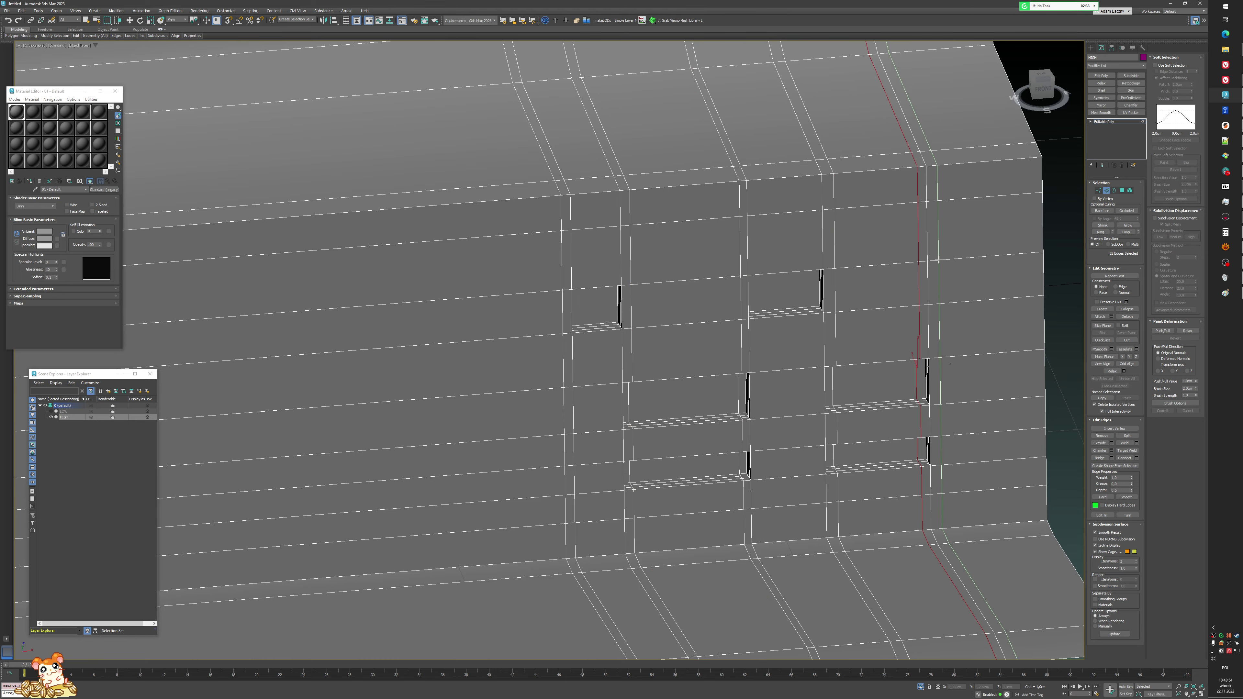
click(939, 261)
- Insert horizontal supporting edge loops along the wall close to the upper and lower edges of the recess rows
scroll(939, 261, down, 3)
mouse_move(656, 310)
middle_down()
mouse_move(915, 288)
mouse_move(638, 325)
middle_up()
scroll(924, 279, down, 4)
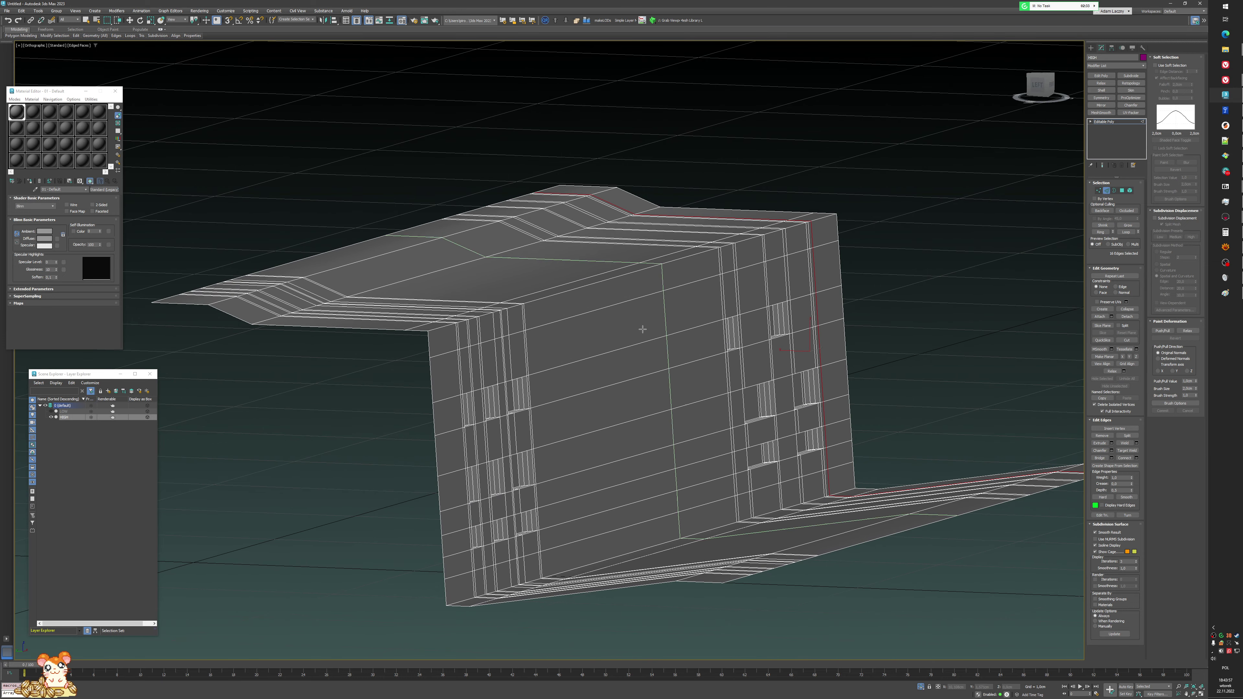
click(529, 367)
click(534, 415)
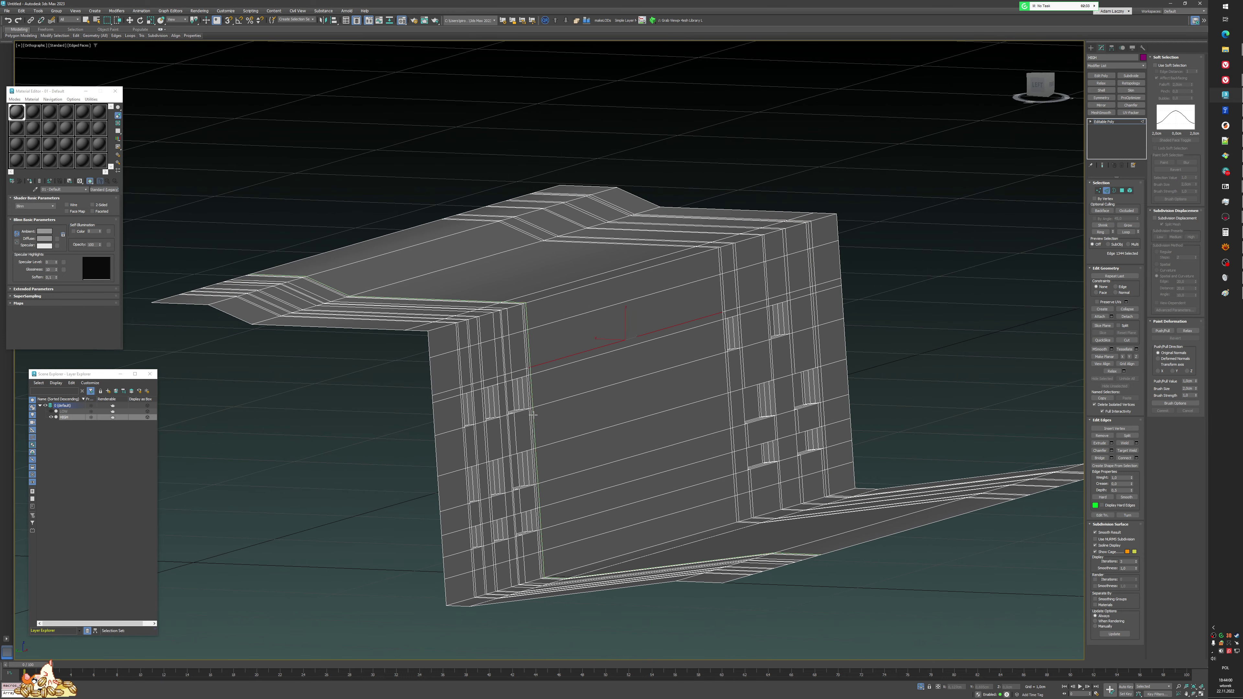
click(534, 415)
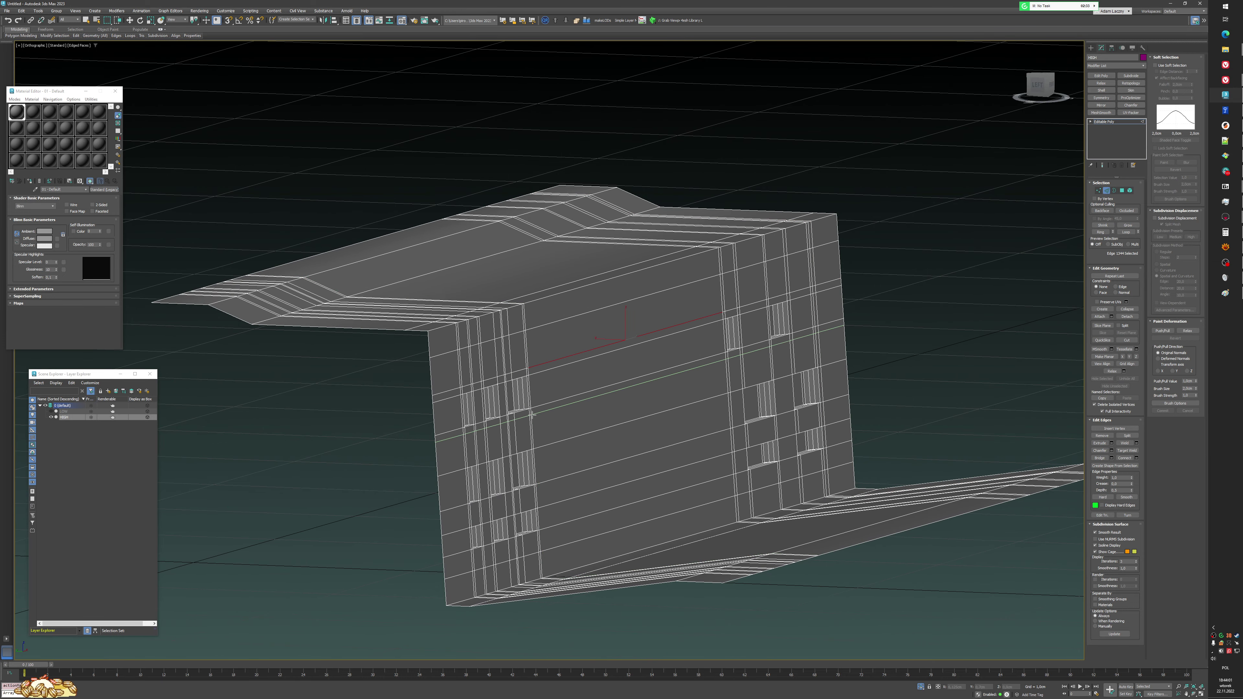
click(534, 441)
click(537, 491)
- Insert vertical supporting edge loops just inside both sides of the narrowest recess column in the three-by-three group
alt+middle_drag(690, 460, 796, 511)
scroll(563, 409, up, 3)
alt+middle_drag(563, 410, 602, 355)
scroll(646, 347, up, 3)
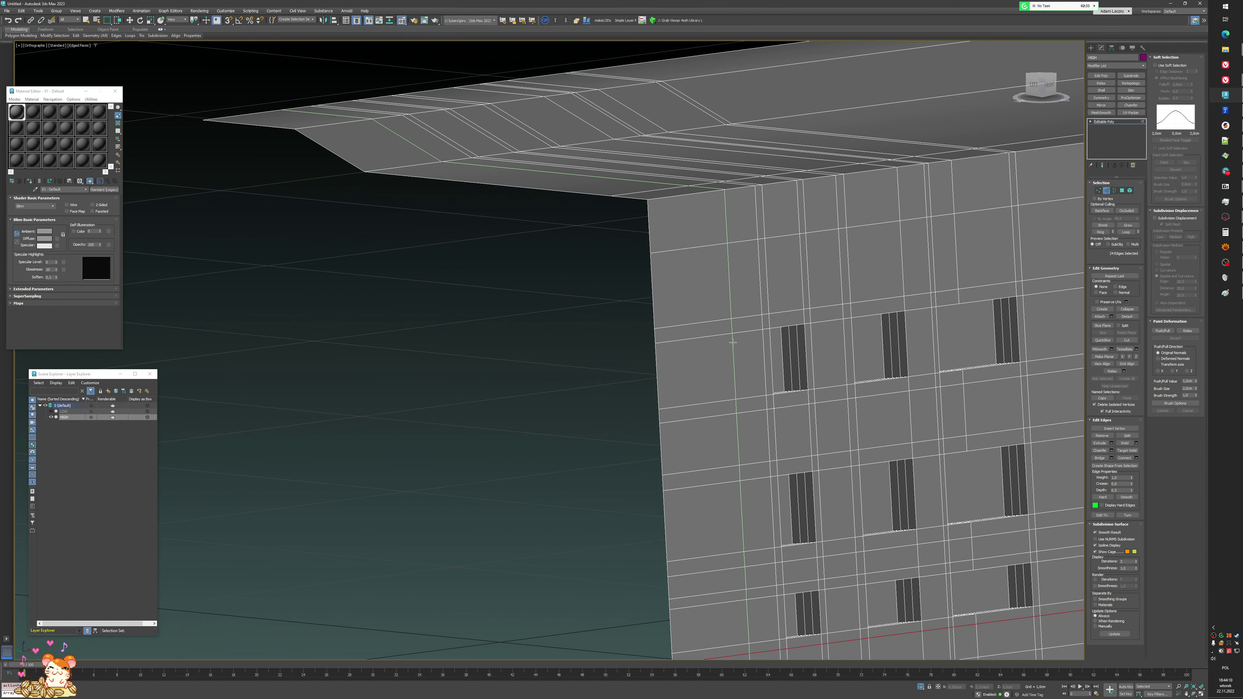
click(789, 340)
alt+middle_drag(794, 381, 575, 305)
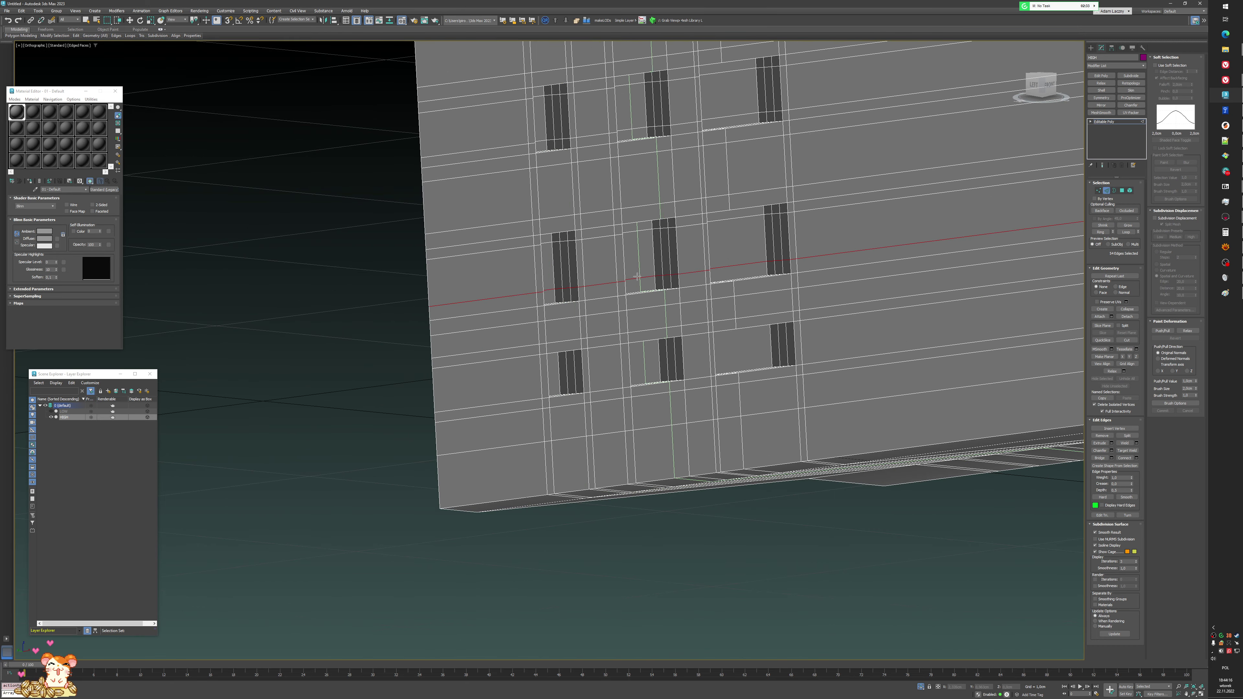
middle_drag(636, 275, 632, 253)
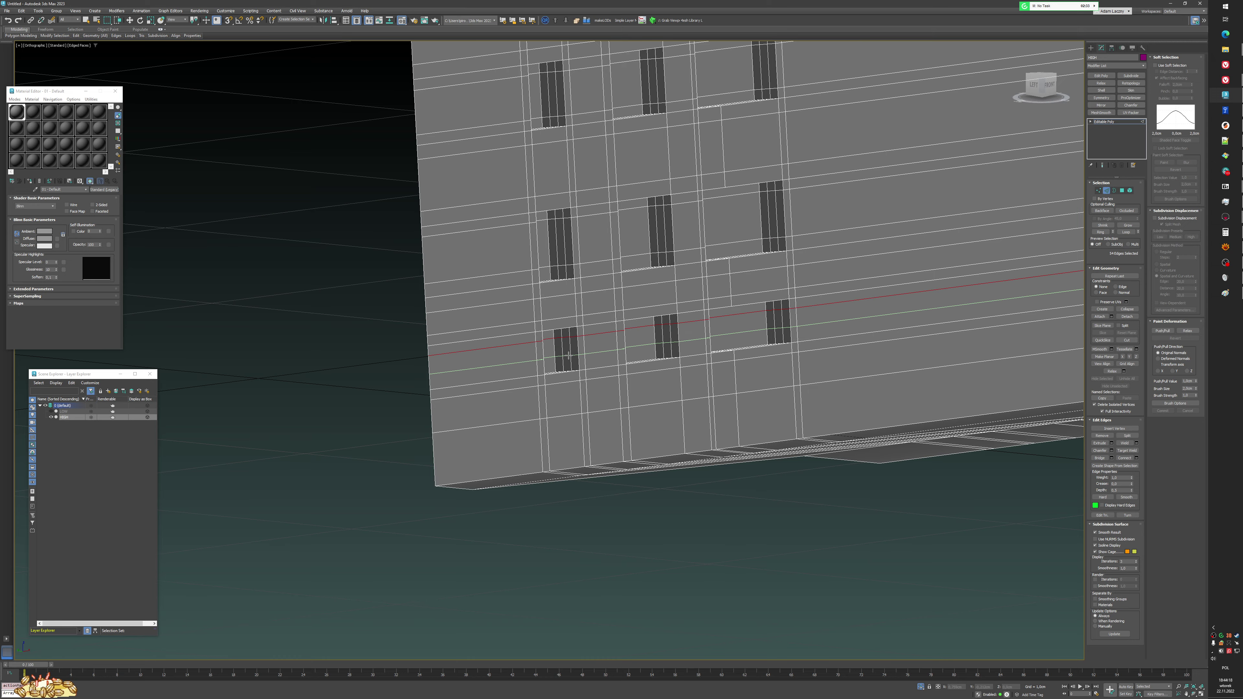
click(569, 362)
scroll(574, 363, down, 2)
mouse_move(583, 360)
alt+middle_down()
mouse_move(577, 377)
mouse_move(583, 367)
alt+middle_up()
scroll(586, 362, up, 3)
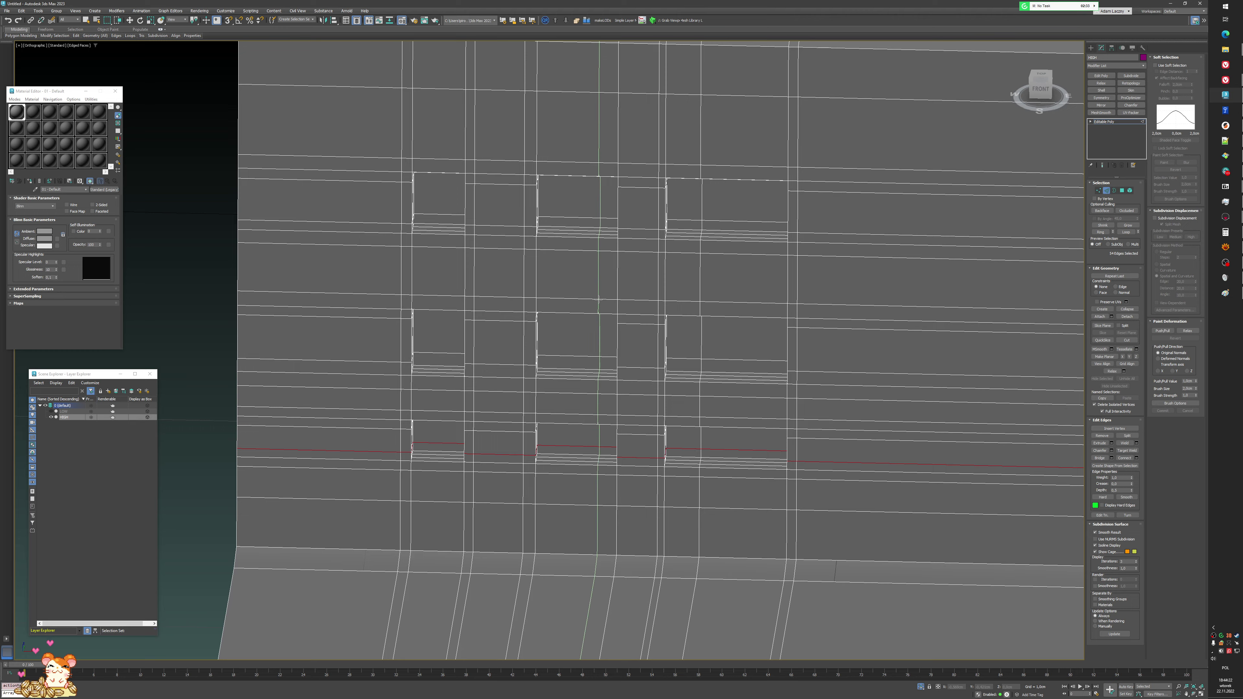
- Insert vertical supporting edge loops just inside the sides of the middle and widest recess columns in the three-by-three group
alt+middle_drag(598, 300, 621, 281)
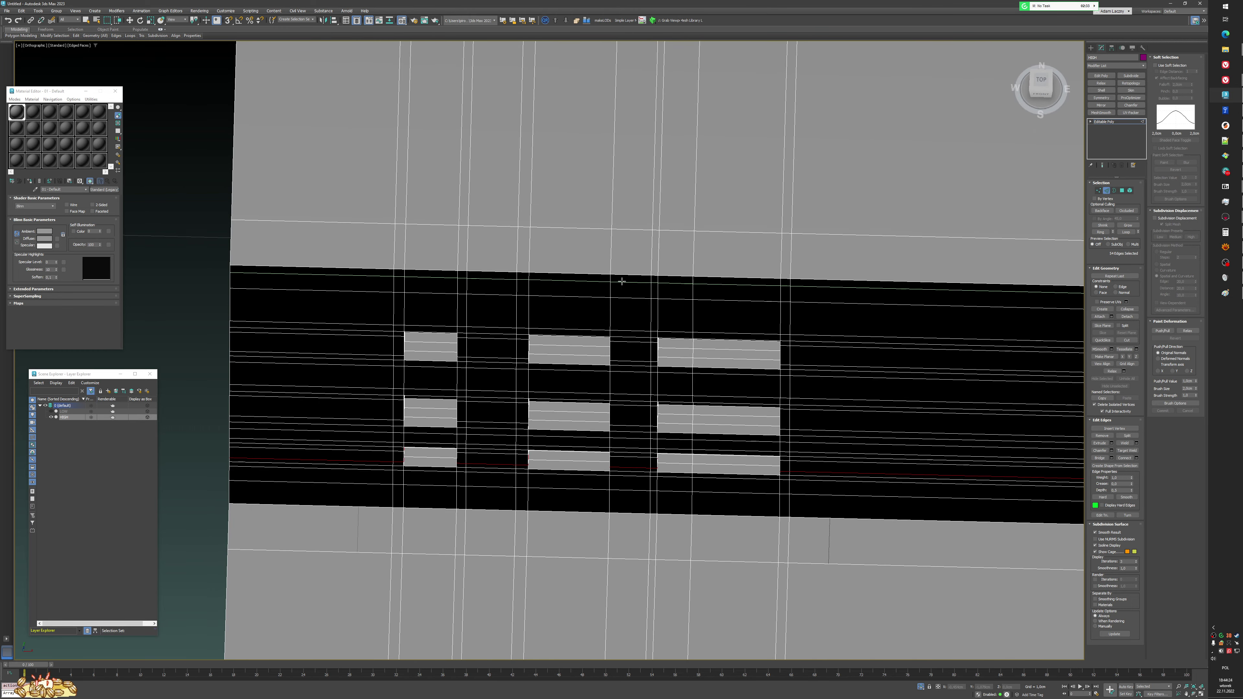
ctrl+shift+click(622, 281)
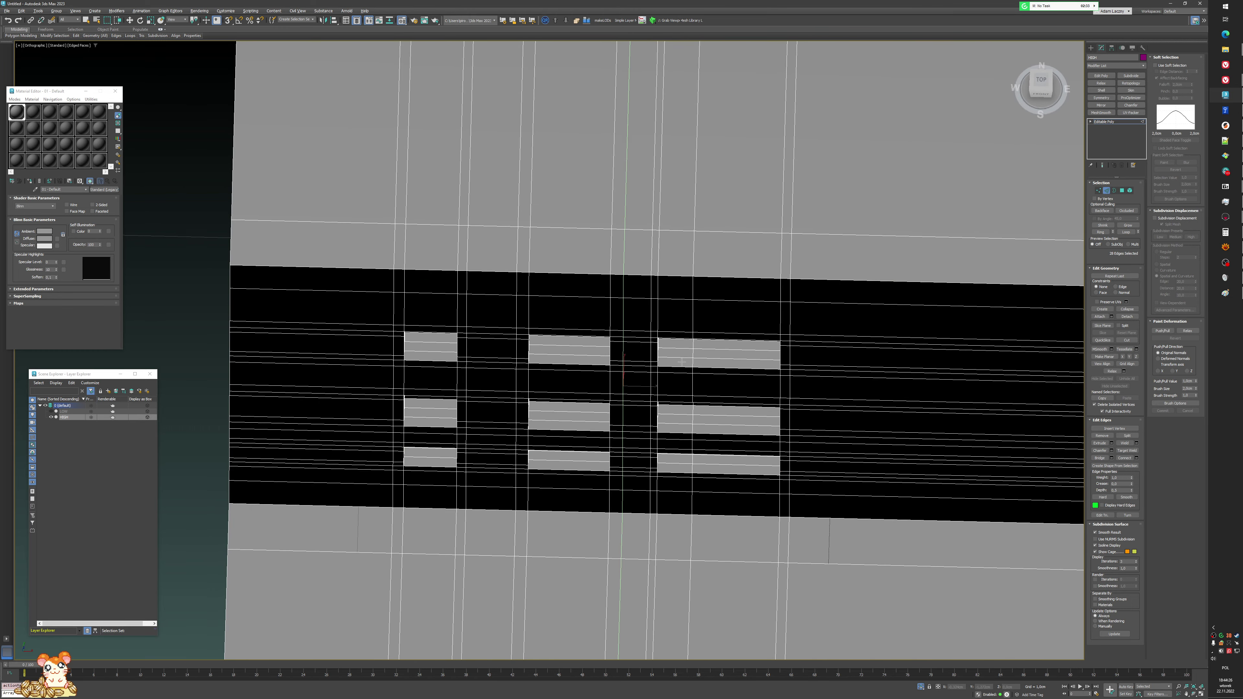
alt+middle_drag(682, 362, 658, 267)
click(540, 277)
click(598, 279)
click(667, 268)
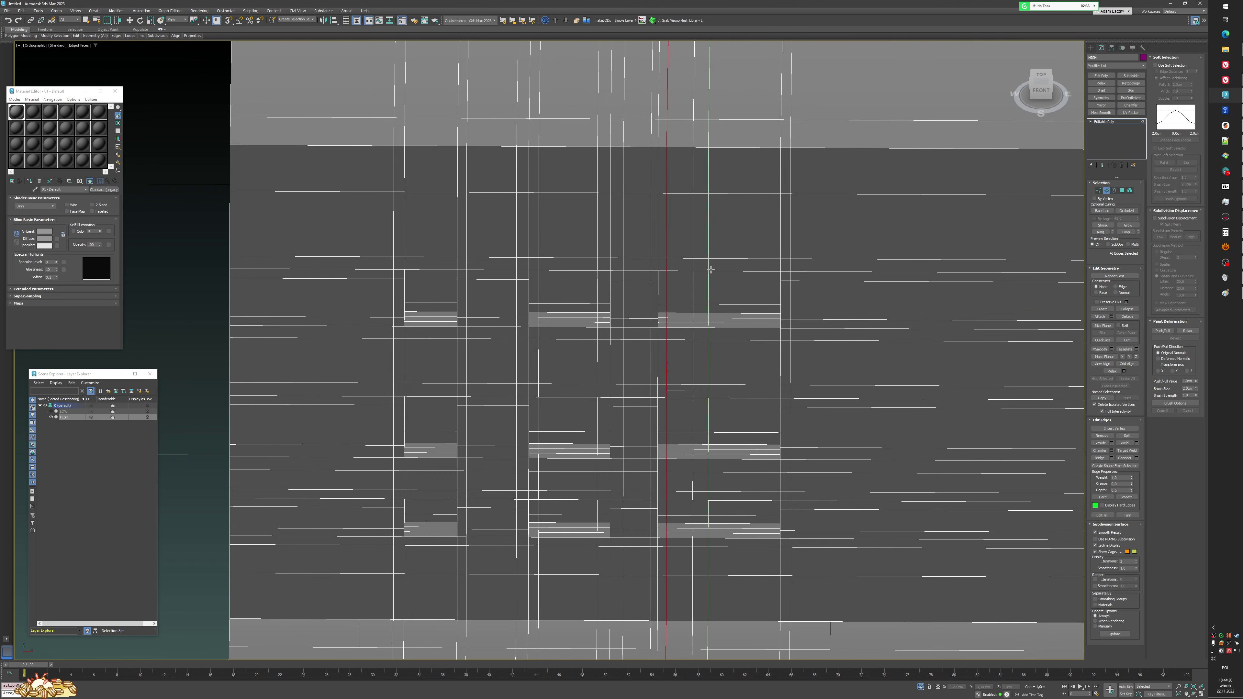
- Preview the subdivision smoothing and examine the recesses at the opposite end of the wall
alt+middle_drag(729, 287, 196, 411)
key(ctrl+q)
middle_drag(929, 323, 548, 313)
mouse_move(548, 314)
alt+middle_down()
mouse_move(563, 298)
mouse_move(536, 312)
alt+middle_up()
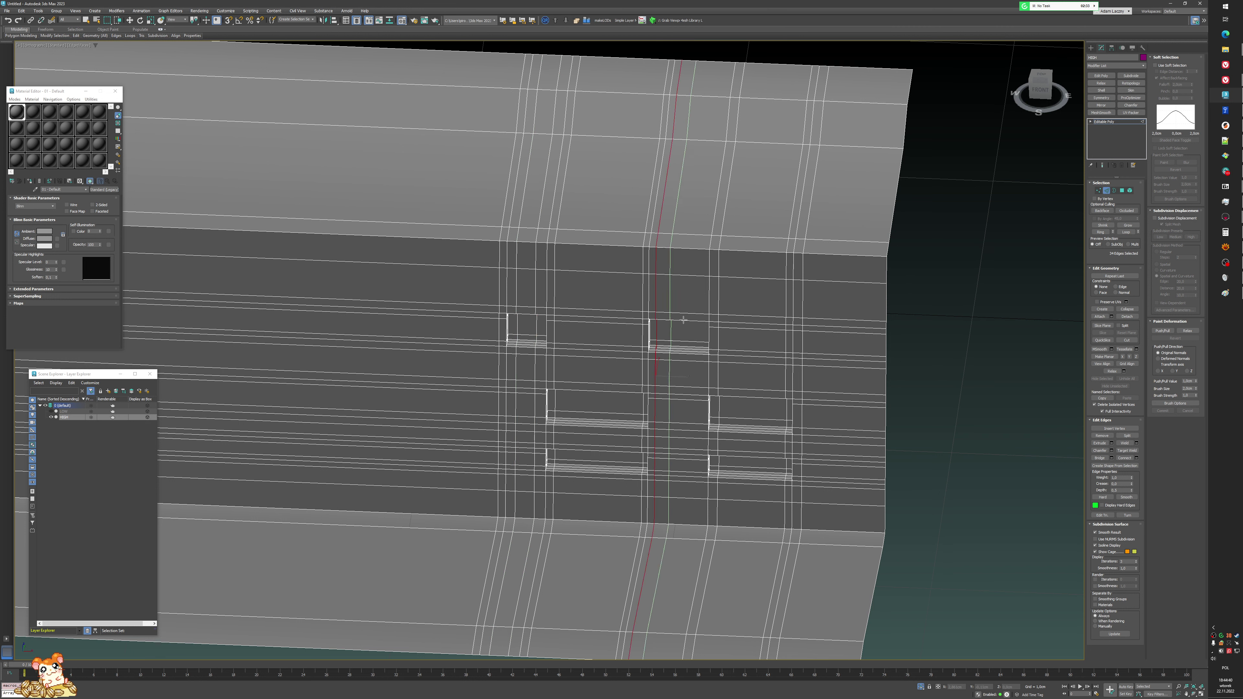
right_click(799, 405)
alt+middle_drag(696, 417, 552, 441)
key(ctrl+q)
- Leave edge editing and enable NURMS subdivision on the high-poly mesh, shaded without its wireframe edges
click(1107, 191)
key(F4)
key(F4)
key(ctrl+q)
scroll(293, 360, up, 5)
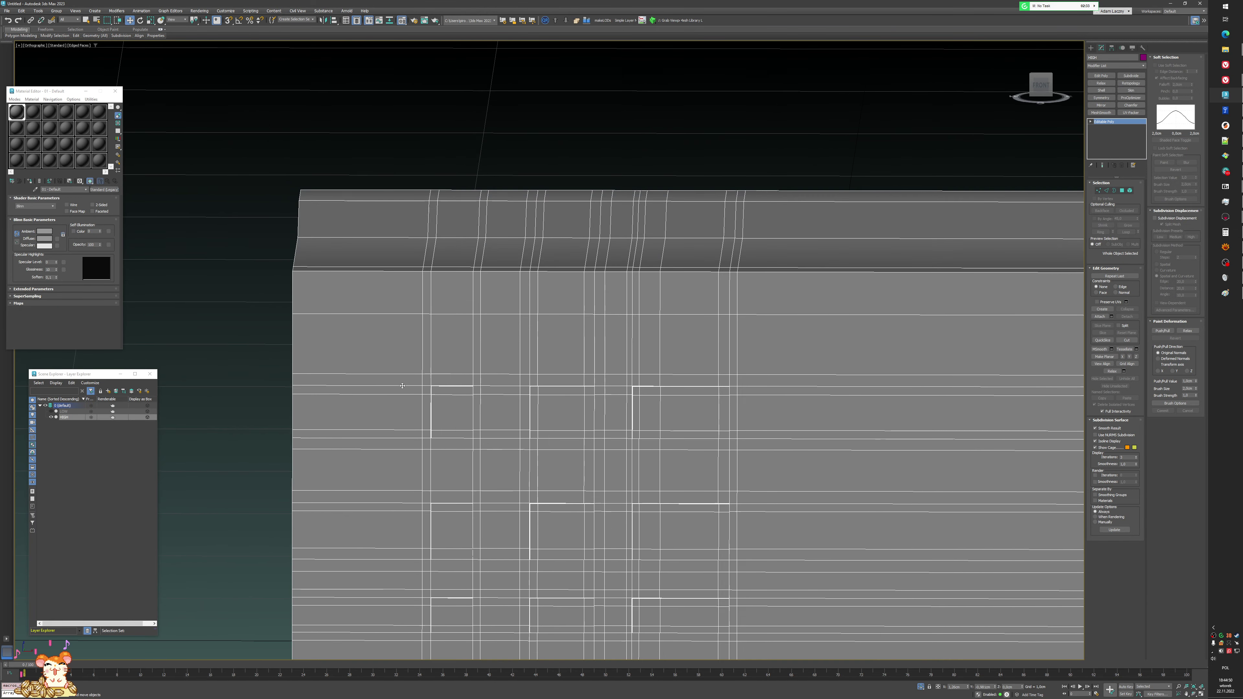
key(alt+s)
mouse_move(441, 385)
alt+middle_down()
mouse_move(532, 434)
mouse_move(412, 386)
mouse_move(459, 399)
alt+middle_up()
key(ctrl+q)
scroll(532, 434, down, 5)
key(F4)
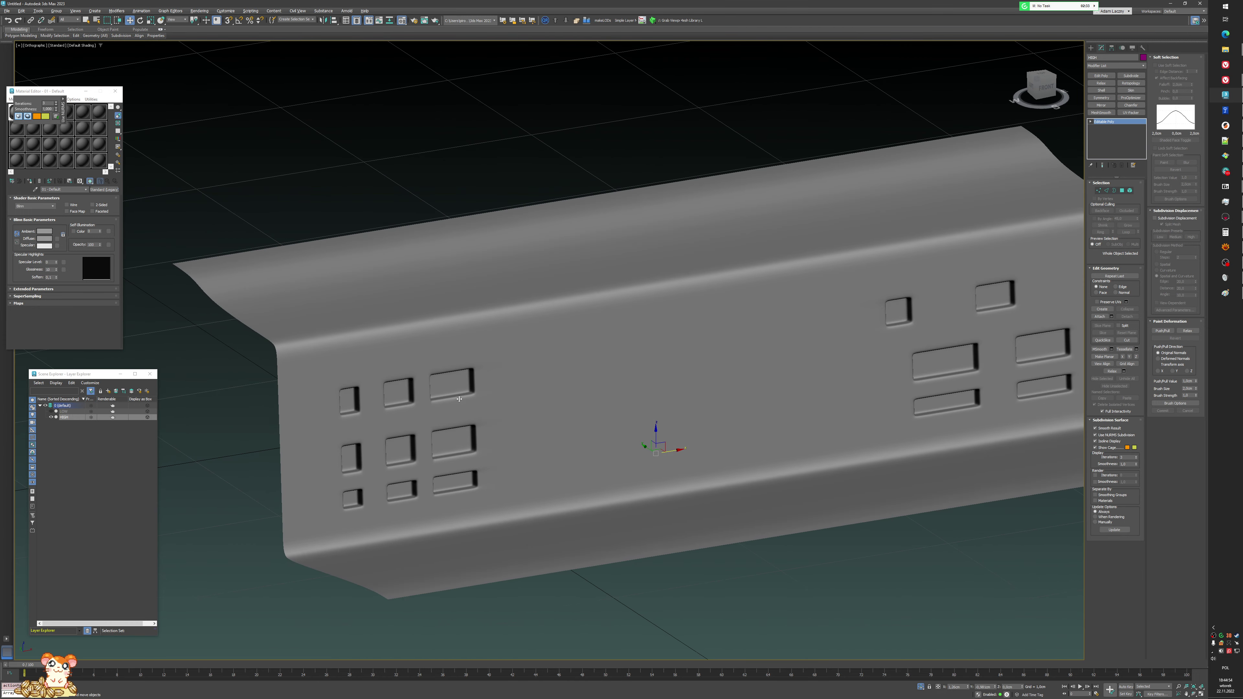
alt+middle_drag(623, 439, 662, 448)
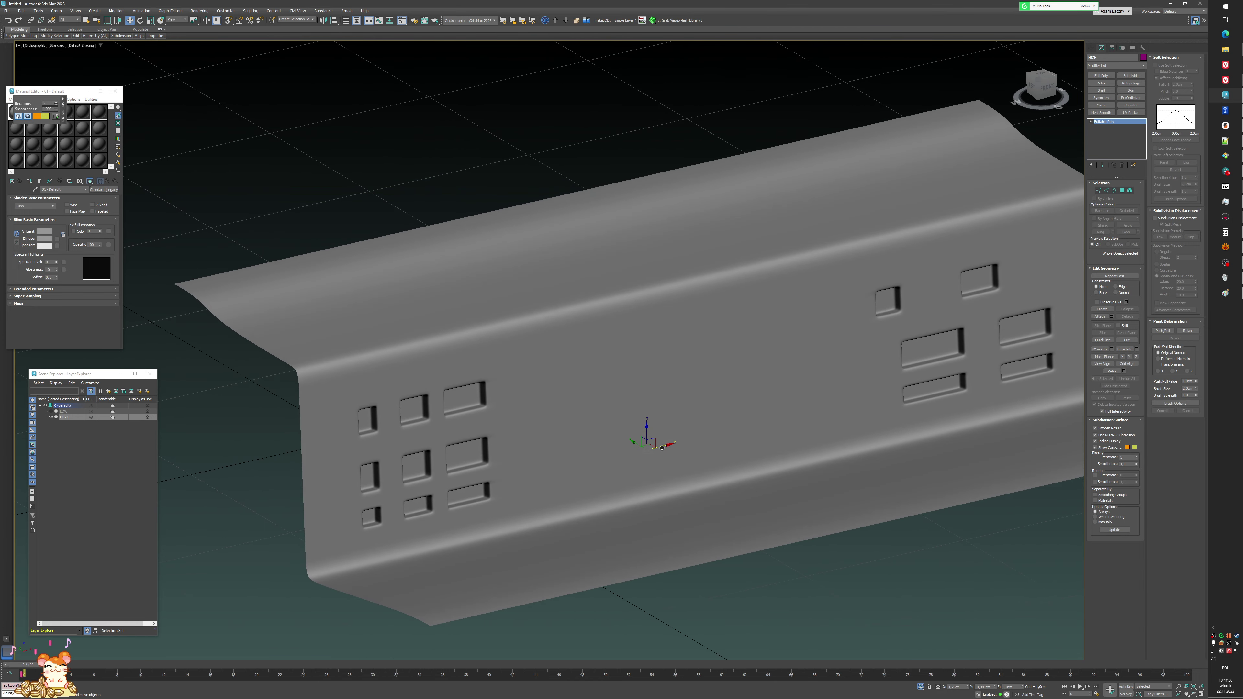
- Export the selected high-poly mesh as FBX with the existing export options, replacing HIGH.fbx in the low to high baking folder
right_click(520, 411)
click(511, 422)
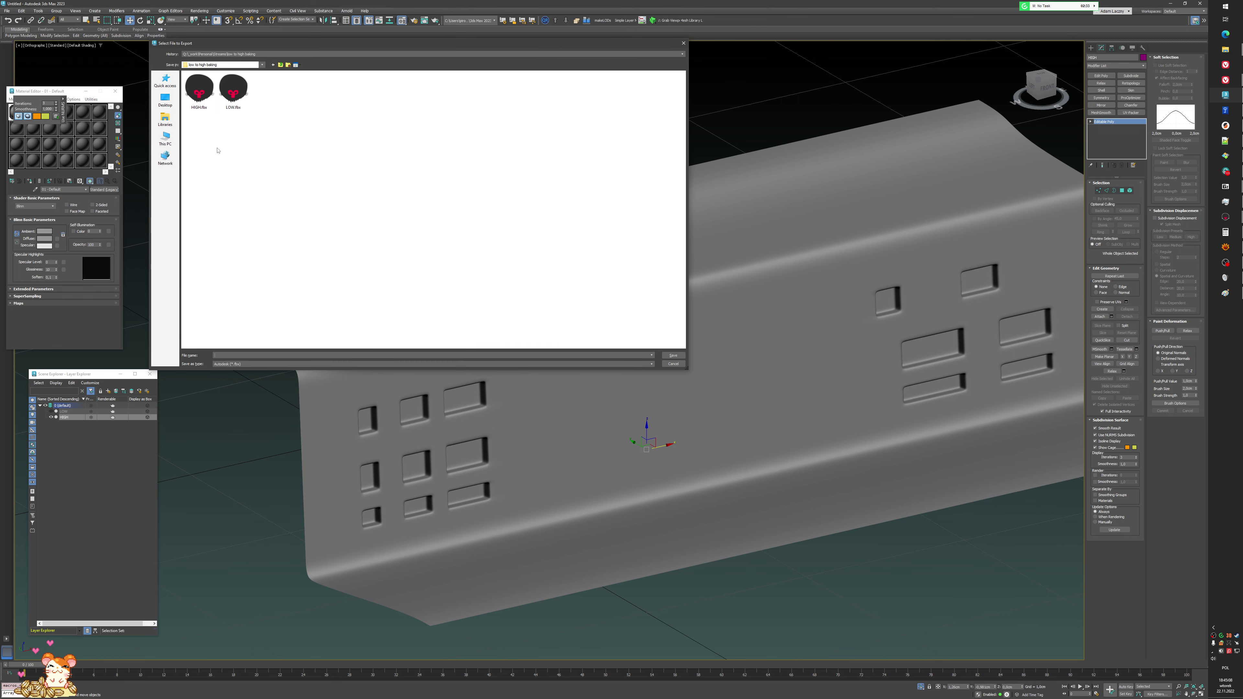
double_click(209, 107)
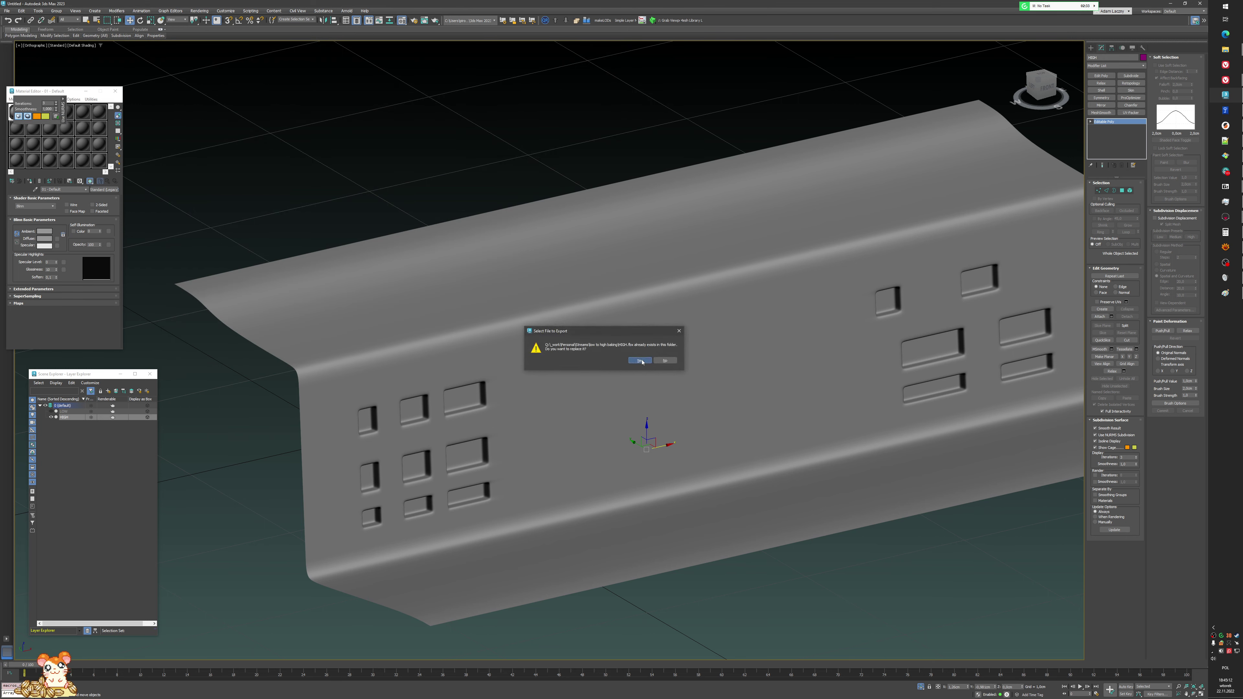
click(639, 361)
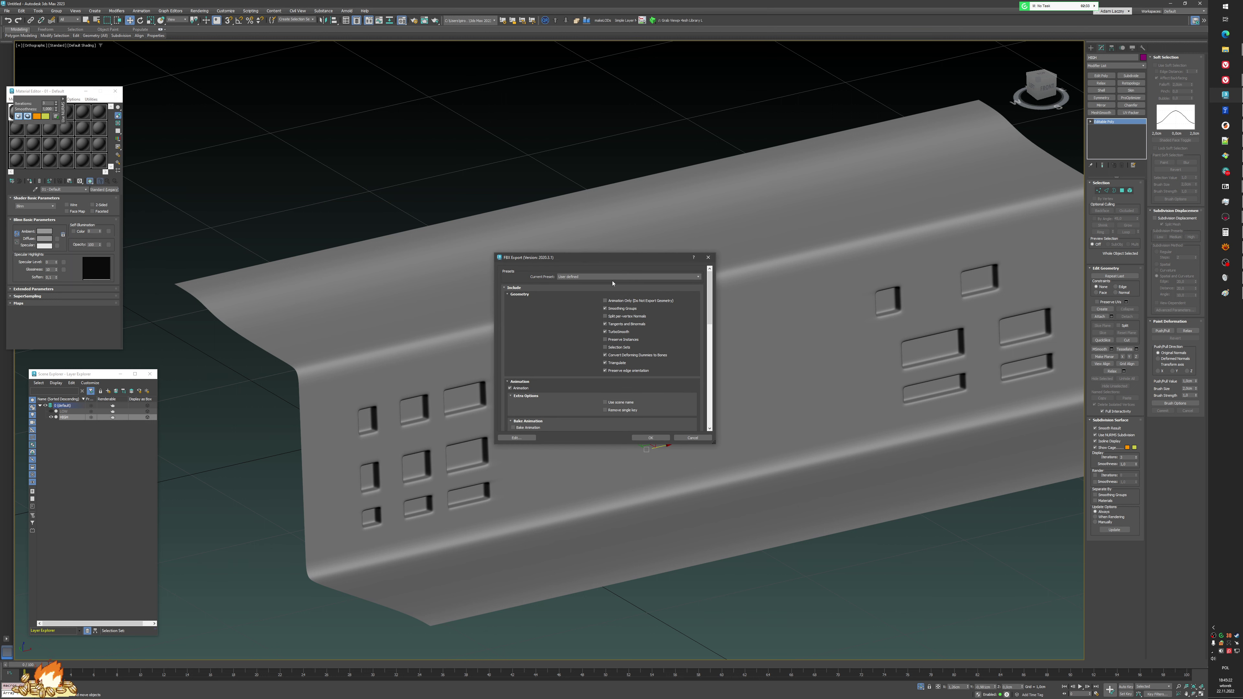
drag(613, 264, 568, 249)
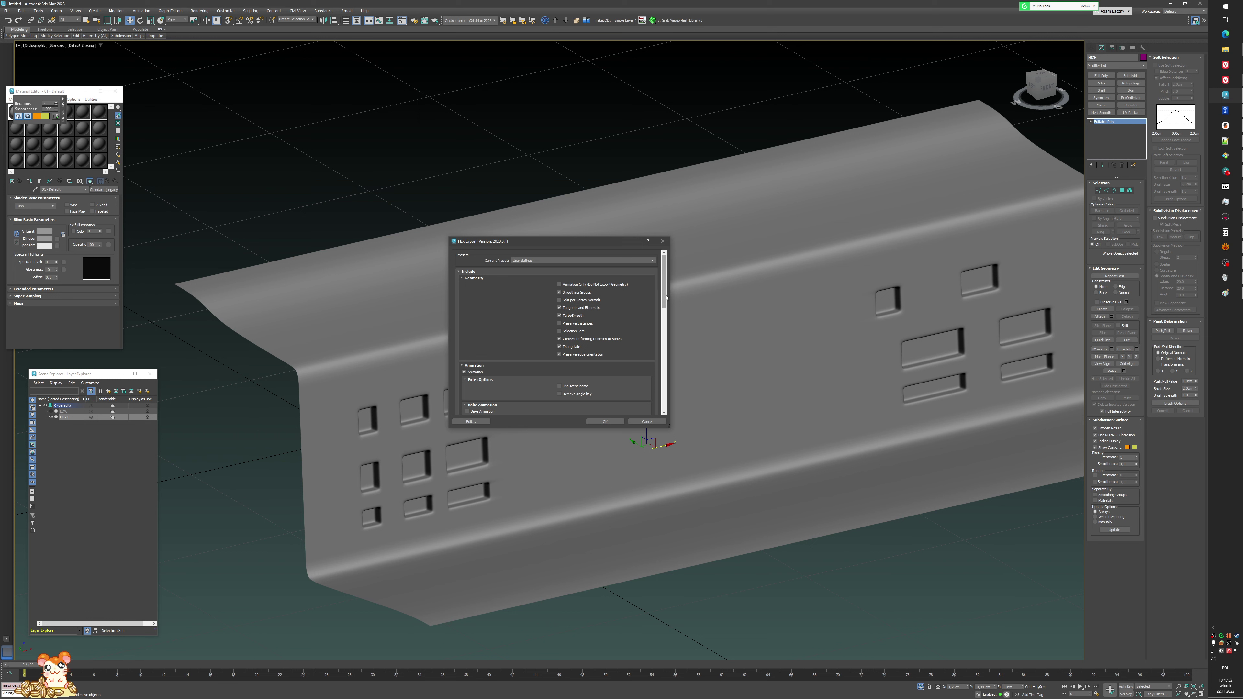
scroll(663, 296, down, 10)
scroll(658, 294, up, 10)
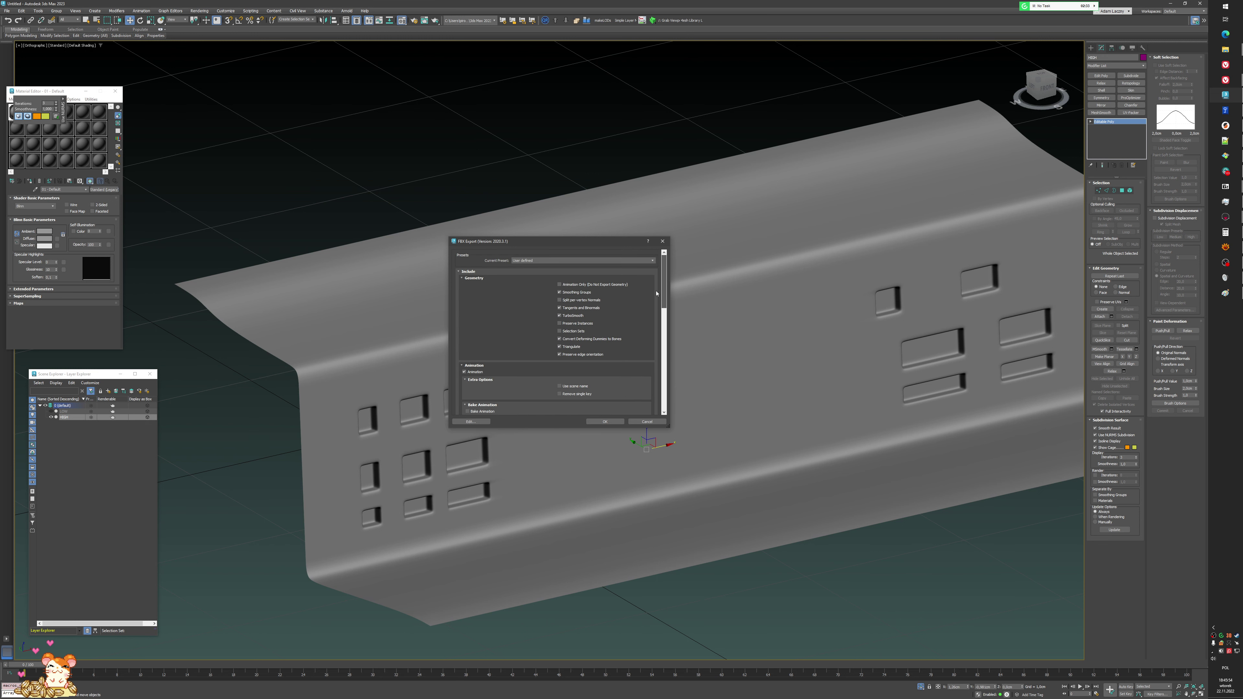
scroll(658, 294, down, 10)
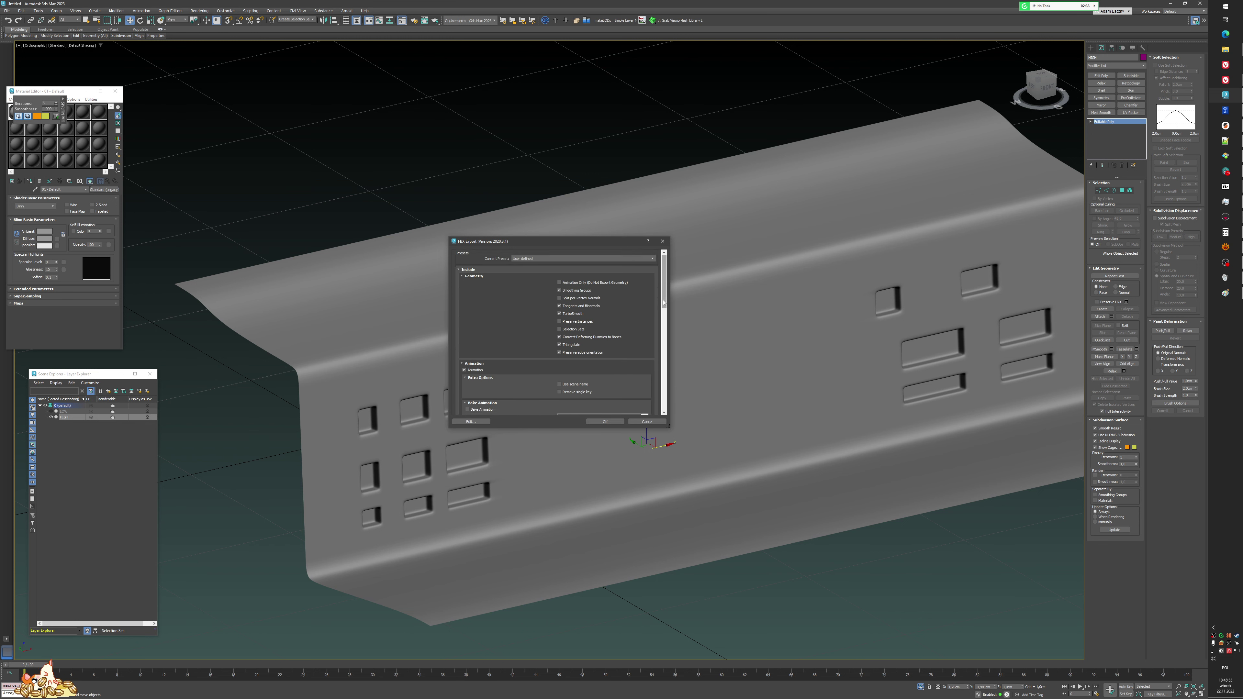
click(605, 422)
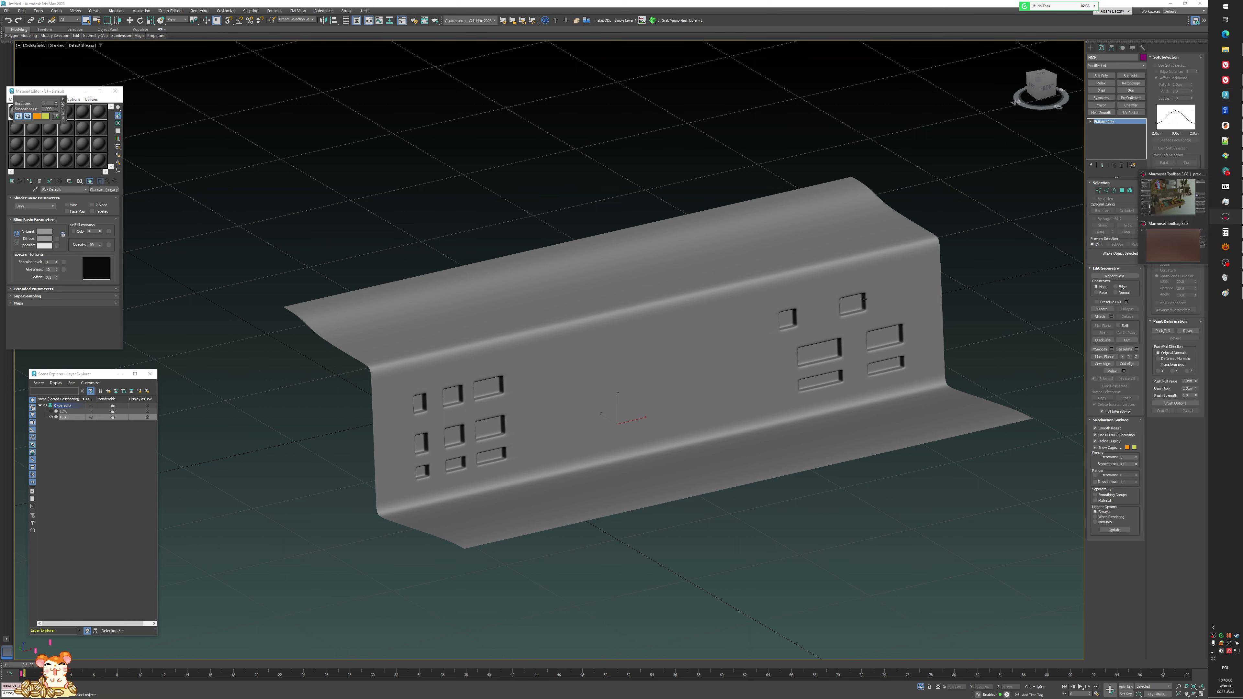
- Switch to Marmoset Toolbag and import the HIGH and LOW FBX models into the scene
click(1224, 217)
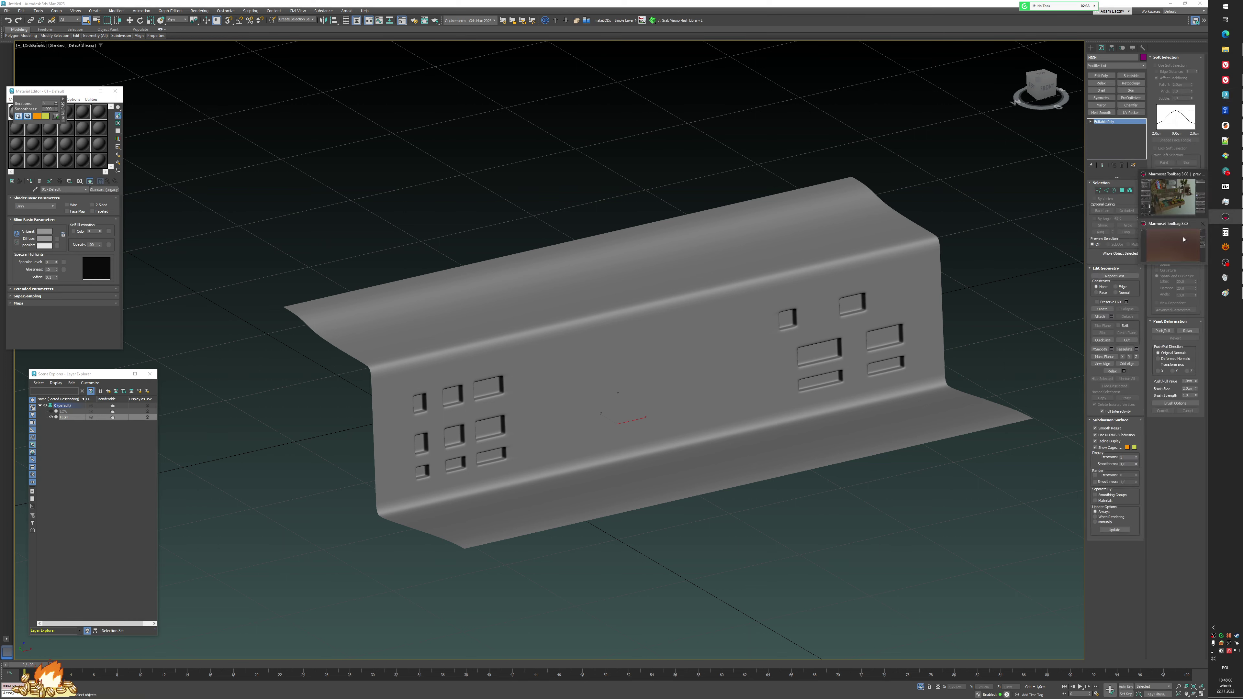
click(1187, 244)
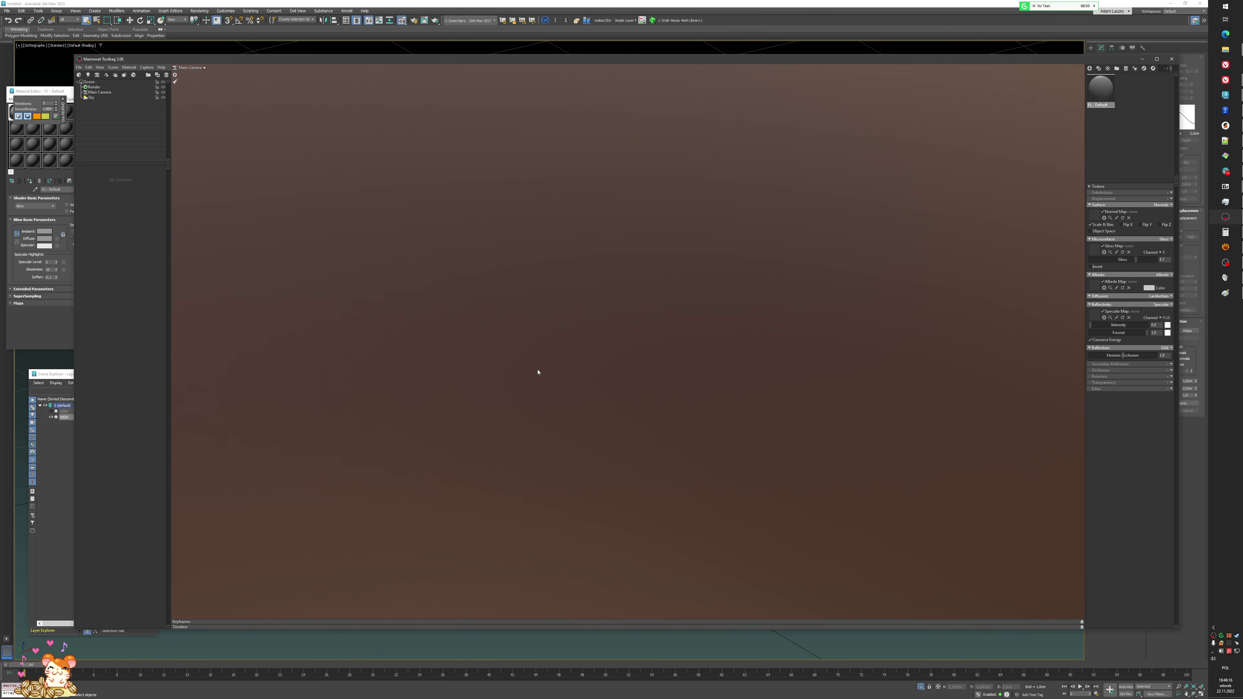
click(78, 67)
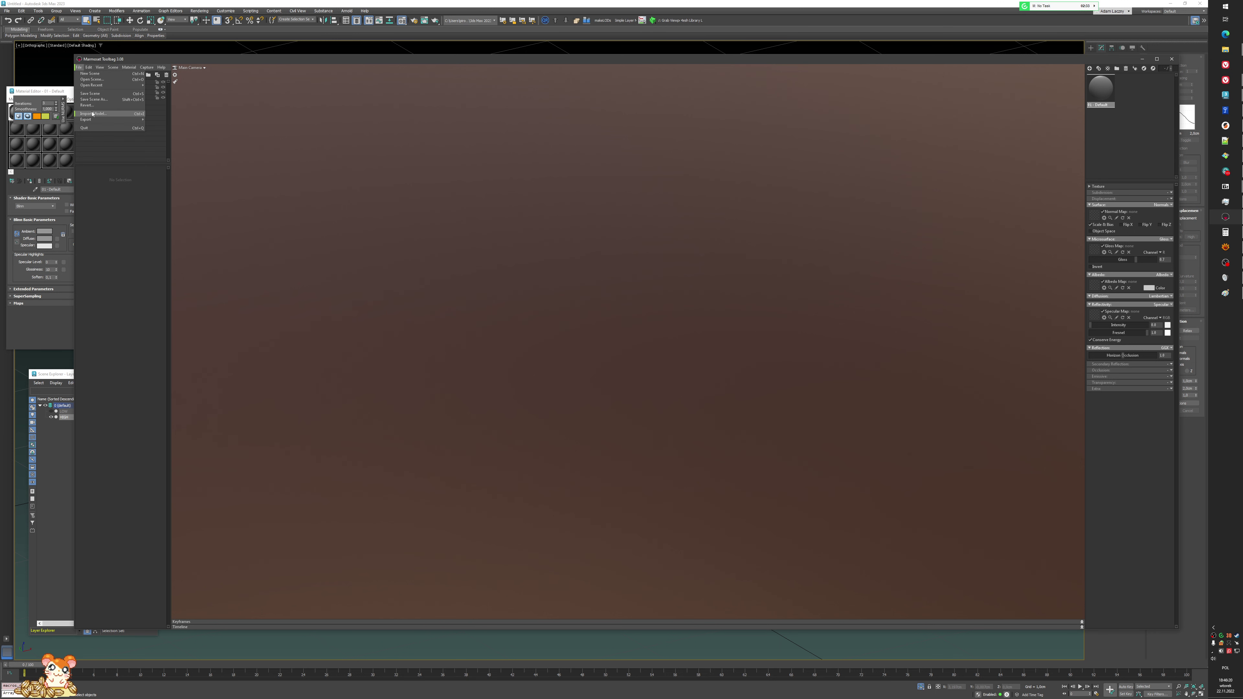
click(137, 143)
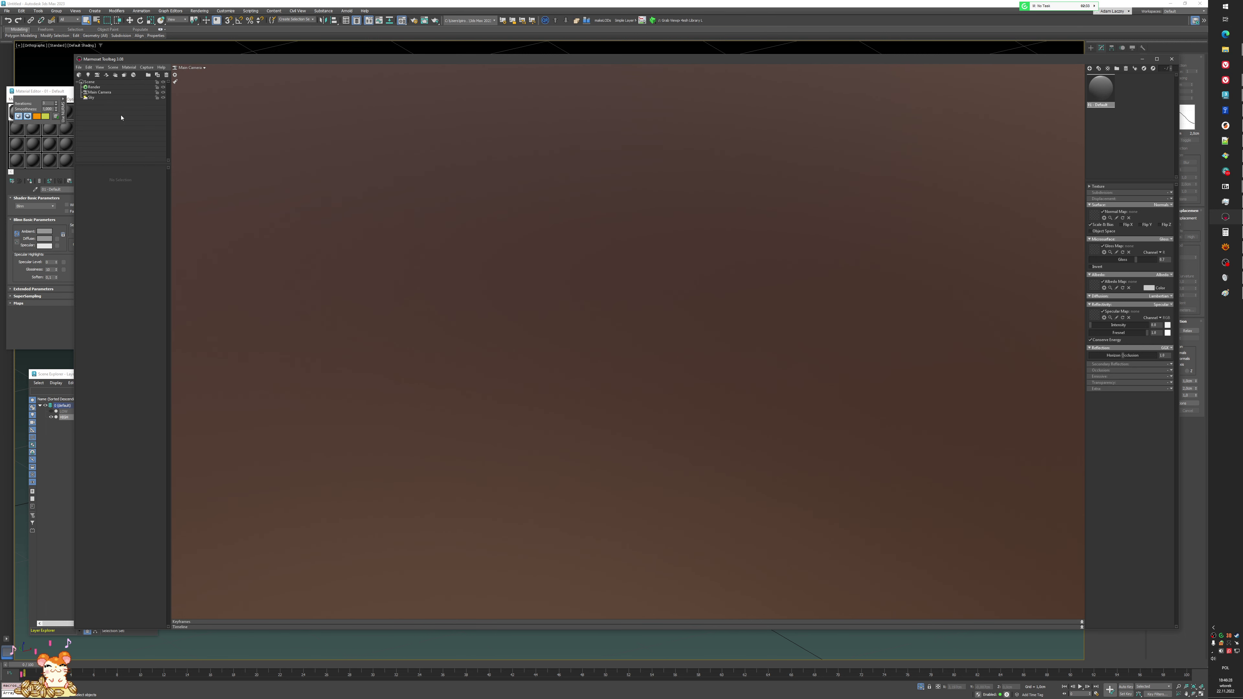
click(78, 67)
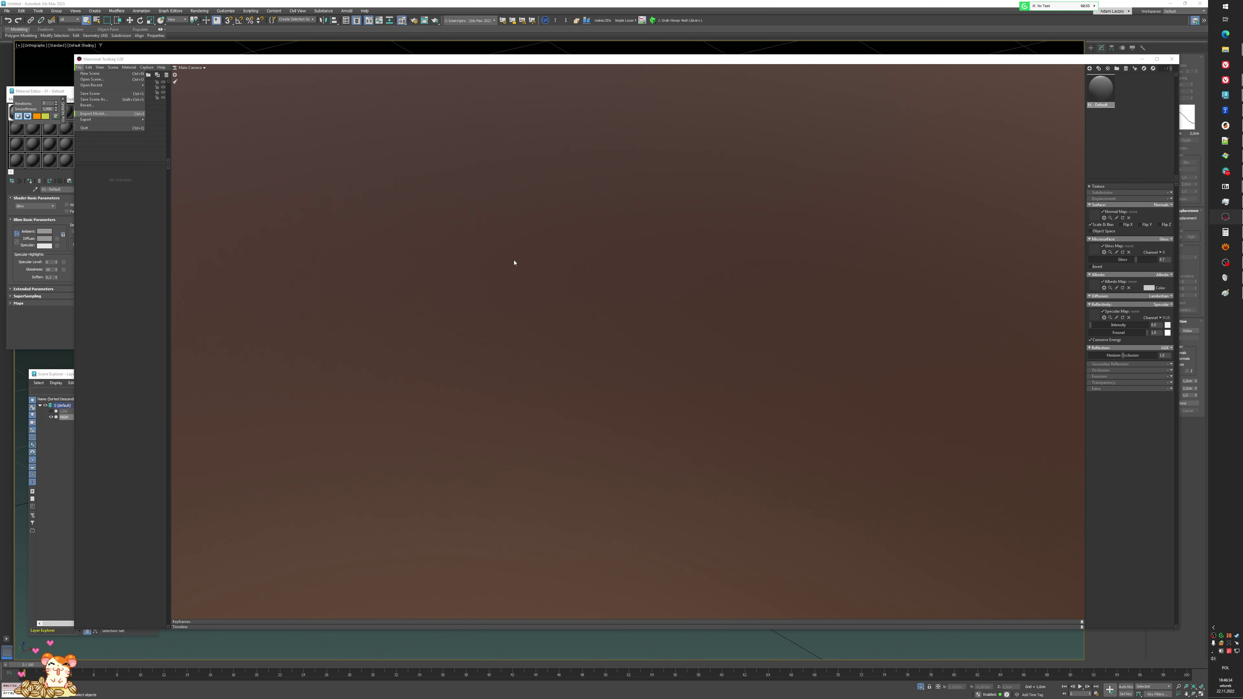
drag(328, 221, 208, 120)
click(459, 374)
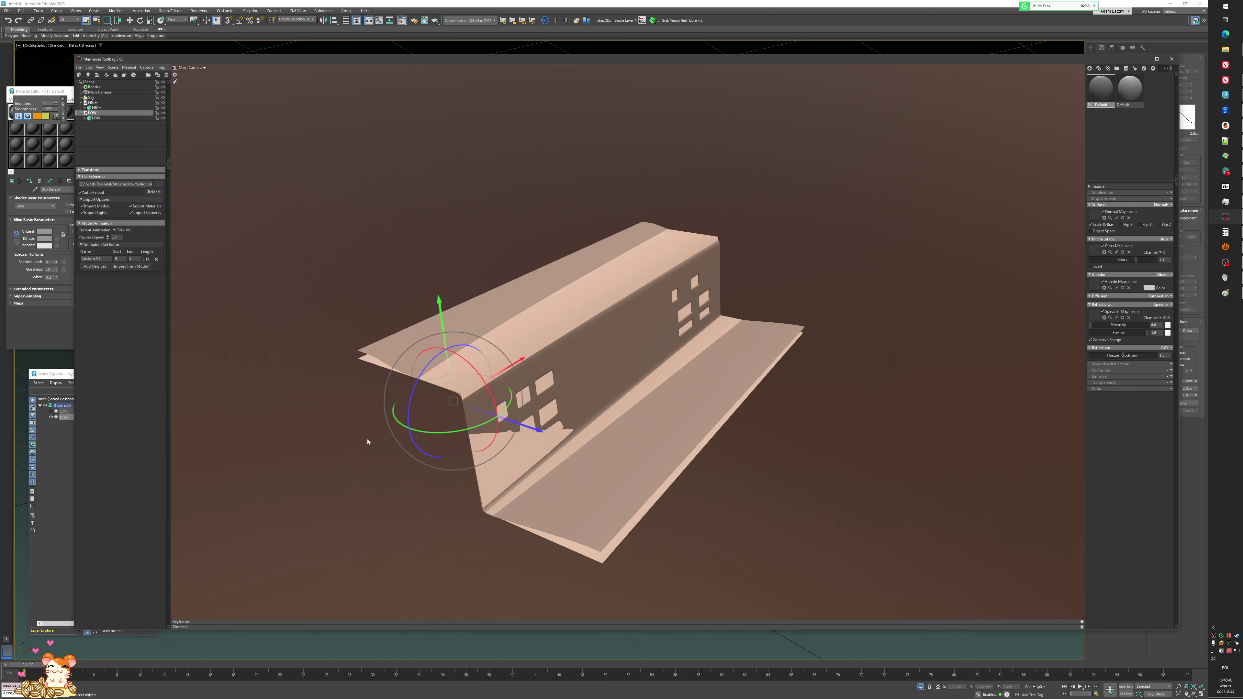
click(350, 438)
drag(351, 439, 452, 402)
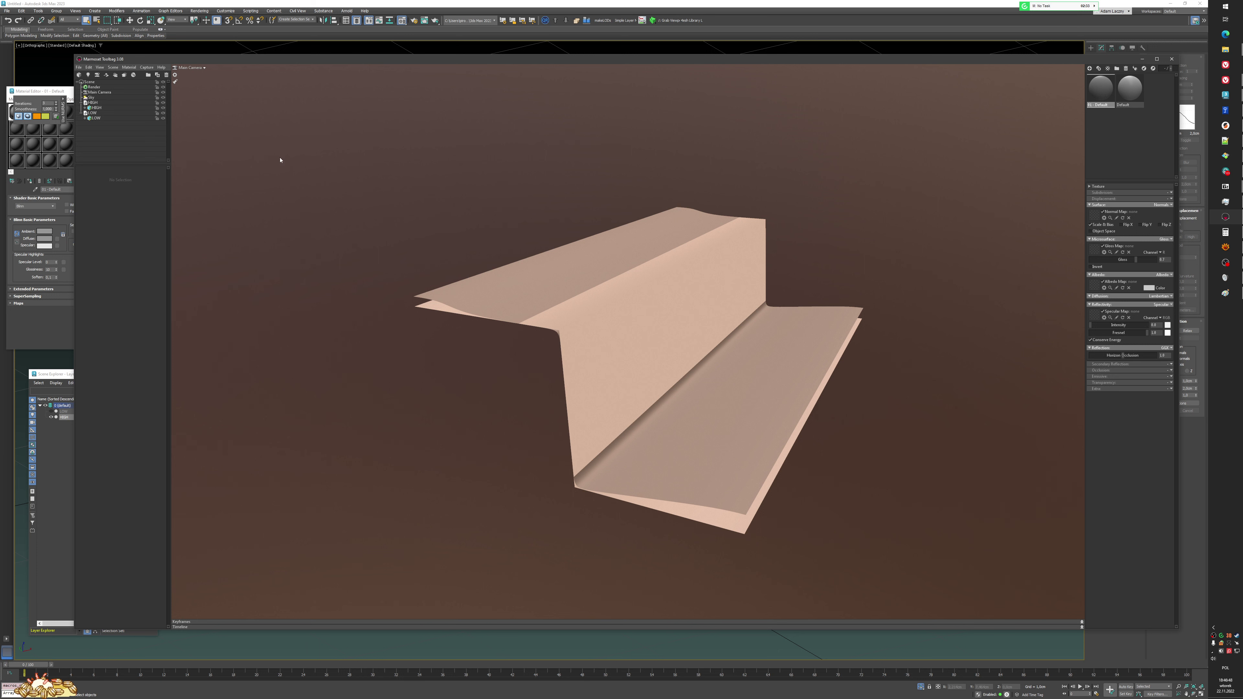
- Create a new baker and place the HIGH and LOW models in its High and Low bake group slots
click(125, 76)
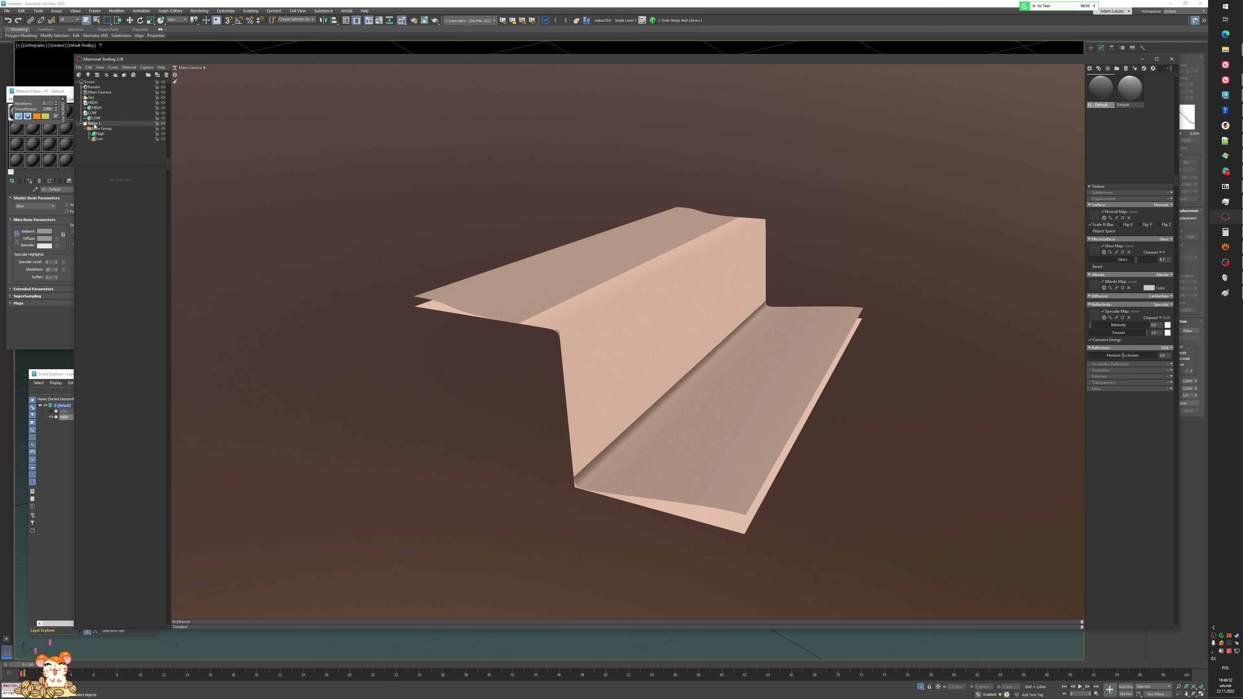
mouse_move(90, 113)
mouse_down()
mouse_move(99, 143)
mouse_move(96, 104)
mouse_move(101, 123)
mouse_up()
click(115, 150)
- Increase the Max Offset of the Low slot's cage so it extends further beyond the high-poly surface
click(99, 128)
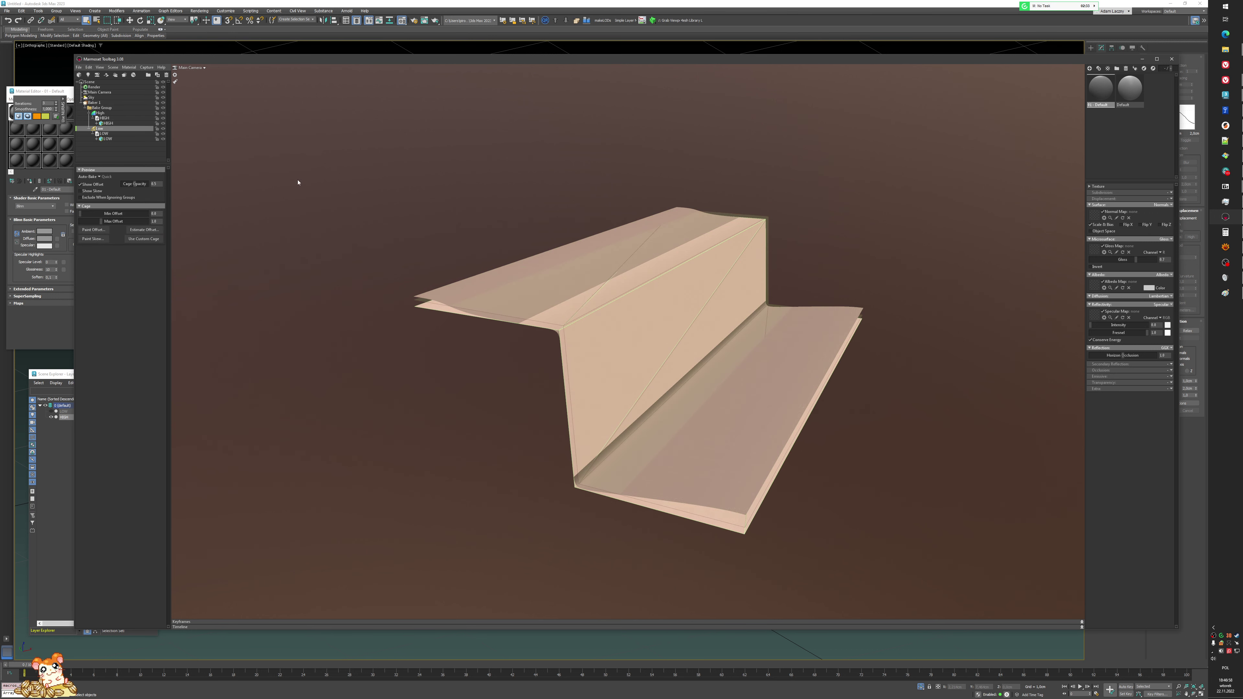
alt+drag(385, 201, 416, 191)
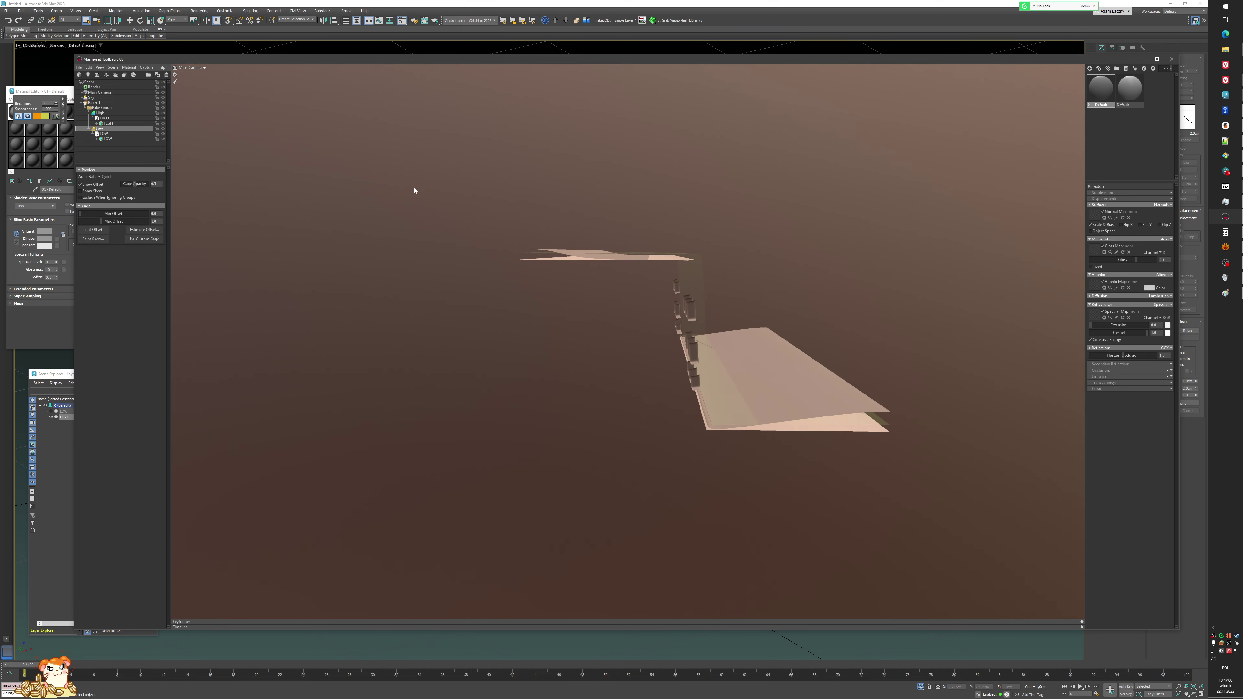
alt+right_drag(416, 191, 420, 228)
mouse_move(420, 228)
mouse_down()
mouse_move(416, 289)
mouse_move(439, 222)
mouse_up()
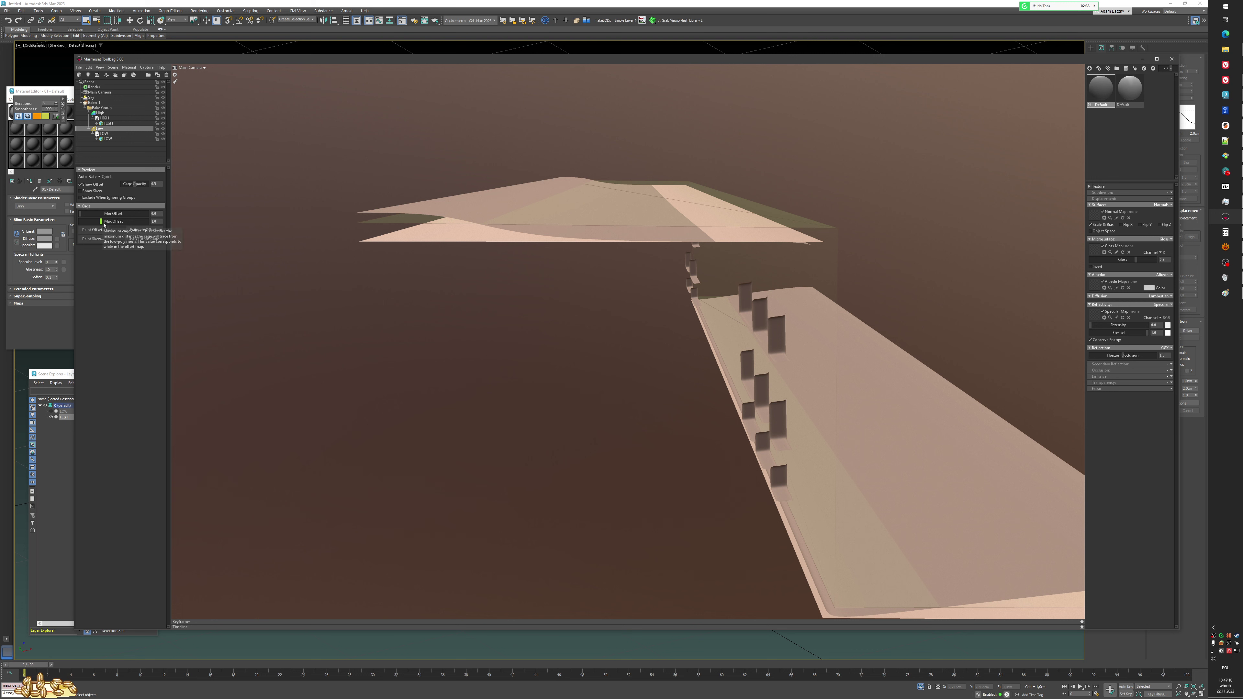
drag(101, 222, 107, 221)
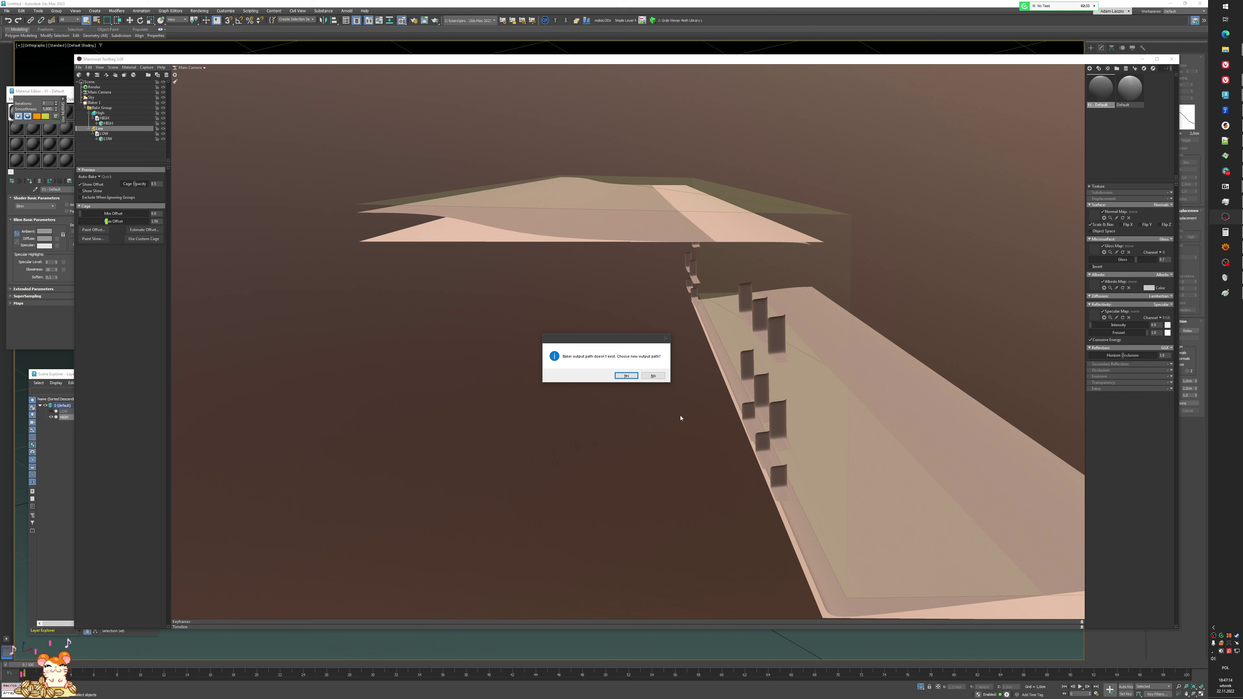
click(658, 378)
drag(674, 414, 791, 420)
scroll(805, 419, down, 1)
scroll(791, 419, down, 2)
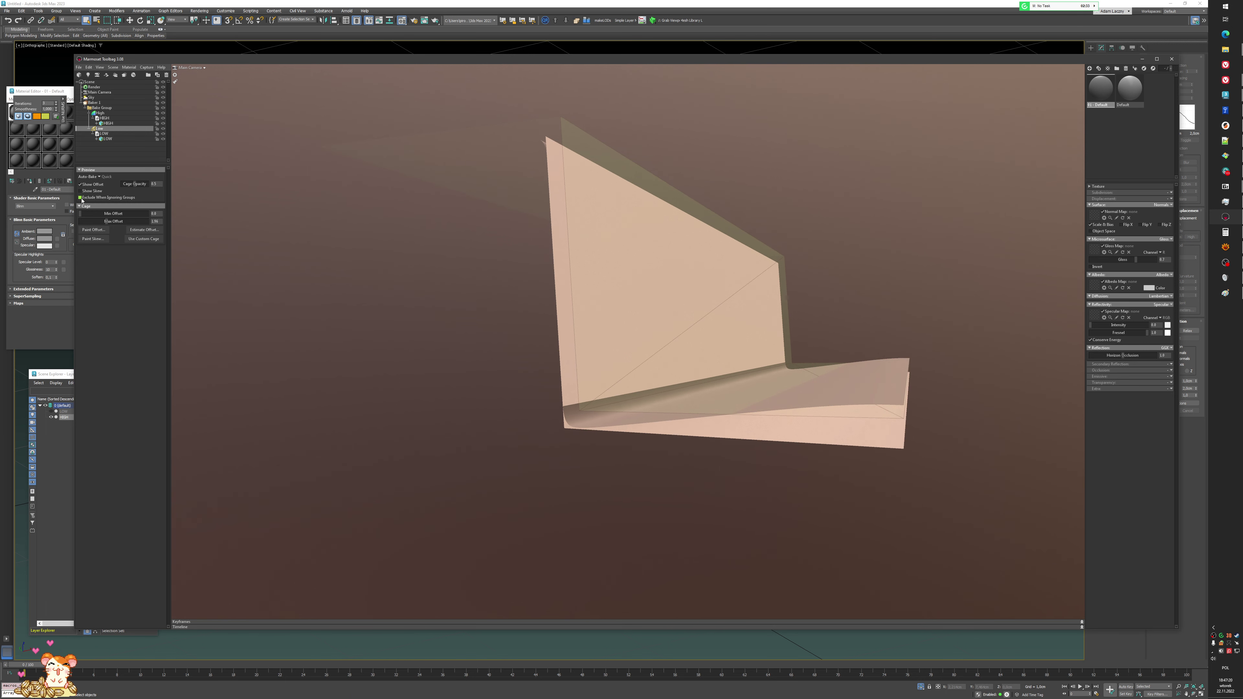
drag(105, 221, 113, 221)
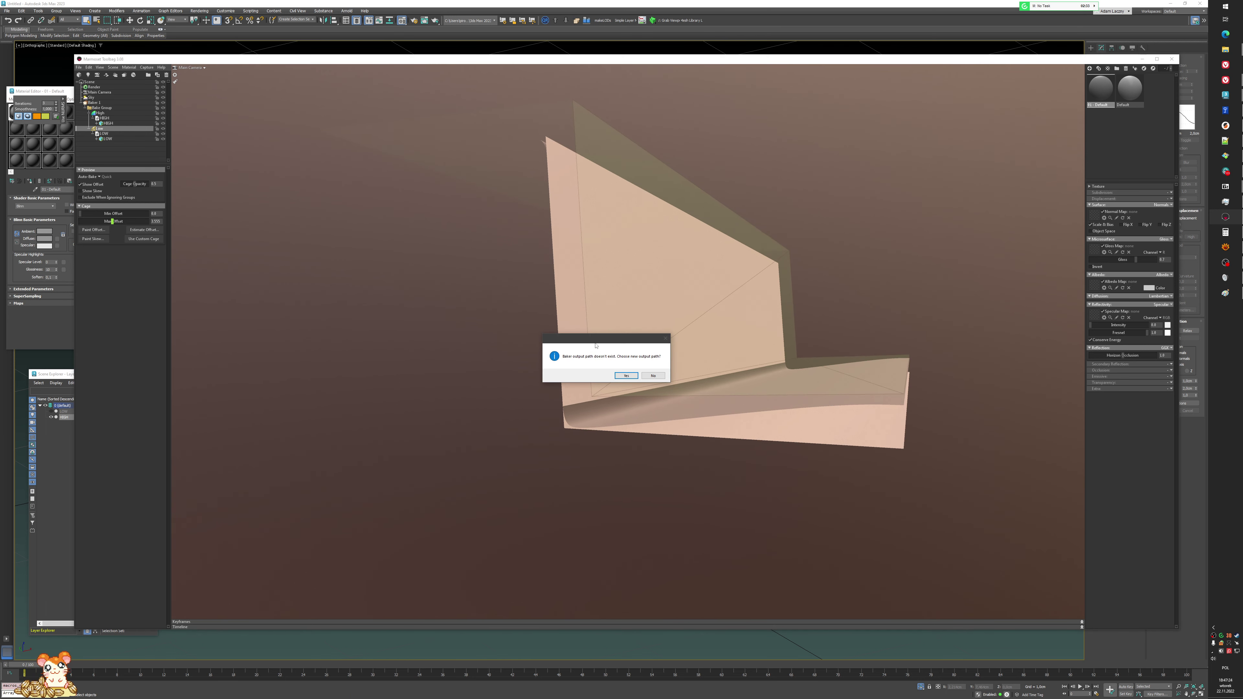
- Set the baker's output file to baker_master_2137 as a Photoshop document in the low to high baking folder
click(625, 376)
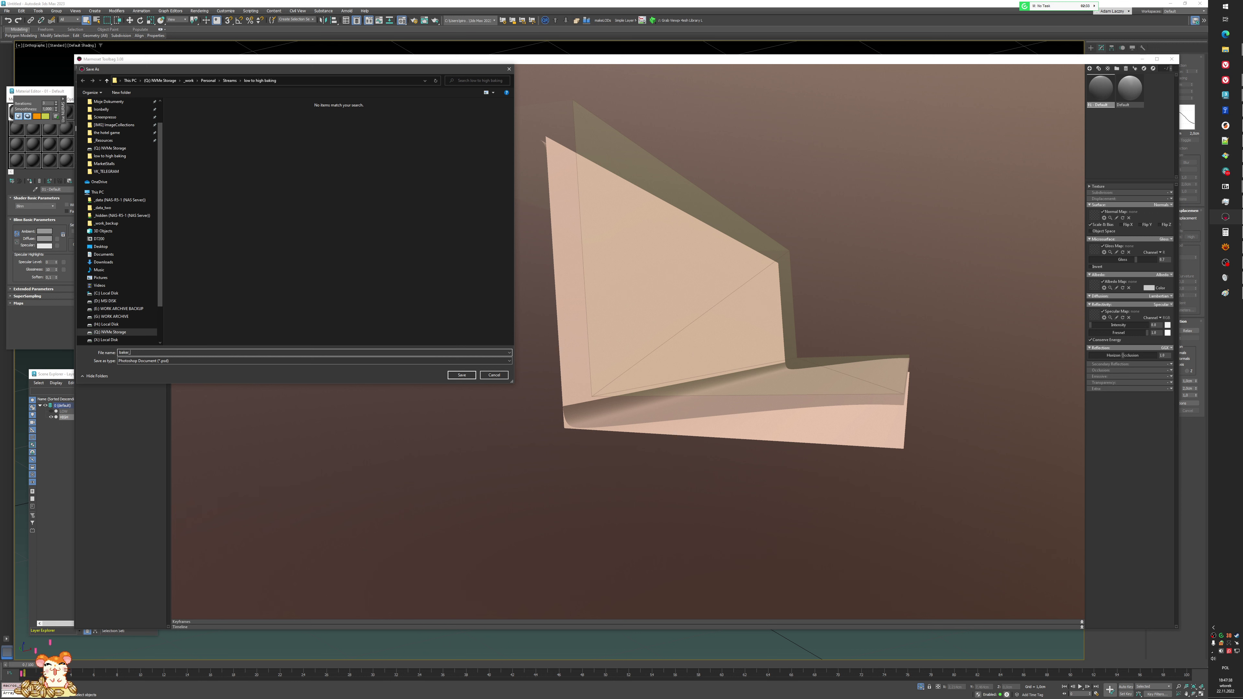
text(ster_2137)
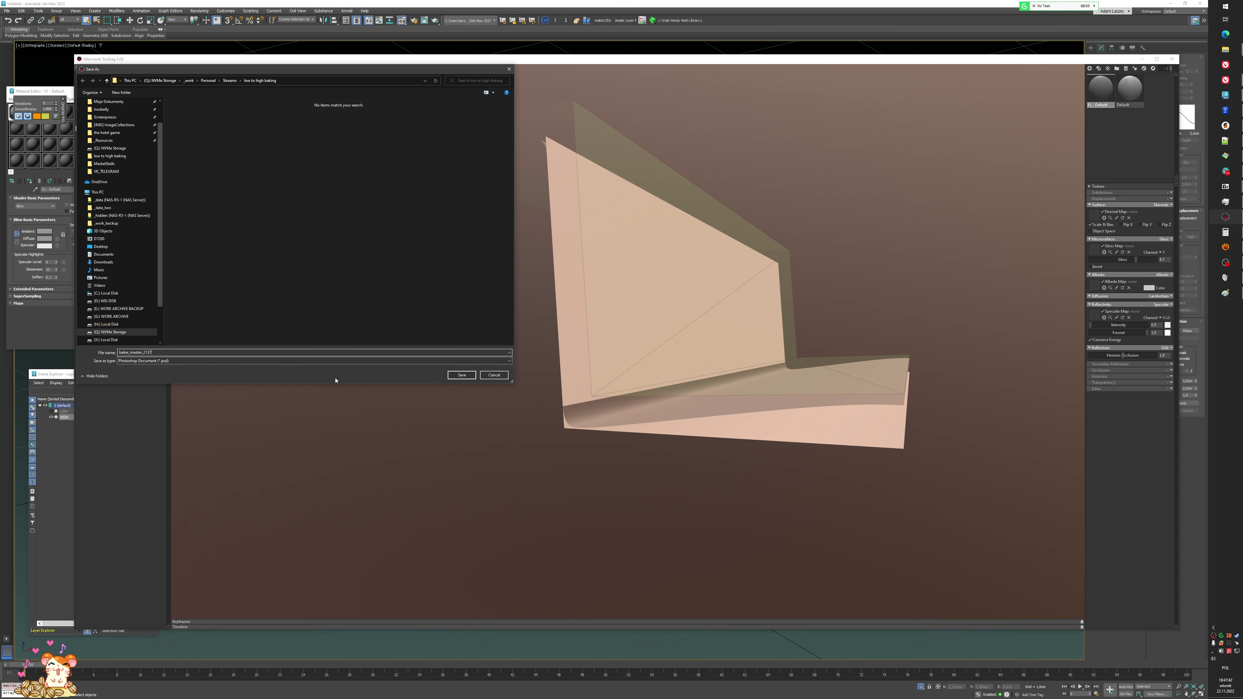
click(462, 374)
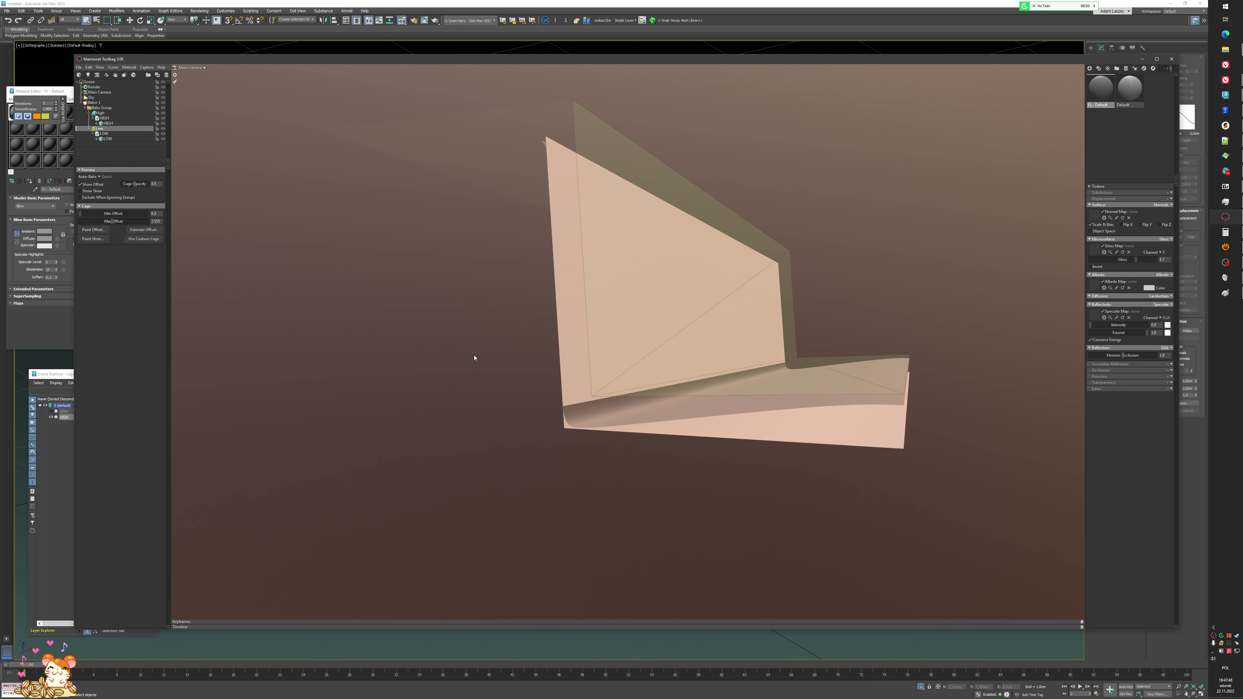
- Show only the low-poly mesh and bake the baker's maps with the baked result previewed on it
click(481, 342)
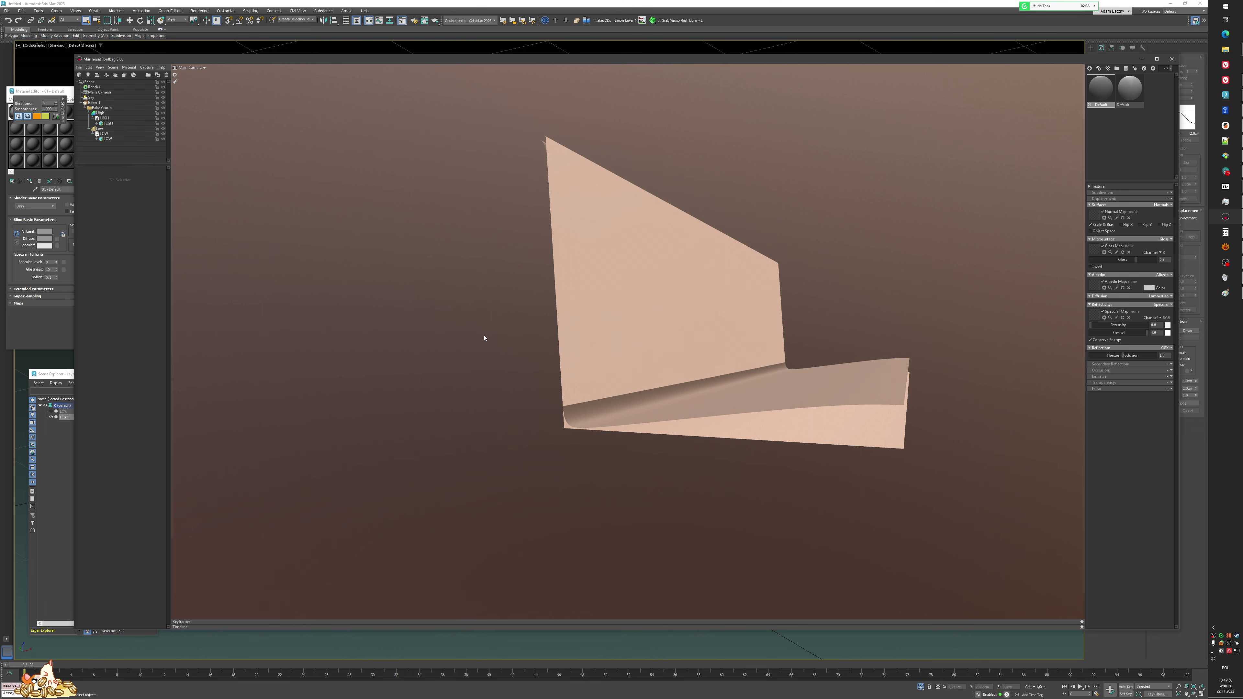
drag(485, 339, 457, 368)
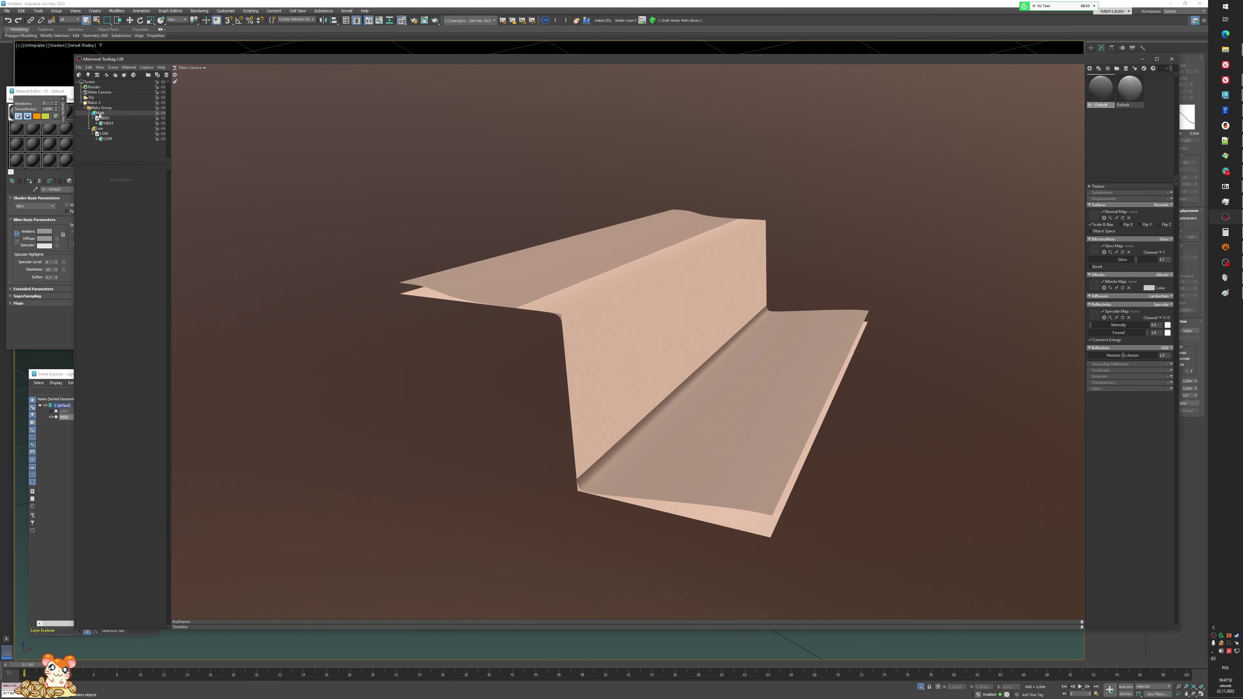
click(98, 103)
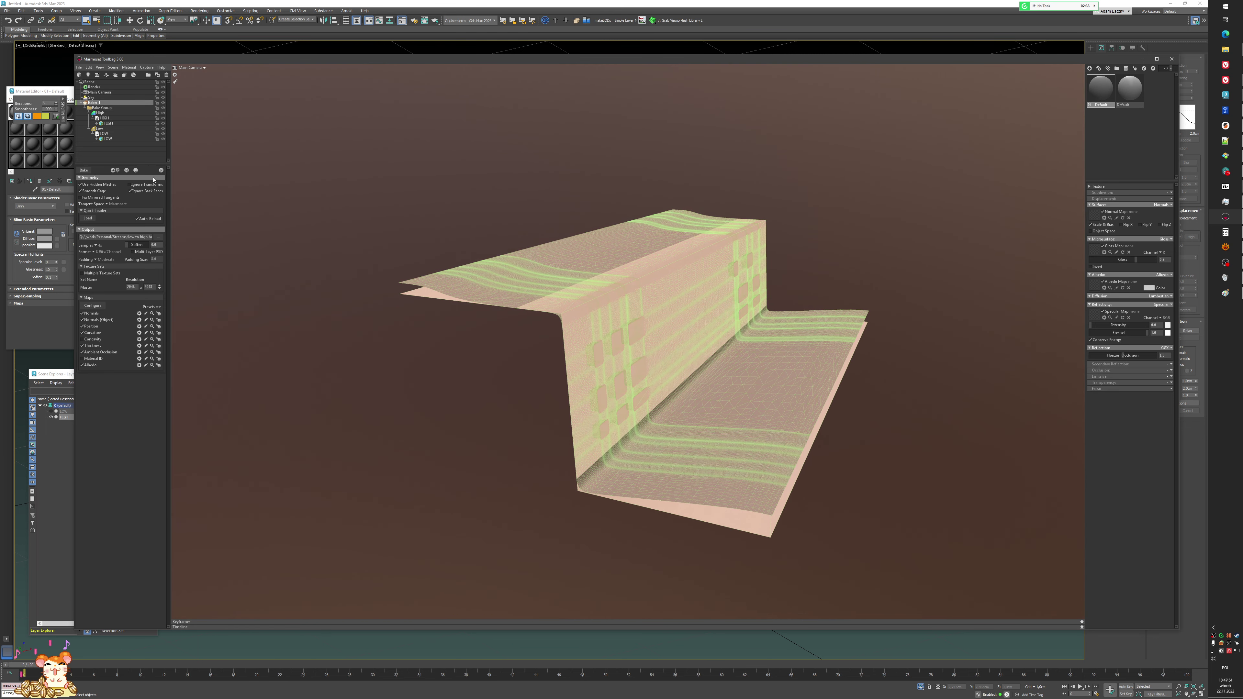
click(131, 172)
drag(475, 344, 322, 333)
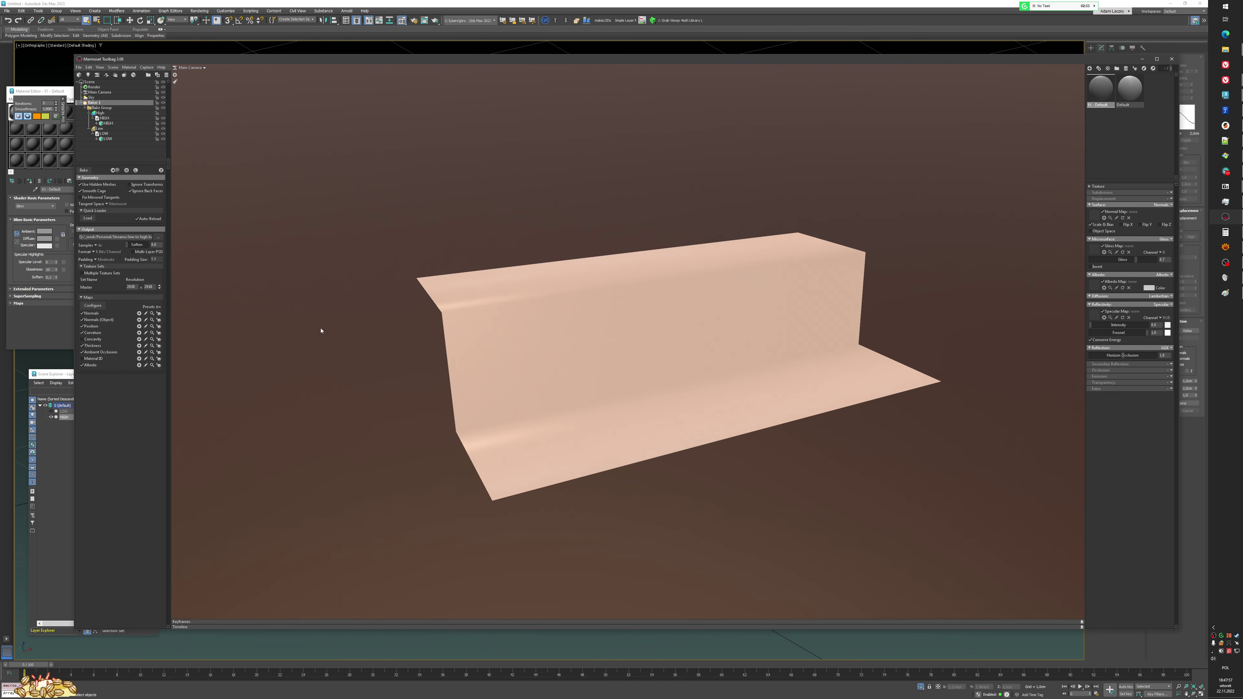
click(161, 170)
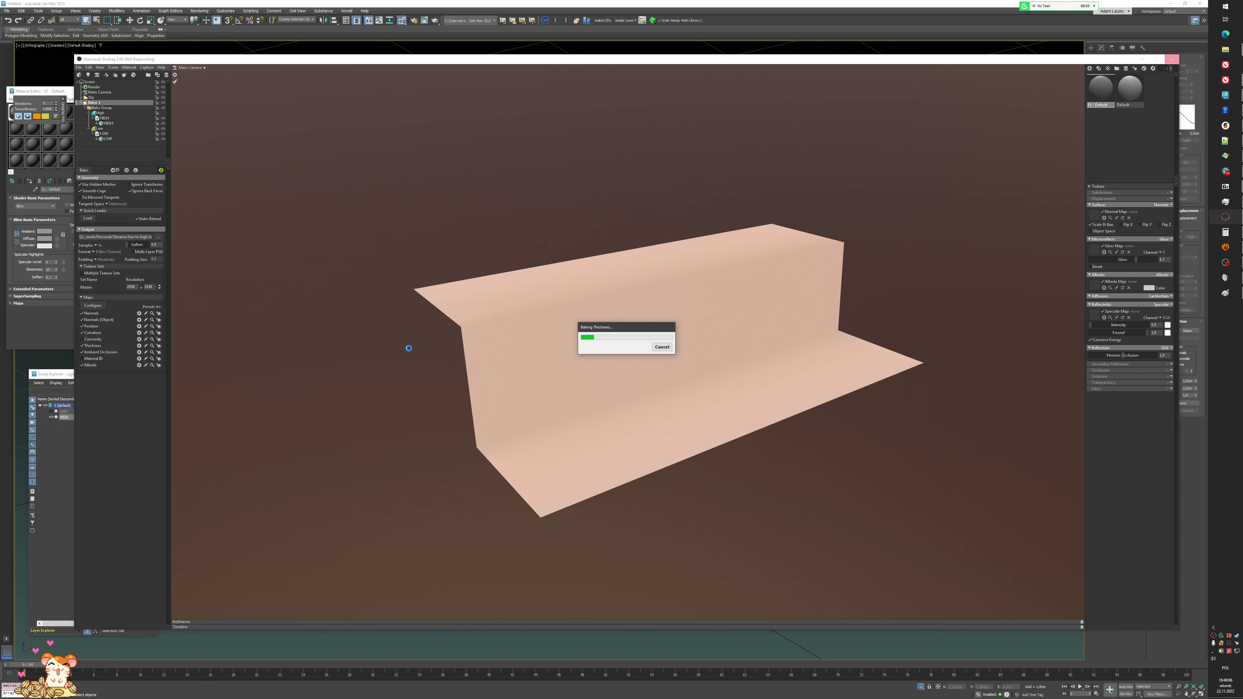
click(425, 360)
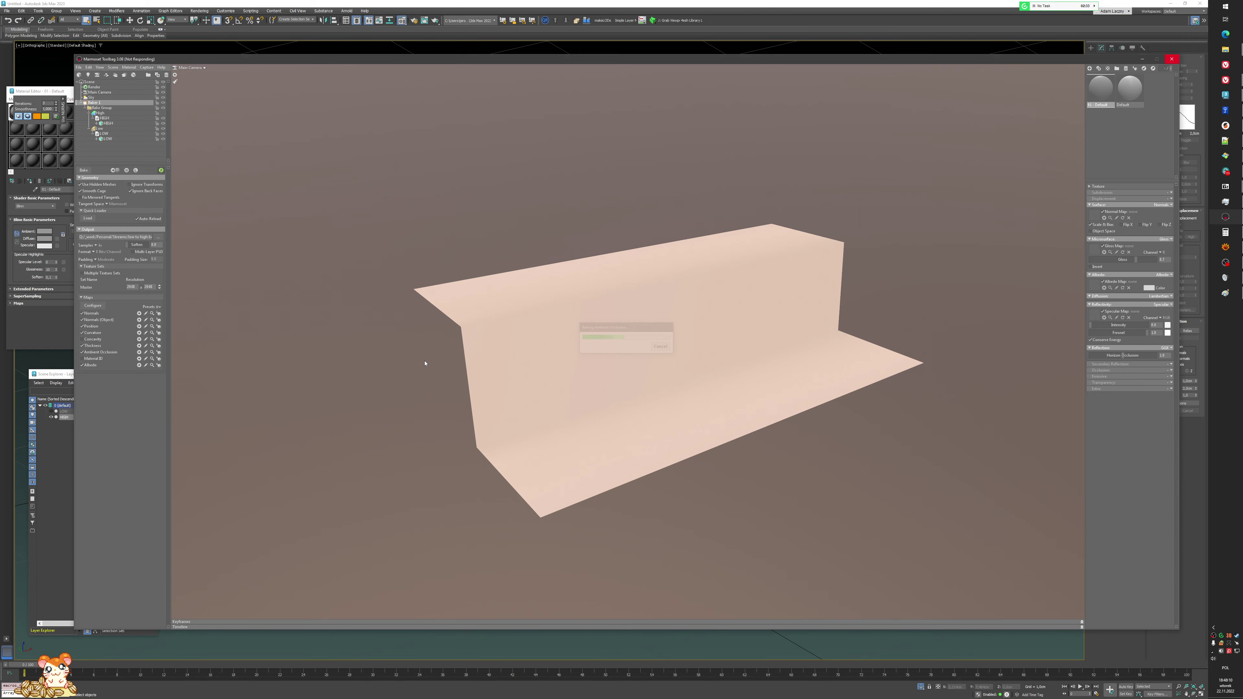
- Examine the baked window recesses and rounded edges on the low-poly mesh from close up and at different angles
drag(425, 361, 517, 342)
scroll(456, 336, up, 5)
scroll(438, 352, up, 4)
scroll(438, 351, down, 3)
scroll(462, 341, down, 4)
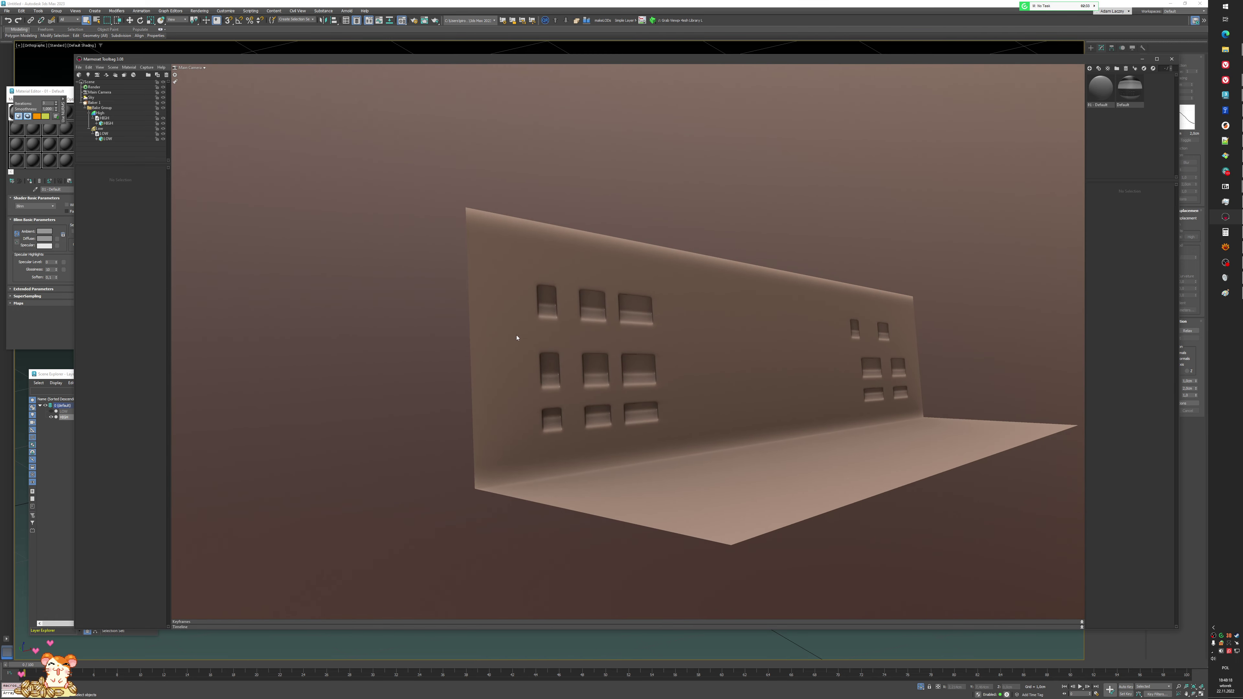
scroll(517, 342, up, 2)
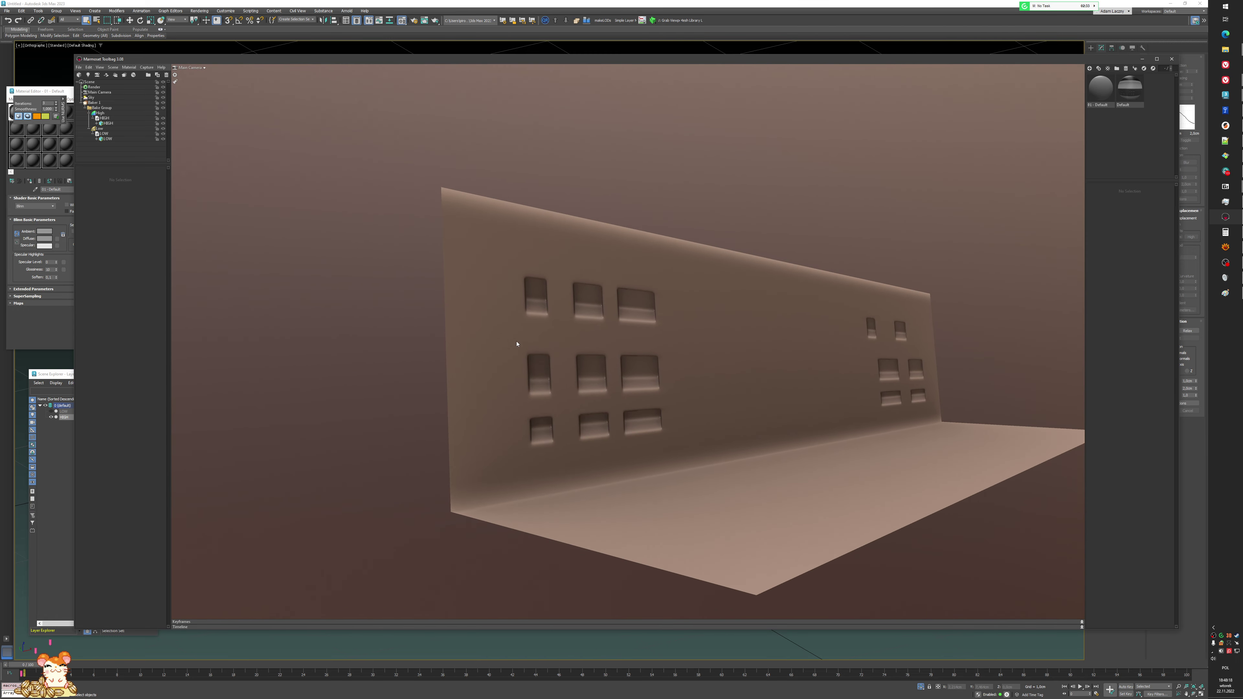
mouse_move(322, 379)
mouse_down()
mouse_move(322, 403)
mouse_move(336, 391)
mouse_up()
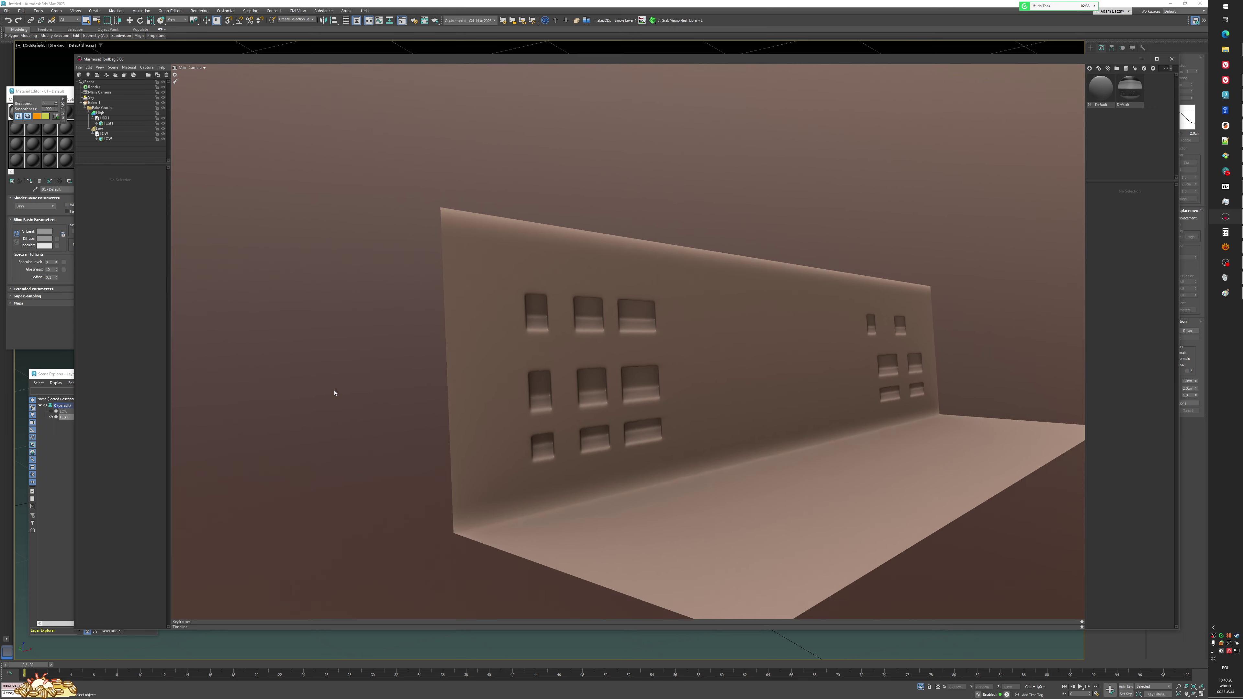
scroll(336, 382, down, 3)
scroll(362, 390, up, 2)
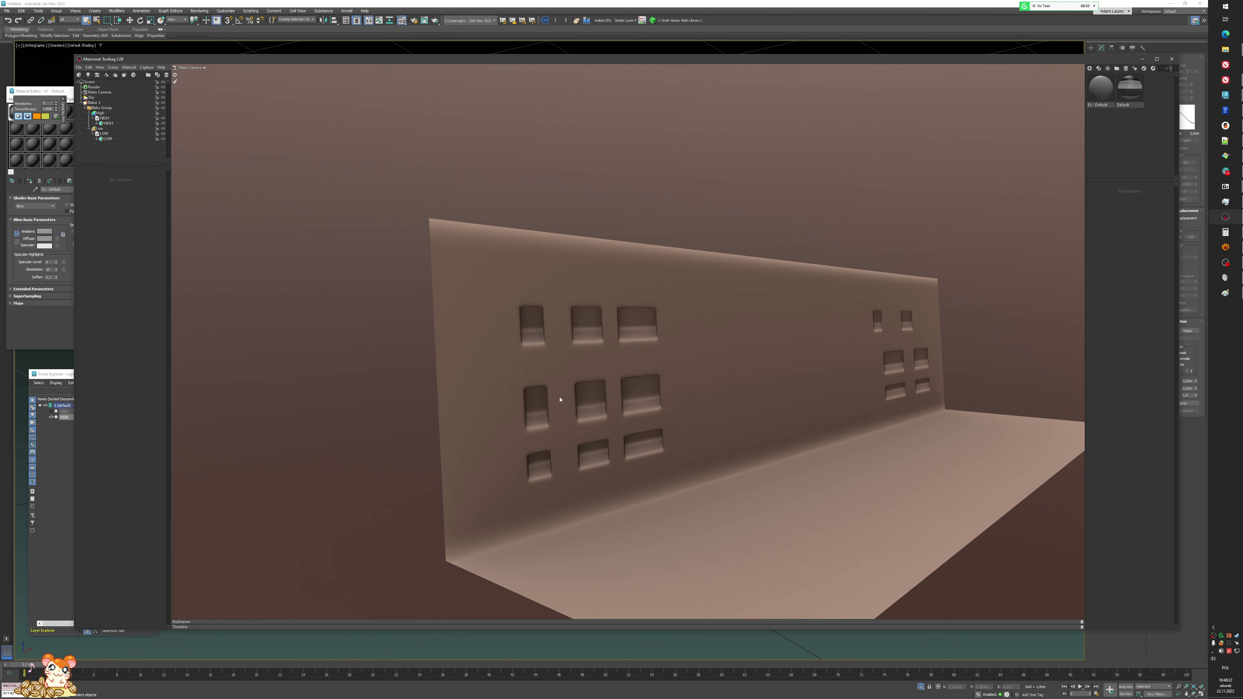
click(570, 358)
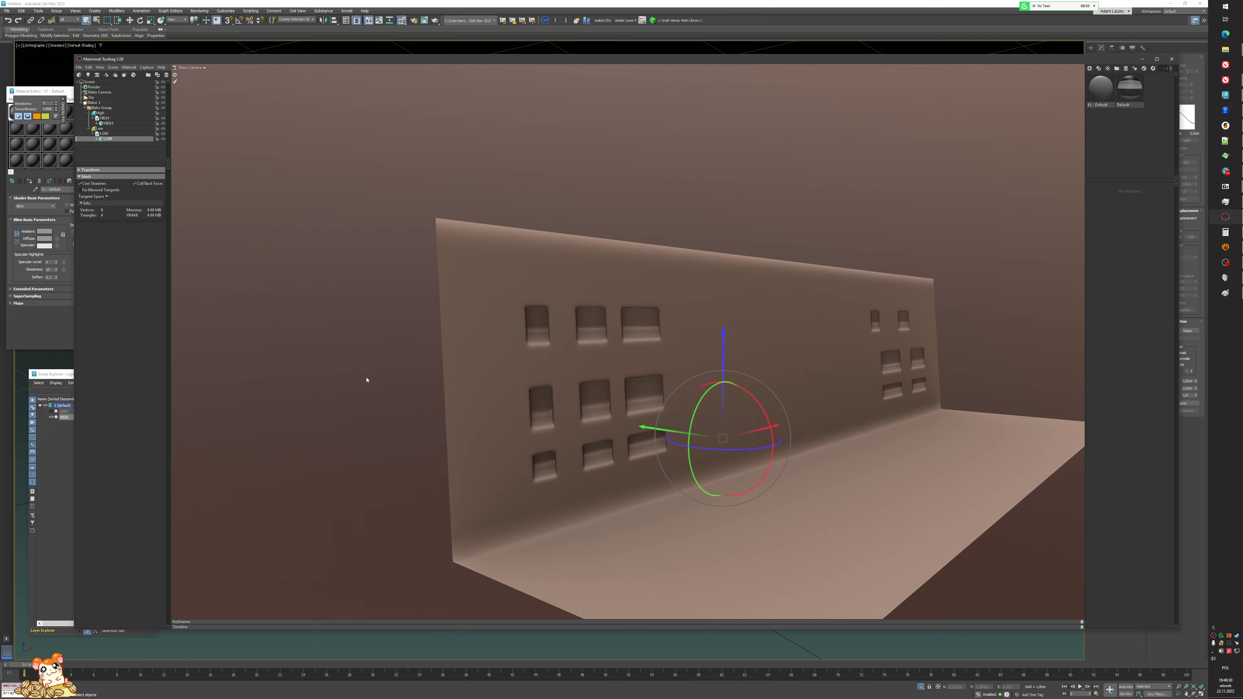
drag(363, 380, 317, 347)
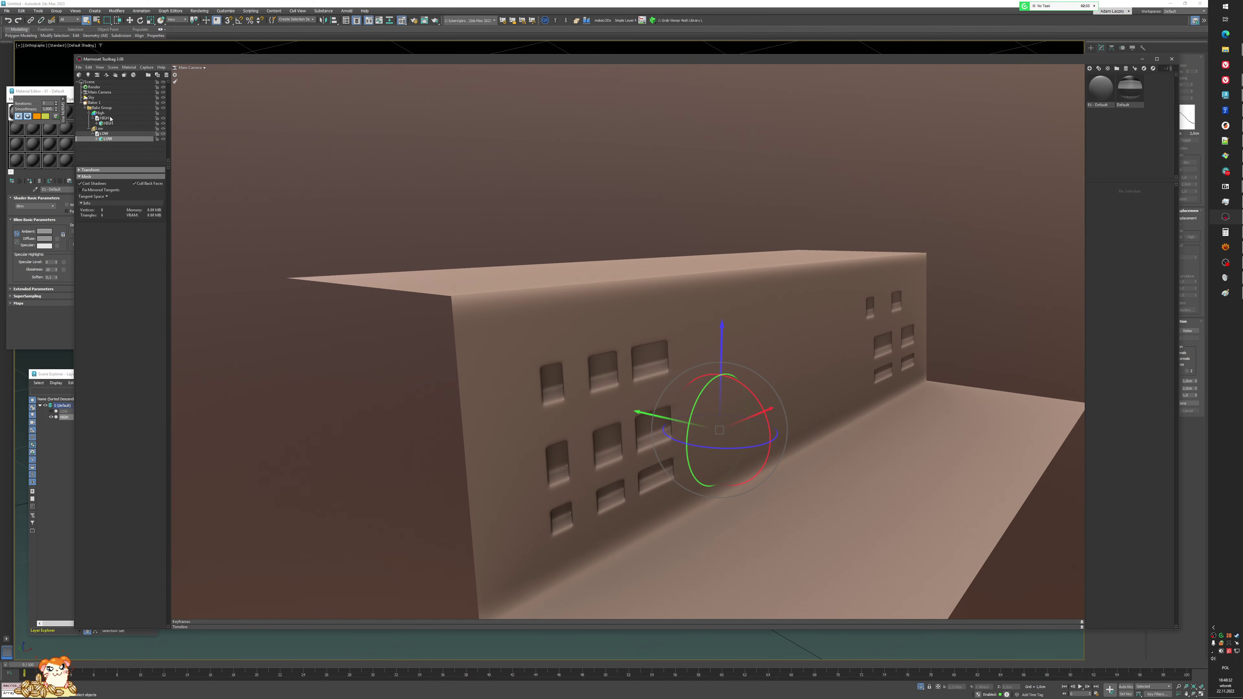
- Toggle the visibility of the baker's high and low meshes to compare the real geometry with the baked low-poly
click(94, 102)
click(126, 170)
click(128, 170)
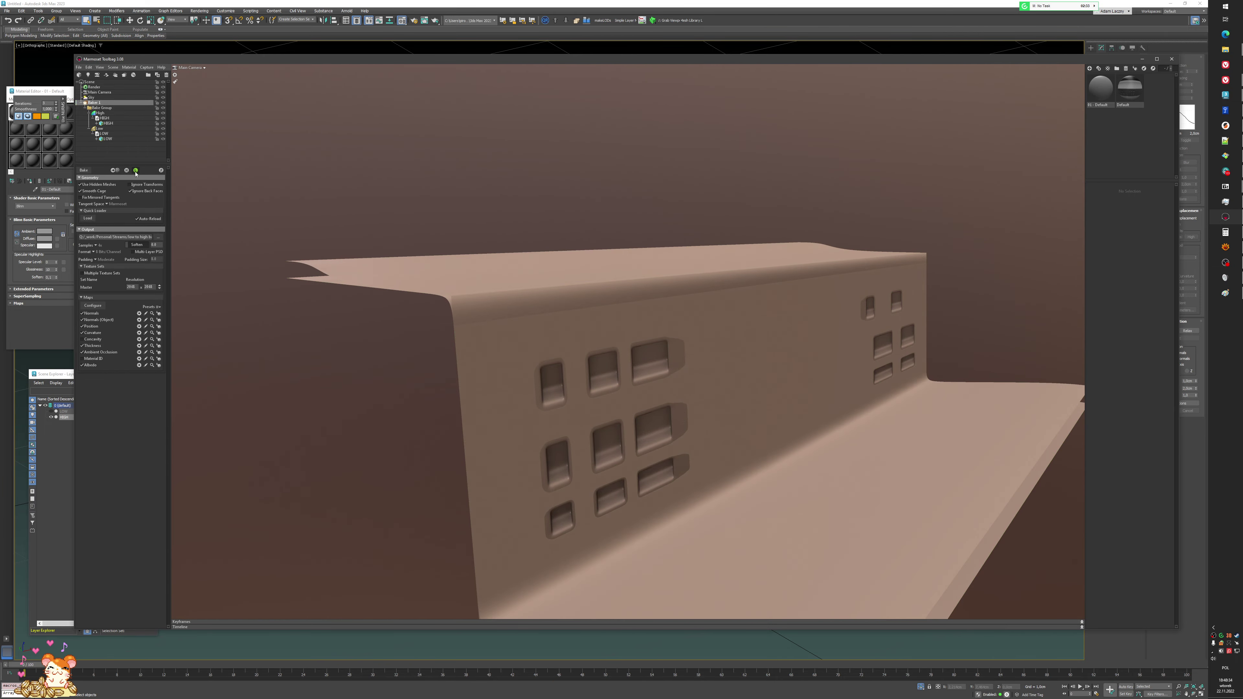
drag(386, 364, 417, 352)
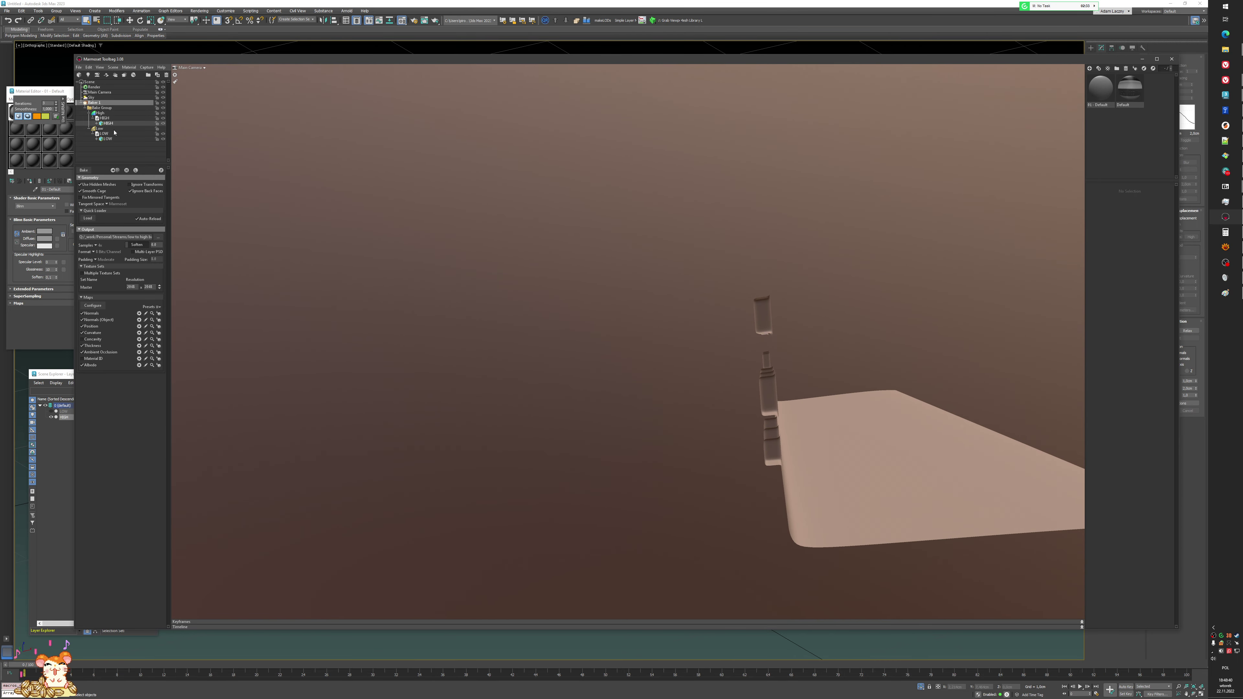
click(127, 170)
drag(529, 332, 514, 353)
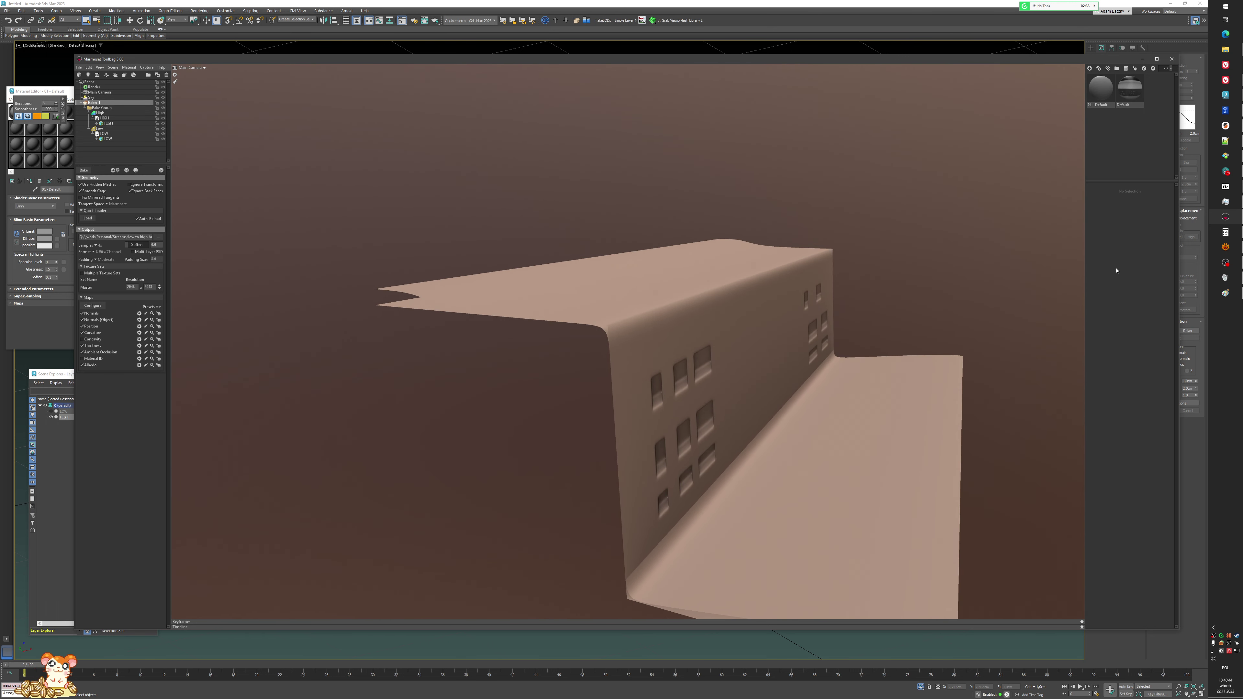
- Switch to Paint and delete the cat drawing and most of the photo beside it to free the canvas
click(1226, 293)
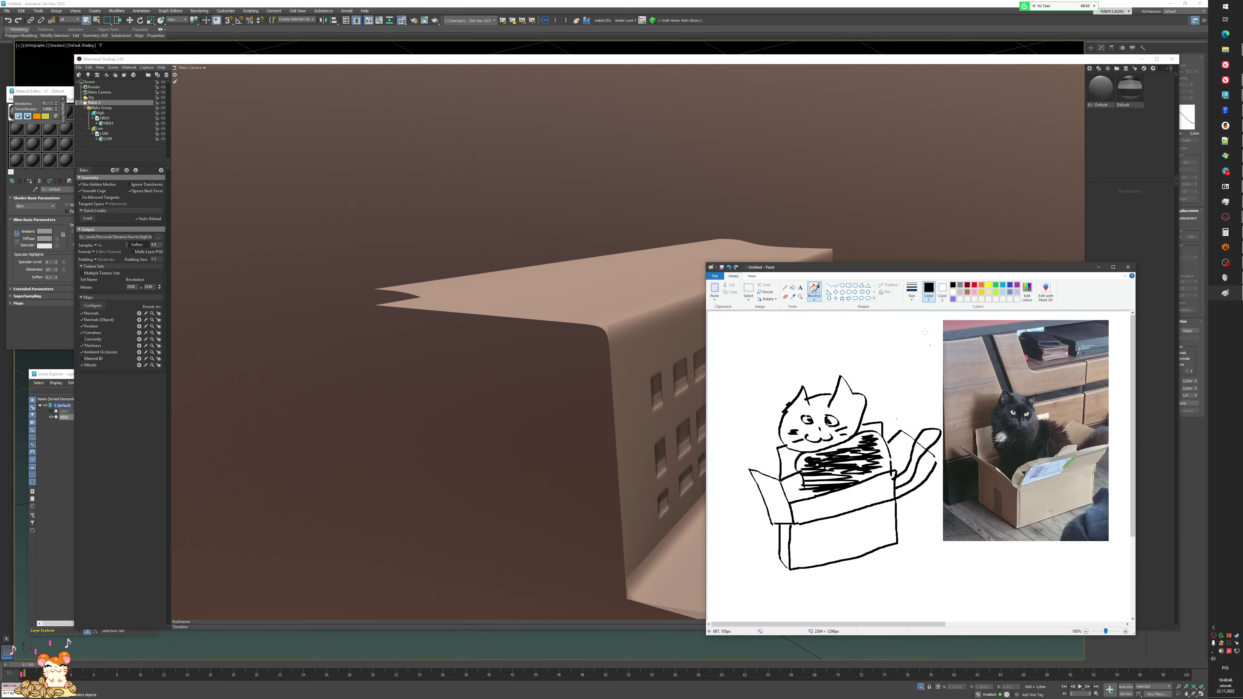
drag(884, 266, 858, 255)
click(723, 279)
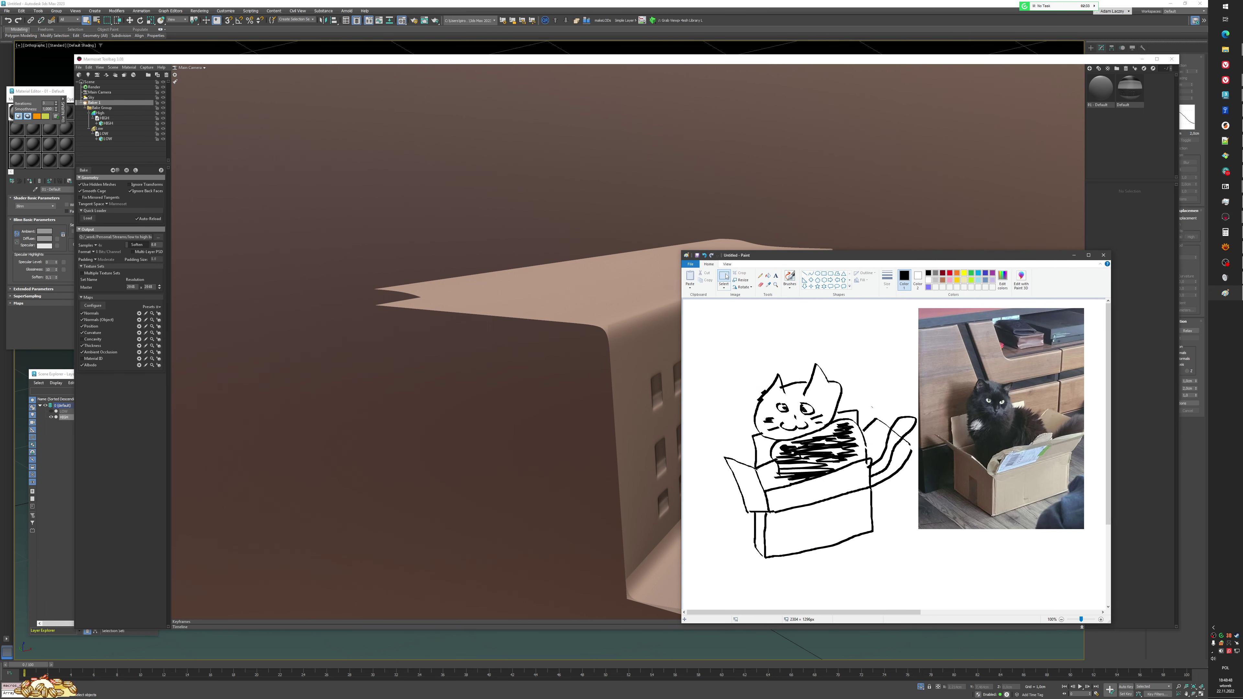
mouse_move(705, 341)
mouse_down()
mouse_move(773, 400)
mouse_move(912, 597)
mouse_up()
key(Delete)
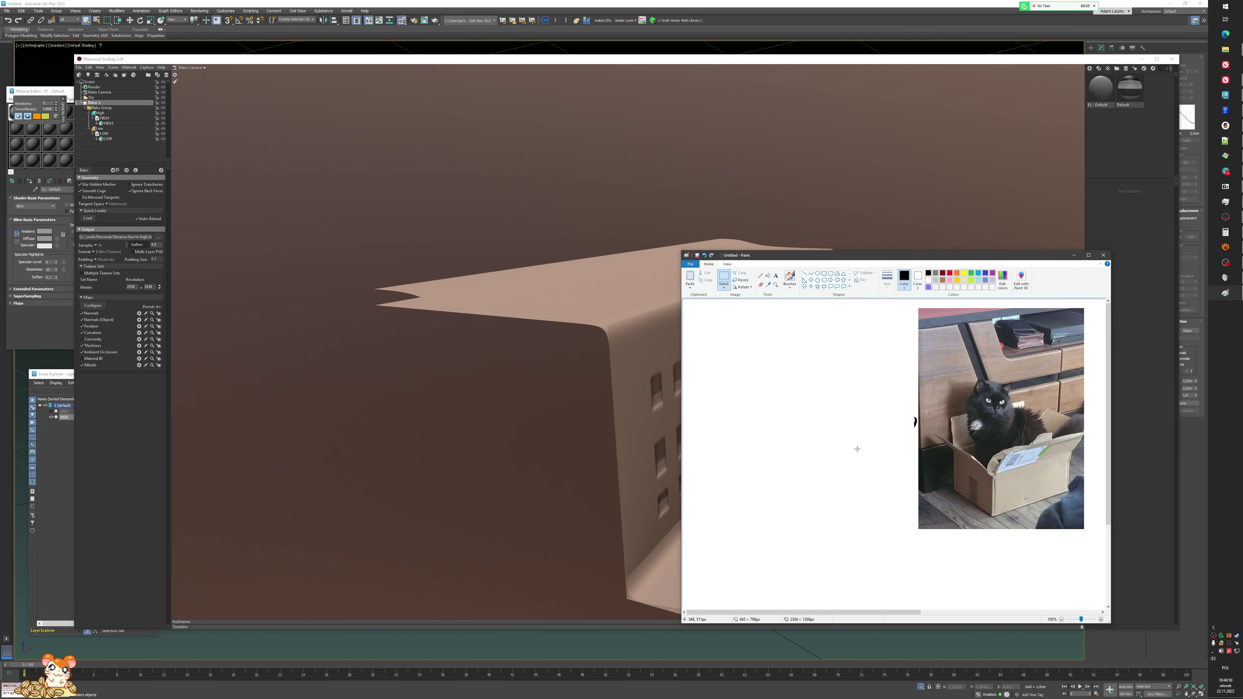
drag(881, 333, 1095, 512)
key(Delete)
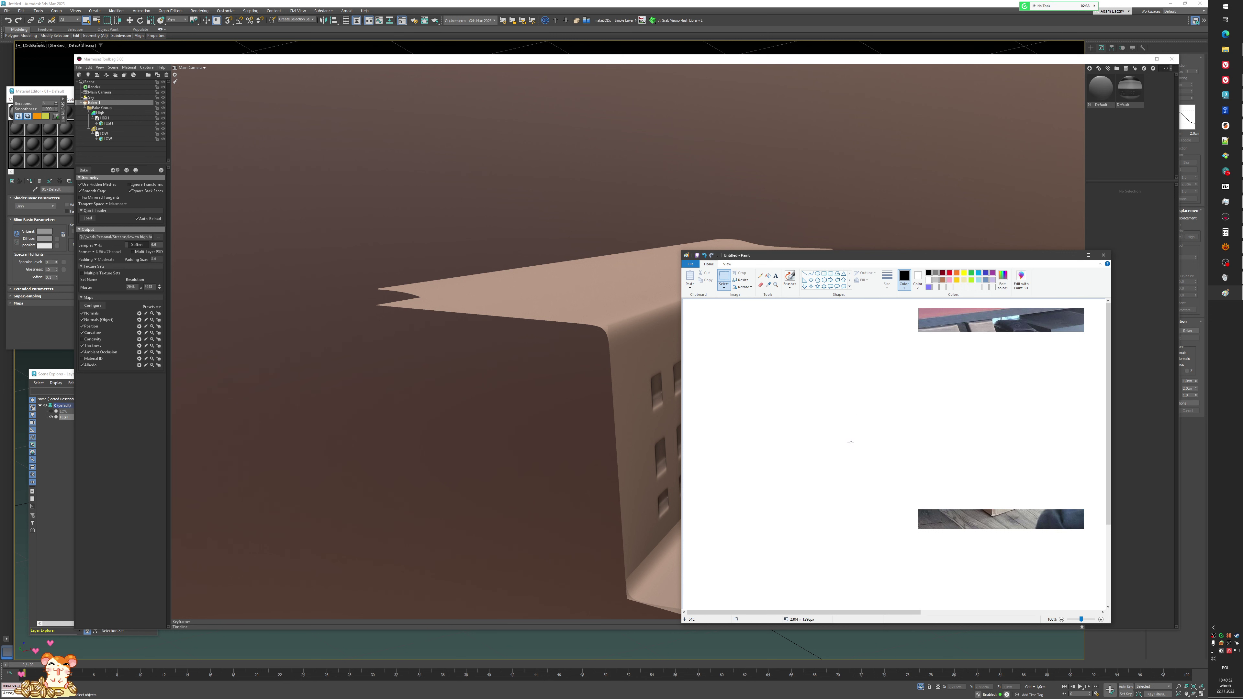
drag(730, 259, 790, 172)
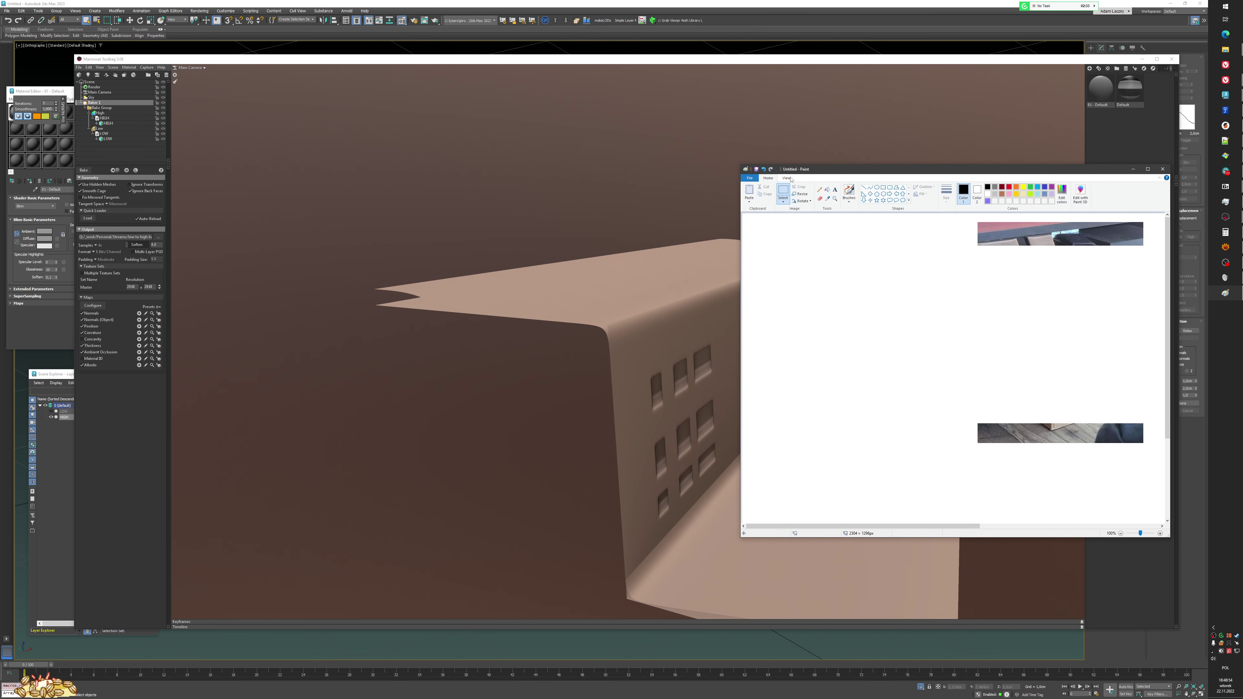
click(820, 189)
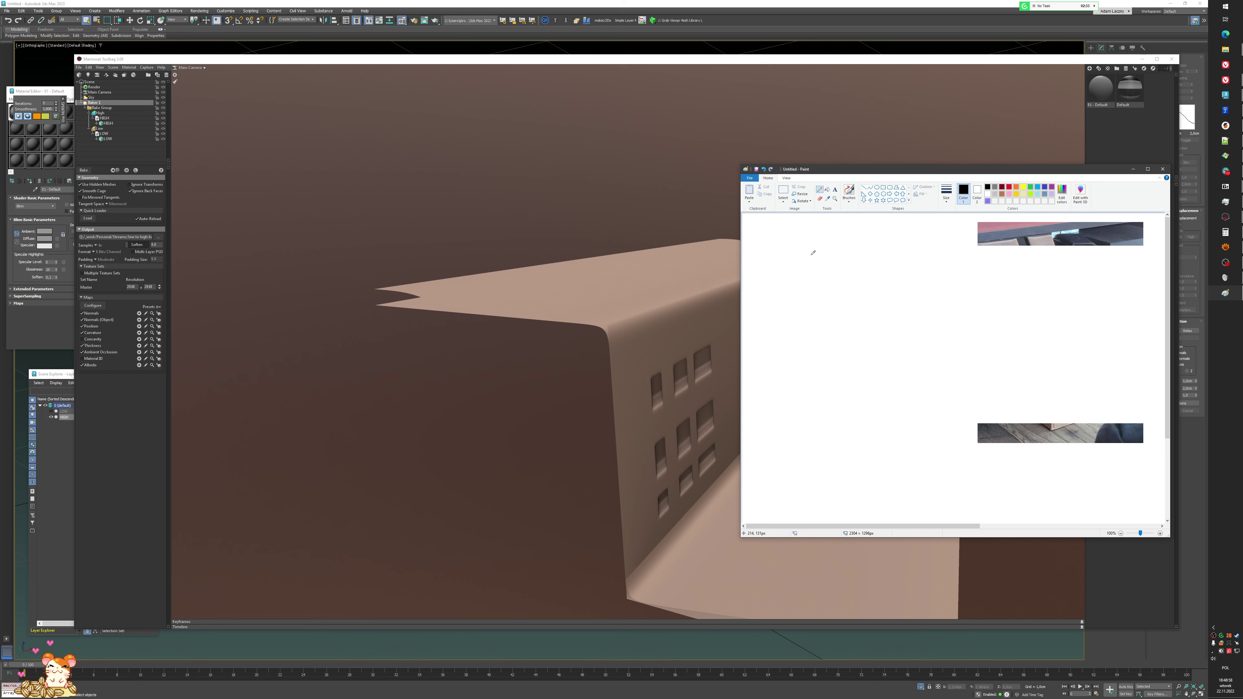
drag(769, 255, 804, 255)
key(ctrl+z)
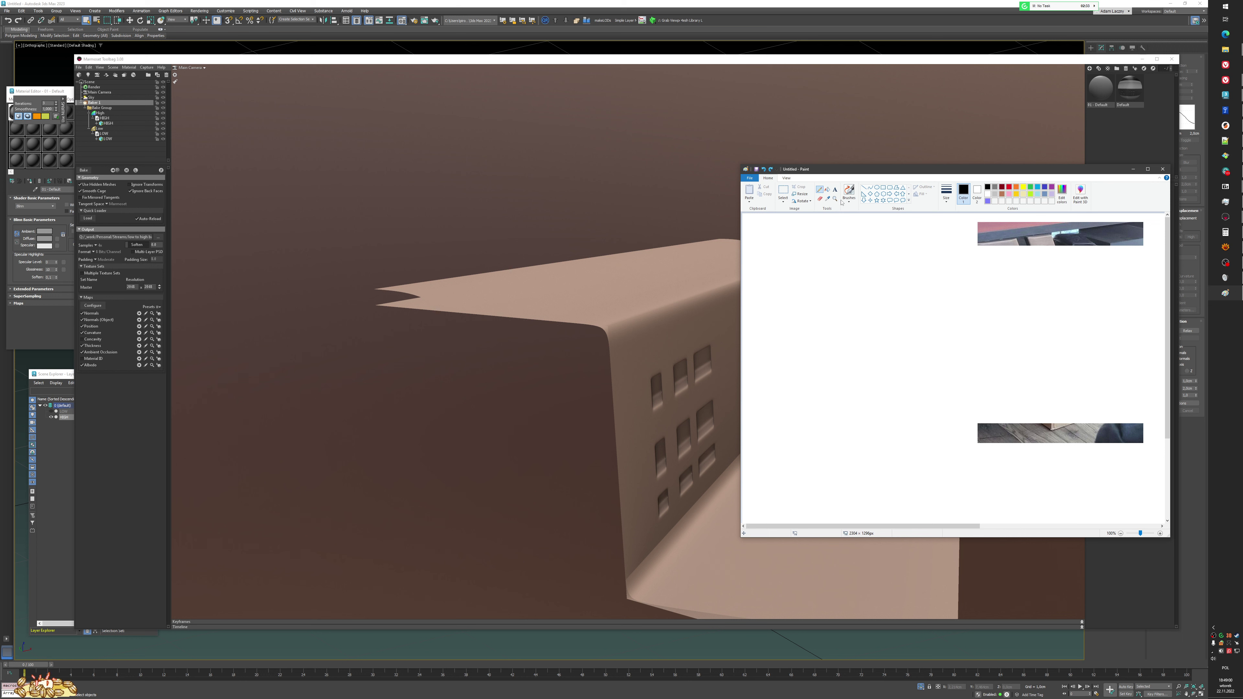
- Brush a black stepped profile, a red rounded profile with a notch below it, and green ray strokes above the top edge
click(846, 204)
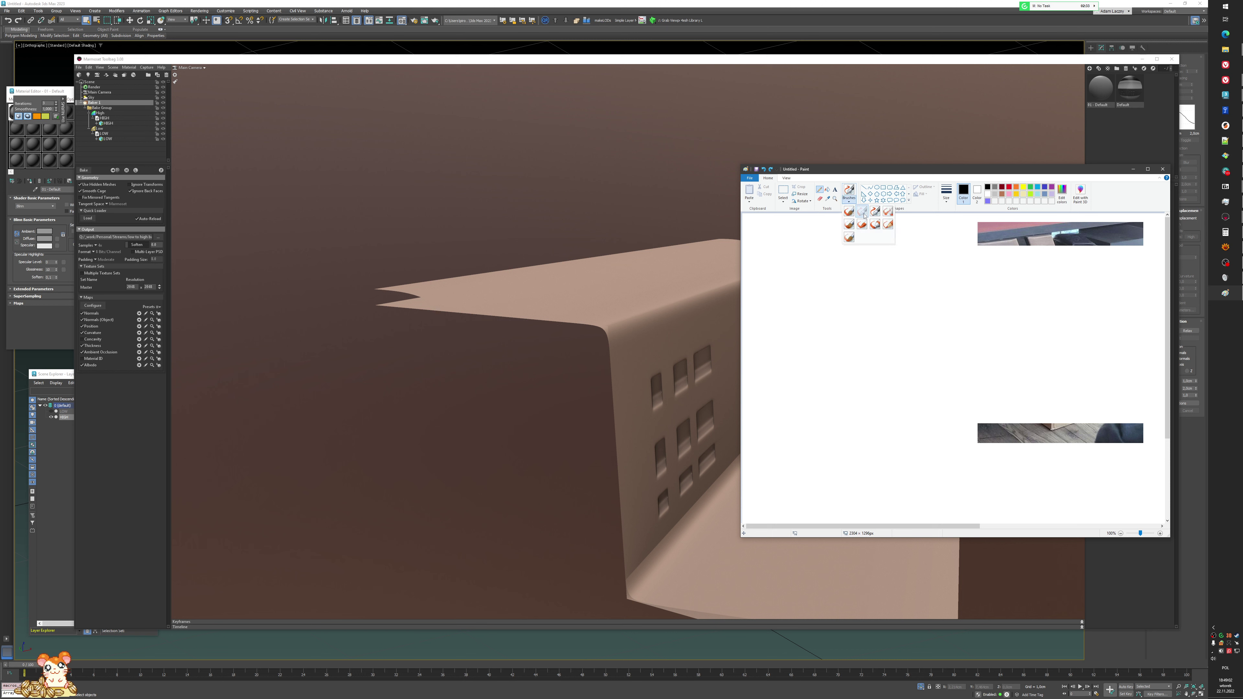
click(864, 214)
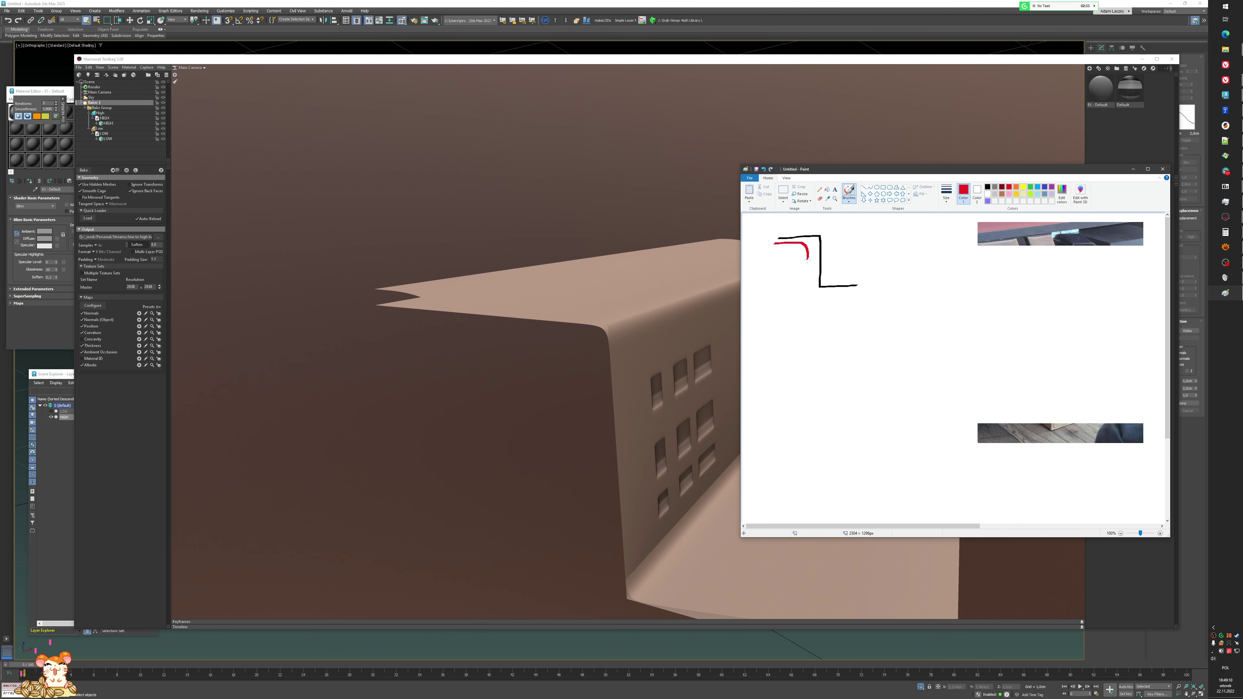
mouse_move(808, 261)
mouse_down()
mouse_move(808, 284)
mouse_move(857, 295)
mouse_up()
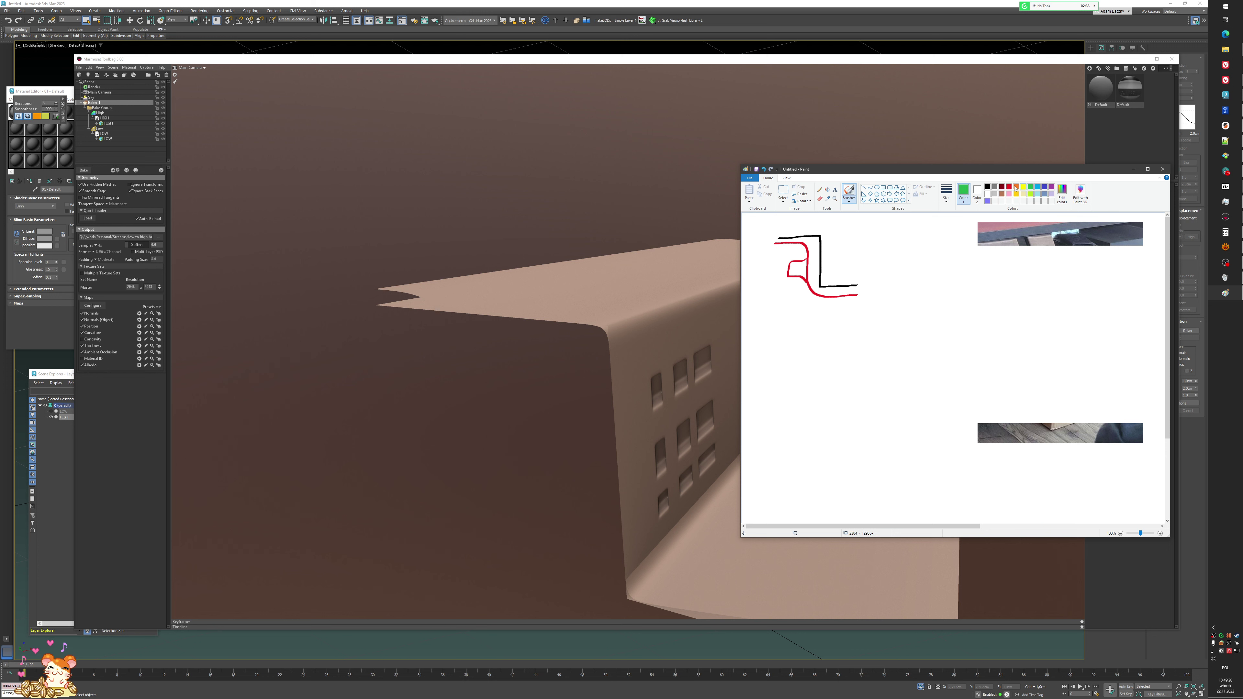
drag(896, 177, 865, 176)
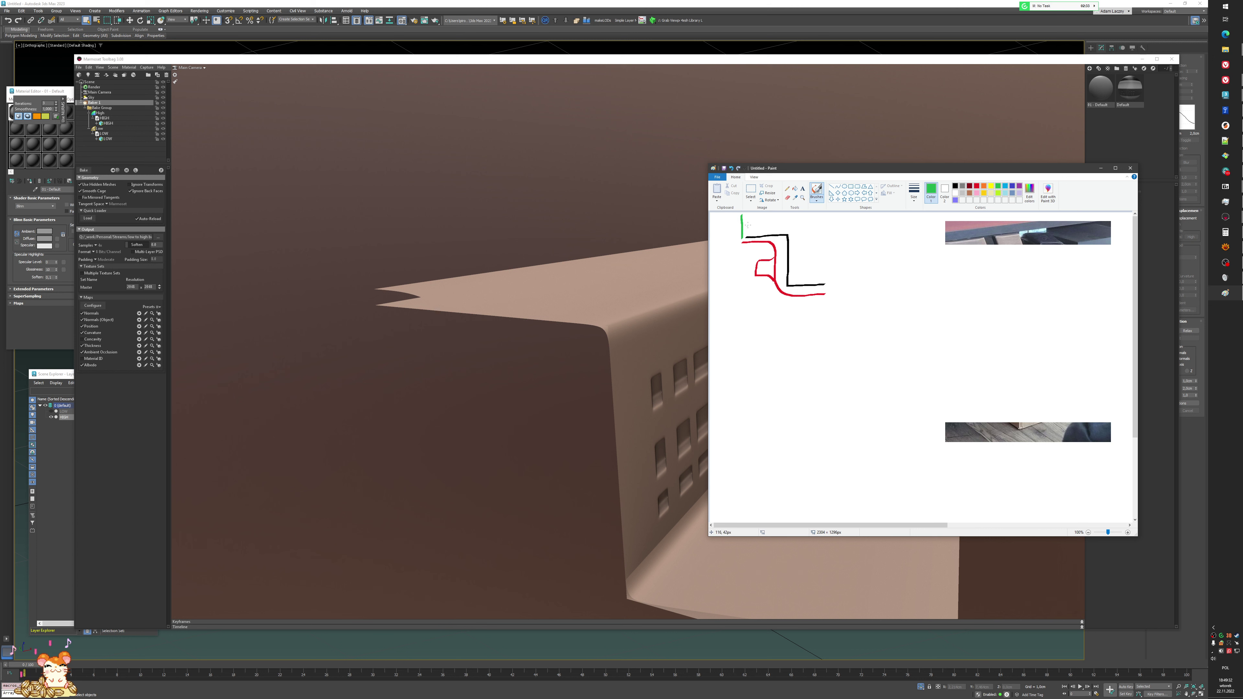
drag(753, 216, 760, 237)
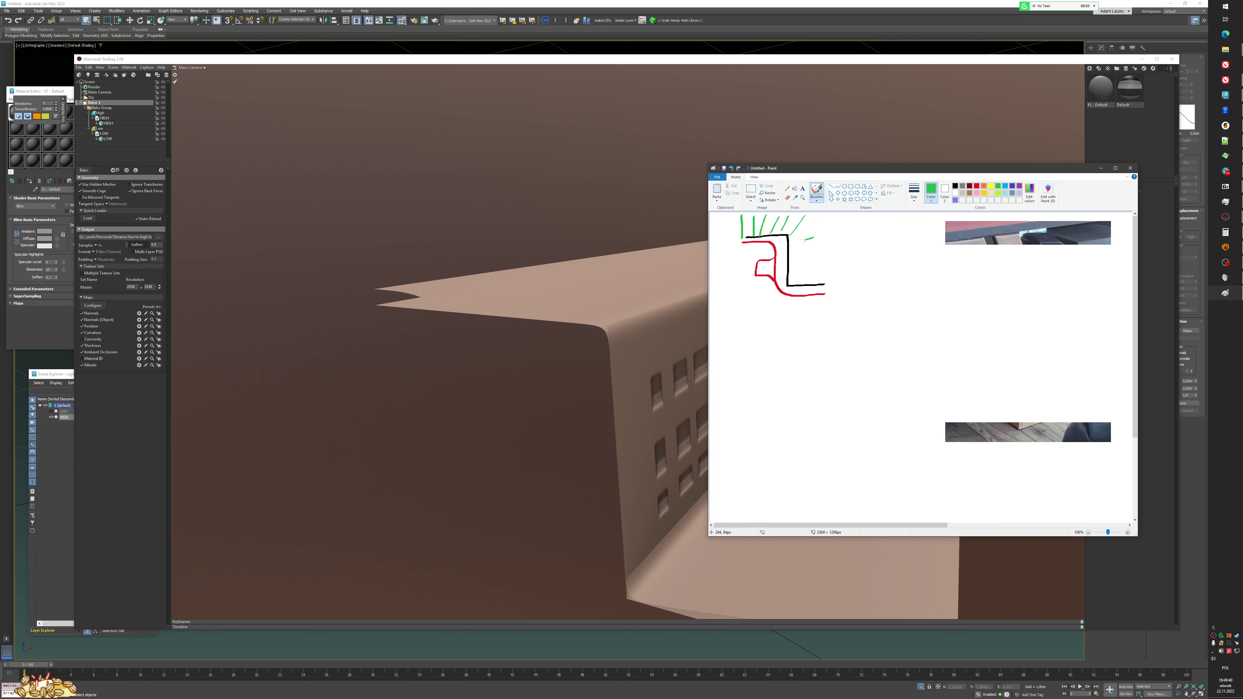
drag(791, 242, 814, 239)
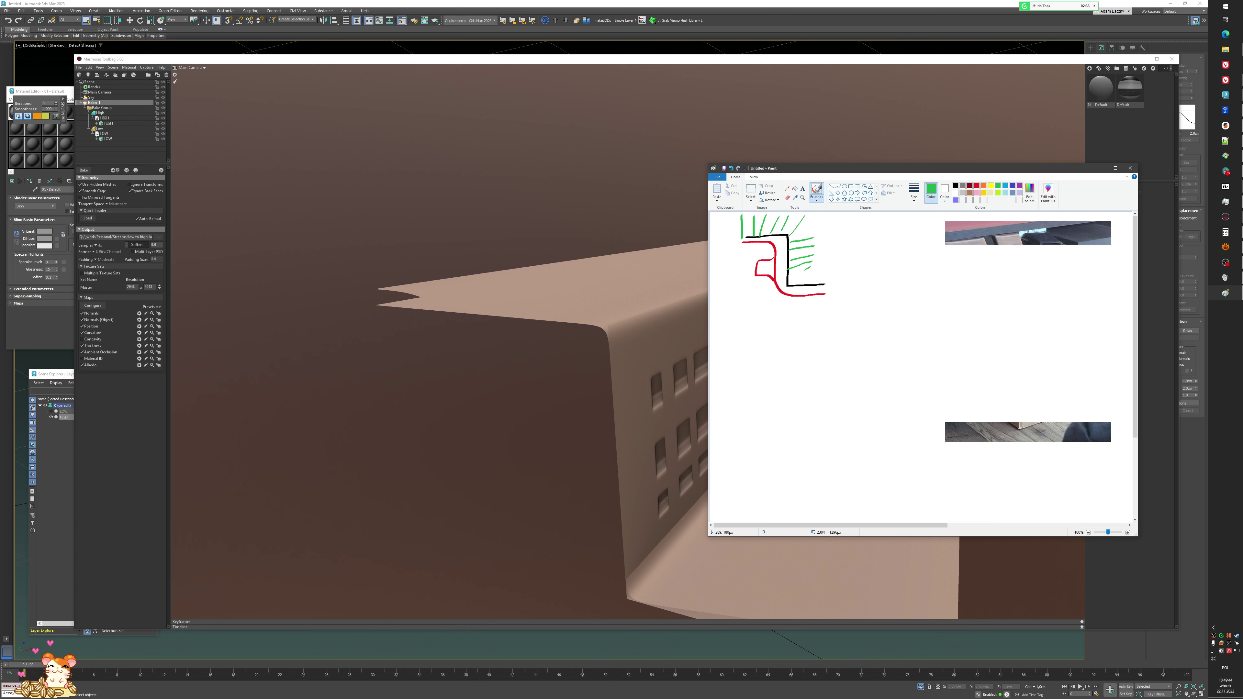
mouse_move(810, 274)
mouse_down()
mouse_move(802, 284)
mouse_move(828, 283)
mouse_up()
key(ctrl+z)
key(ctrl+z)
key(ctrl+z)
key(ctrl+z)
key(ctrl+z)
key(ctrl+z)
key(ctrl+z)
key(ctrl+z)
key(ctrl+z)
key(ctrl+z)
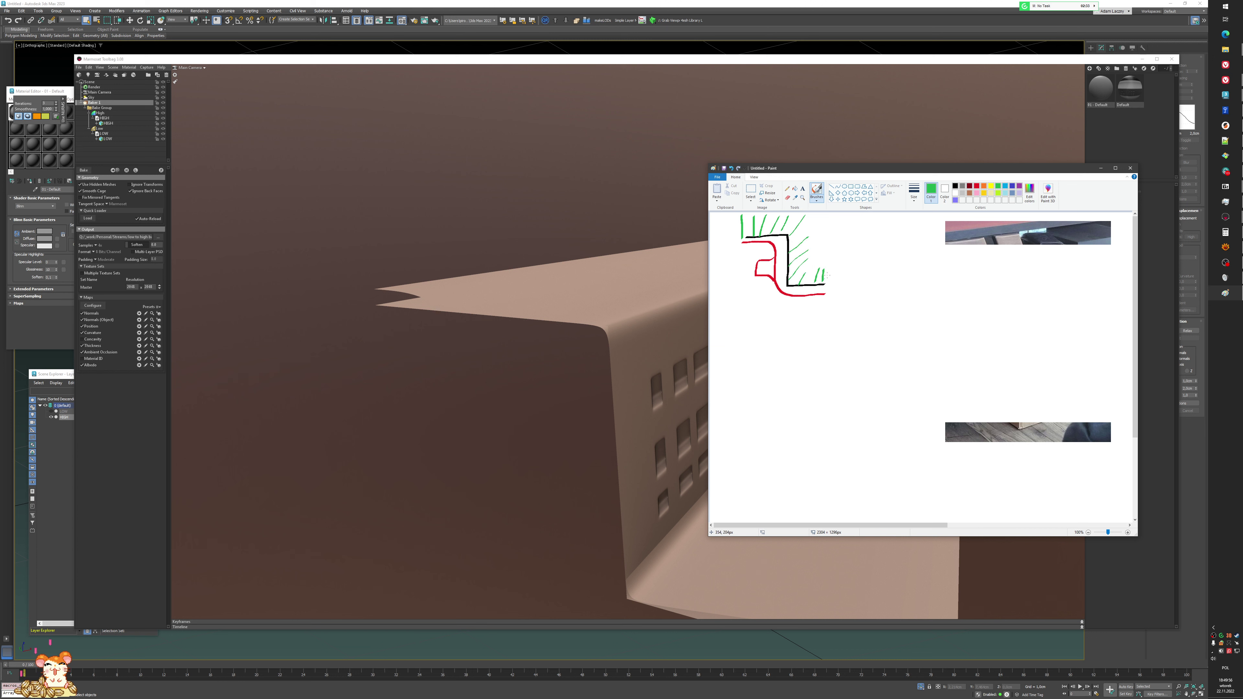
- Add green ray strokes beside the lower ledge and orange horizontal lines across the red notch
mouse_move(833, 273)
mouse_down()
mouse_move(838, 289)
mouse_move(849, 282)
mouse_up()
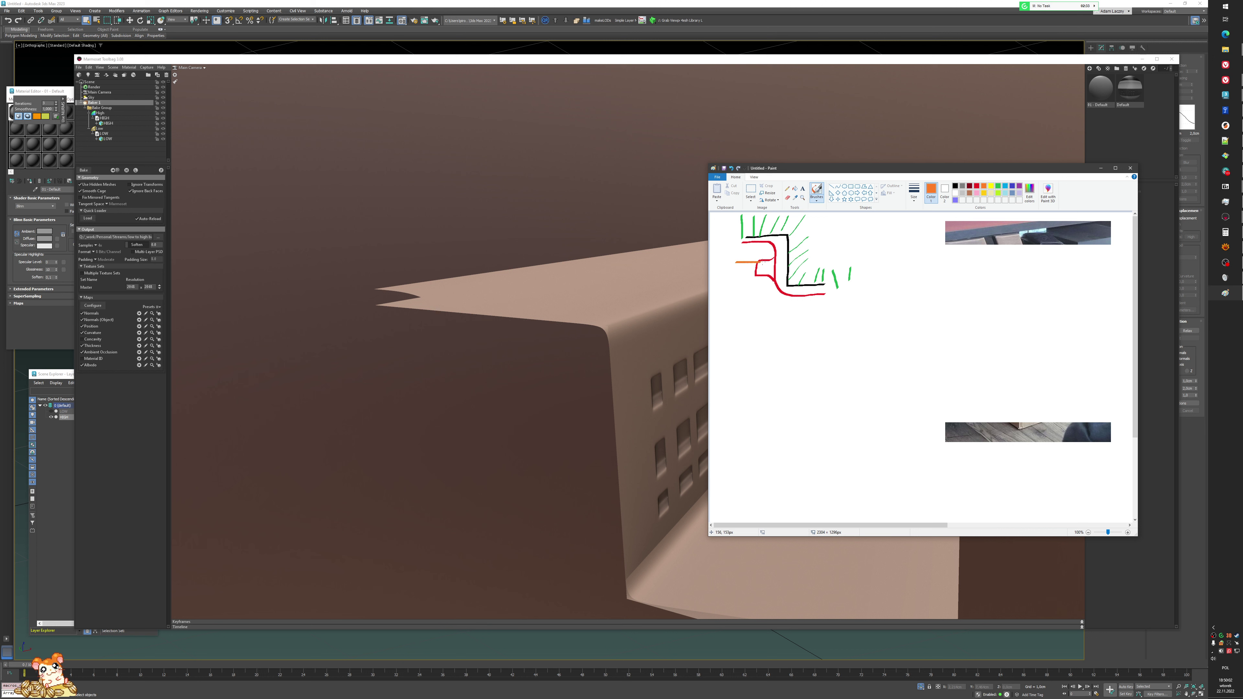
drag(760, 262, 813, 262)
drag(736, 277, 813, 277)
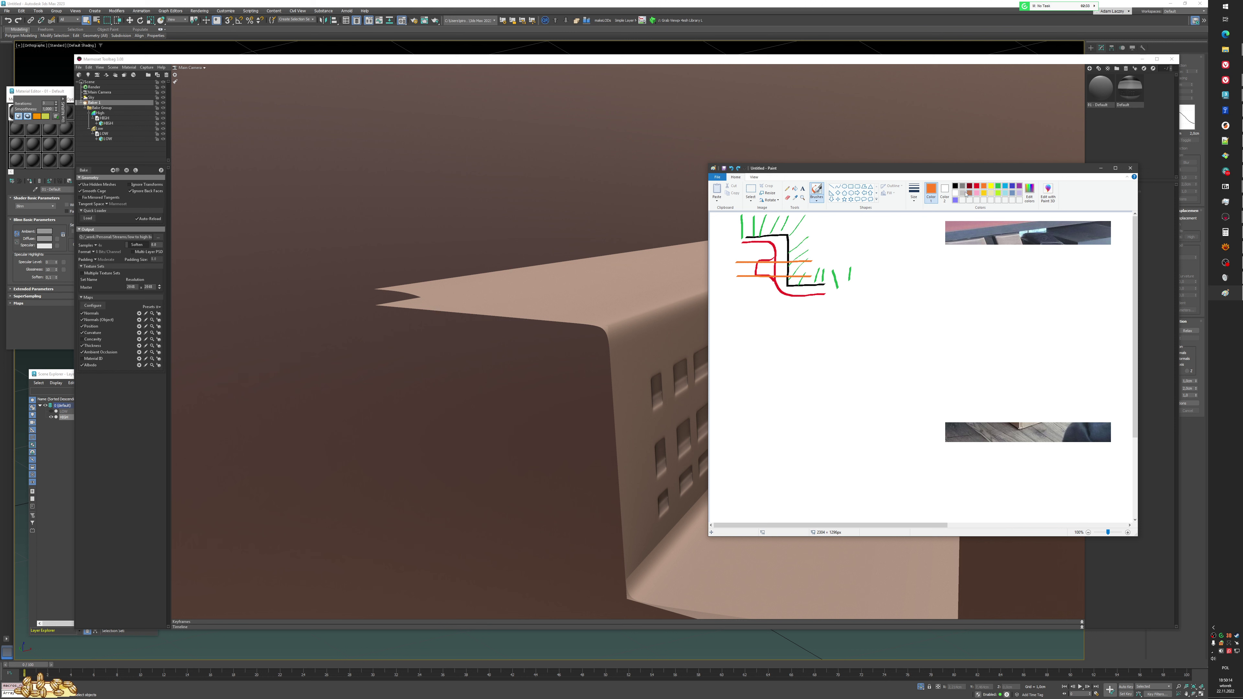
click(998, 186)
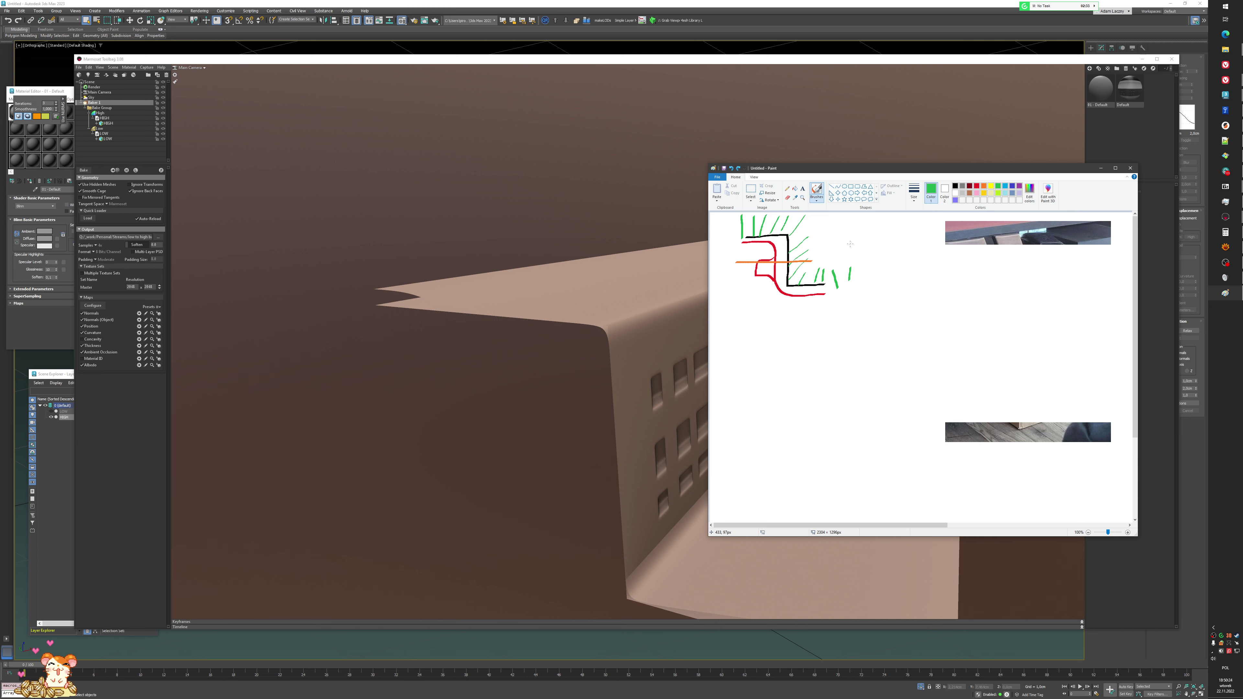
- Return to Marmoset Toolbag, display the Low slot's skew directions instead of its offset and open Paint Skew
click(519, 260)
mouse_move(587, 264)
mouse_down()
mouse_move(563, 261)
mouse_move(552, 220)
mouse_up()
scroll(552, 219, down, 5)
middle_drag(594, 333, 567, 292)
drag(568, 292, 513, 316)
scroll(509, 275, up, 3)
scroll(501, 329, up, 4)
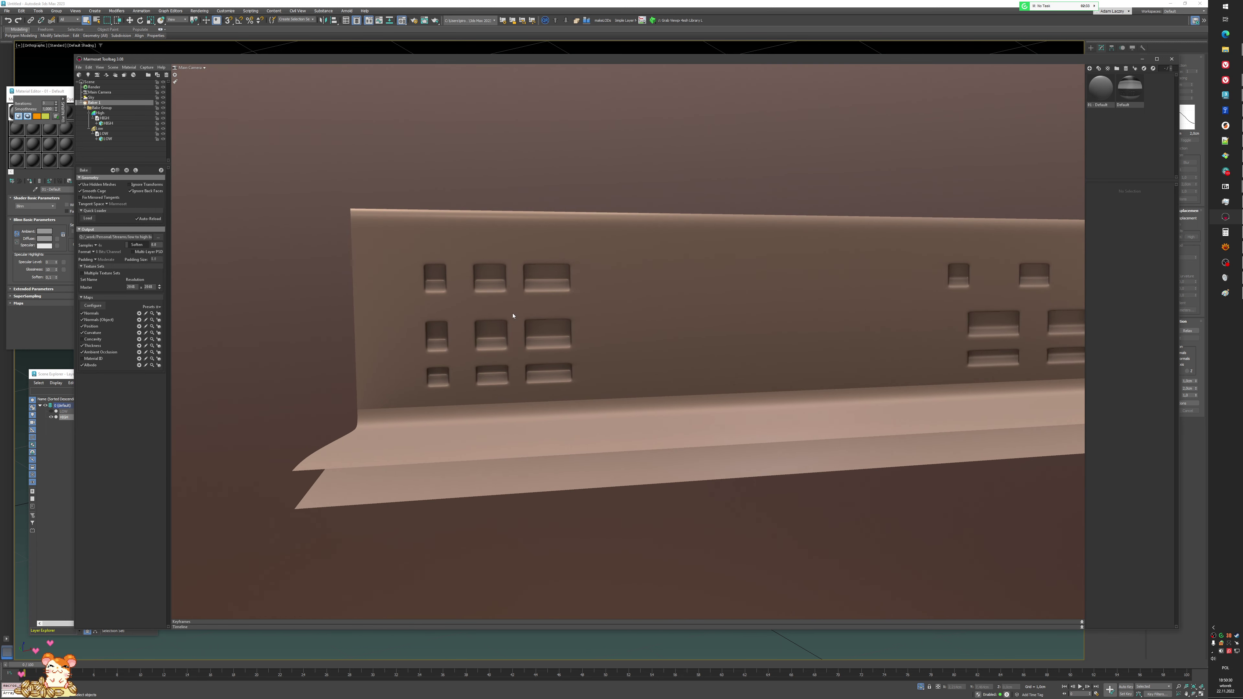
click(98, 128)
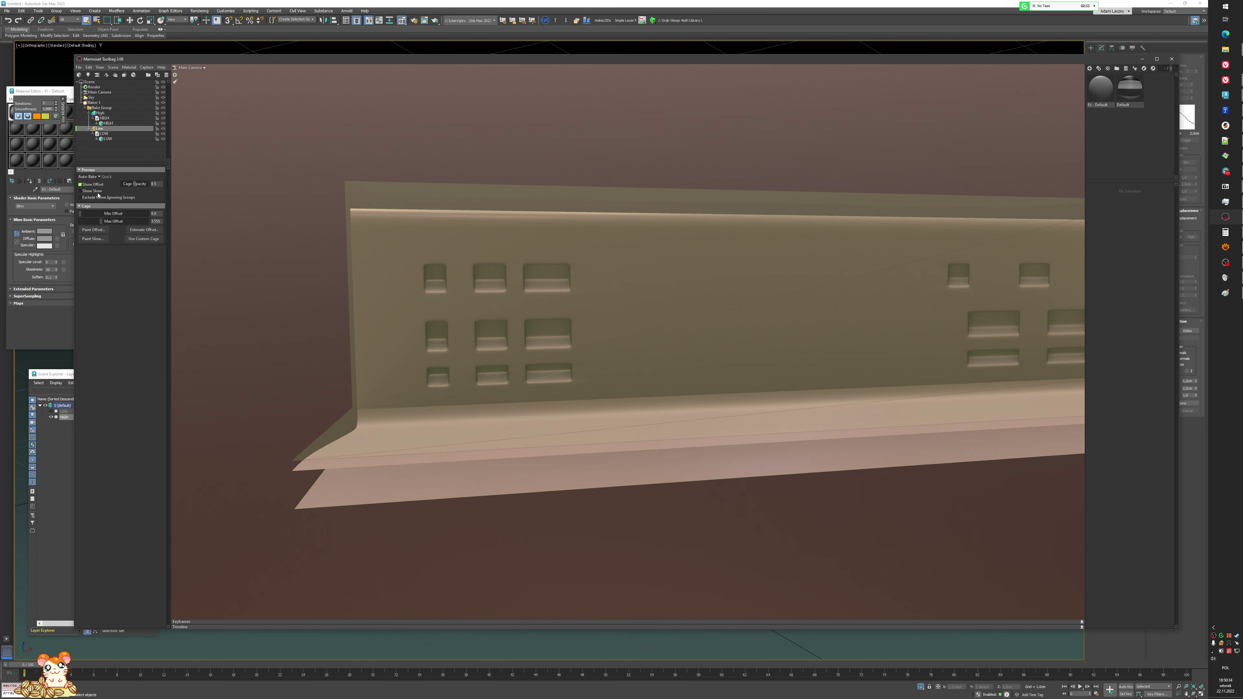
click(93, 238)
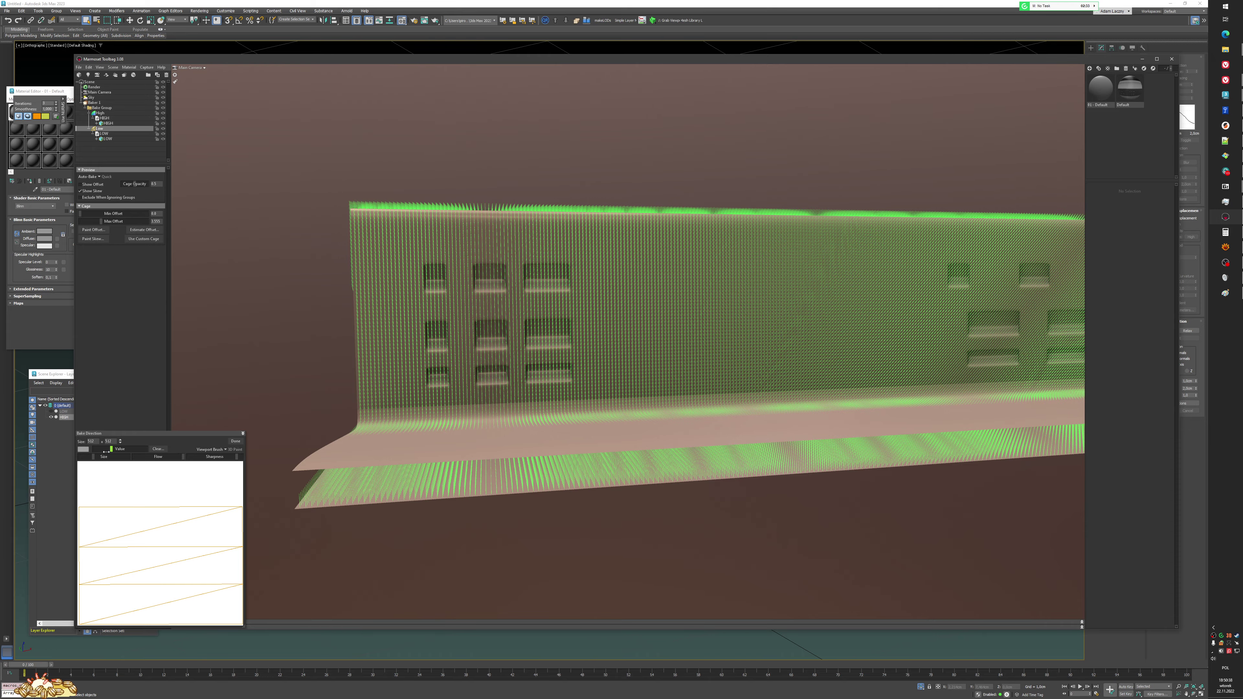
- Paint black skew values over the group of nine window recesses at the near end of the wall
drag(214, 394, 647, 339)
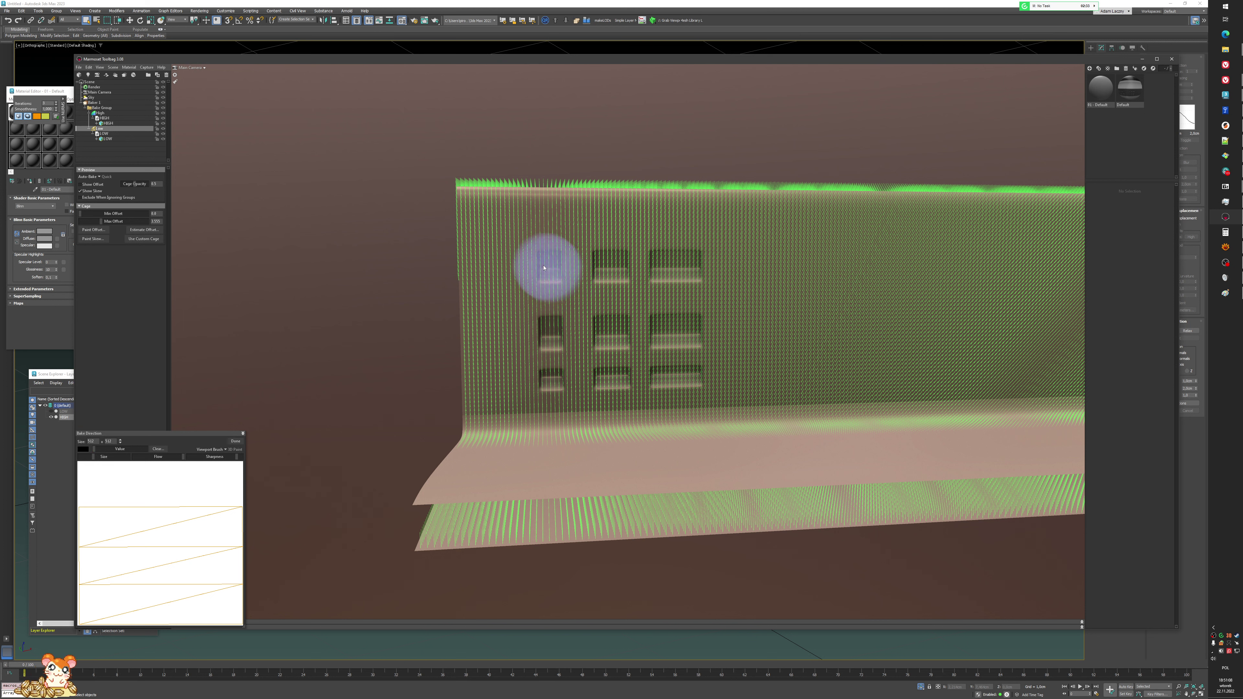
mouse_move(598, 267)
mouse_down()
mouse_move(694, 258)
mouse_move(699, 328)
mouse_move(547, 337)
mouse_up()
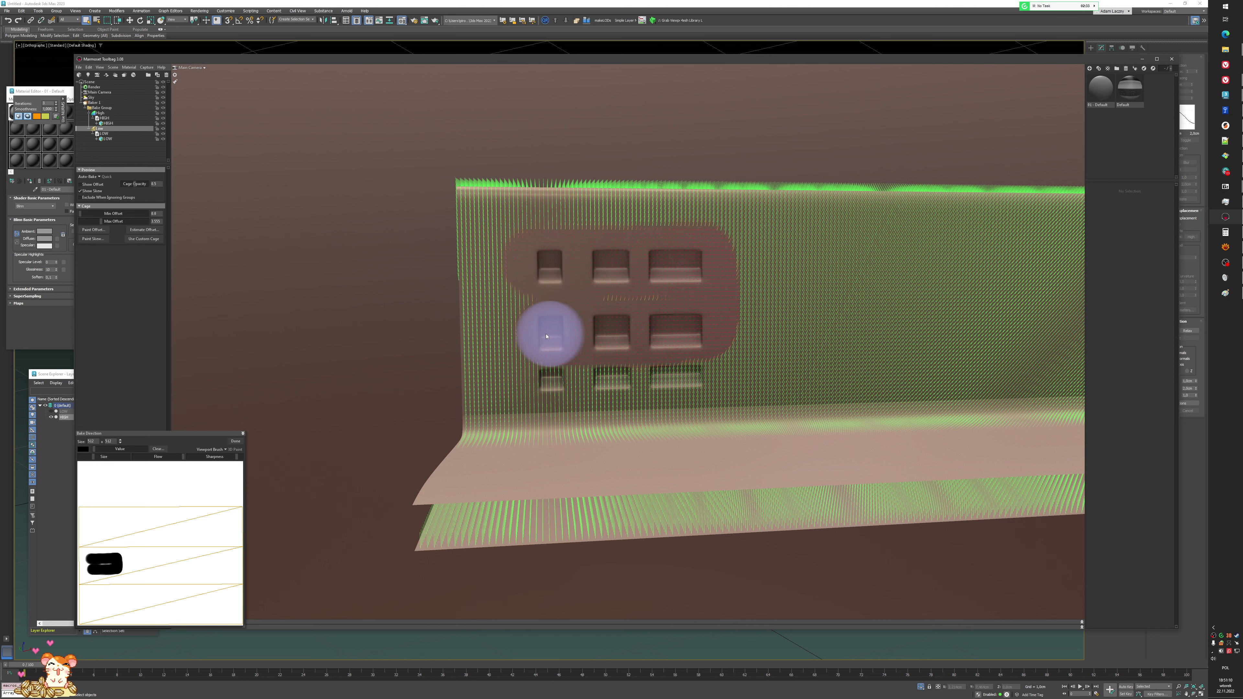
drag(590, 370, 537, 364)
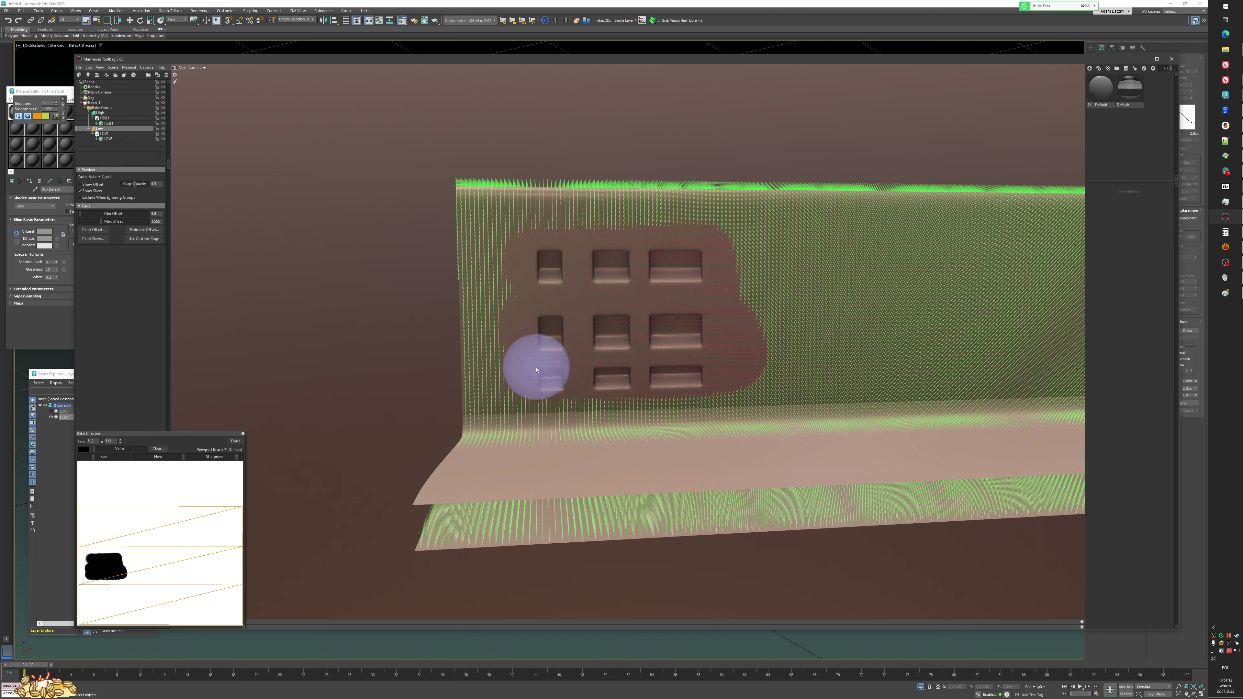
mouse_move(809, 351)
alt+mouse_down()
mouse_move(796, 338)
mouse_move(797, 348)
alt+mouse_up()
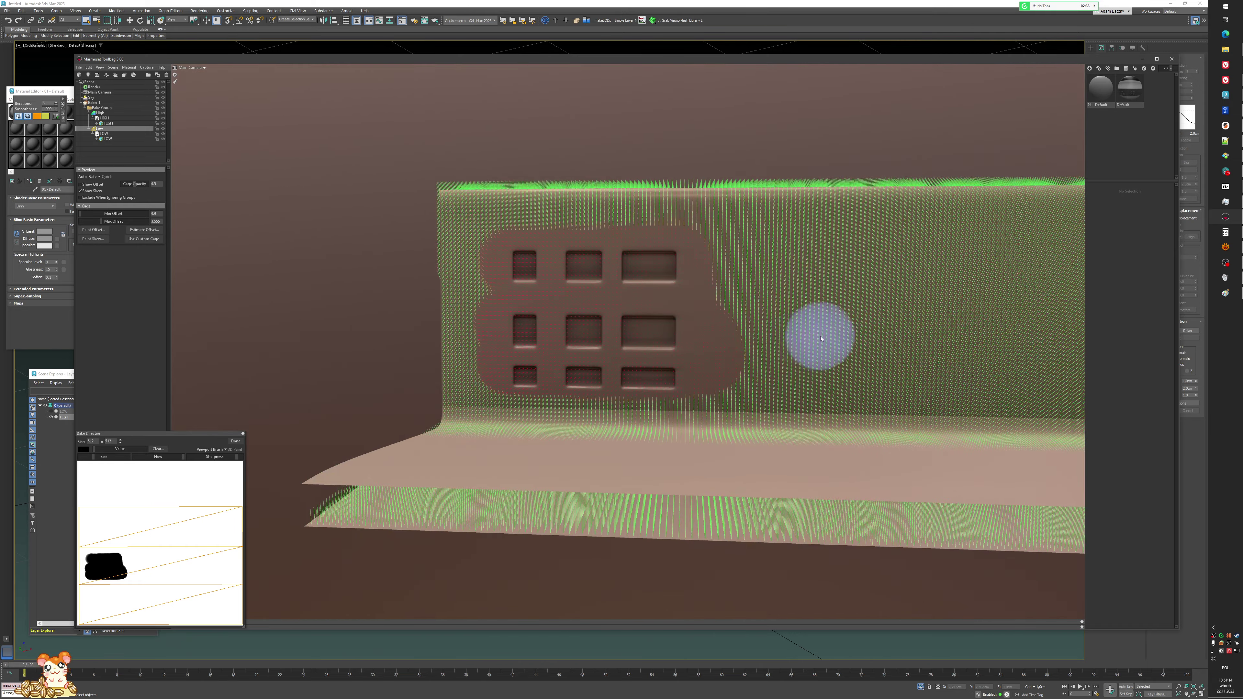
- Paint black skew values over the six window recesses at the wall's far end and finish skew painting
alt+middle_drag(821, 337, 552, 359)
mouse_move(702, 323)
mouse_down()
mouse_move(685, 311)
mouse_move(832, 311)
mouse_move(883, 366)
mouse_move(720, 364)
mouse_move(713, 381)
mouse_move(907, 412)
mouse_move(699, 419)
mouse_move(916, 425)
mouse_up()
alt+drag(575, 366, 633, 375)
scroll(634, 374, down, 3)
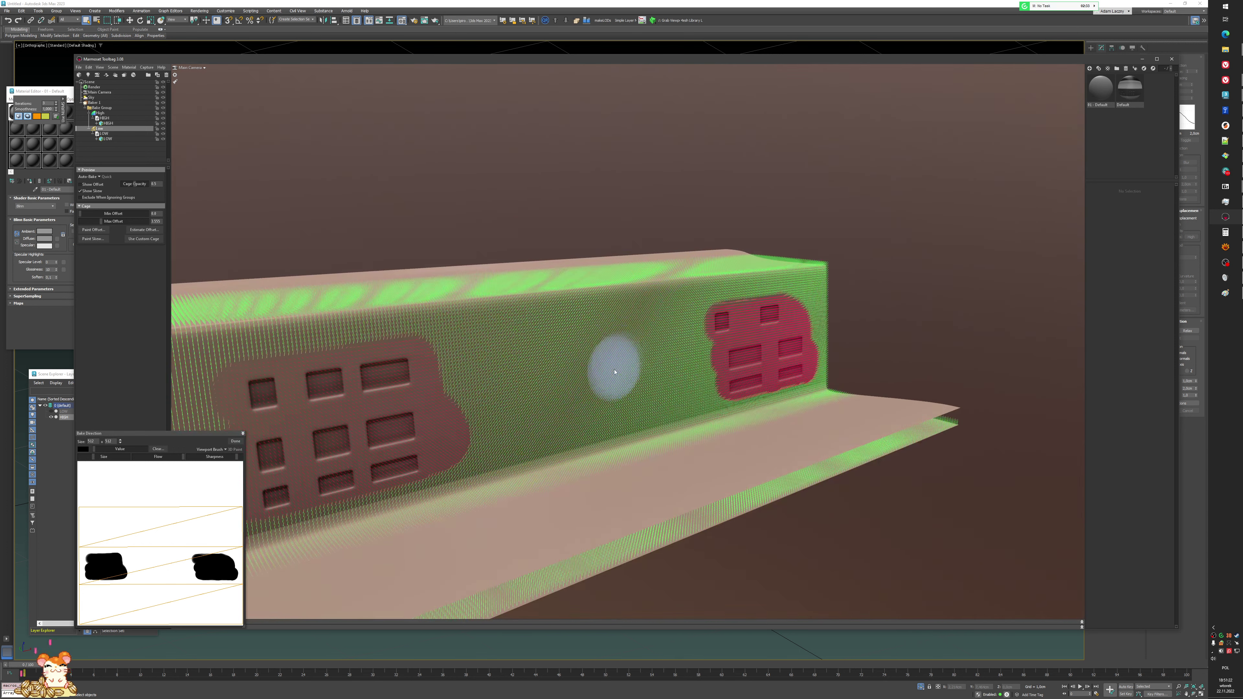
click(232, 443)
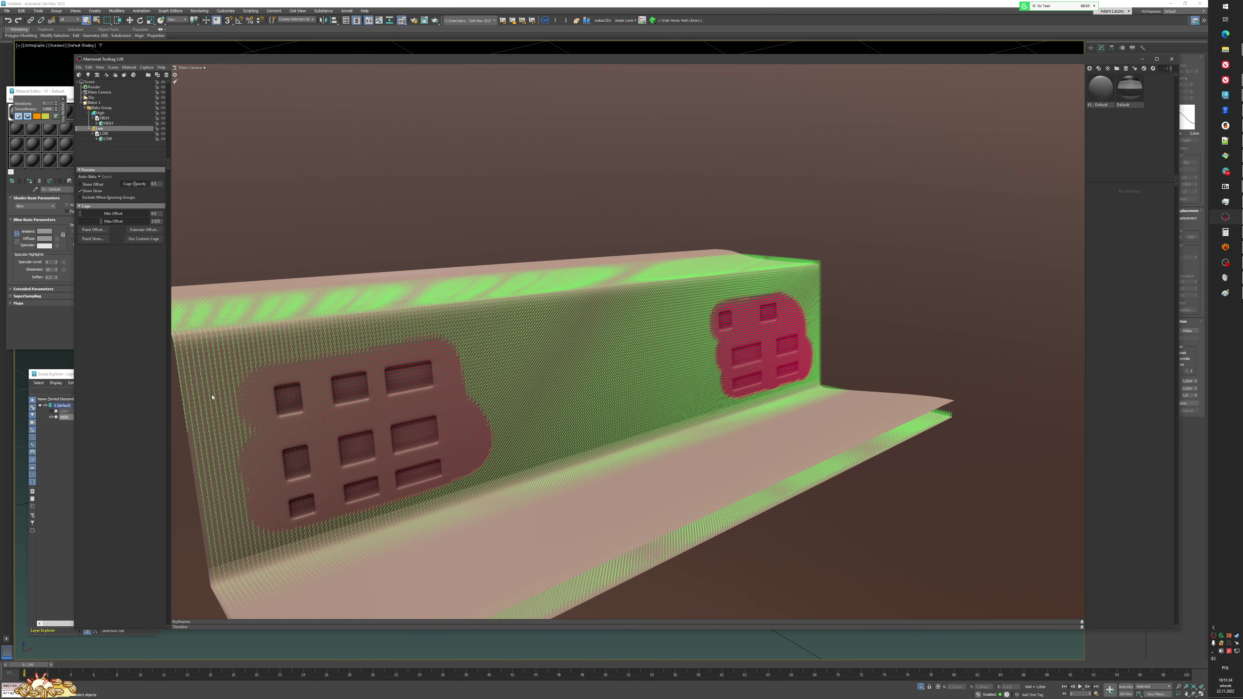
- Bake the maps with the painted skew and preview the window recesses on the low-poly mesh
click(90, 103)
alt+drag(303, 193, 331, 184)
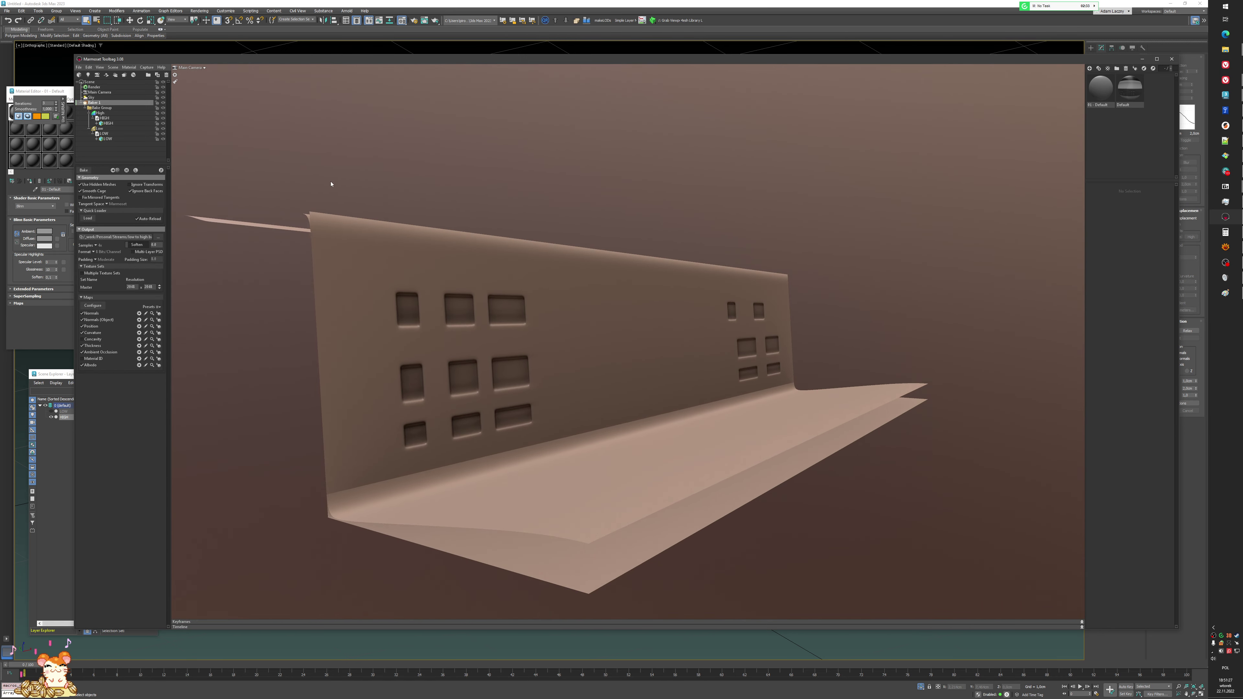
click(126, 171)
alt+drag(451, 166, 717, 372)
click(617, 372)
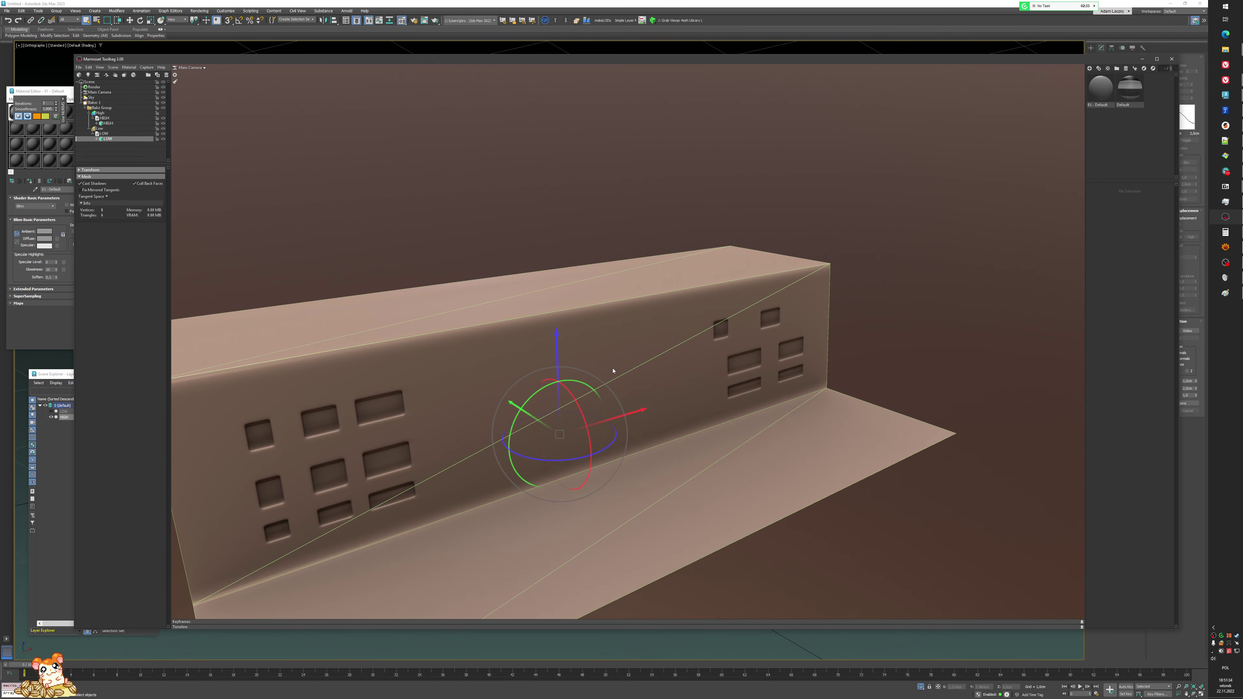
scroll(640, 252, up, 1)
scroll(640, 251, down, 1)
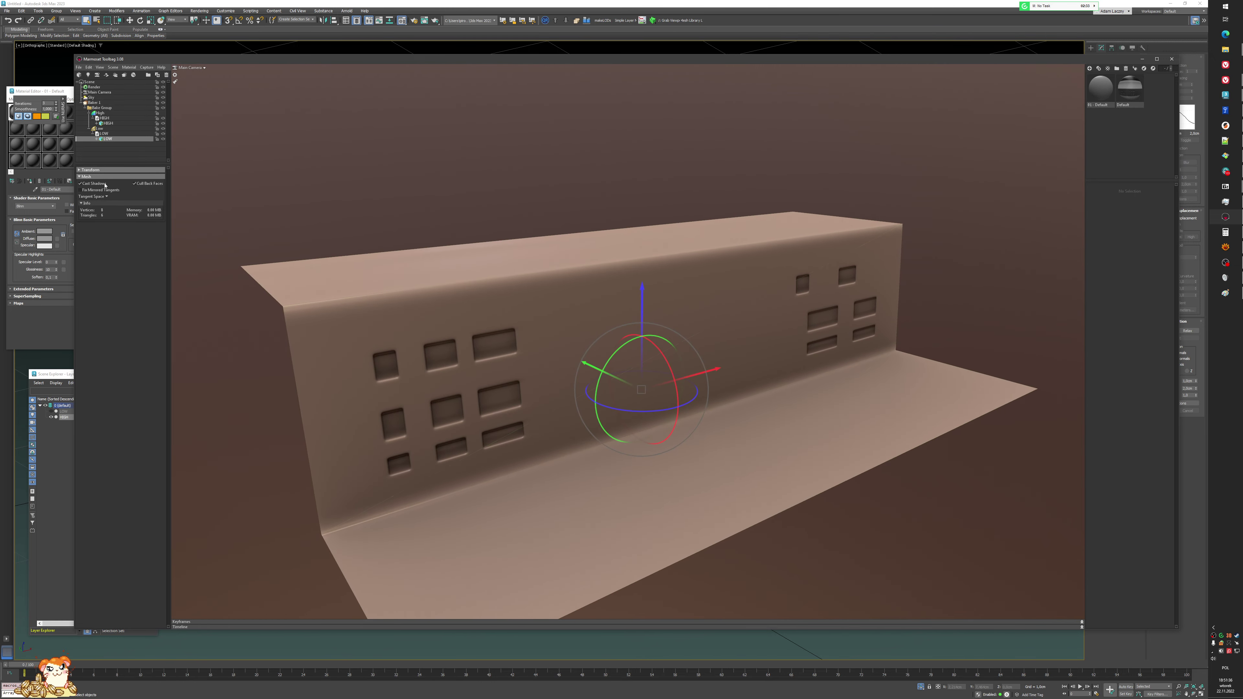
- Open an enlarged preview of the baked normal map from the low-poly's Default material
click(104, 123)
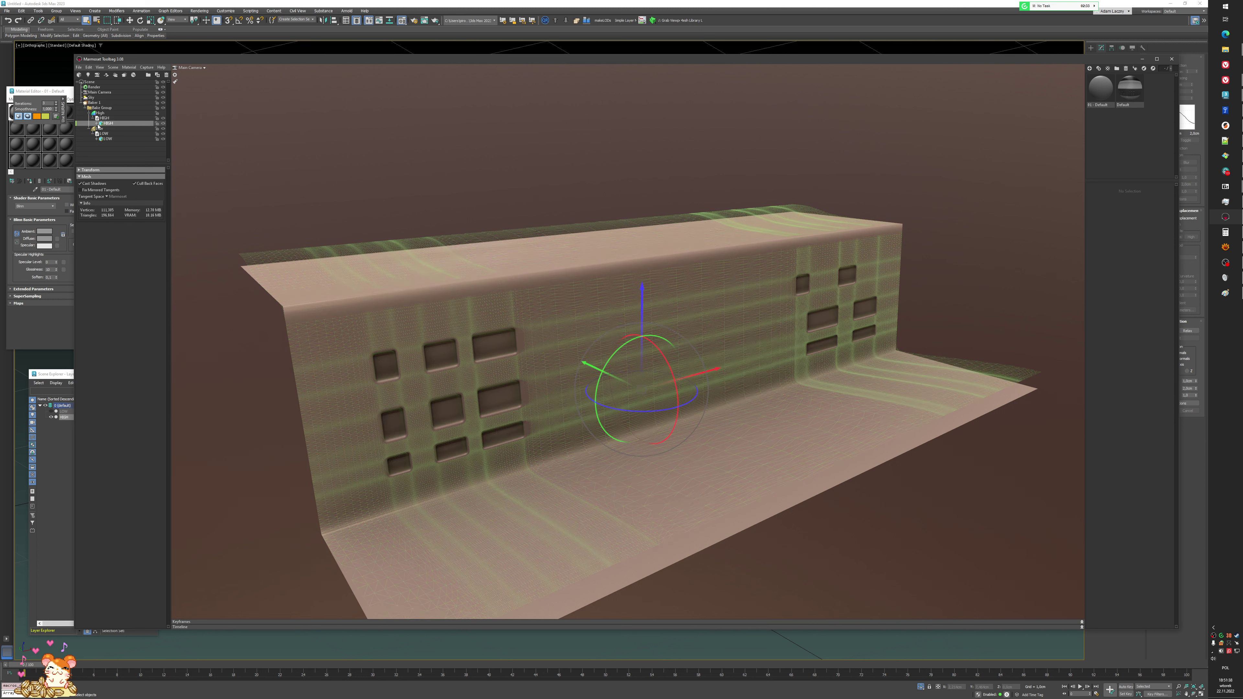
click(118, 133)
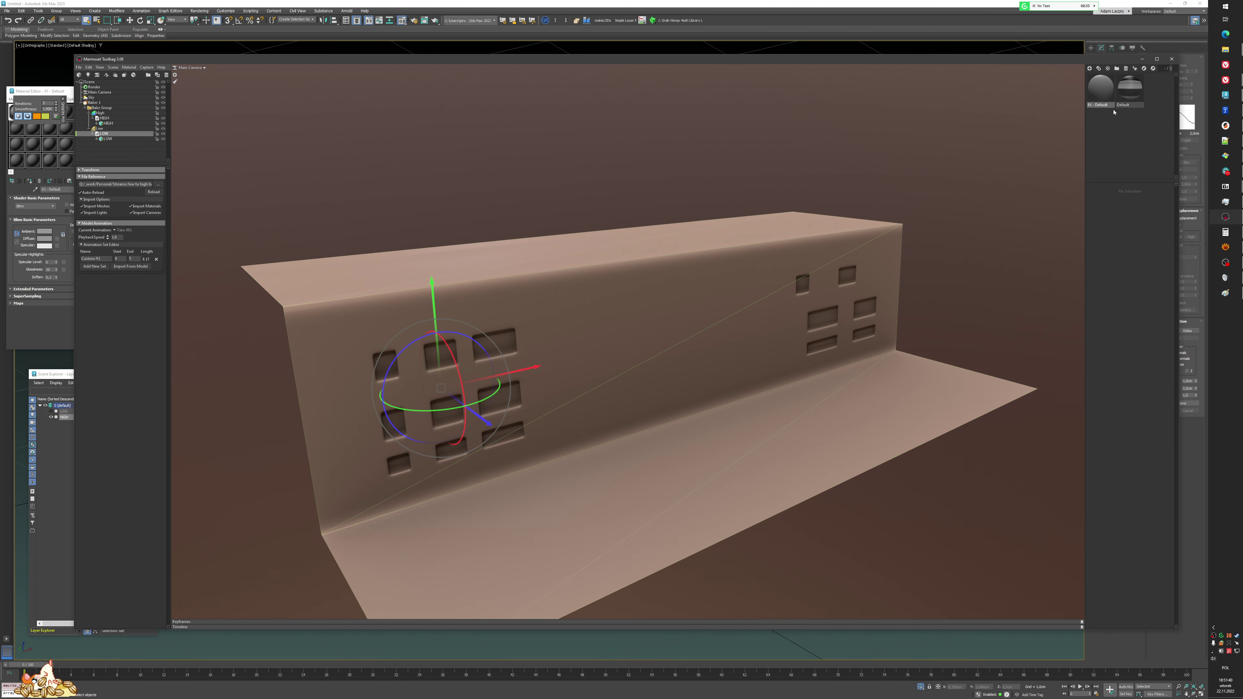
click(1130, 87)
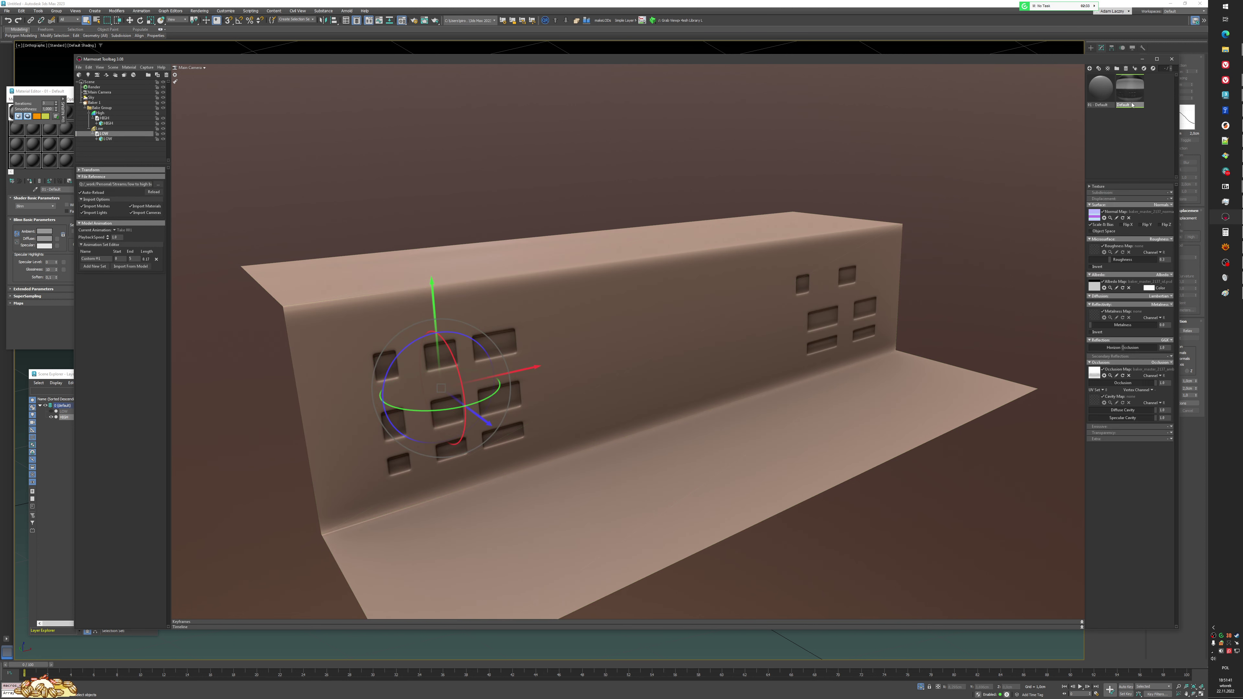
click(1111, 218)
drag(382, 178, 374, 133)
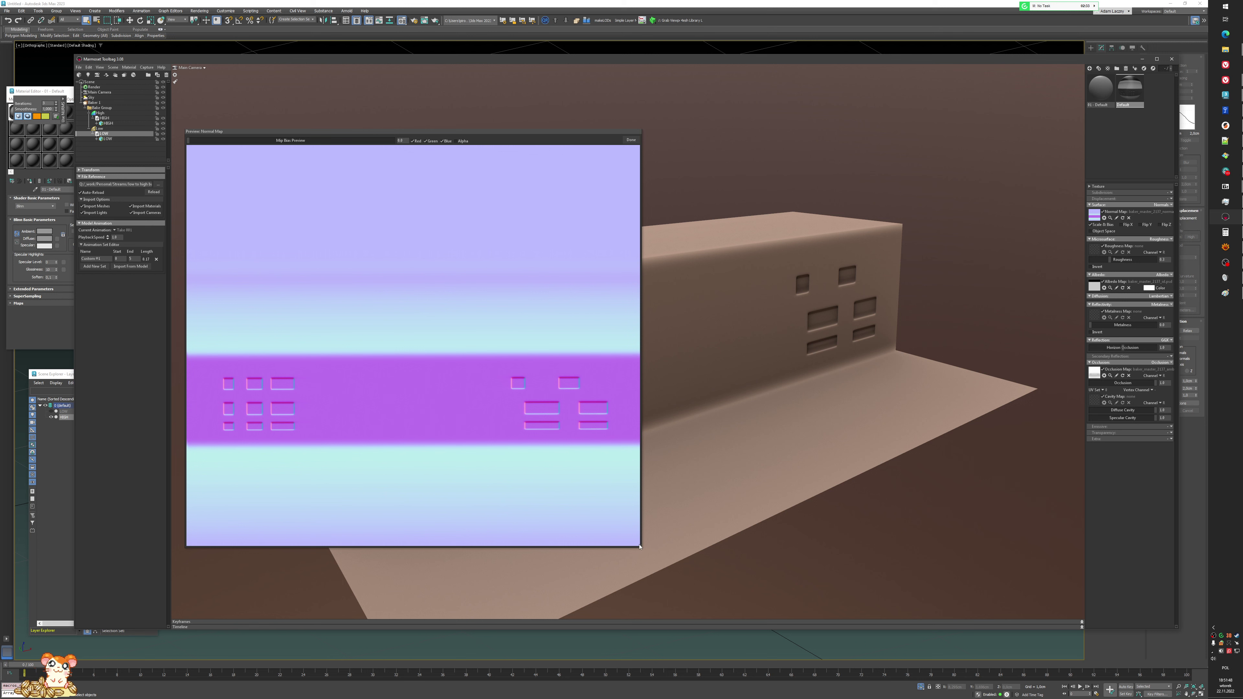
drag(641, 548, 729, 610)
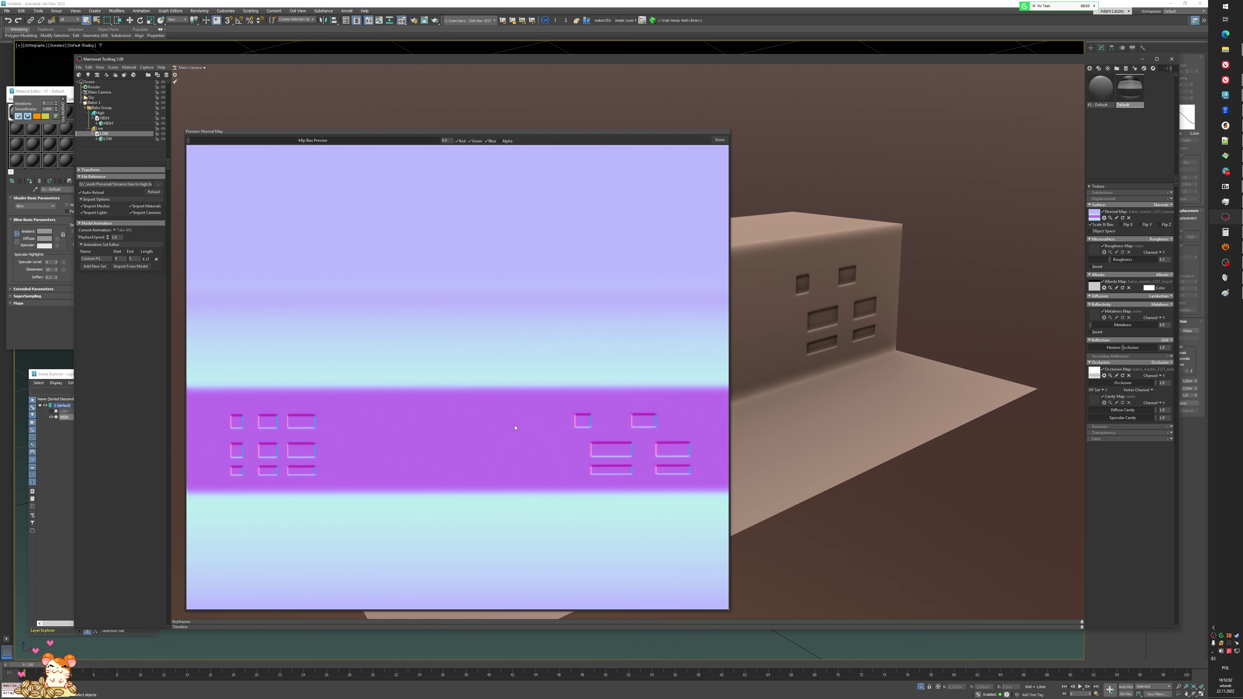
- Turn the material's normal map off to inspect the bare low-poly shading, and turn it back on
middle_drag(867, 344, 905, 344)
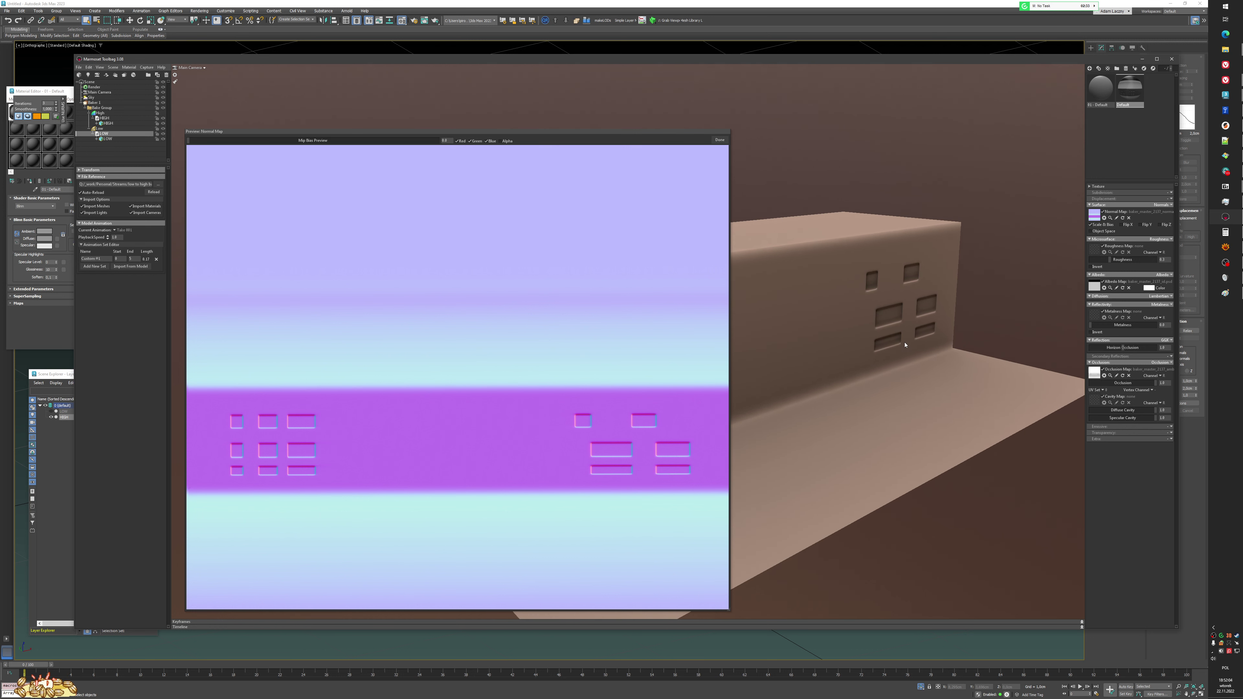
click(1104, 213)
mouse_move(938, 325)
mouse_down()
mouse_move(950, 322)
mouse_move(824, 332)
mouse_move(924, 344)
mouse_move(908, 306)
mouse_up()
scroll(904, 302, down, 5)
middle_drag(855, 347, 979, 345)
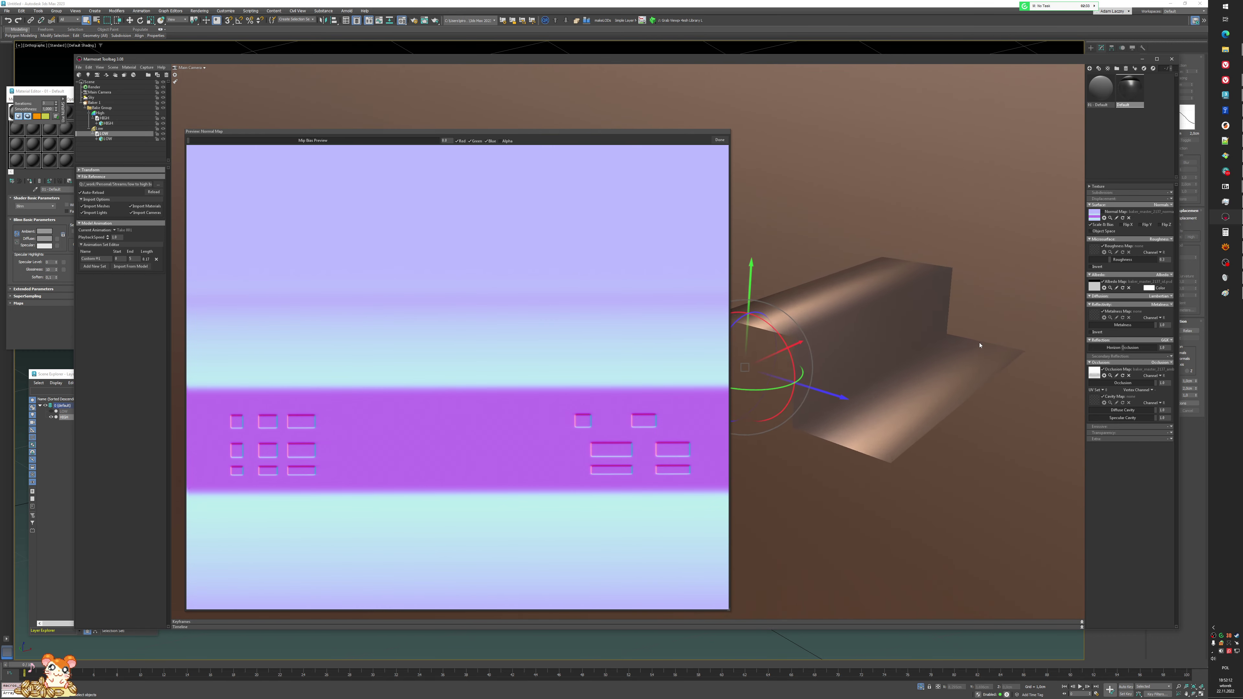
drag(903, 372, 828, 331)
scroll(882, 349, up, 4)
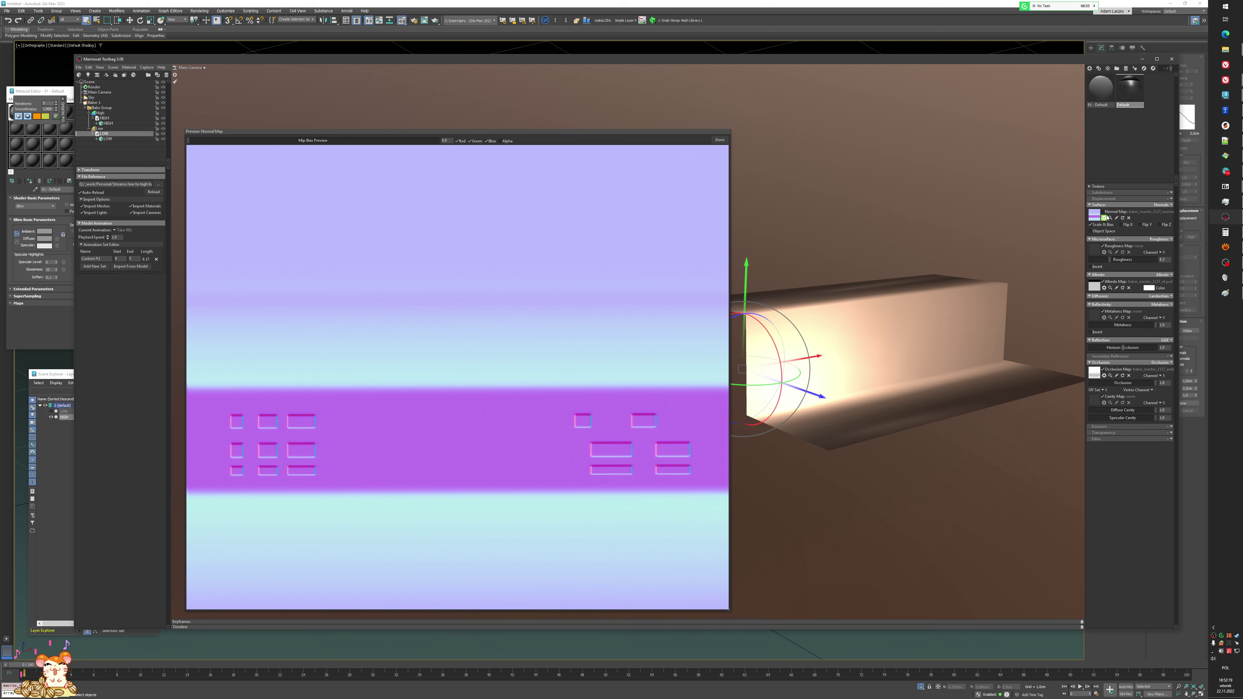
click(1107, 215)
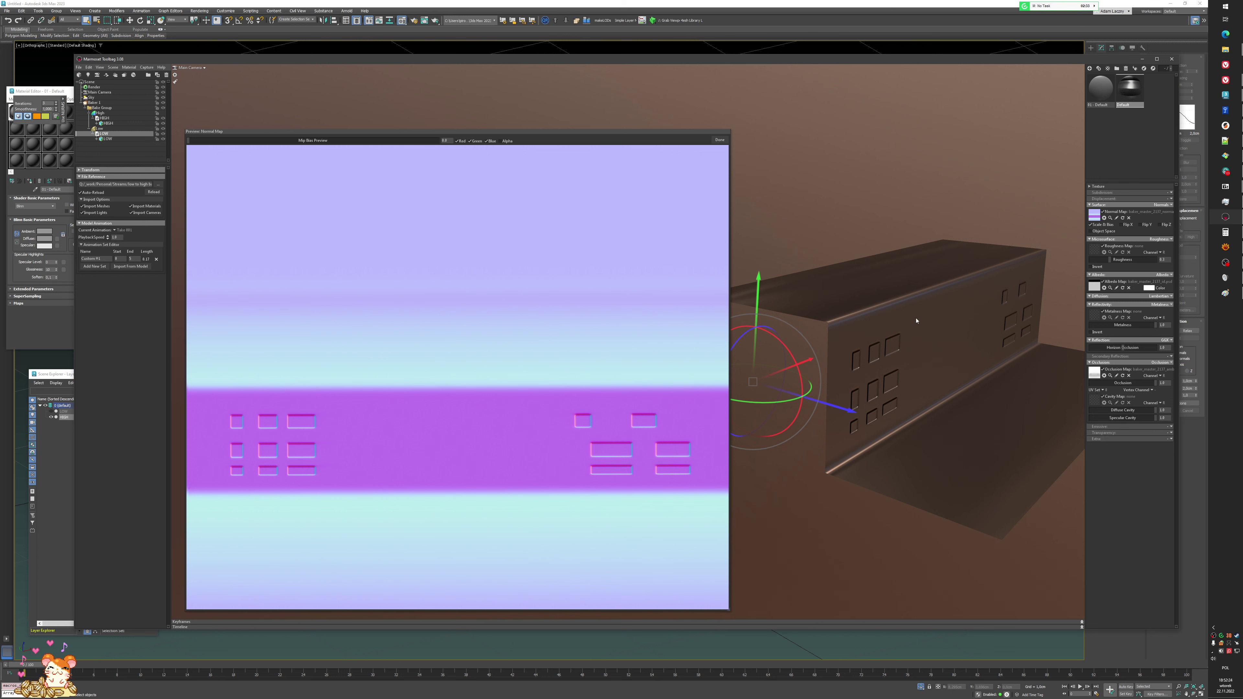
- Examine the shading of the baked recesses and edges on the low-poly from several angles beside the normal map preview
drag(867, 360, 890, 304)
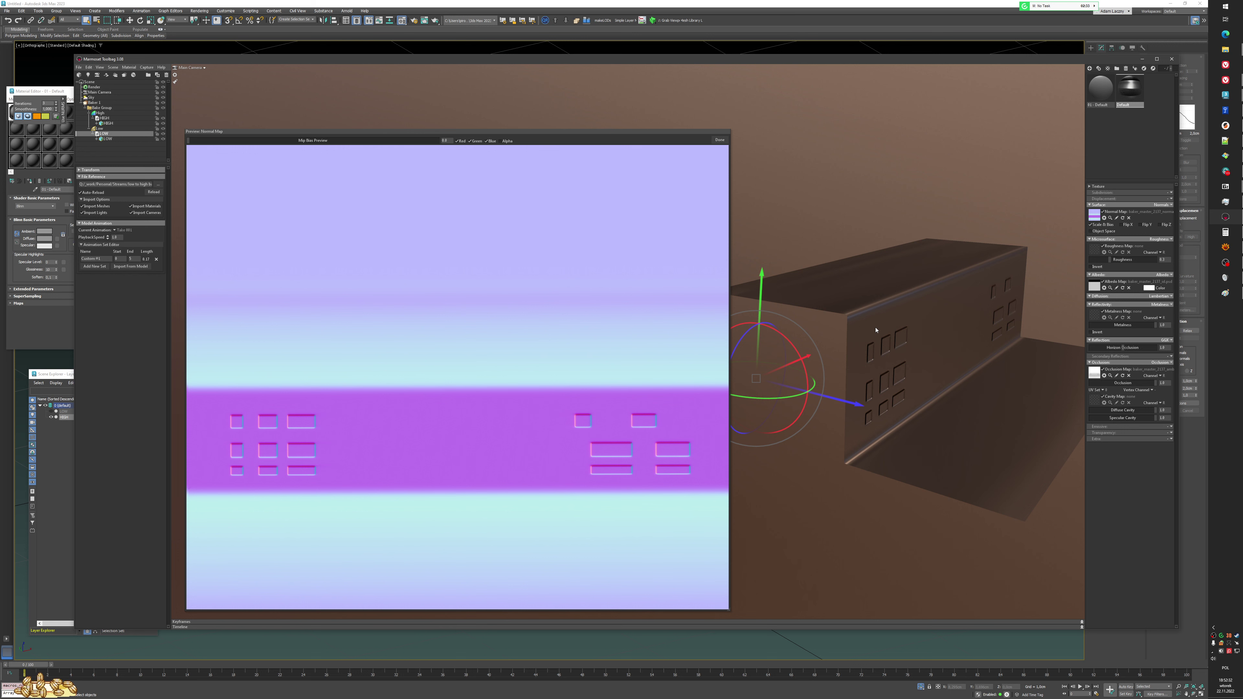
drag(878, 321, 858, 353)
scroll(890, 346, up, 2)
scroll(864, 357, down, 2)
drag(384, 132, 382, 122)
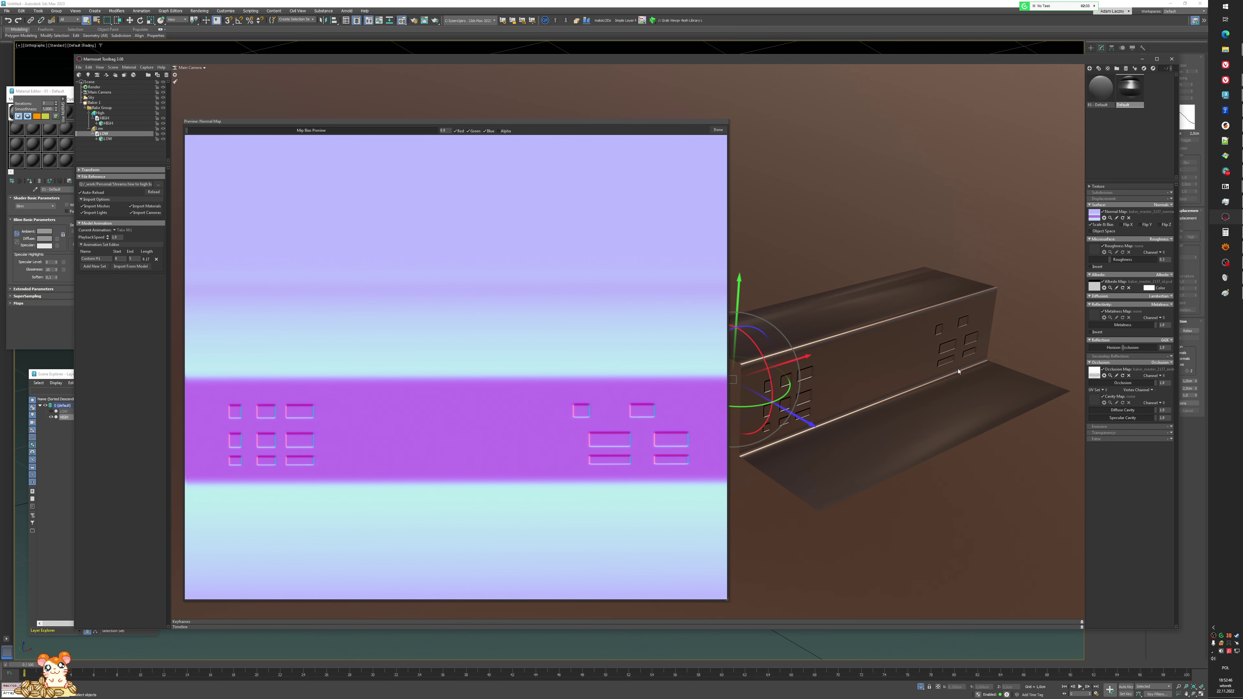
- View the low-poly end-on and show the high-poly through the bake project to compare the recess depth
drag(958, 372, 989, 343)
middle_drag(988, 343, 838, 340)
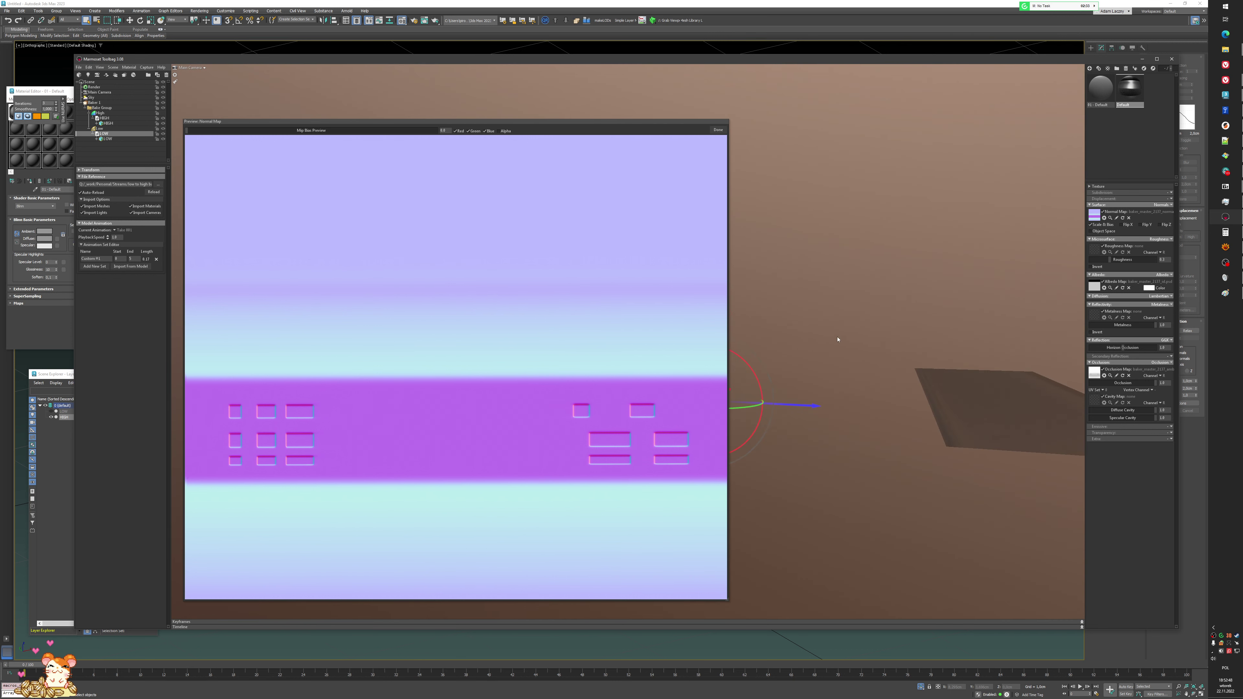
drag(838, 339, 759, 363)
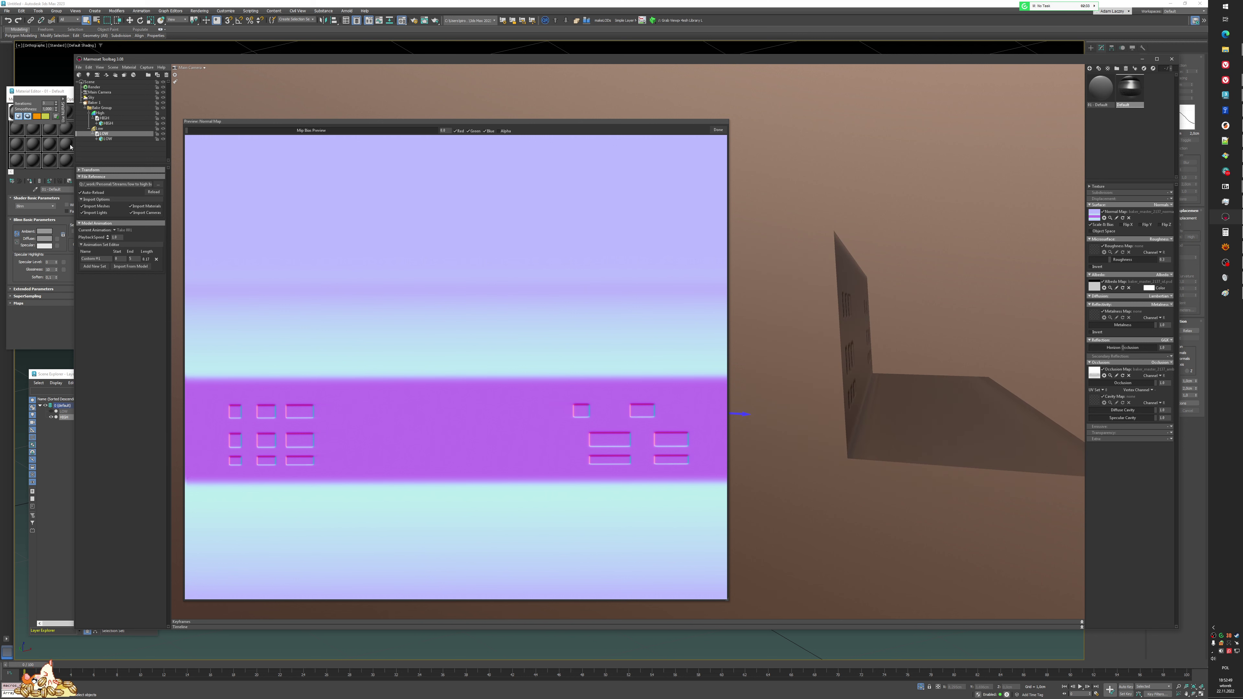
click(94, 103)
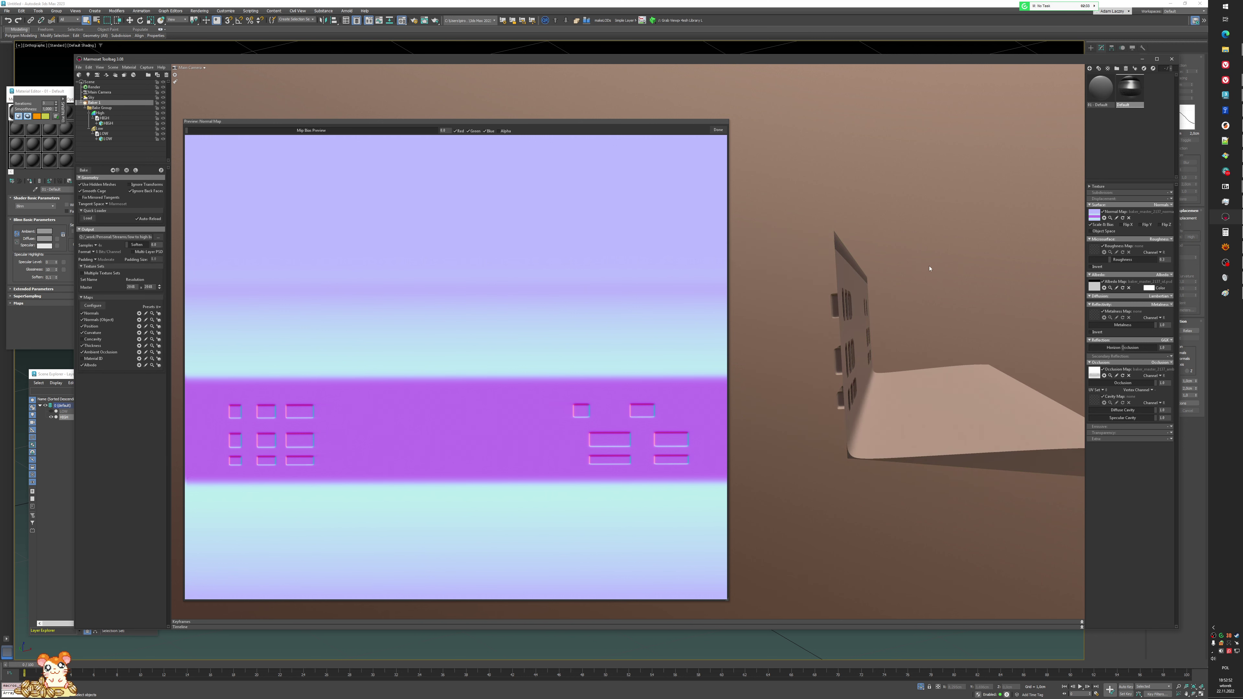
drag(930, 268, 898, 288)
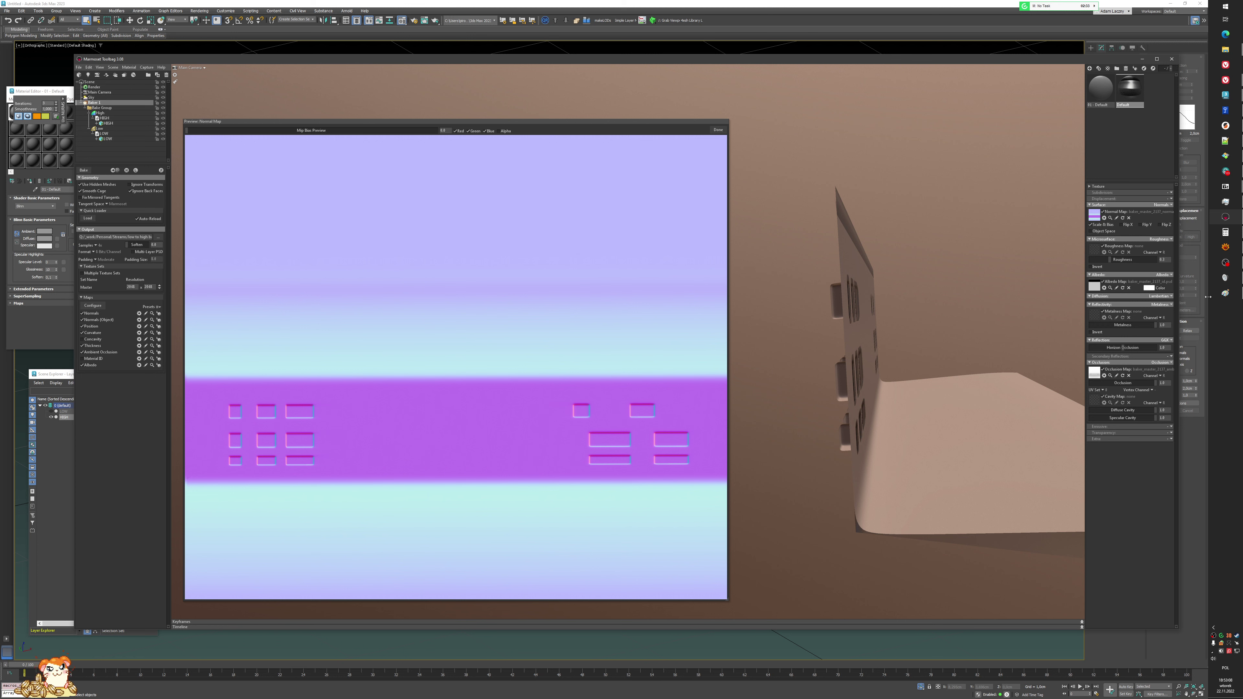
- Switch to Paint, set the brush colour to RGB 127, 127, 255 and scribble a patch below the profile sketch
click(1225, 293)
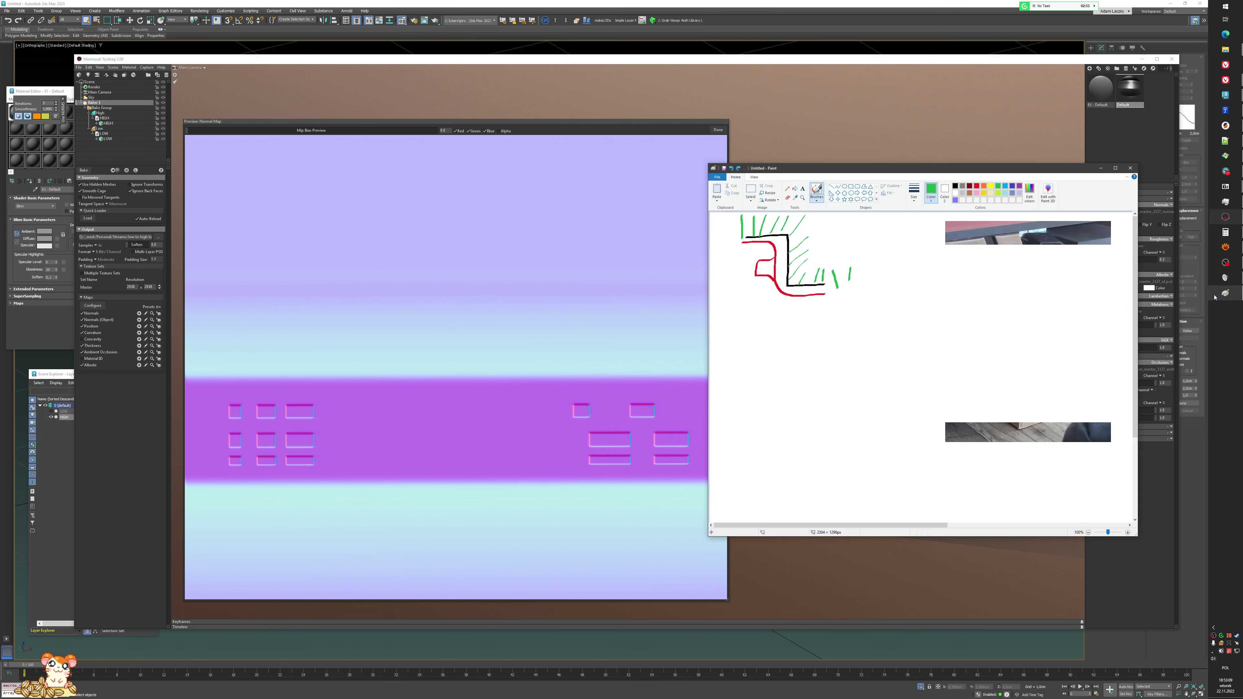
click(1030, 192)
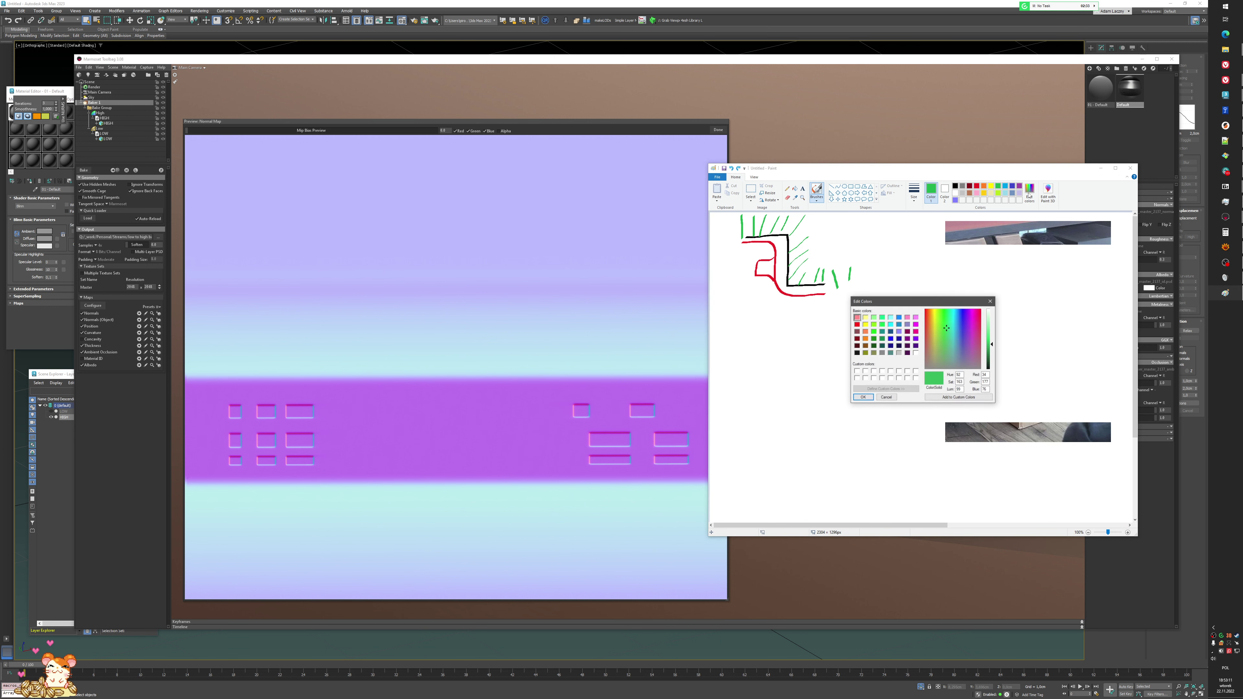
double_click(985, 375)
text(127)
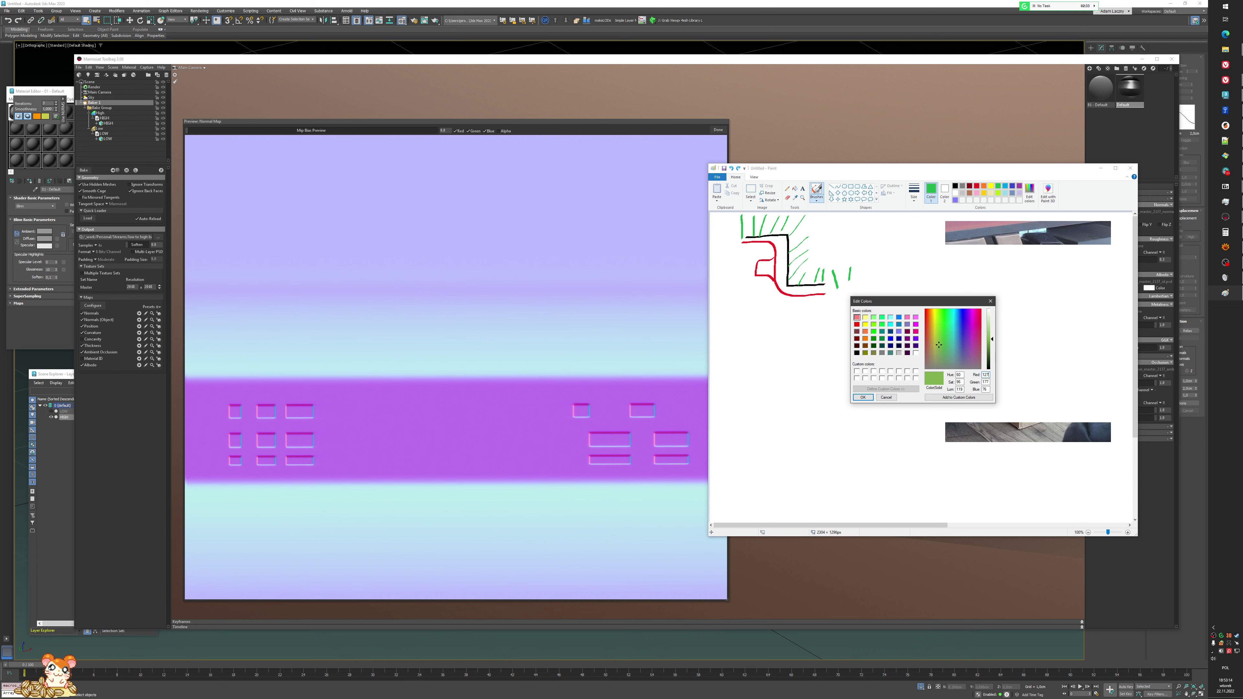
text(12)
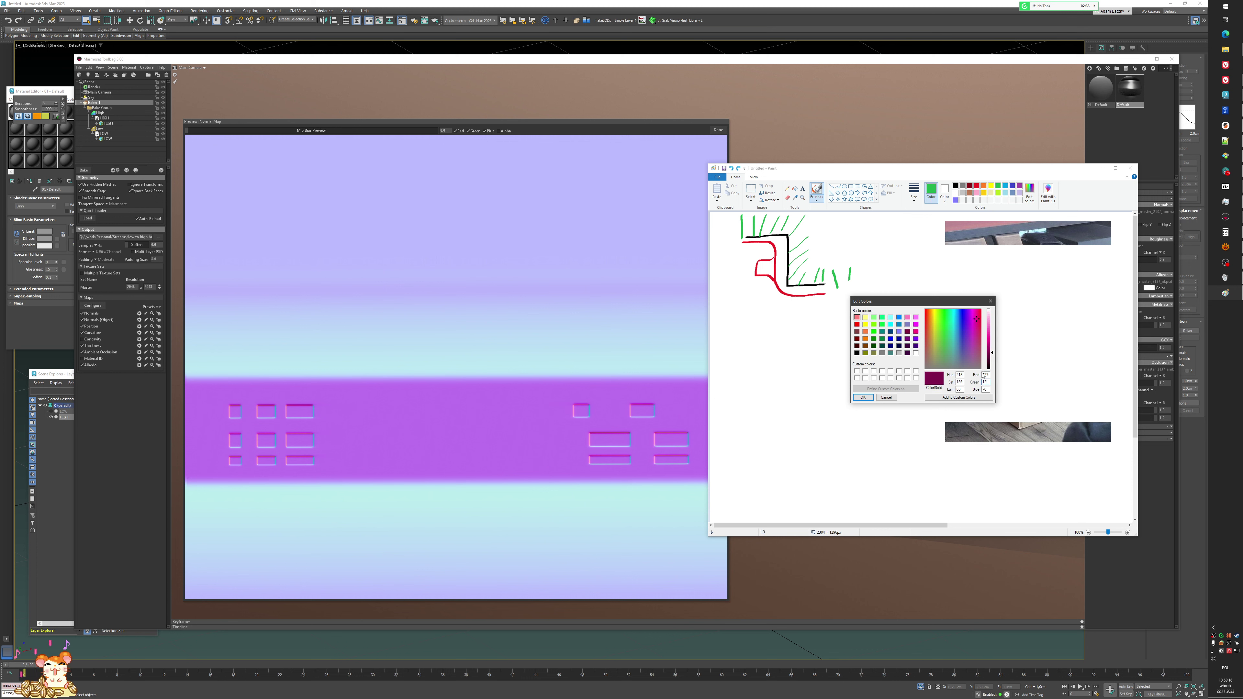
text(7)
key(Tab)
text(255)
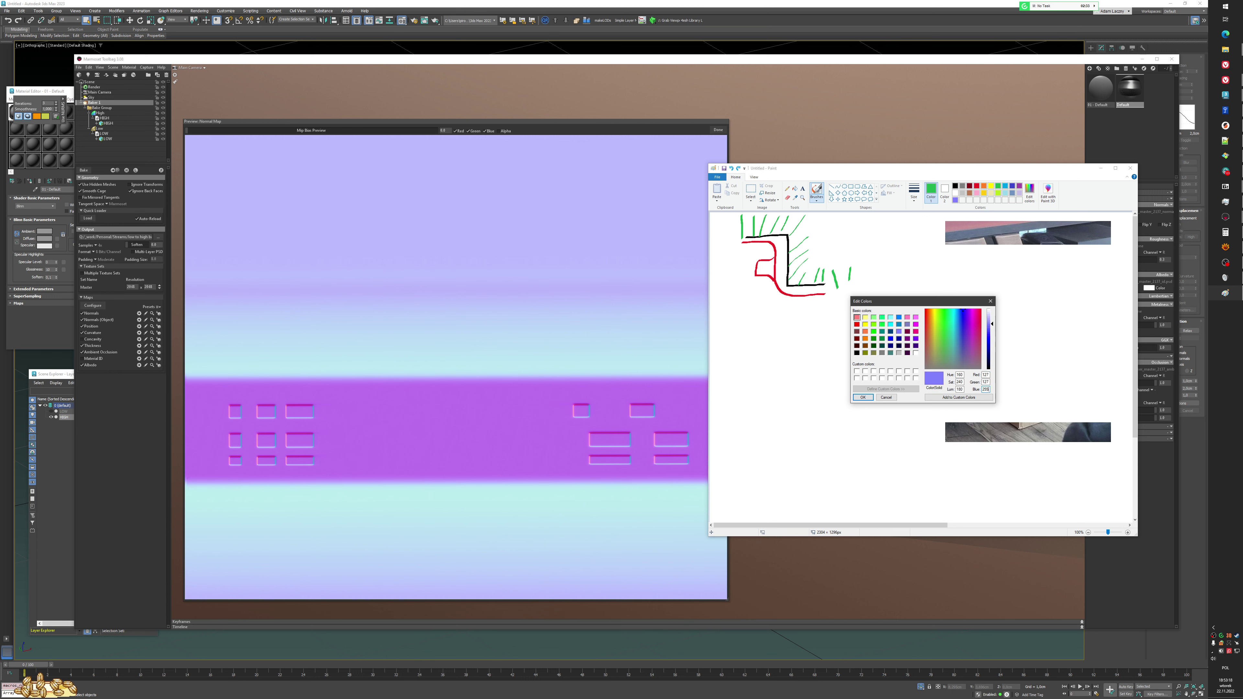
key(Return)
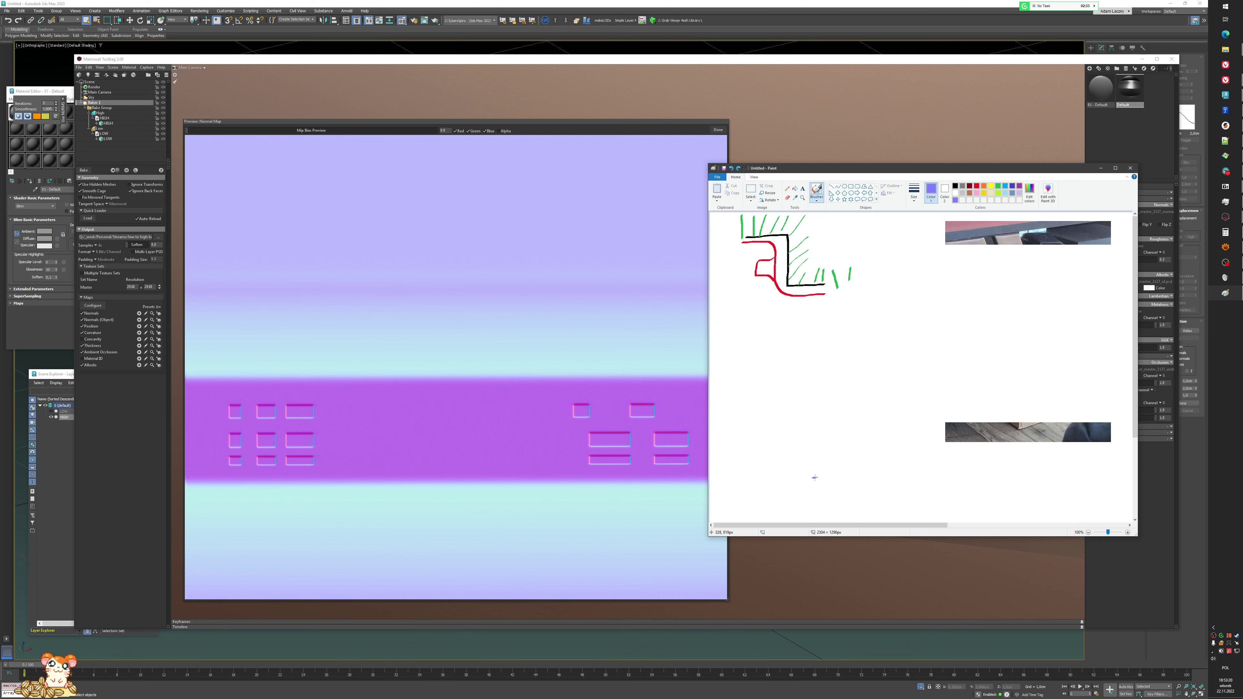
mouse_move(827, 490)
mouse_down()
mouse_move(773, 488)
mouse_move(807, 472)
mouse_move(791, 474)
mouse_up()
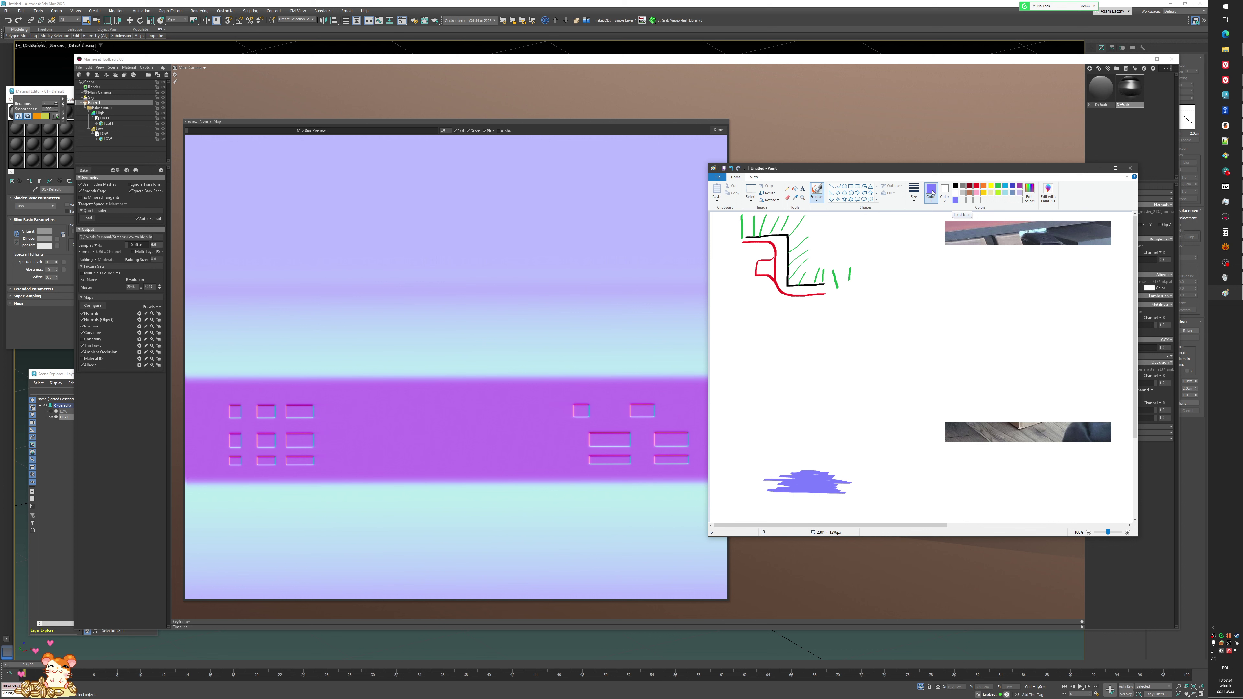
- Darken the brush colour to a stronger blue and draw a short horizontal line above the light-blue patch
click(1029, 192)
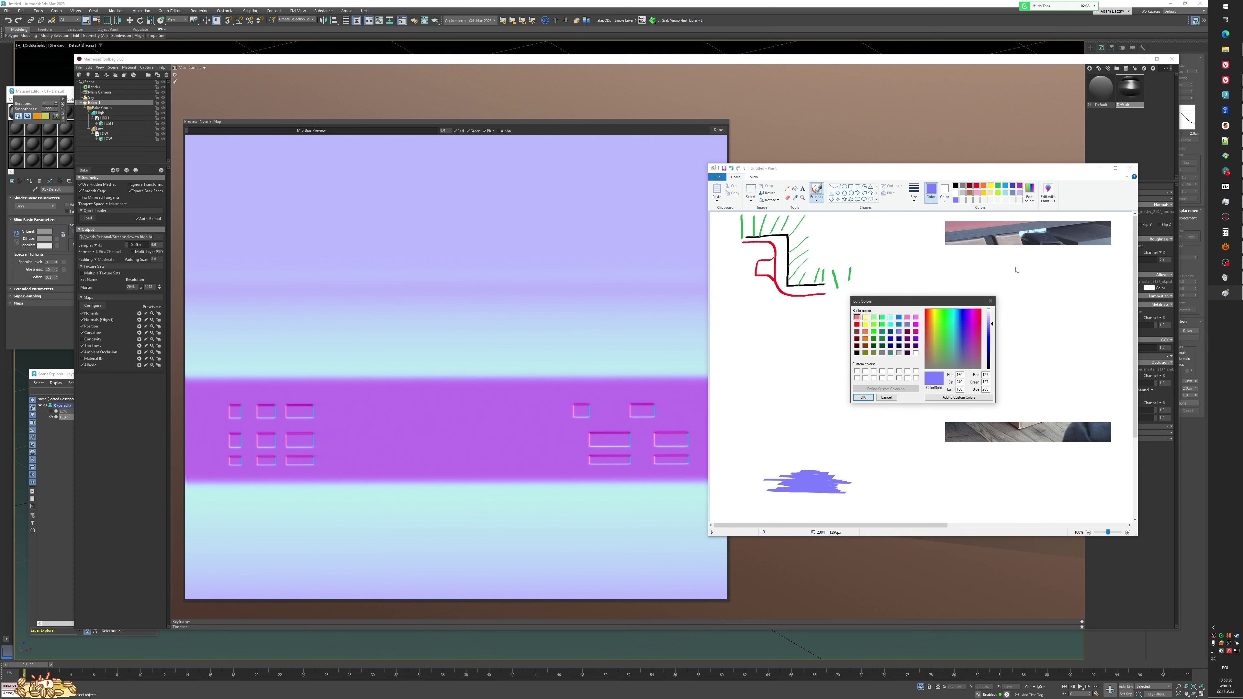
drag(992, 323, 992, 326)
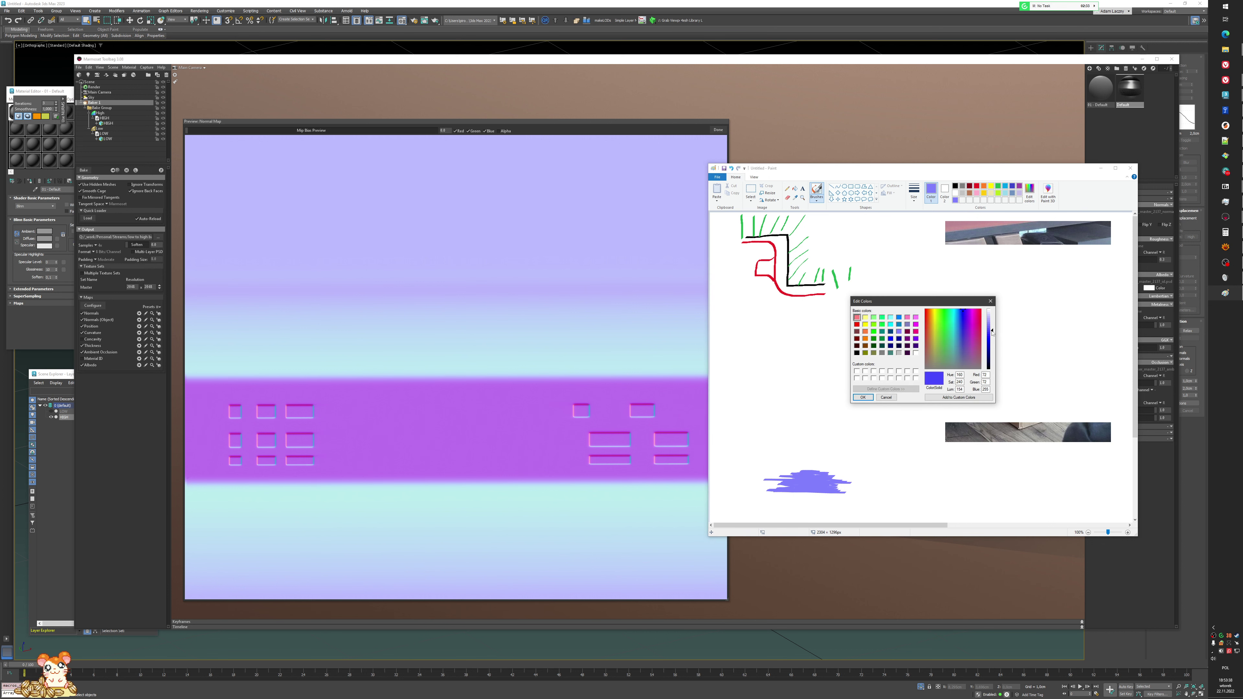
click(863, 397)
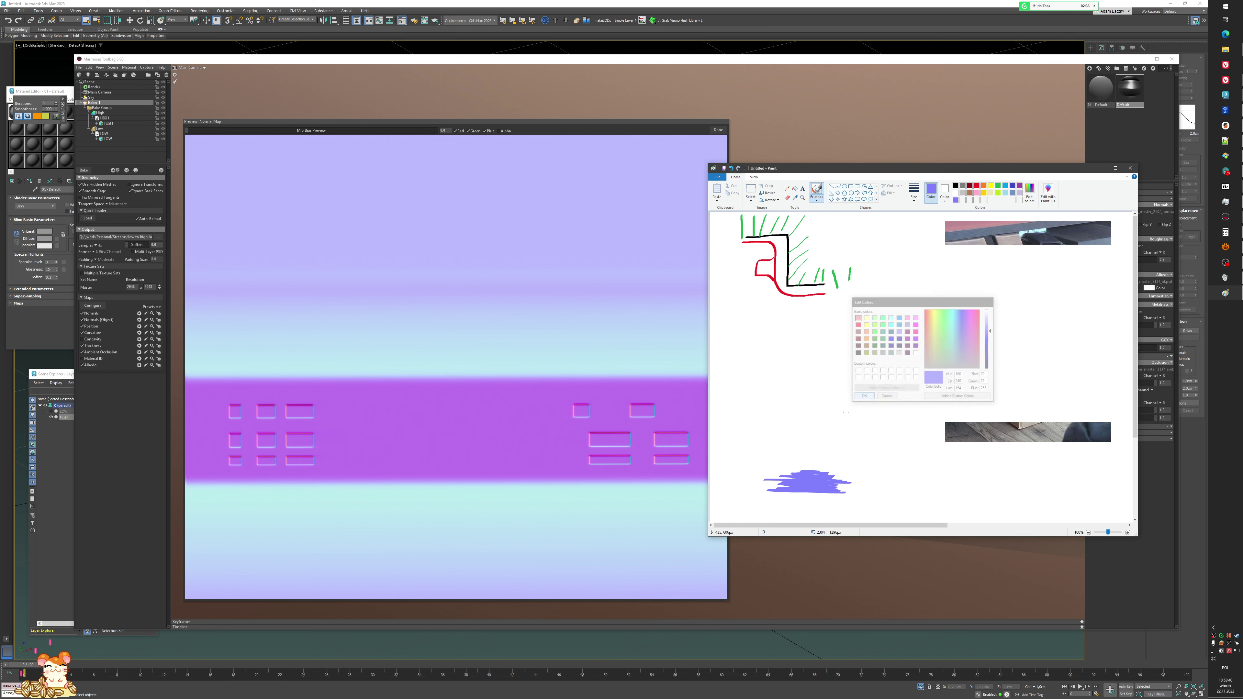
drag(791, 441, 829, 442)
- Set the brush colour to violet and draw two short horizontal lines above the dark-blue line in the Paint sketch
click(1029, 192)
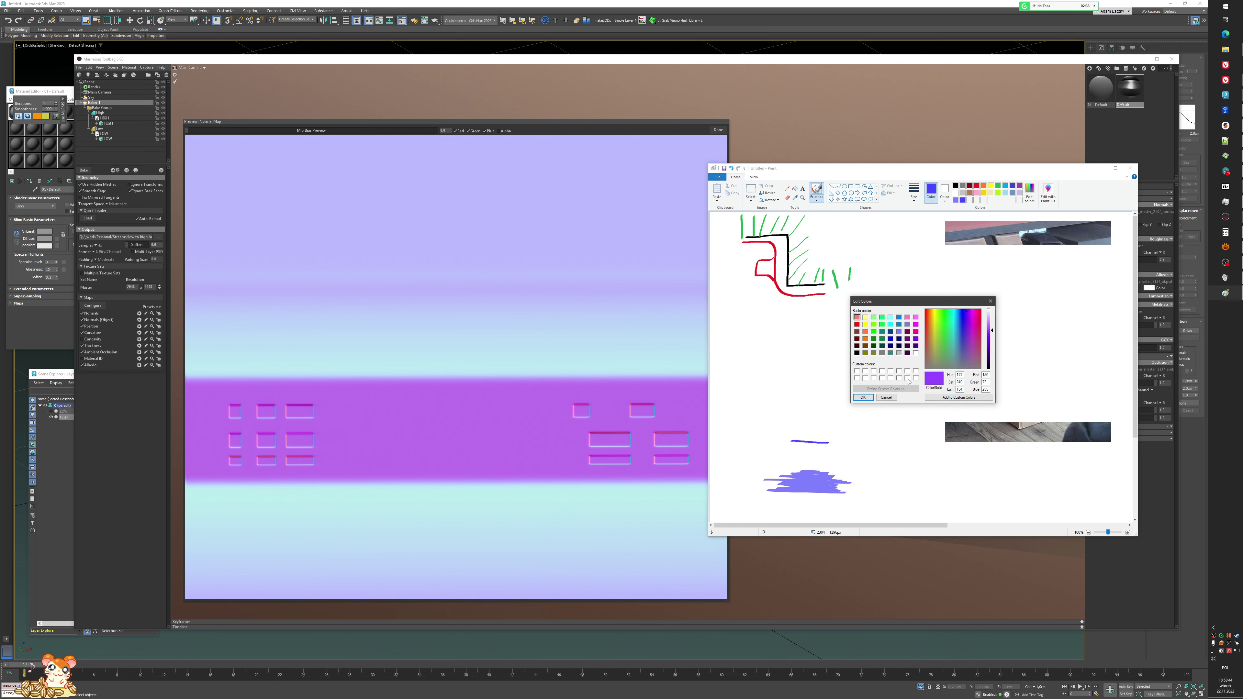
click(863, 398)
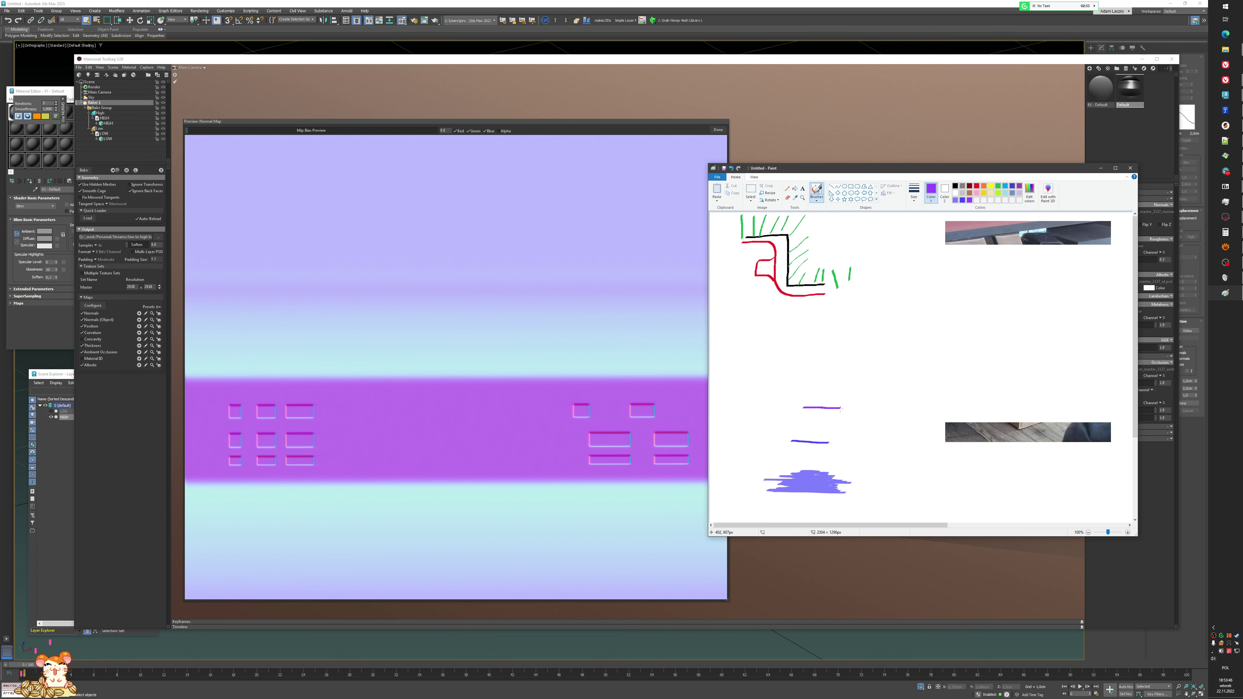
drag(840, 411, 798, 412)
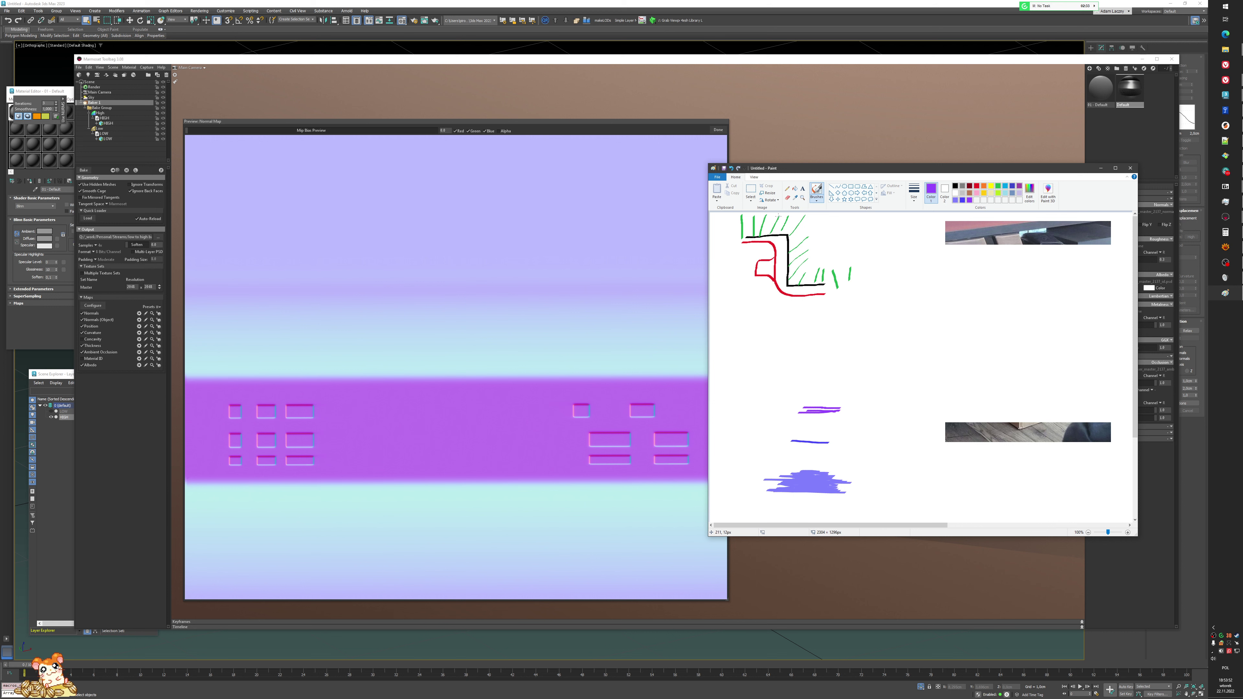
drag(890, 168, 904, 182)
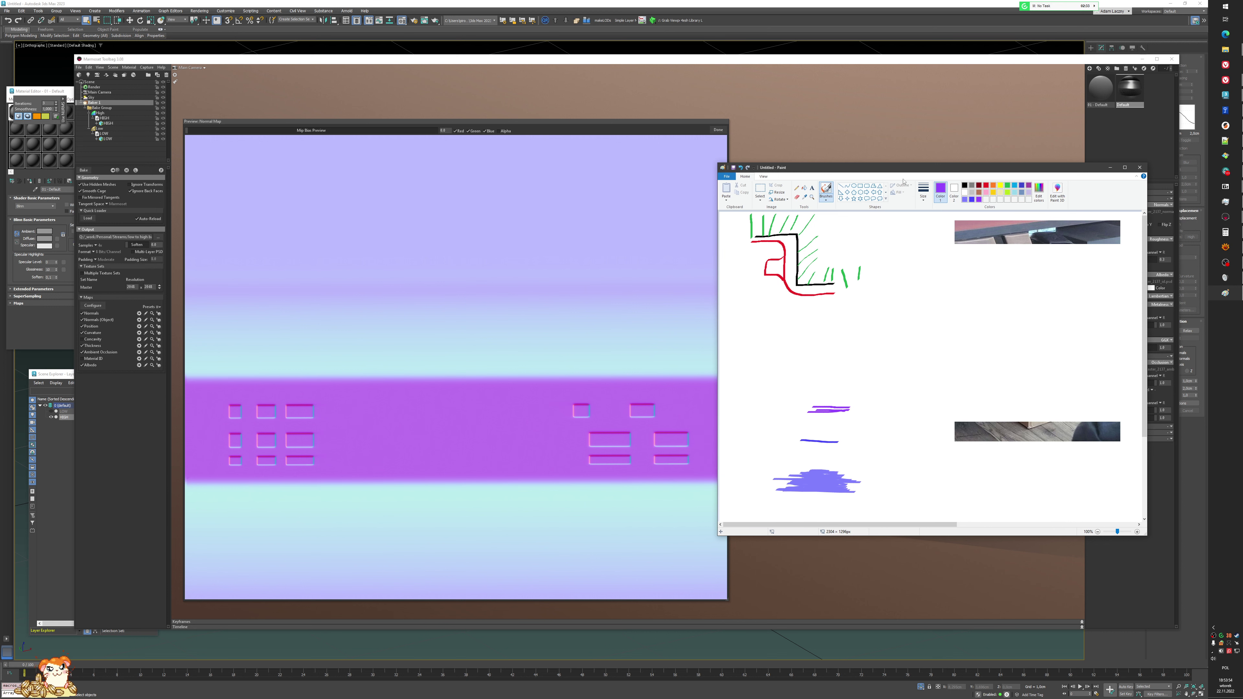
- Switch to Marmoset Toolbag and examine the baked wall and recesses from several angles beside the normal map preview
click(910, 157)
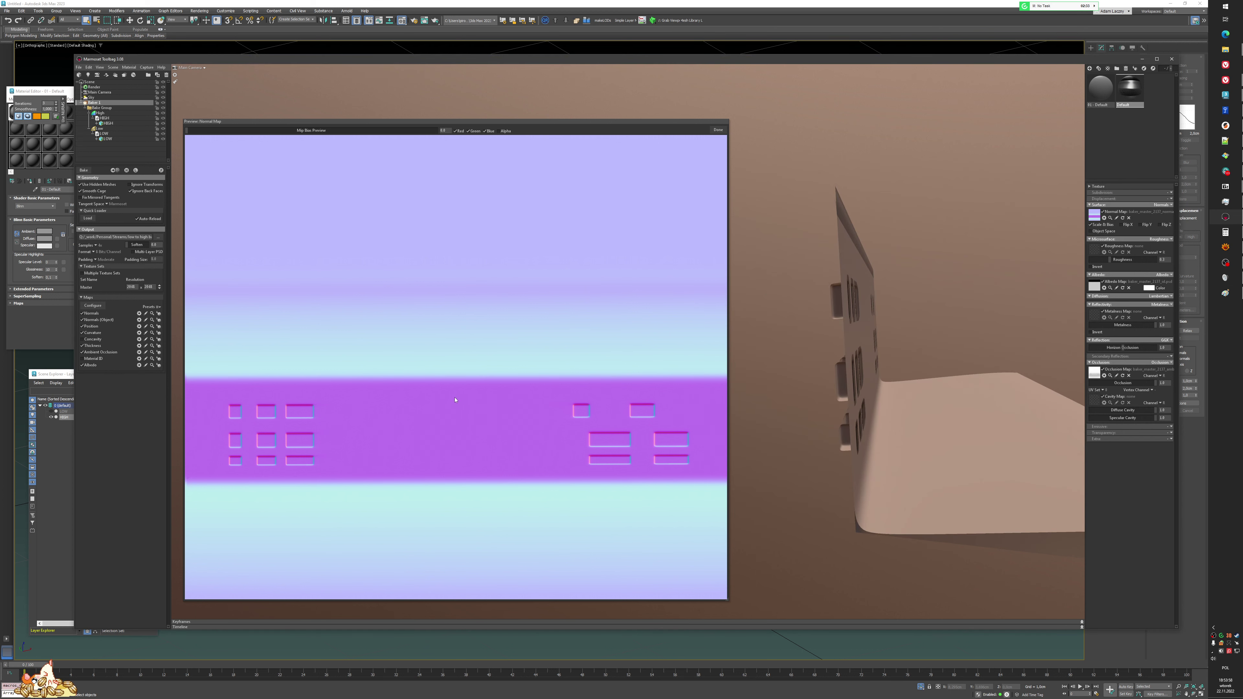
drag(849, 384, 817, 377)
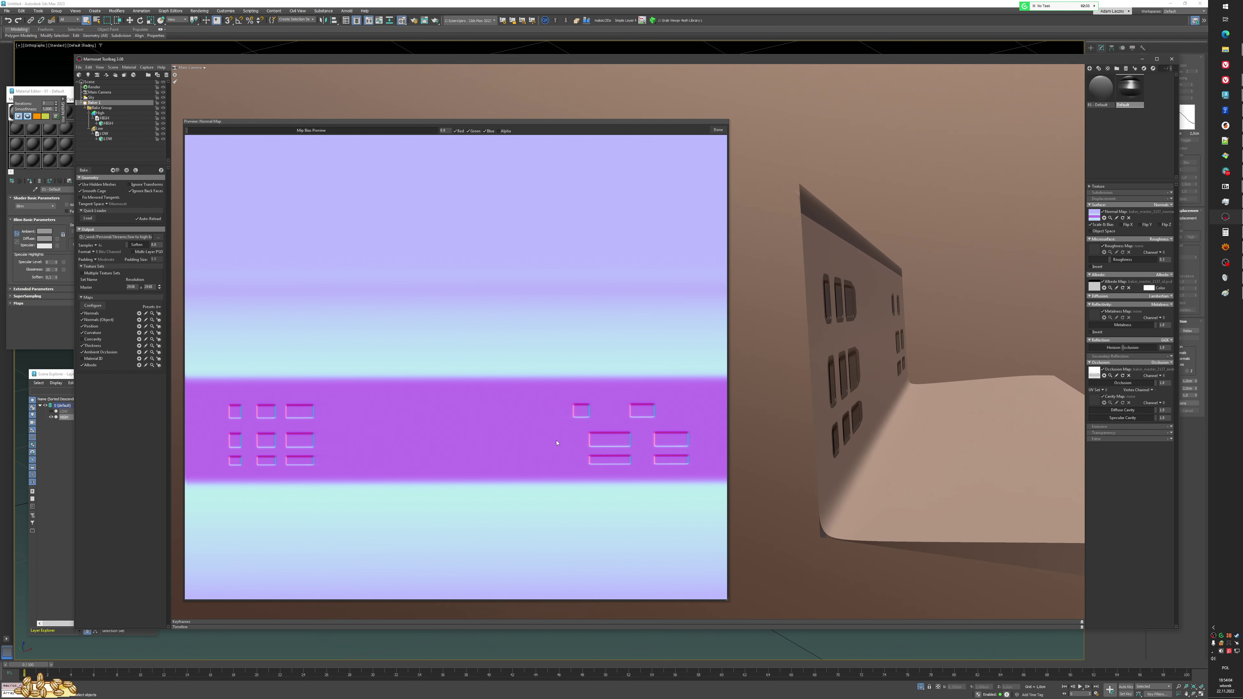
drag(785, 344, 793, 364)
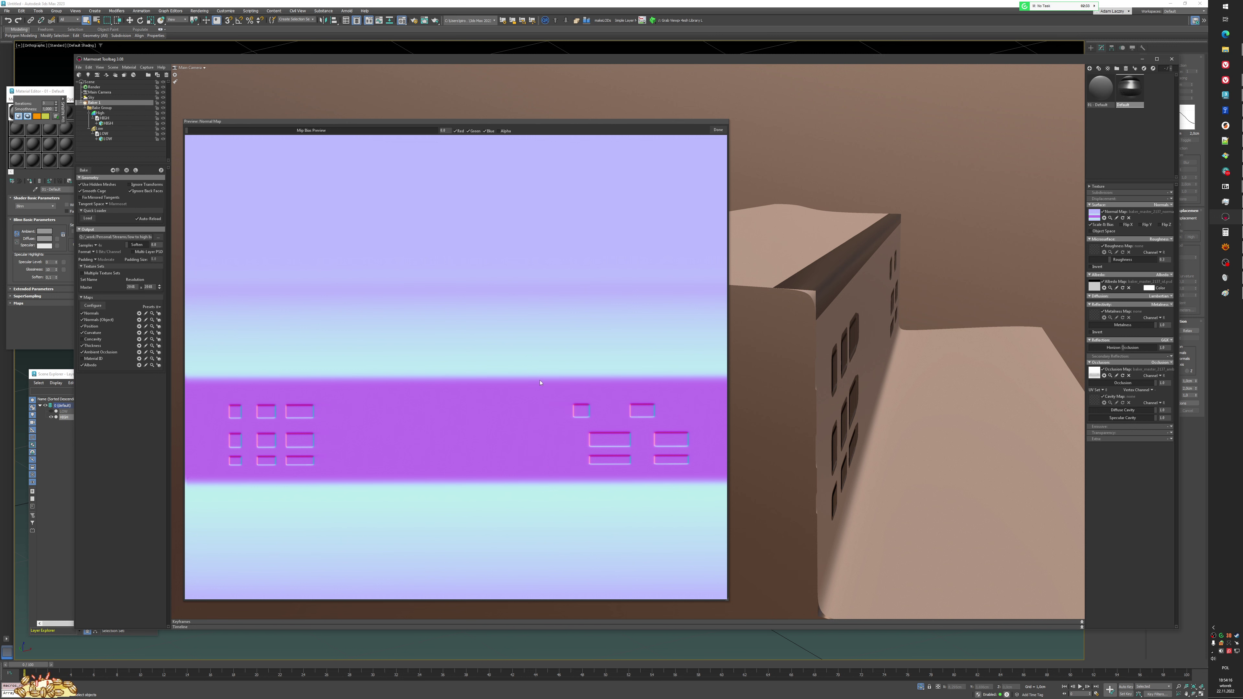
drag(813, 343, 730, 140)
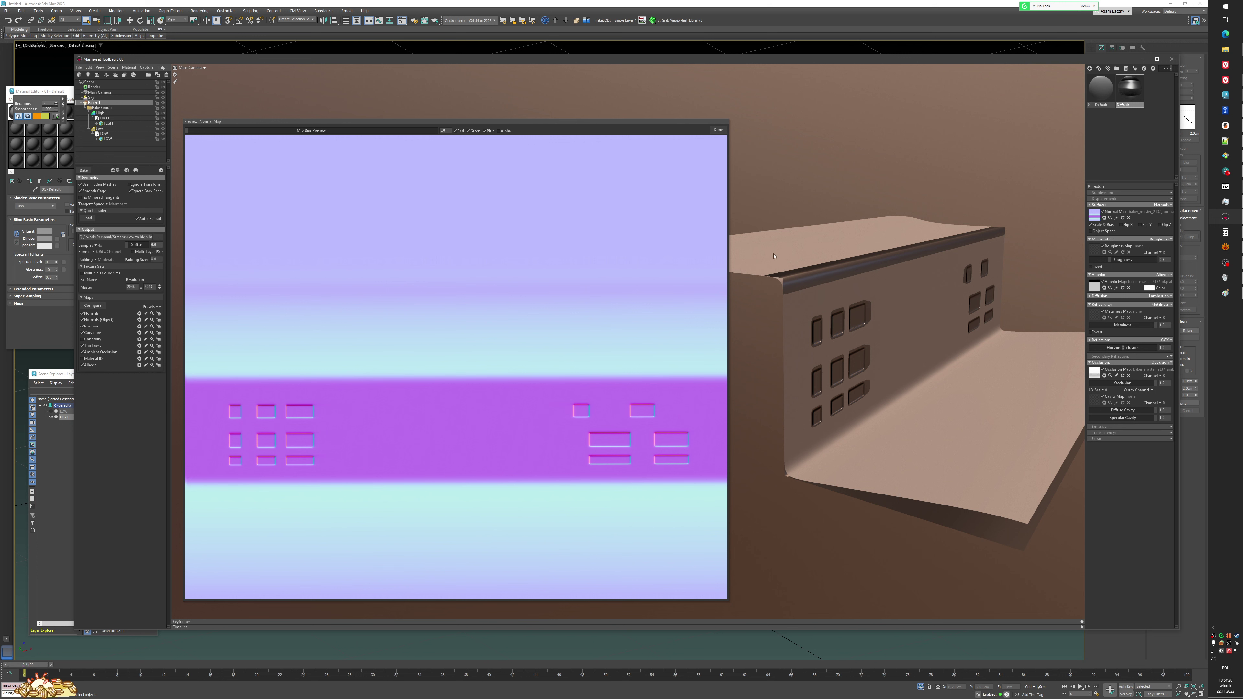
- Capture a screen region across the purple band and its gradients in the normal map preview, and close the preview
key(Print)
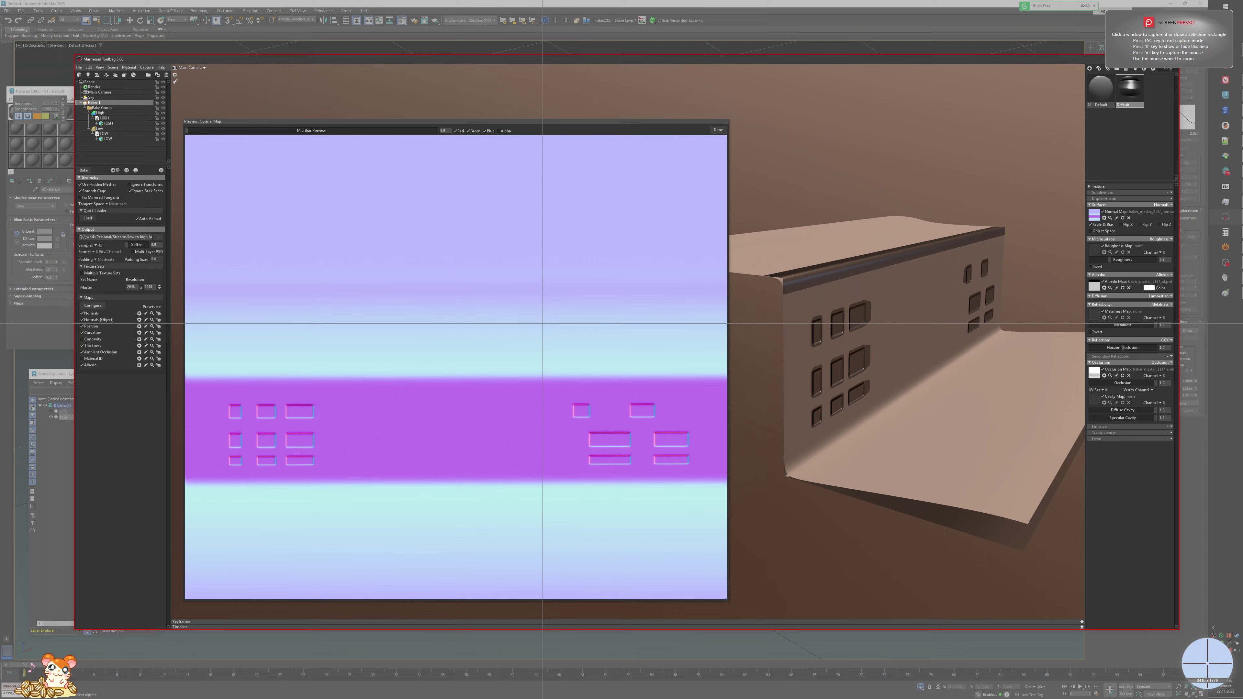
drag(543, 324, 698, 533)
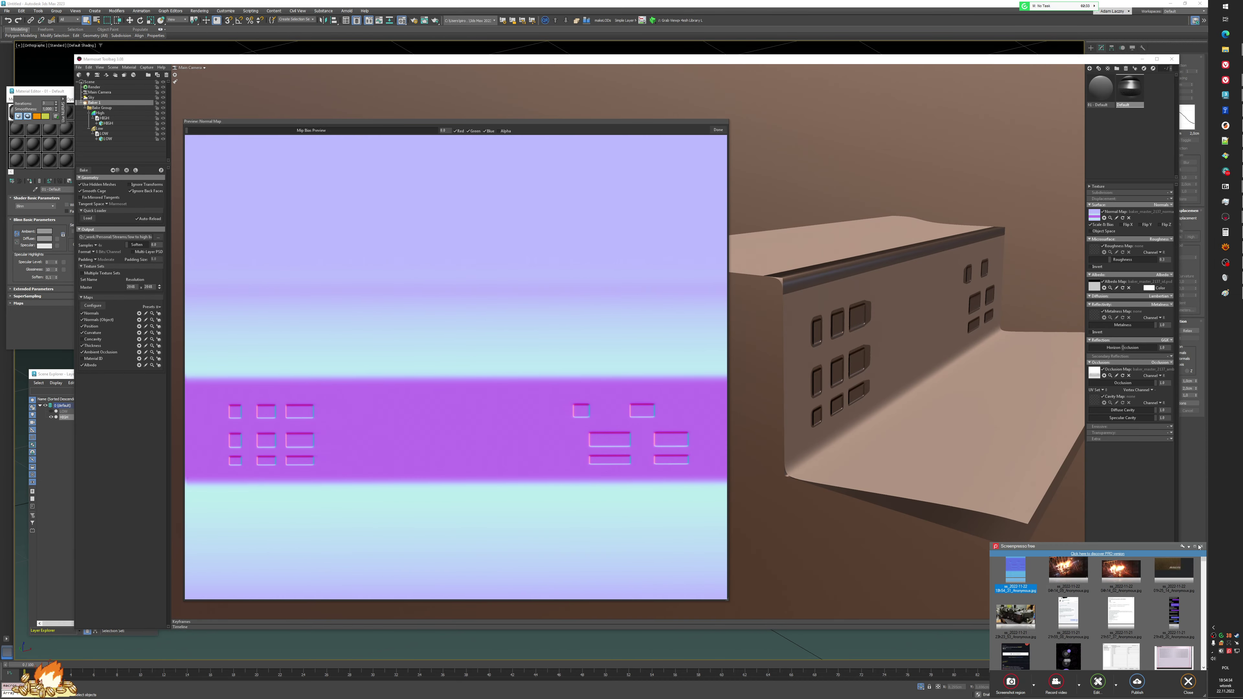
click(597, 141)
drag(574, 122, 596, 121)
click(741, 129)
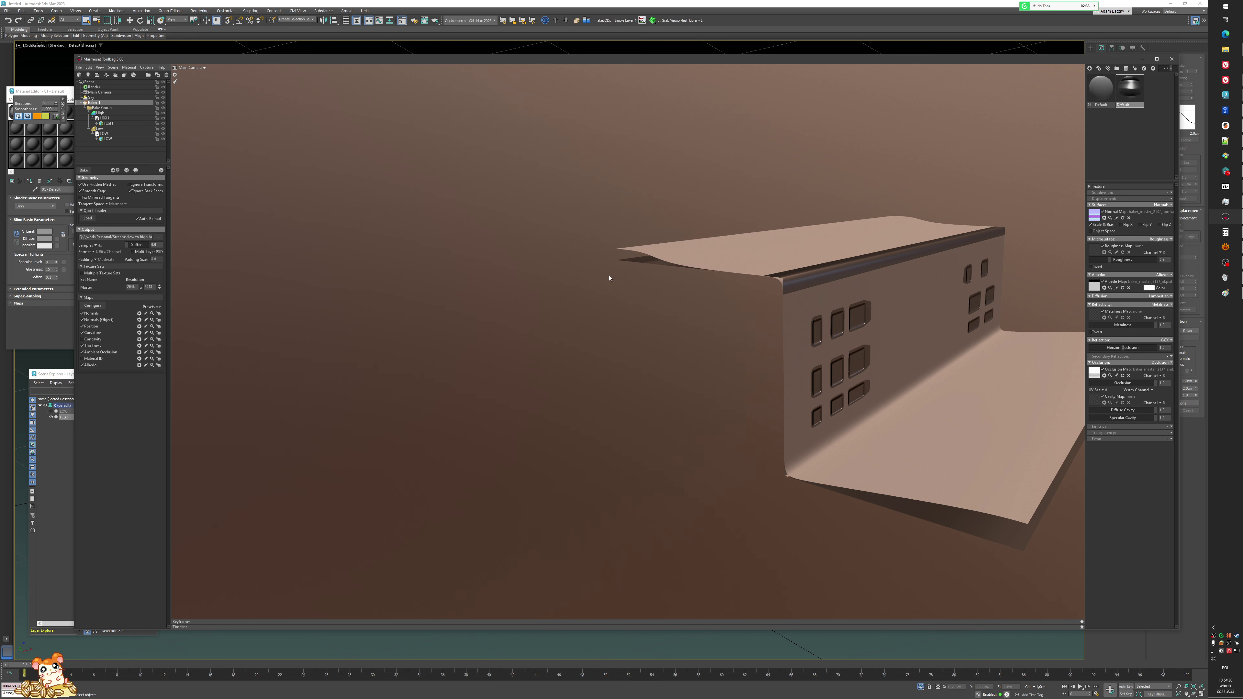
- Switch to 3ds Max, show LOW and hide HIGH so only the low-poly model is displayed
middle_click(732, 48)
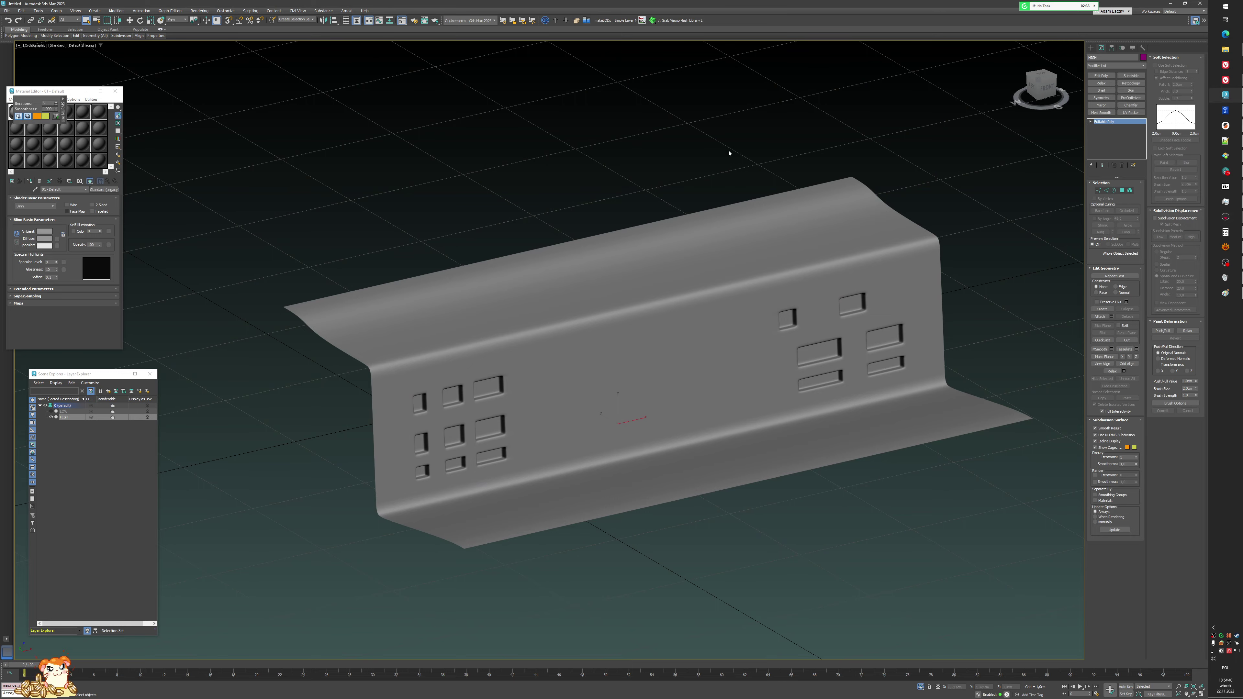
alt+middle_drag(641, 213, 631, 274)
scroll(624, 228, down, 3)
mouse_move(611, 316)
alt+middle_down()
mouse_move(646, 308)
mouse_move(628, 308)
alt+middle_up()
scroll(647, 308, up, 2)
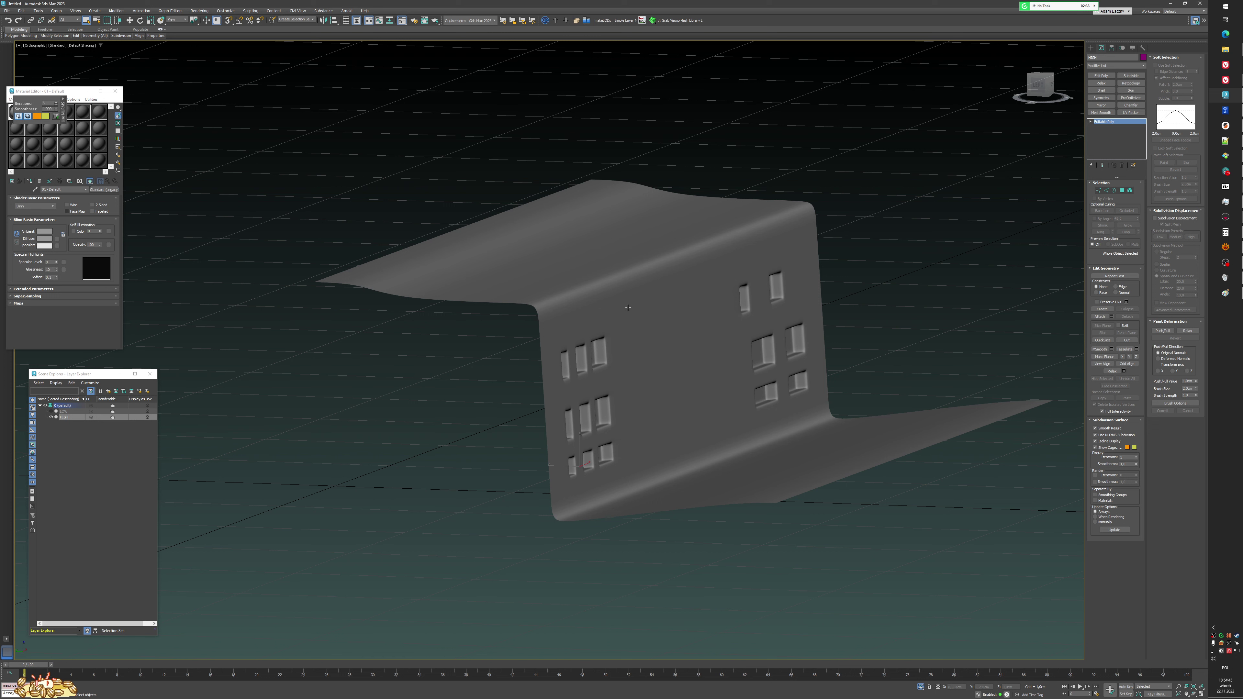
click(421, 375)
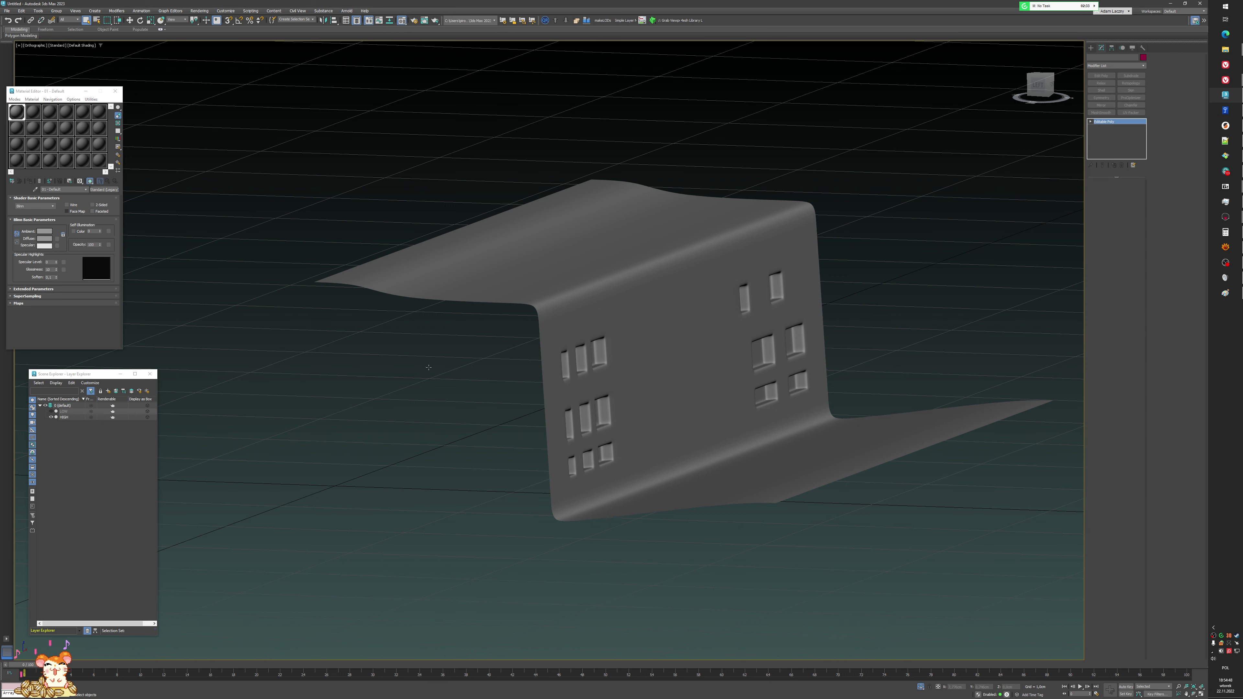
click(63, 417)
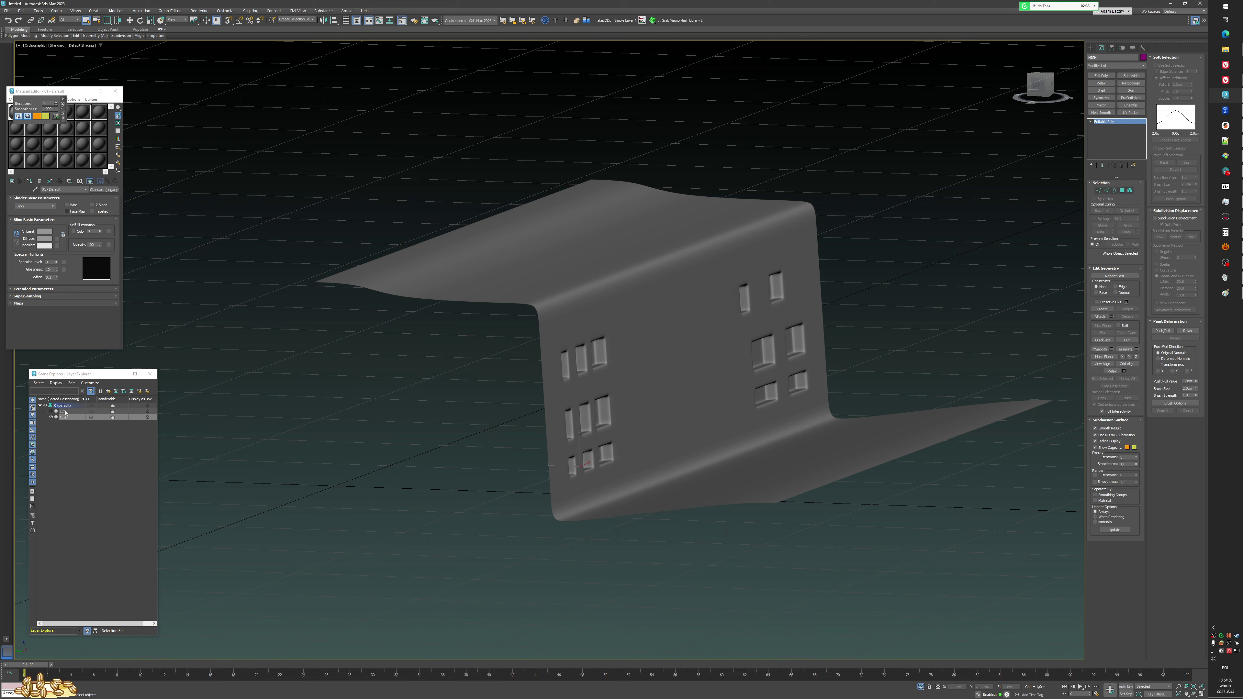
click(50, 412)
click(51, 417)
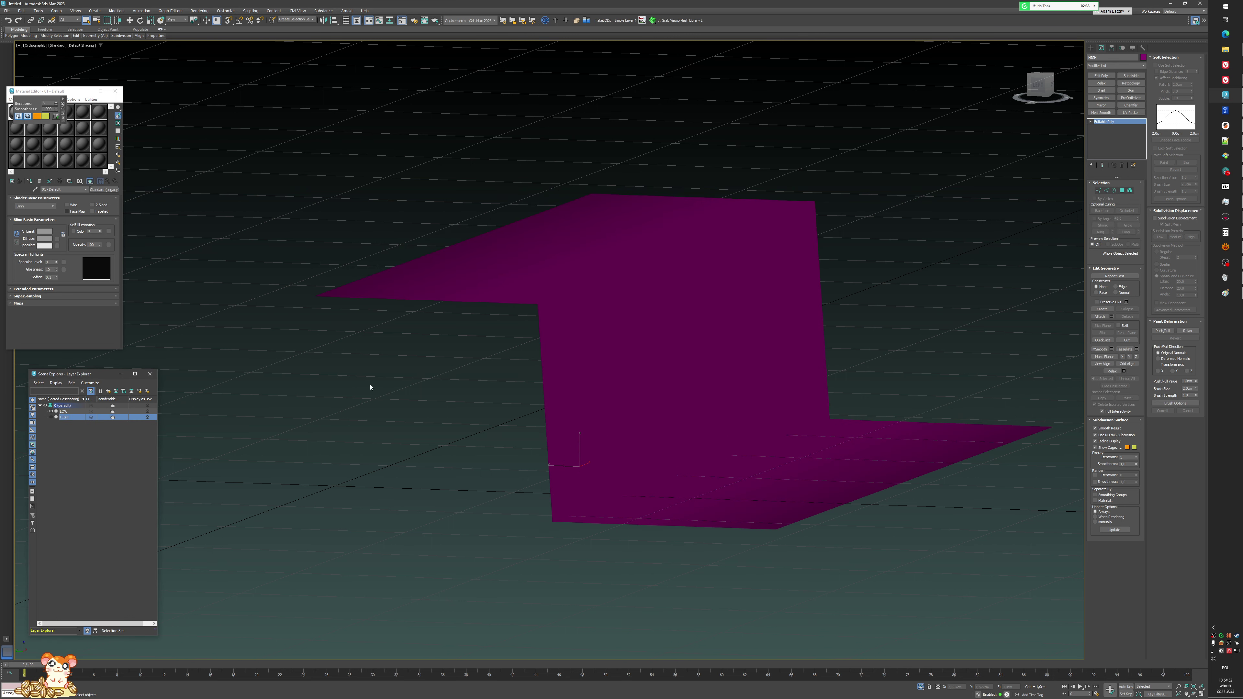
click(369, 386)
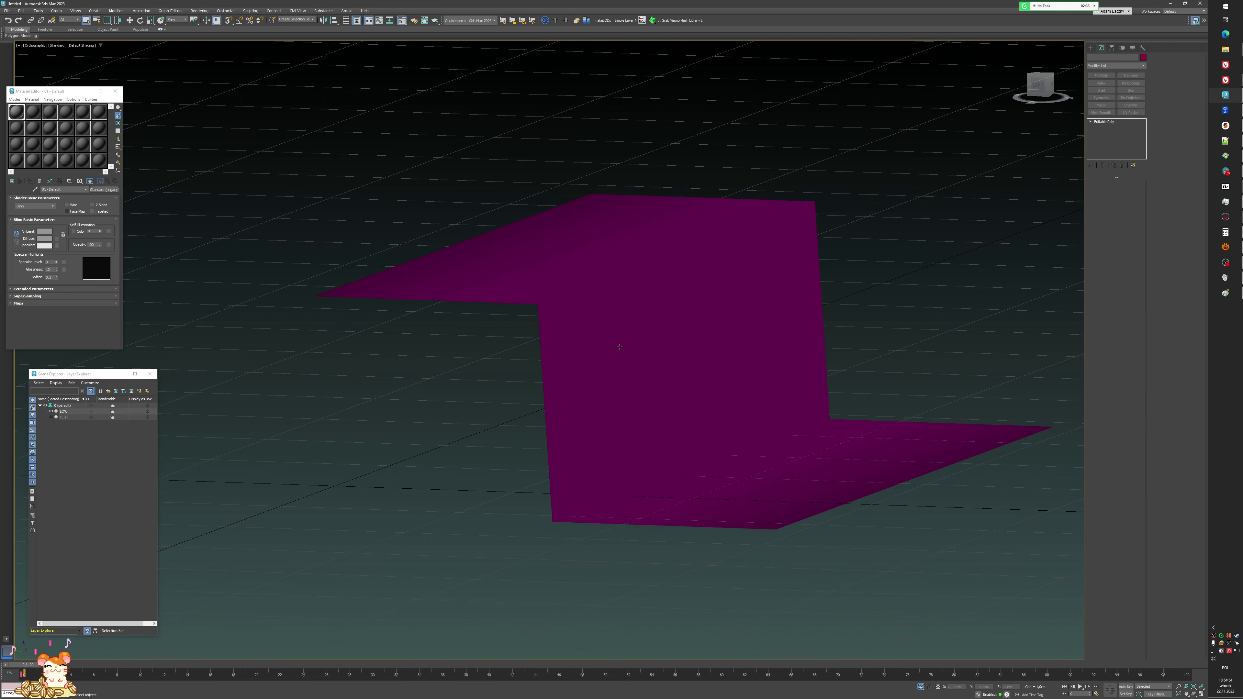
- Display the low-poly with edged faces, select all its polygons and split their smoothing groups to harden the bends
click(620, 347)
key(F4)
alt+middle_drag(620, 347, 590, 350)
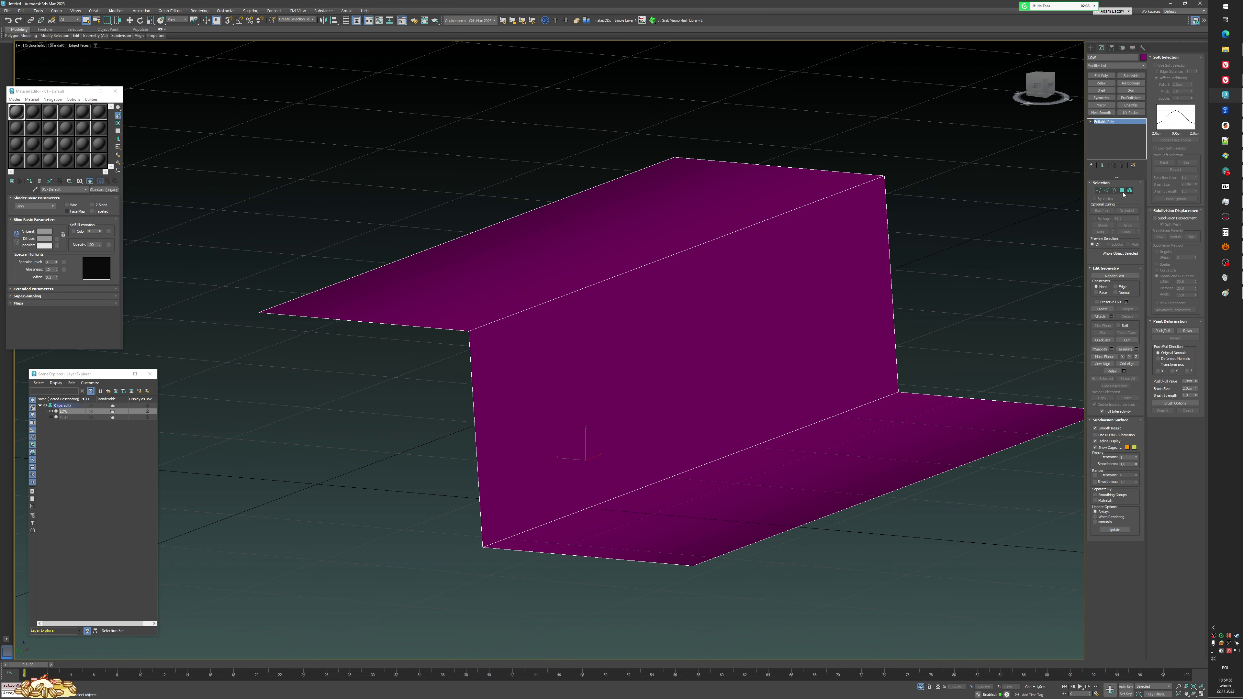
click(1122, 190)
key(ctrl+a)
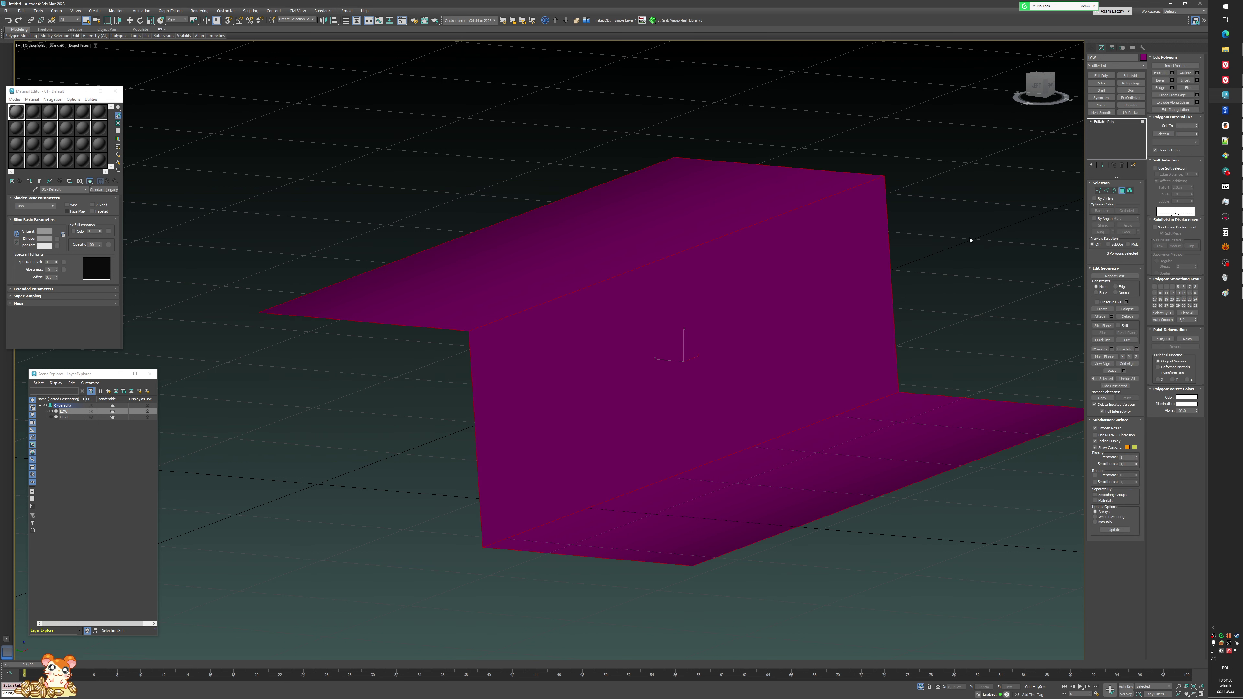
middle_drag(970, 240, 899, 254)
key(shift+s)
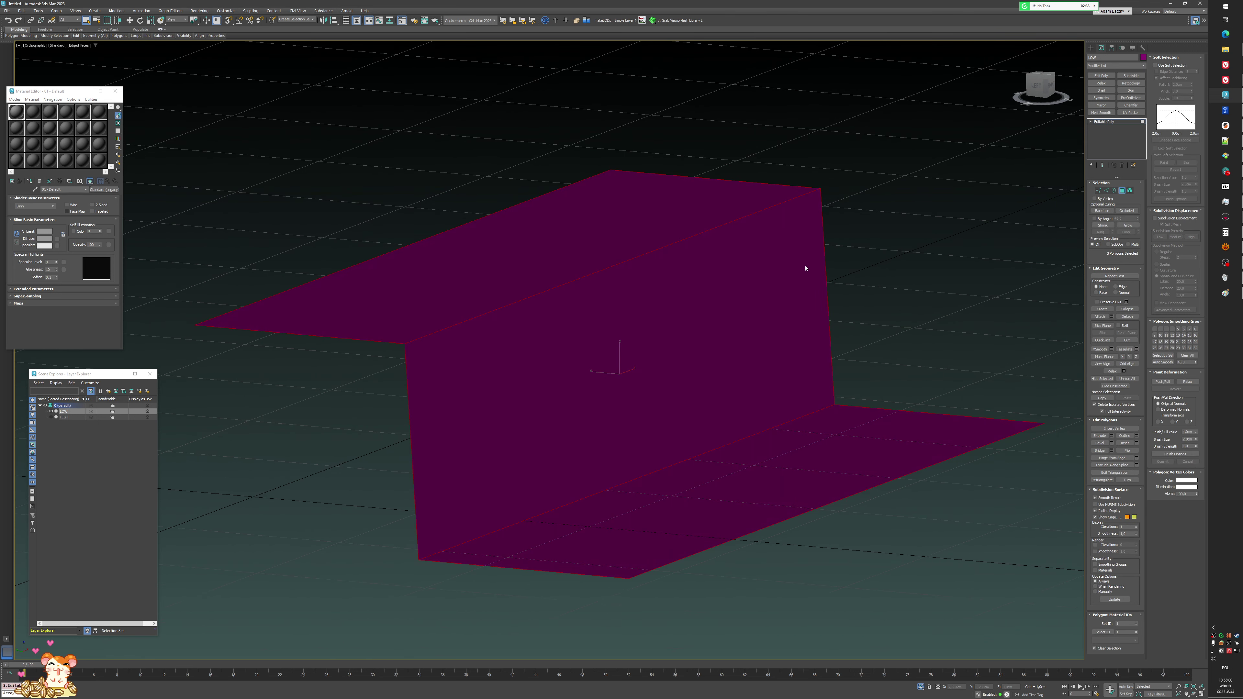
- Check the smoothing groups of the low-poly by selecting its polygons one by one and all together
mouse_move(807, 269)
alt+middle_down()
mouse_move(869, 295)
mouse_move(763, 349)
alt+middle_up()
click(949, 233)
scroll(948, 234, down, 3)
click(712, 225)
click(842, 279)
click(911, 337)
scroll(762, 349, up, 3)
alt+middle_drag(801, 333, 846, 256)
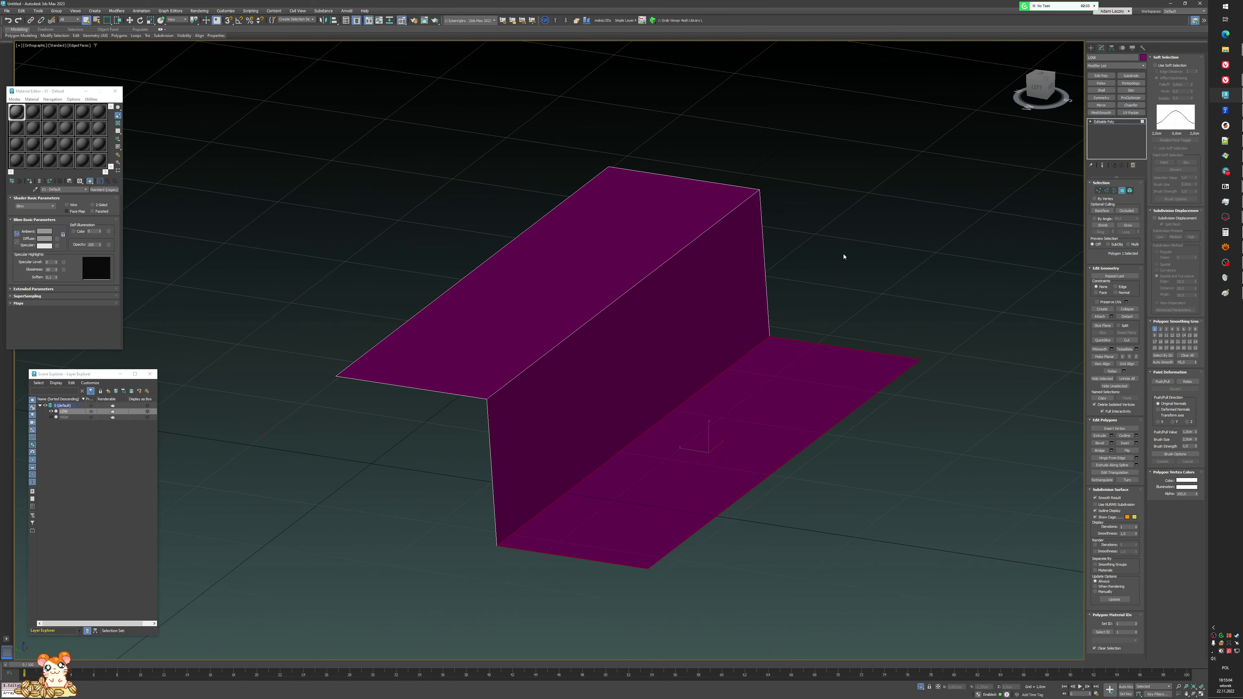
key(ctrl+a)
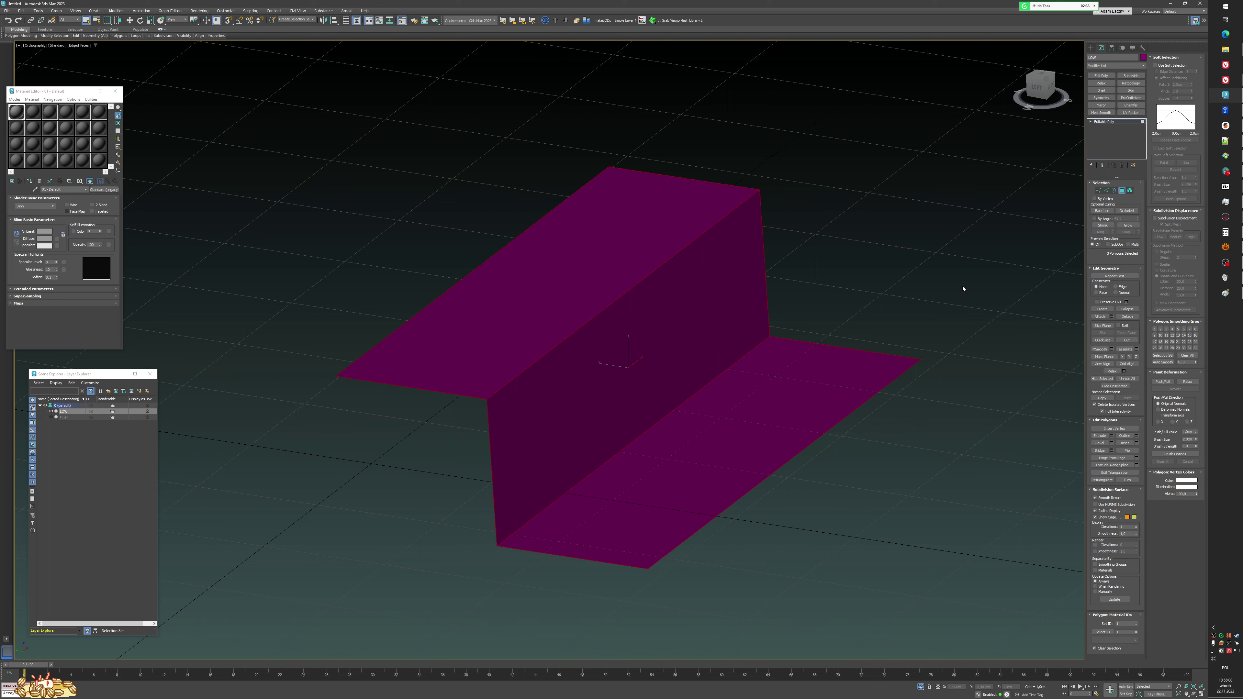
click(981, 294)
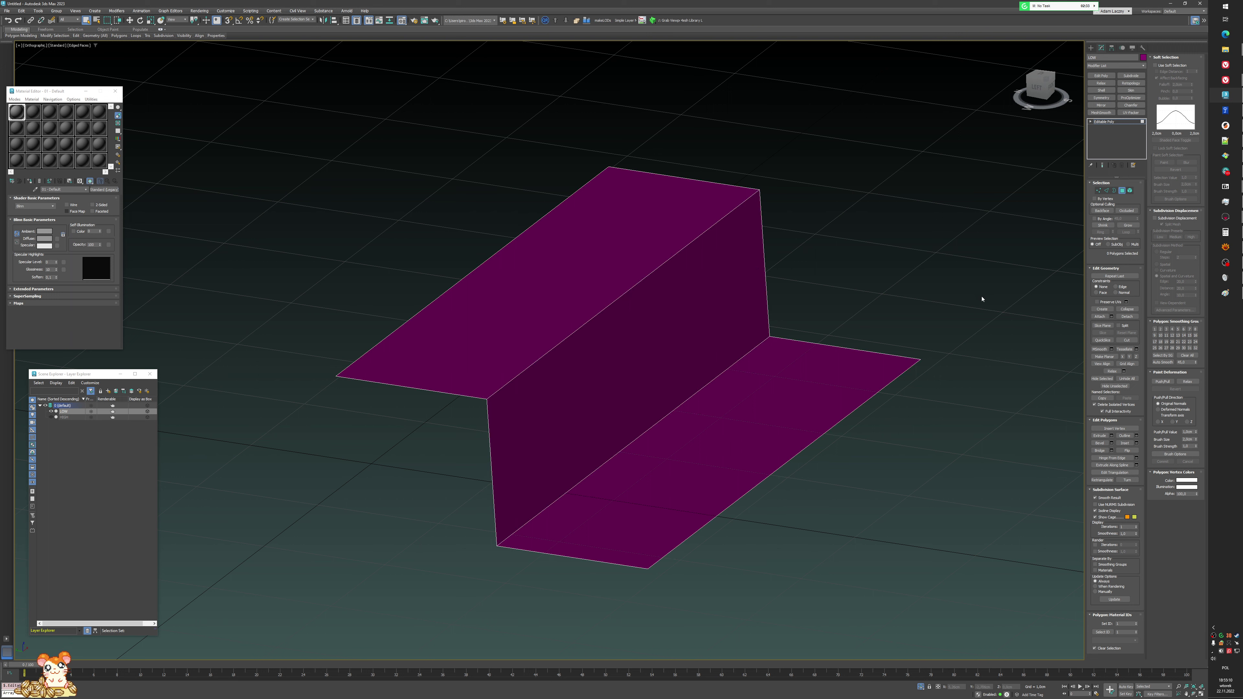
- Examine the low-poly's hard-edged shading from several sides with the edge display off and on
click(779, 381)
mouse_move(813, 292)
alt+middle_down()
mouse_move(822, 280)
mouse_move(680, 302)
mouse_move(710, 299)
mouse_move(696, 300)
alt+middle_up()
click(822, 280)
key(F4)
scroll(798, 275, down, 2)
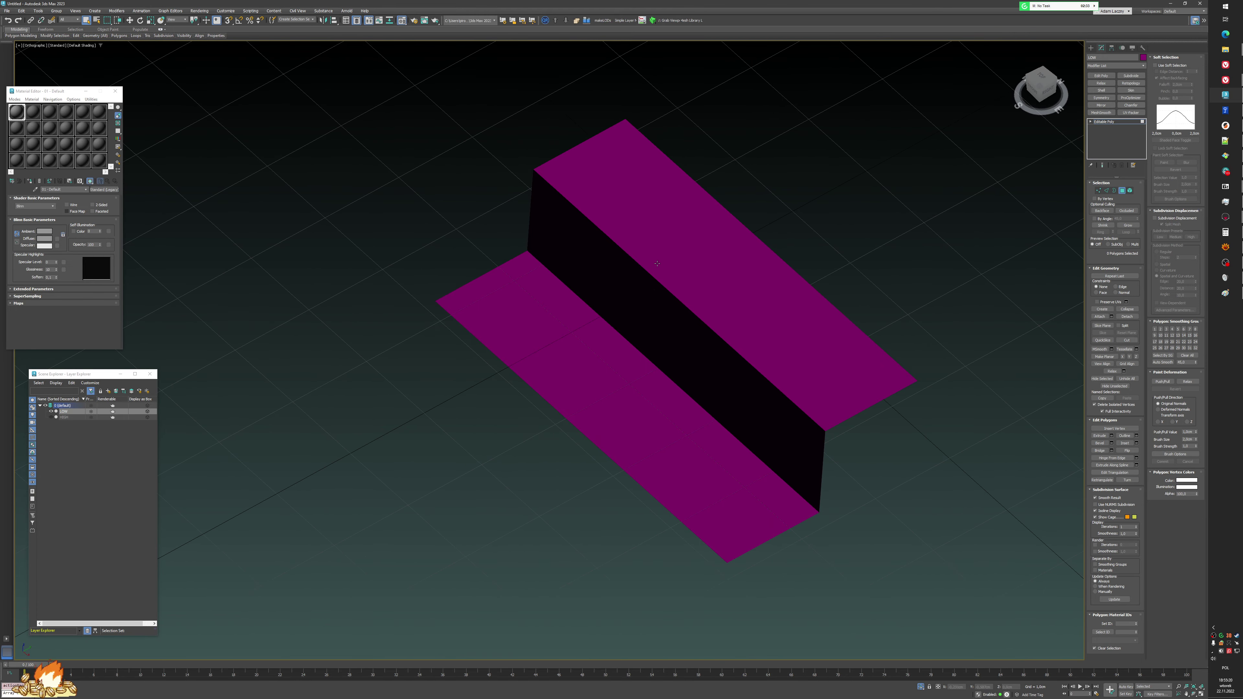
mouse_move(607, 387)
alt+middle_down()
mouse_move(633, 349)
mouse_move(655, 361)
mouse_move(632, 364)
alt+middle_up()
key(F4)
scroll(633, 371, up, 2)
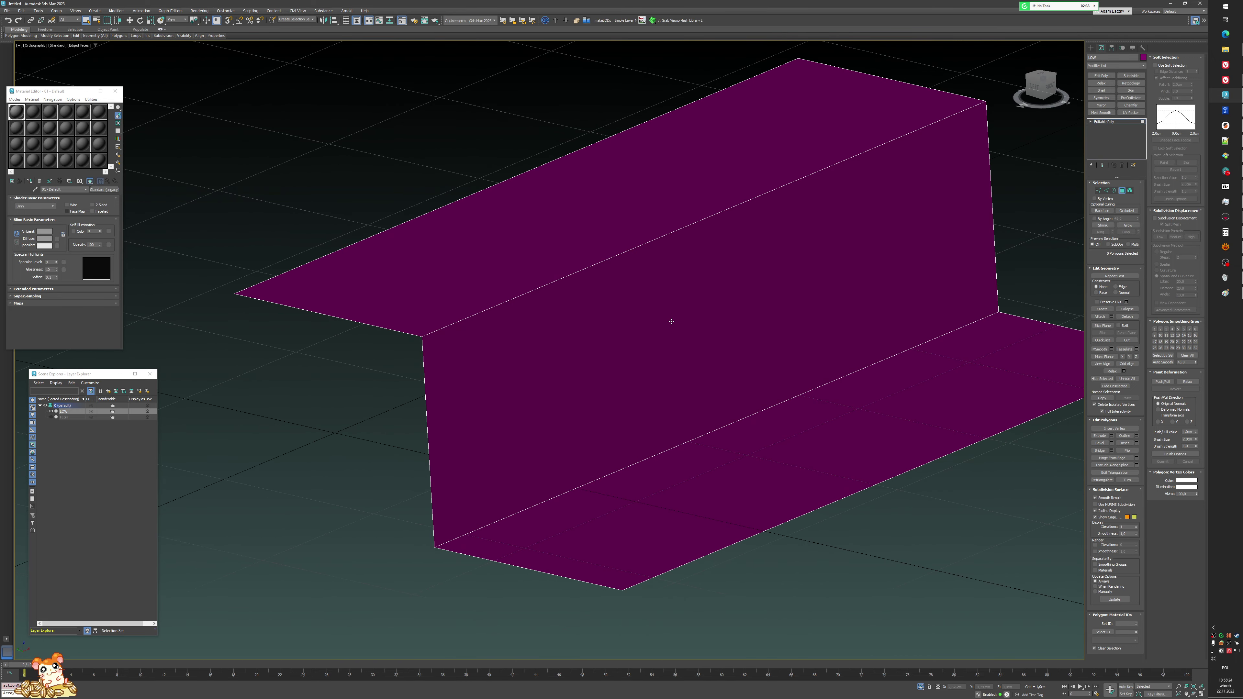
- Apply an Unwrap UVW modifier to the low-poly and convert the mesh back to Editable Poly
right_click(657, 327)
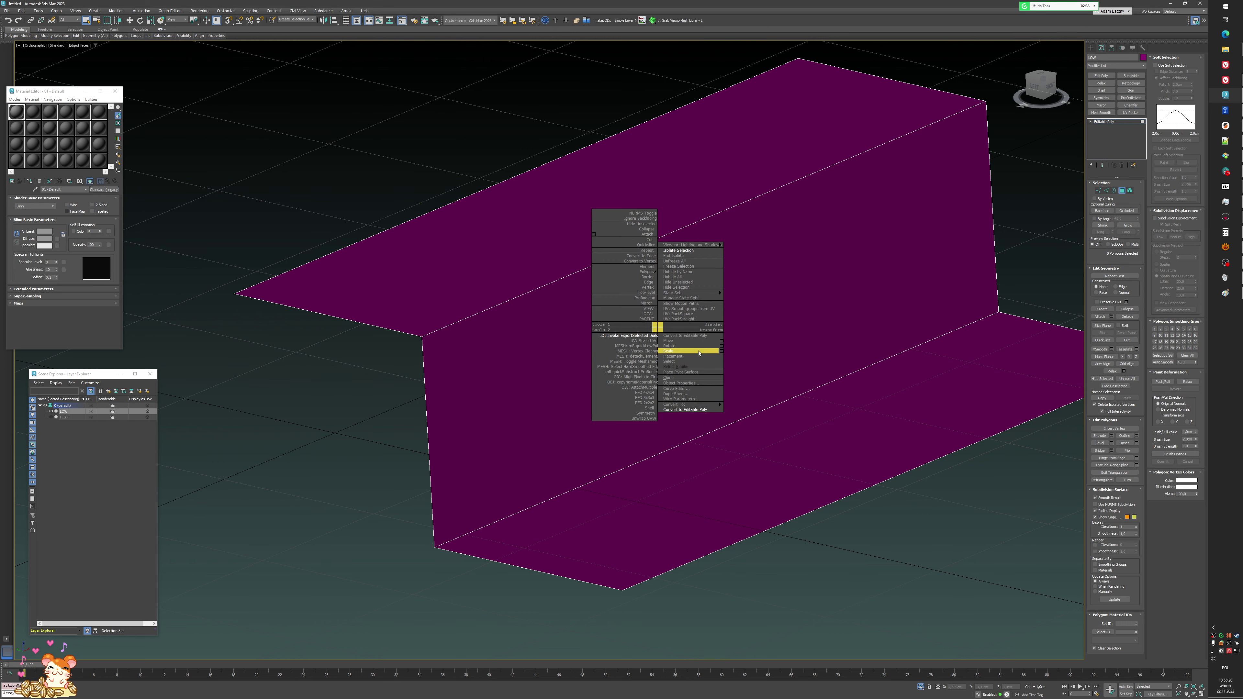
click(643, 418)
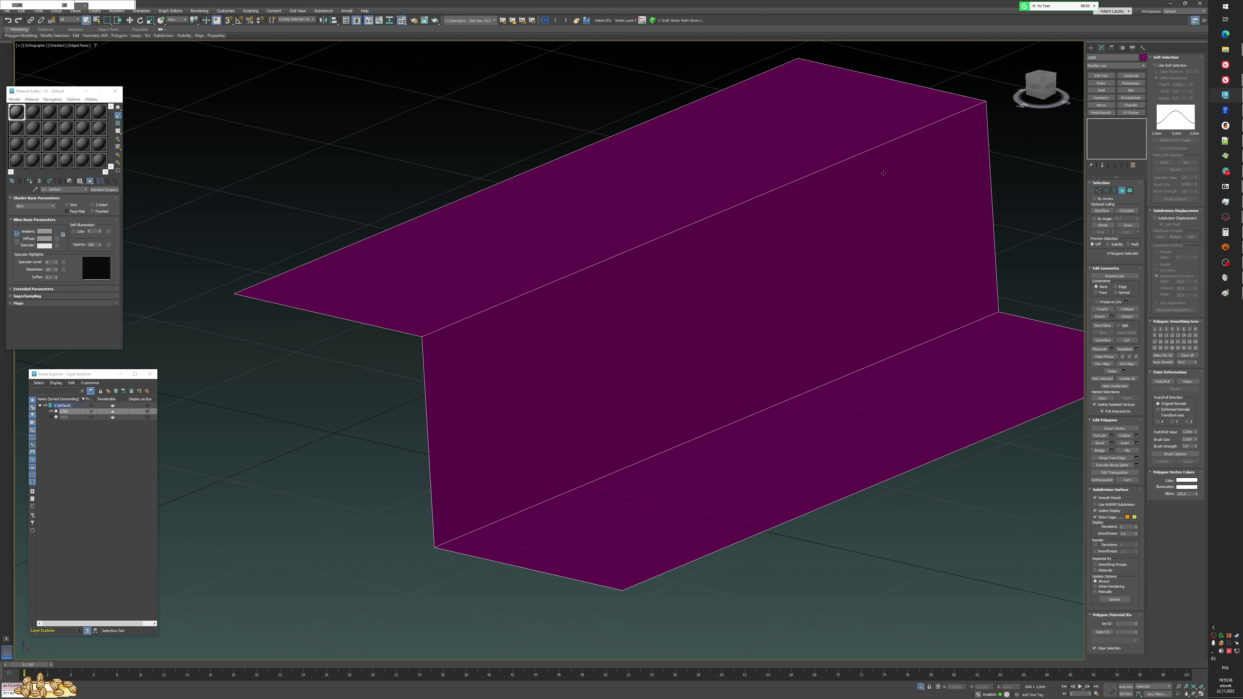
right_click(818, 167)
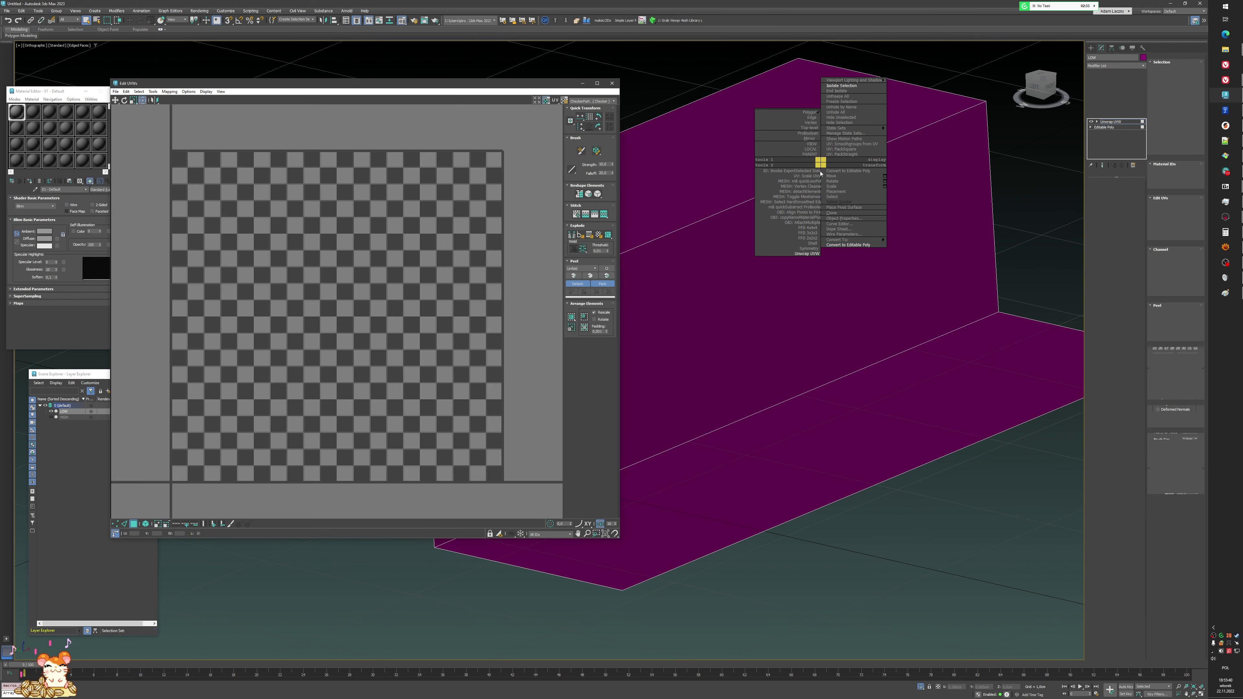
click(852, 248)
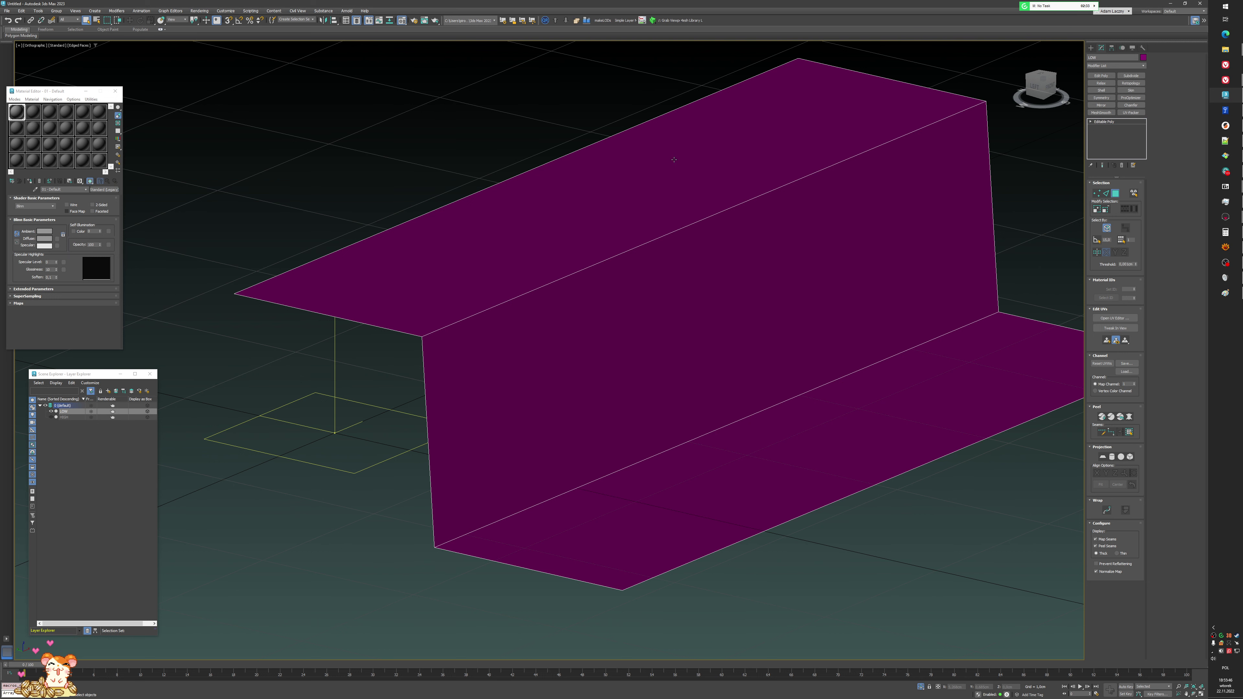
- Export the low-poly over the existing LOW.fbx with the current FBX options and return to Marmoset Toolbag
scroll(835, 294, down, 2)
right_click(848, 228)
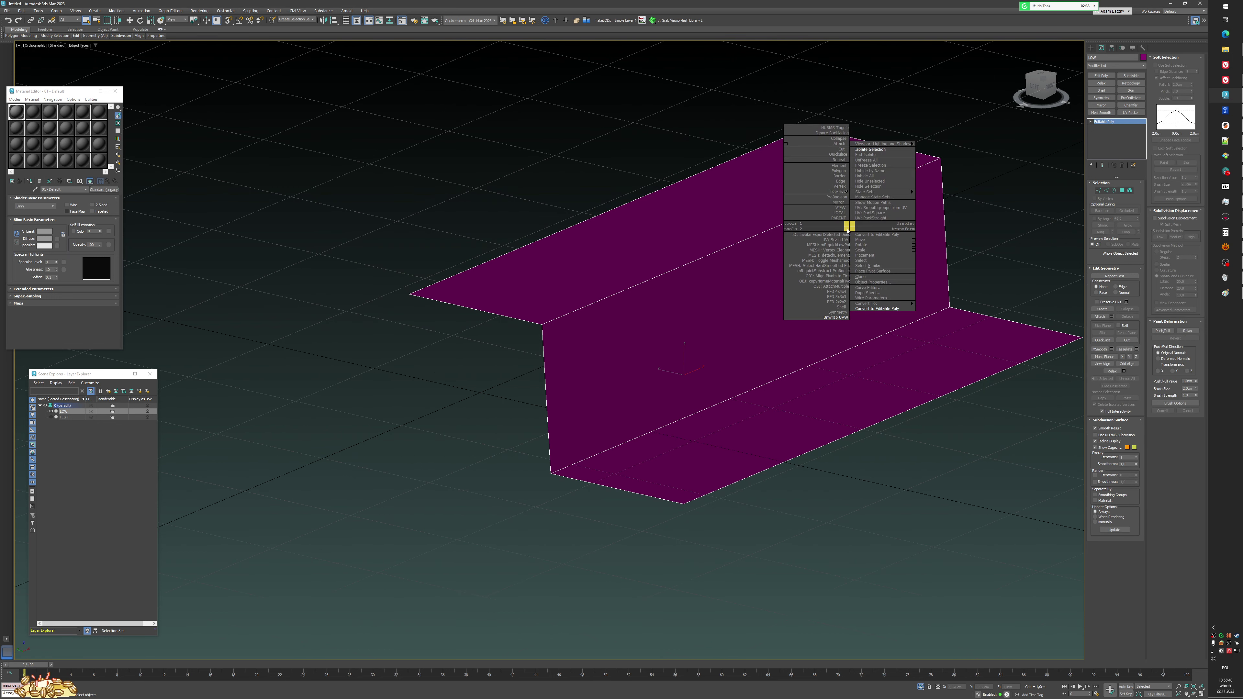
click(848, 234)
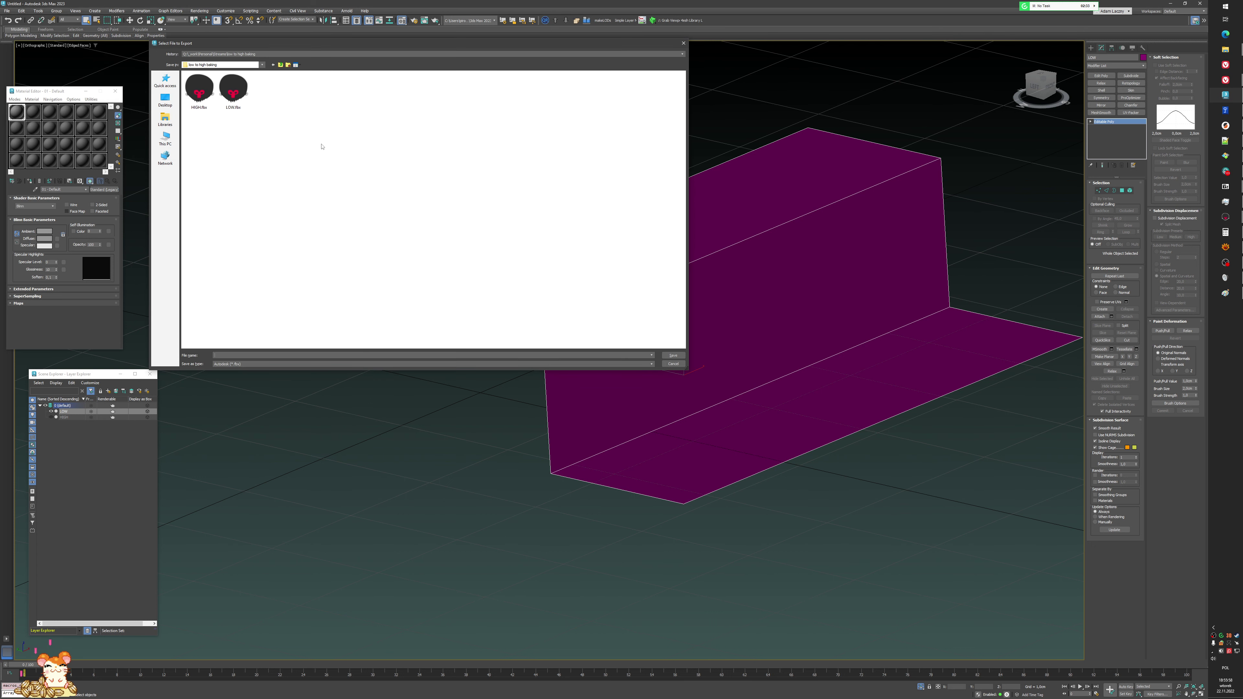
key(Escape)
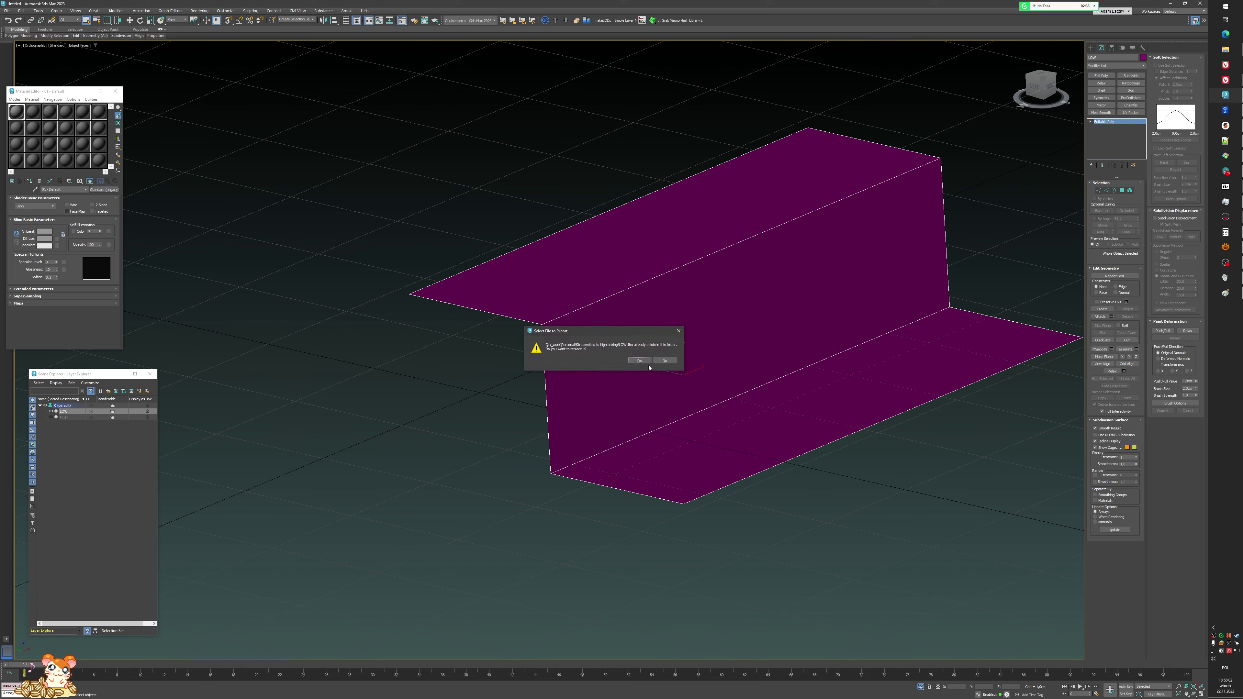
click(644, 361)
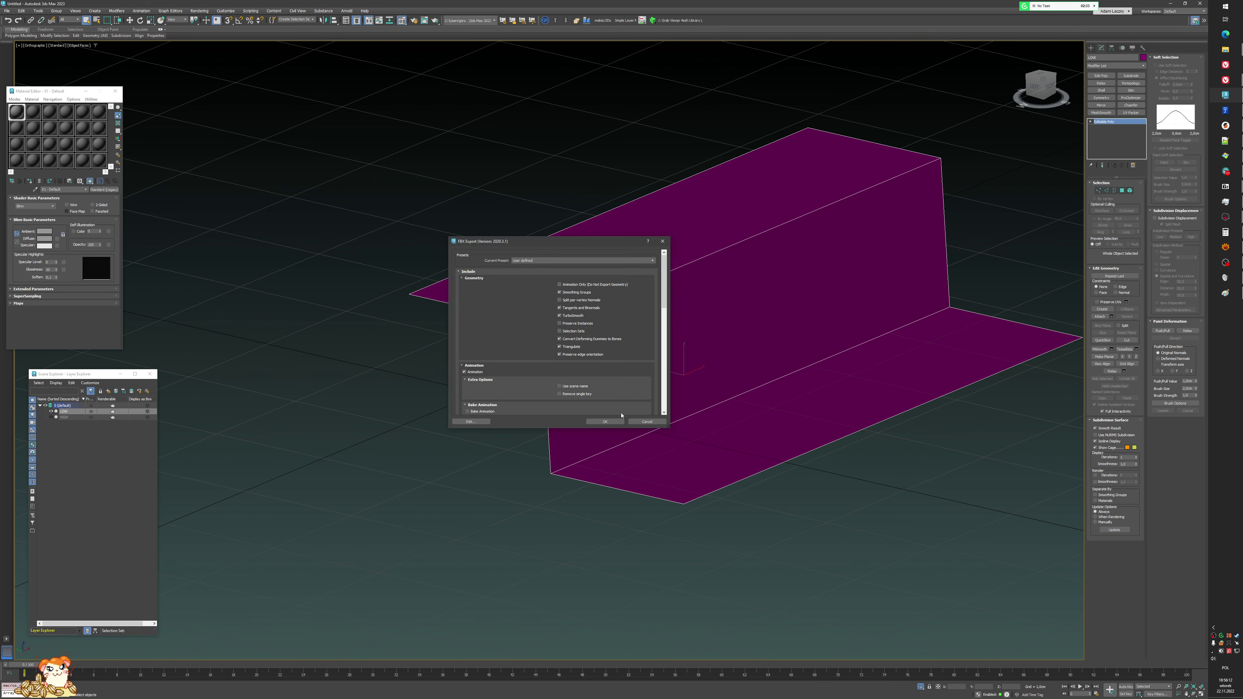
click(605, 422)
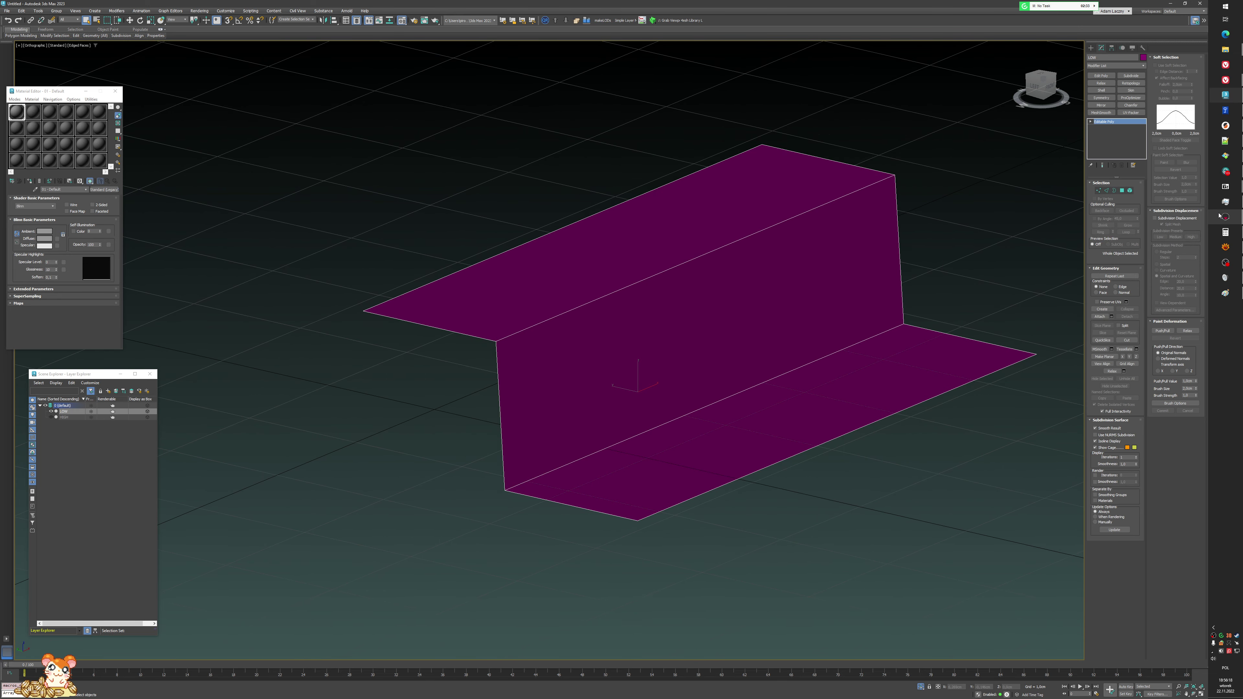
mouse_move(1220, 216)
click(1174, 242)
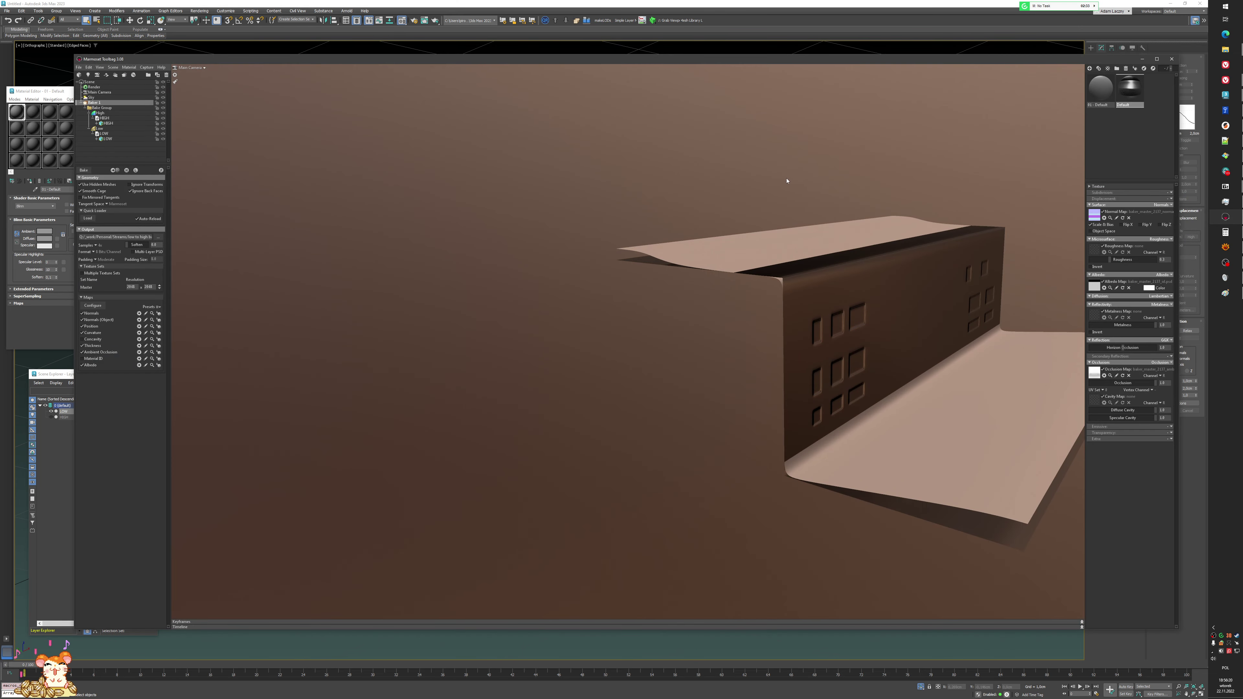
- Rebake all enabled maps using the hard-edged low-poly
drag(786, 181, 702, 214)
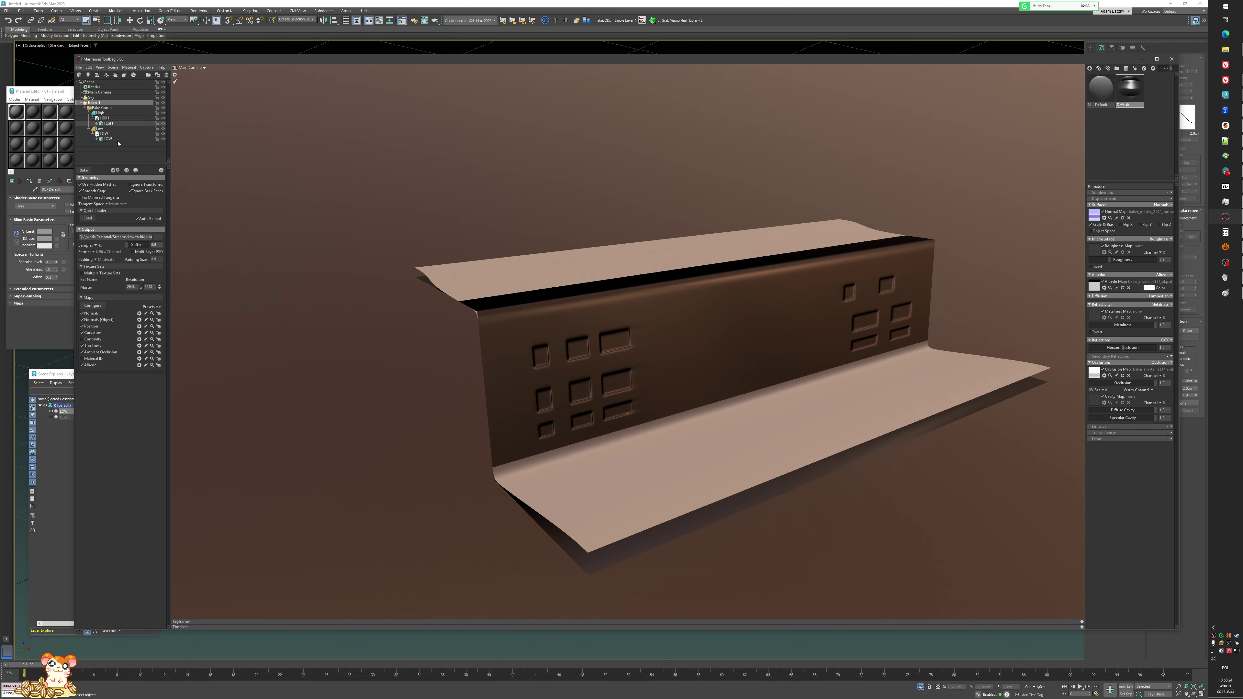
click(127, 170)
mouse_move(375, 229)
mouse_down()
mouse_move(388, 272)
mouse_move(425, 253)
mouse_move(355, 240)
mouse_up()
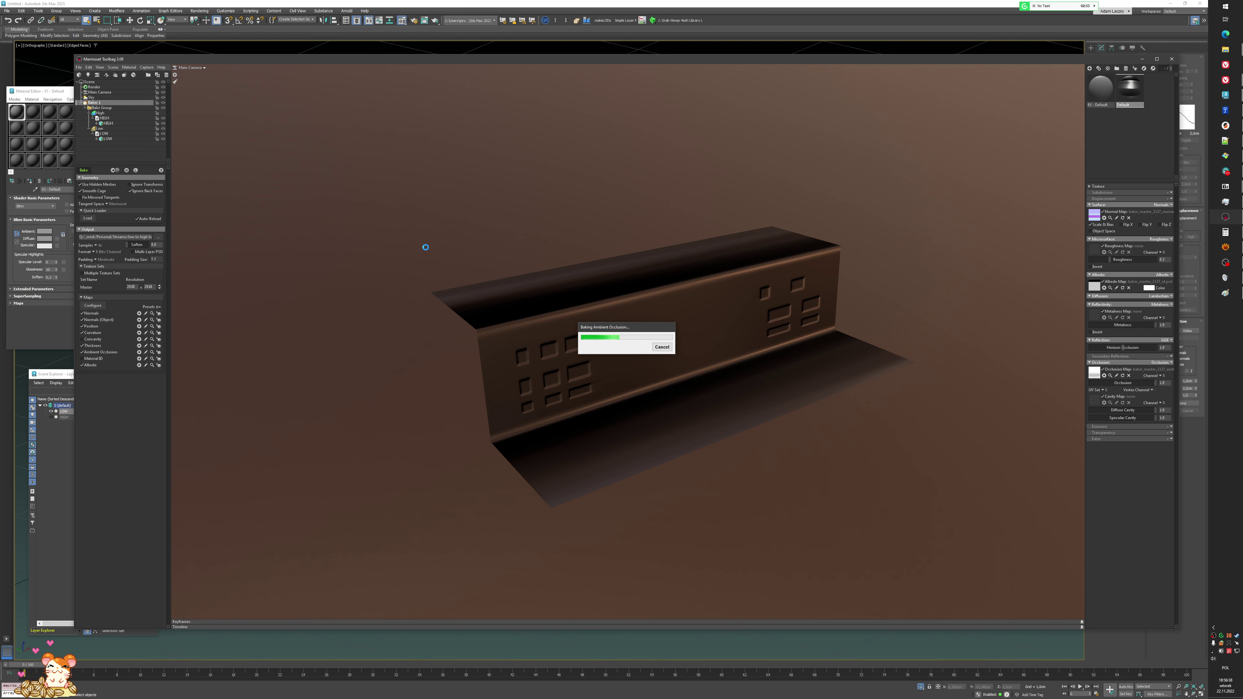
- Examine the rebaked edges and recessed details on the low-poly up close and from several sides
drag(548, 277, 576, 274)
scroll(597, 263, up, 5)
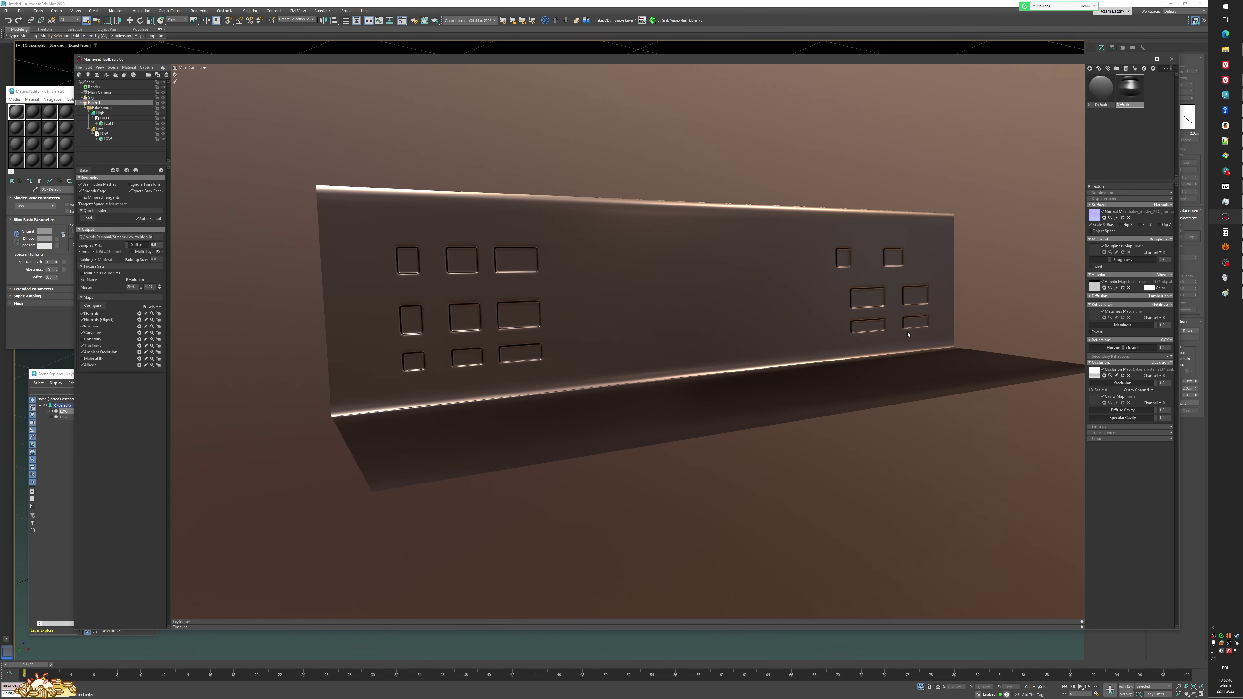
mouse_move(601, 349)
mouse_down()
mouse_move(623, 354)
mouse_move(588, 370)
mouse_up()
scroll(412, 292, down, 2)
drag(388, 278, 735, 296)
scroll(458, 294, up, 2)
scroll(736, 250, up, 3)
scroll(735, 286, up, 2)
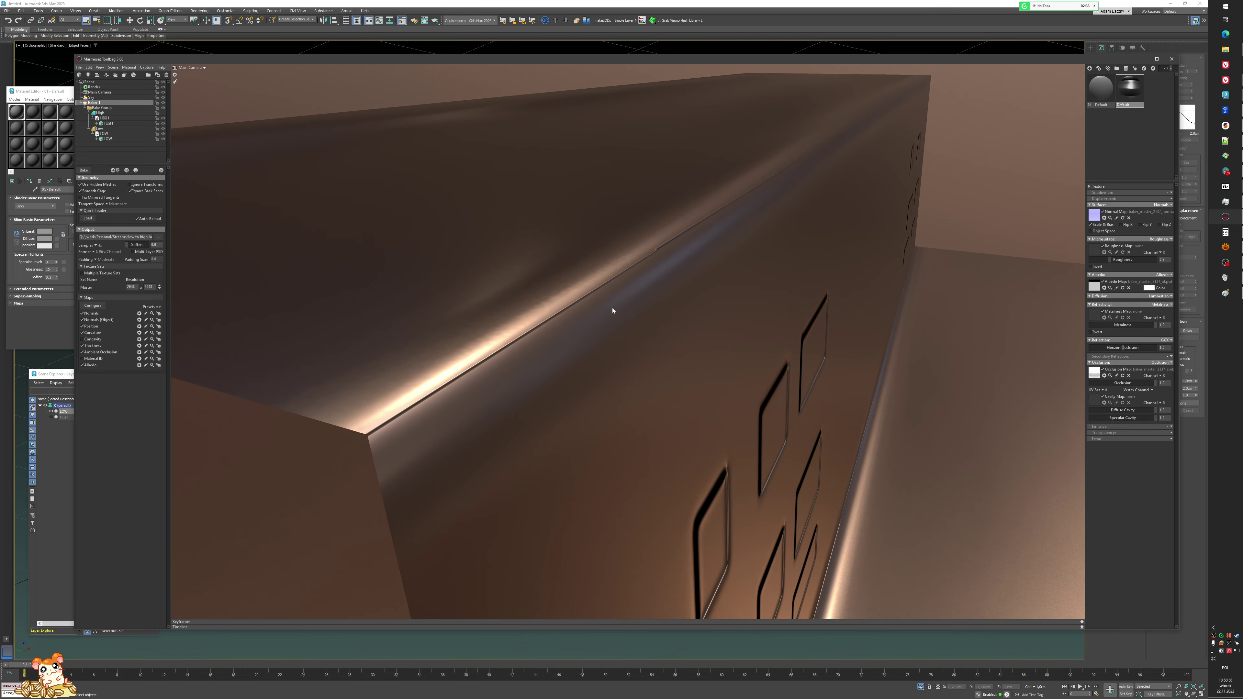
scroll(664, 280, down, 2)
drag(663, 281, 609, 274)
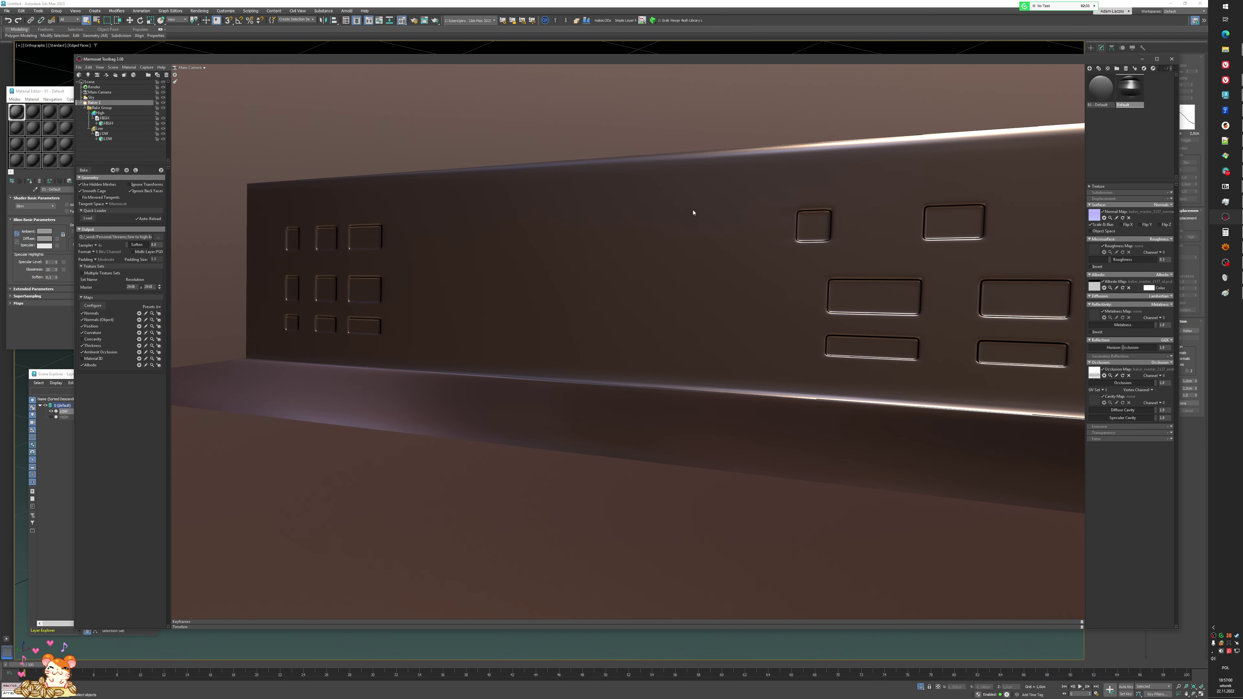
drag(565, 271, 529, 313)
scroll(558, 280, down, 5)
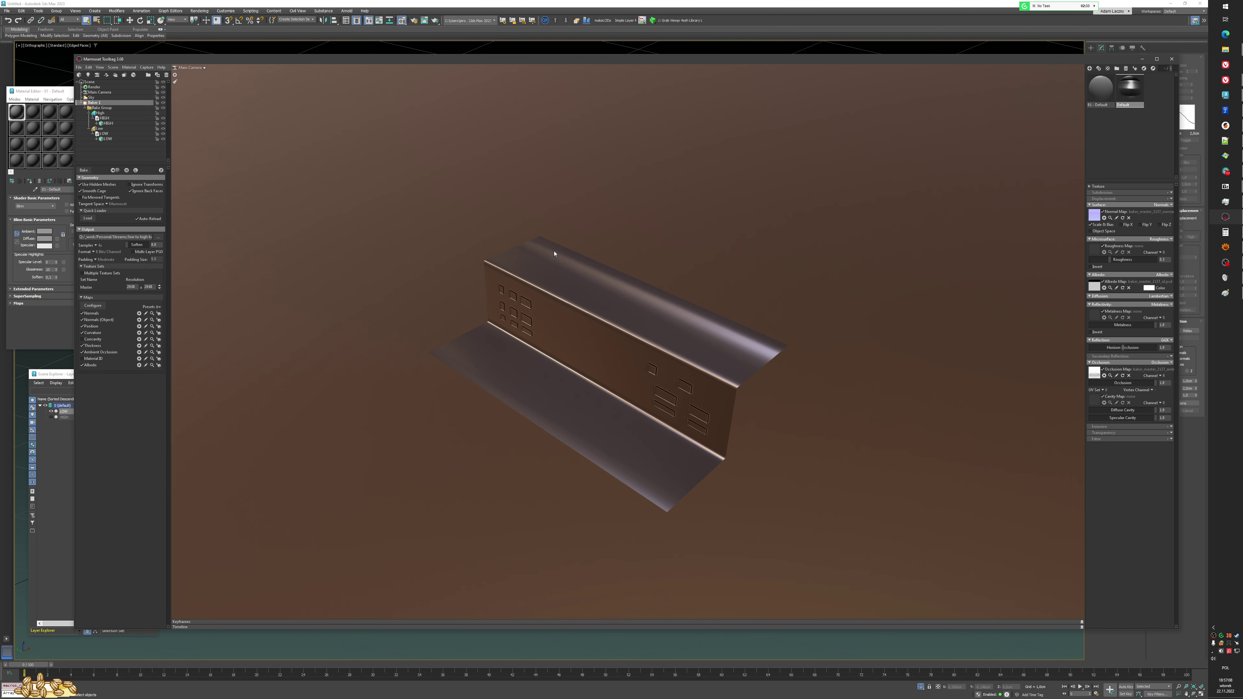
drag(569, 258, 707, 282)
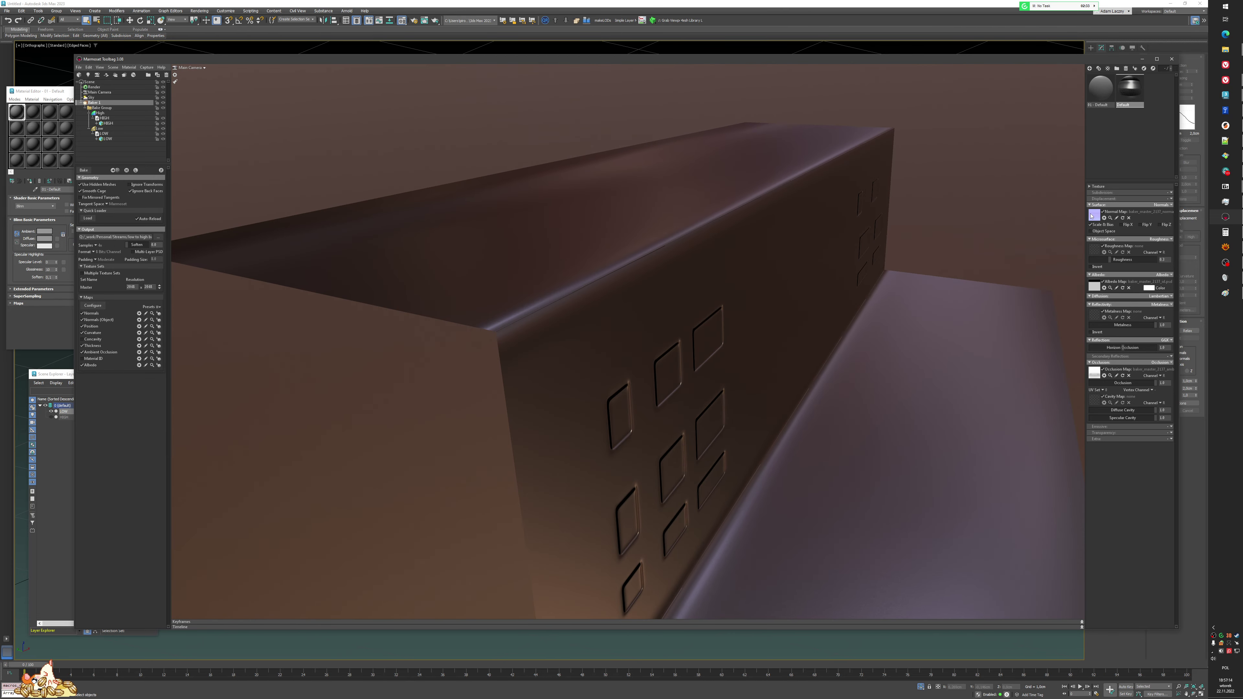
- Preview the baked normal map and place the saved screenshot of the earlier normal map beside it for comparison
click(1109, 218)
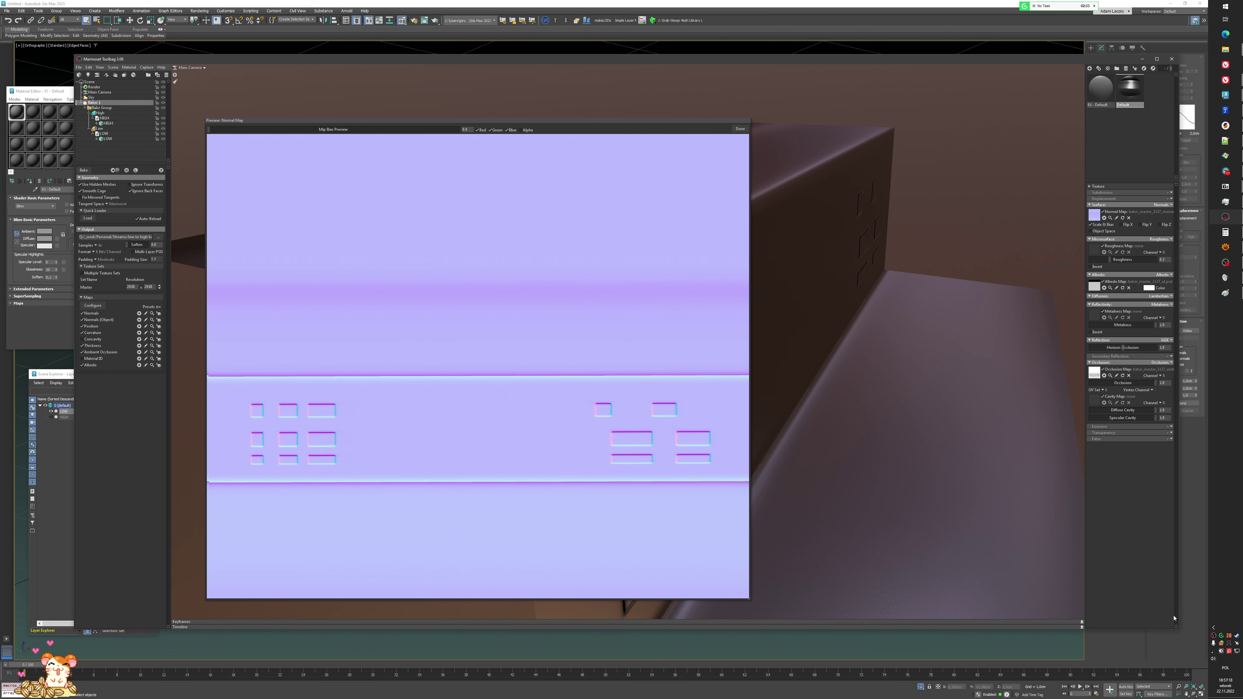
click(1230, 653)
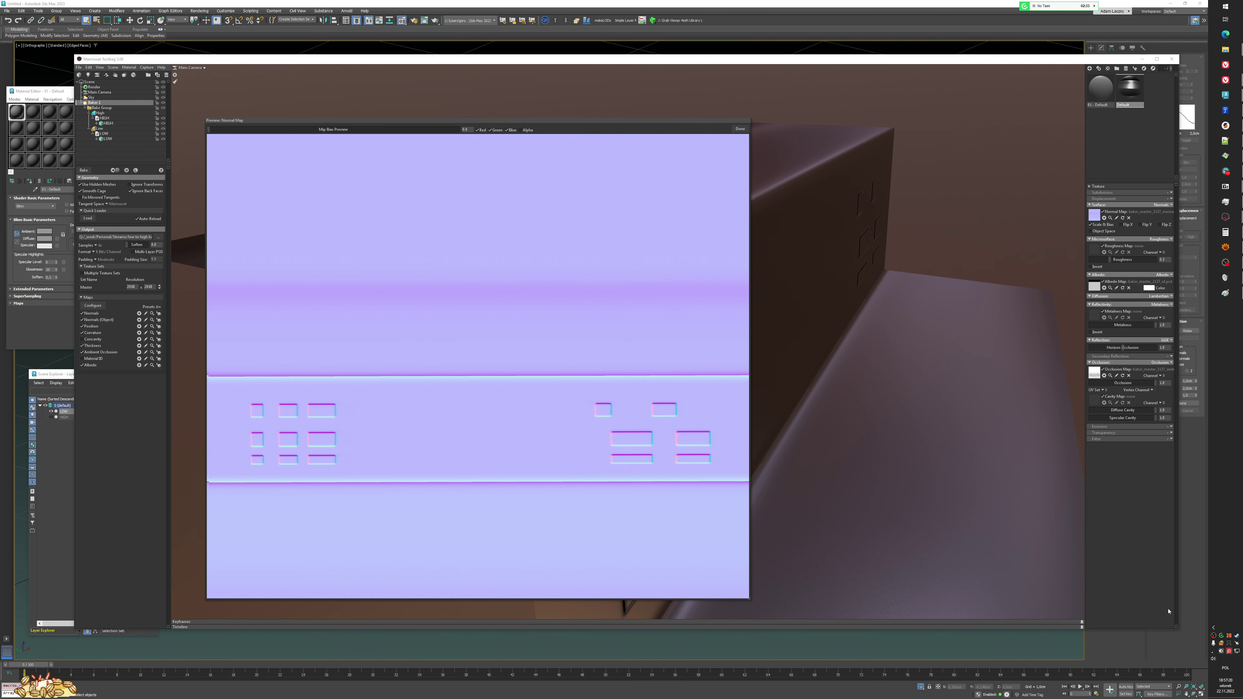
right_click(1013, 573)
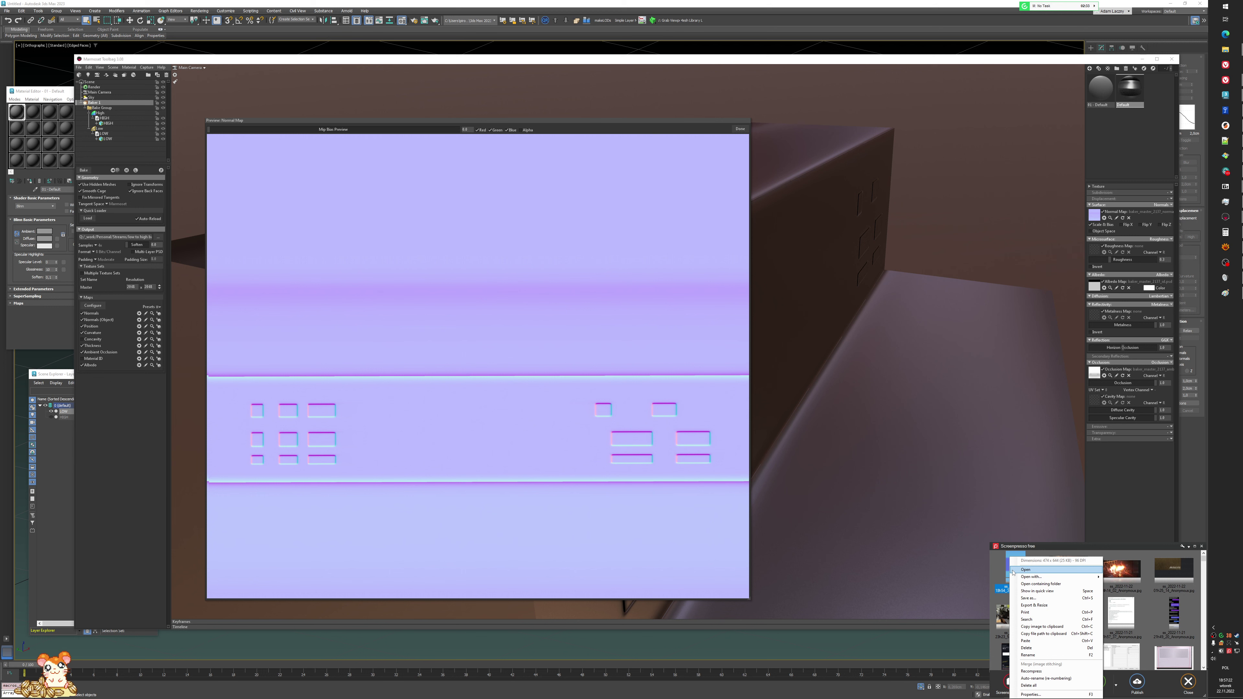
click(1025, 571)
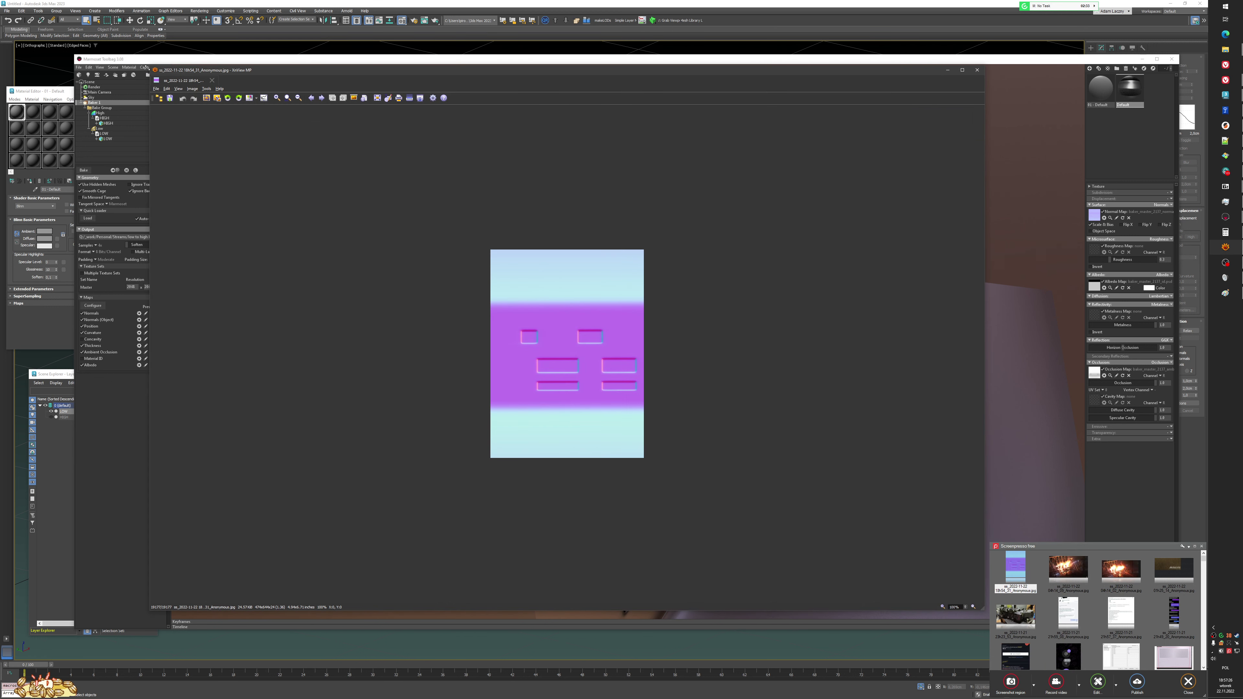
drag(149, 67, 682, 217)
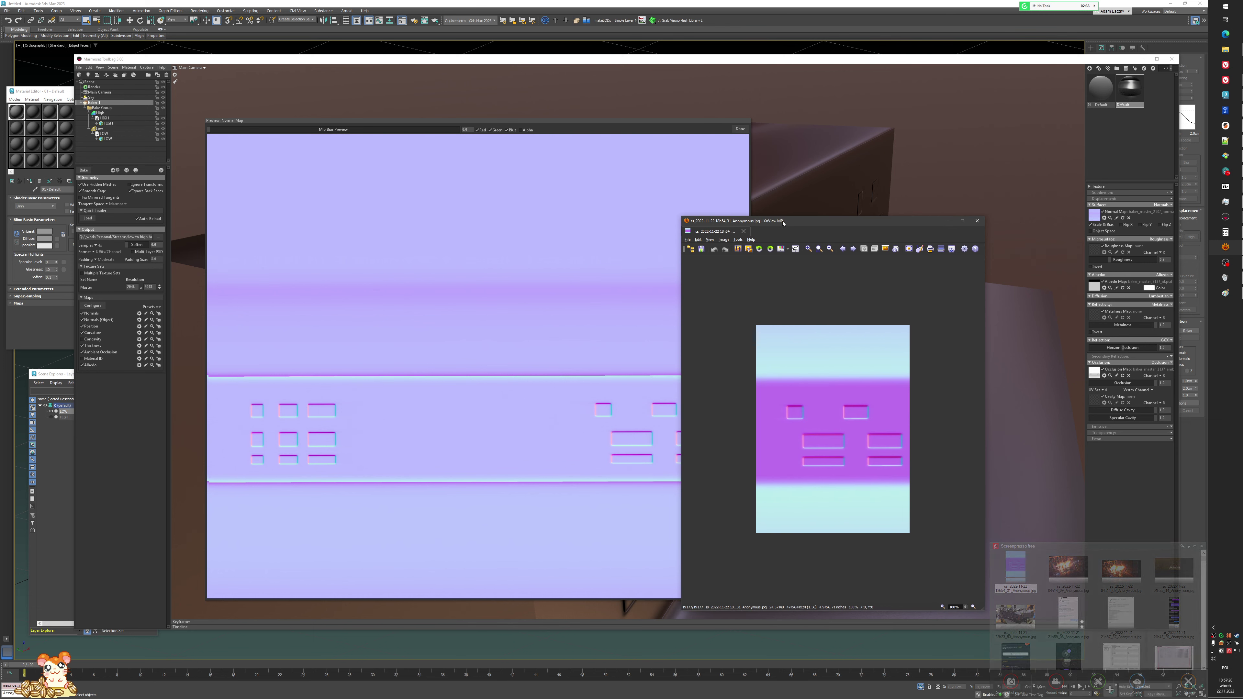
drag(783, 222, 858, 150)
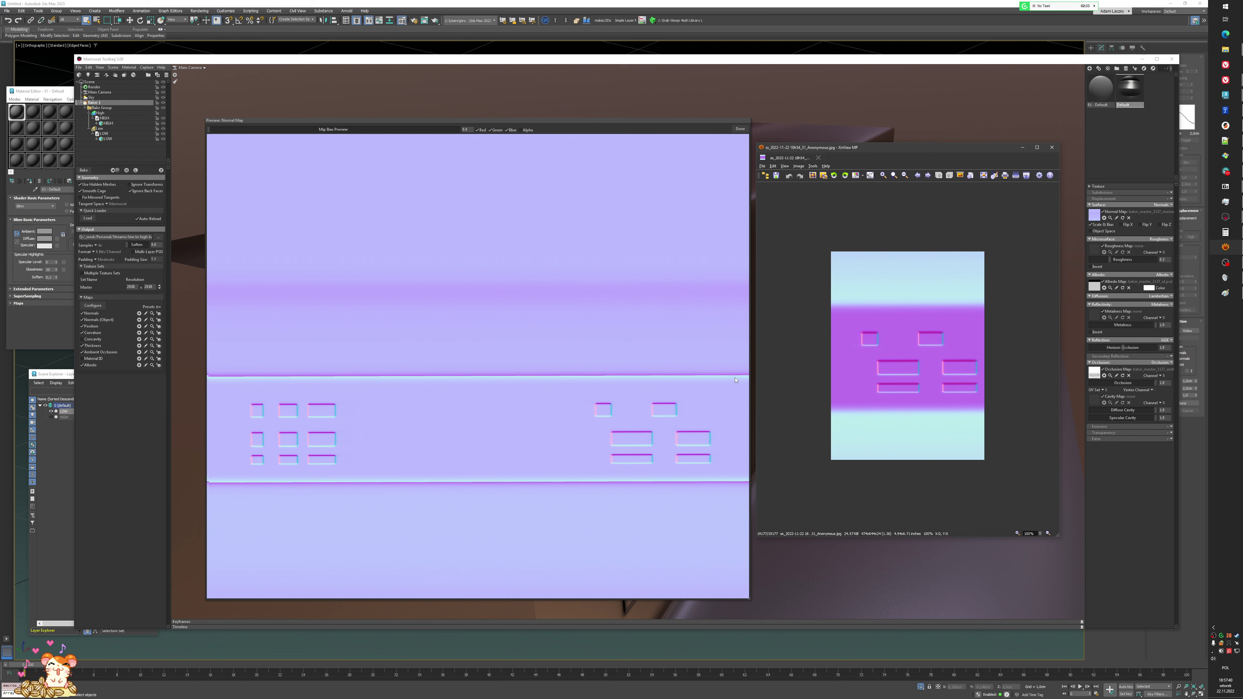
- Compare the model's edge shading with the previewed normal map, and close the preview
click(705, 379)
drag(636, 422, 582, 461)
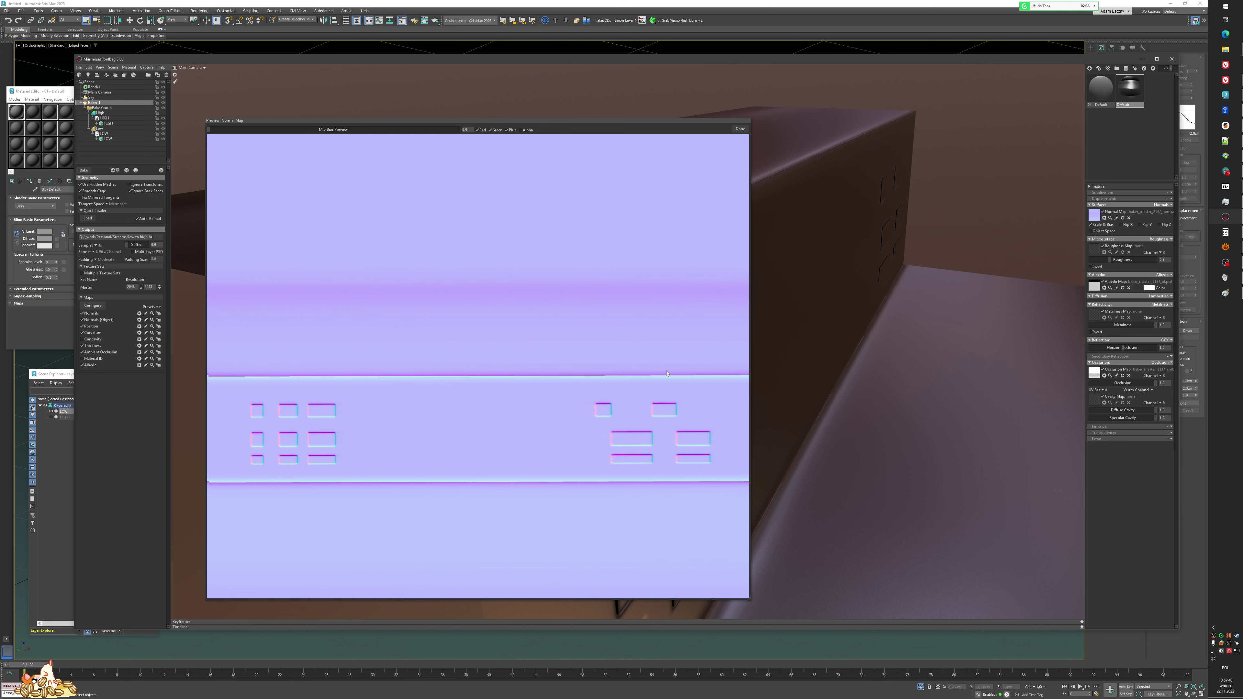
drag(894, 258, 842, 232)
drag(841, 233, 855, 230)
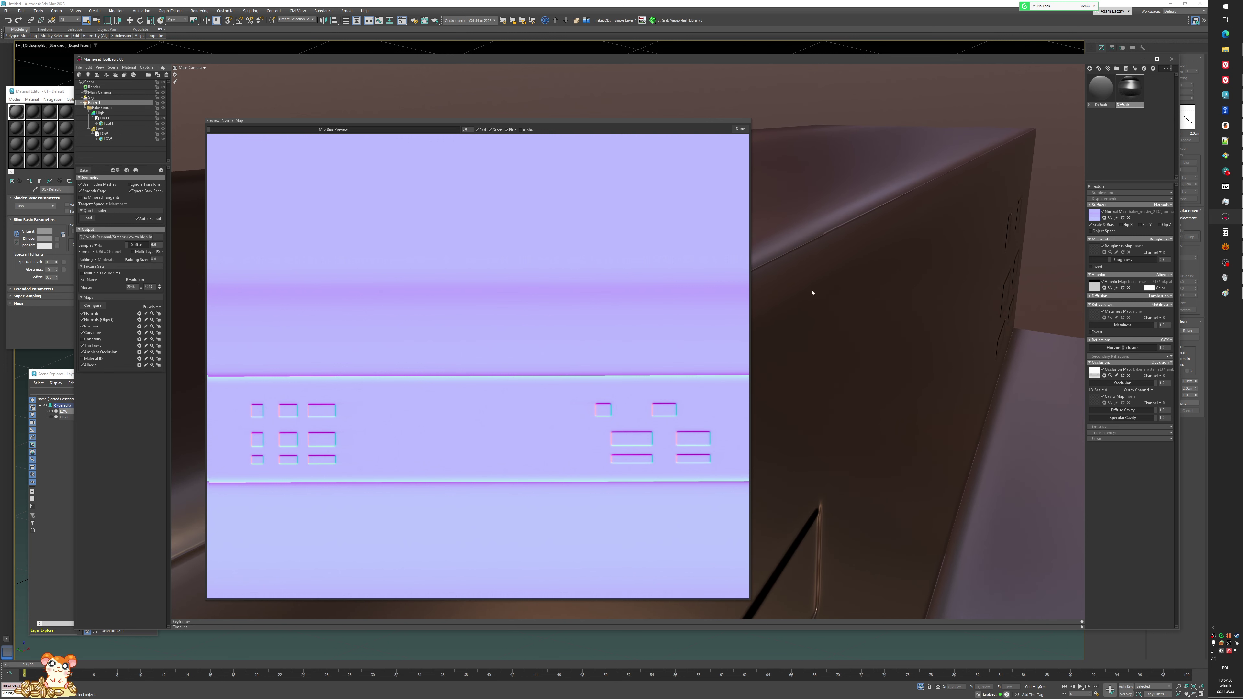
drag(813, 294, 941, 294)
scroll(885, 368, down, 5)
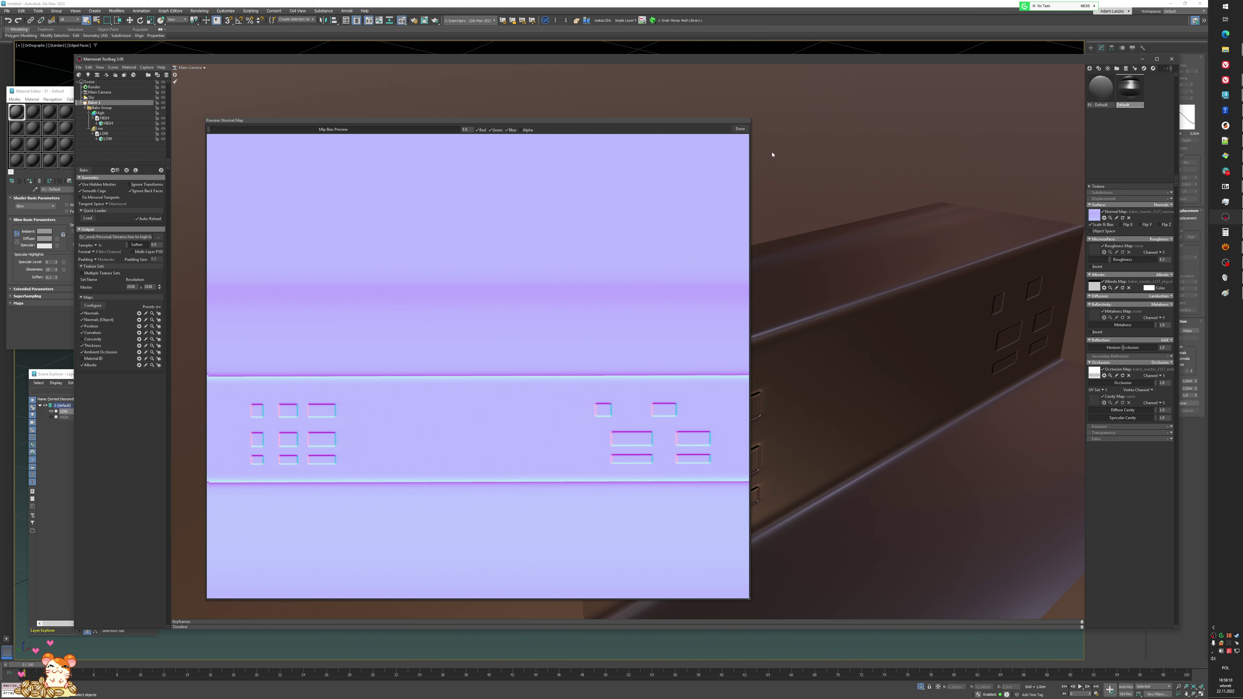
click(742, 133)
drag(910, 353, 773, 370)
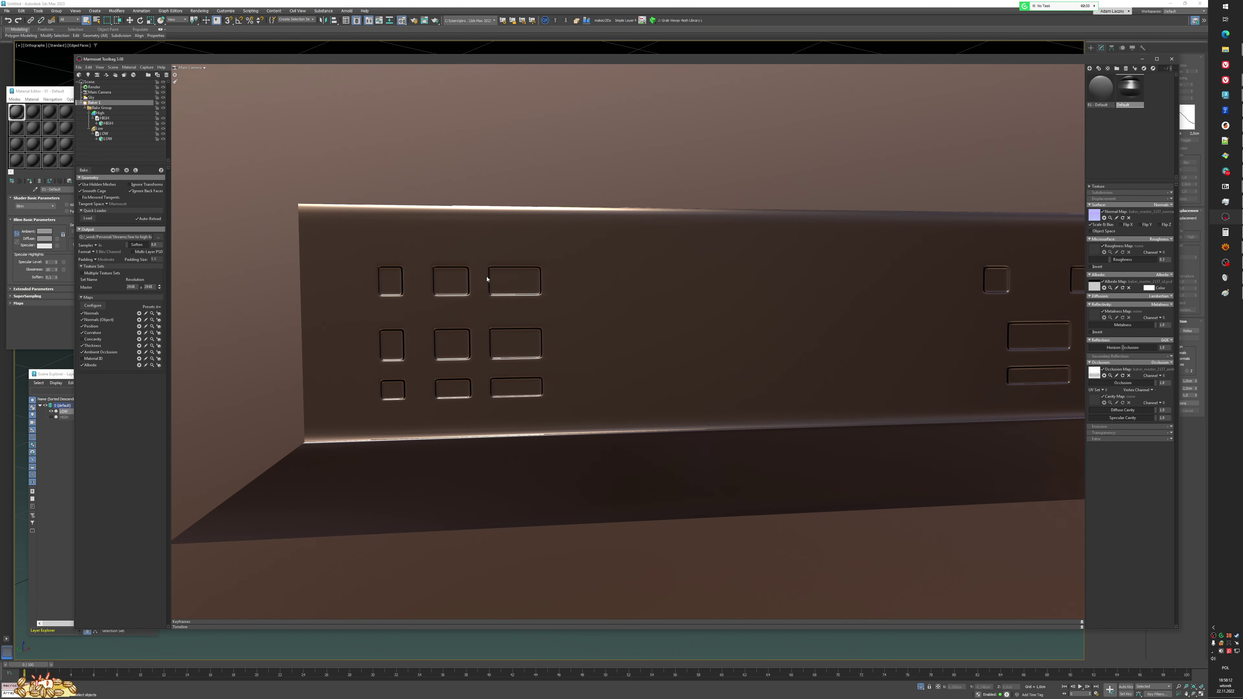
drag(504, 347, 552, 341)
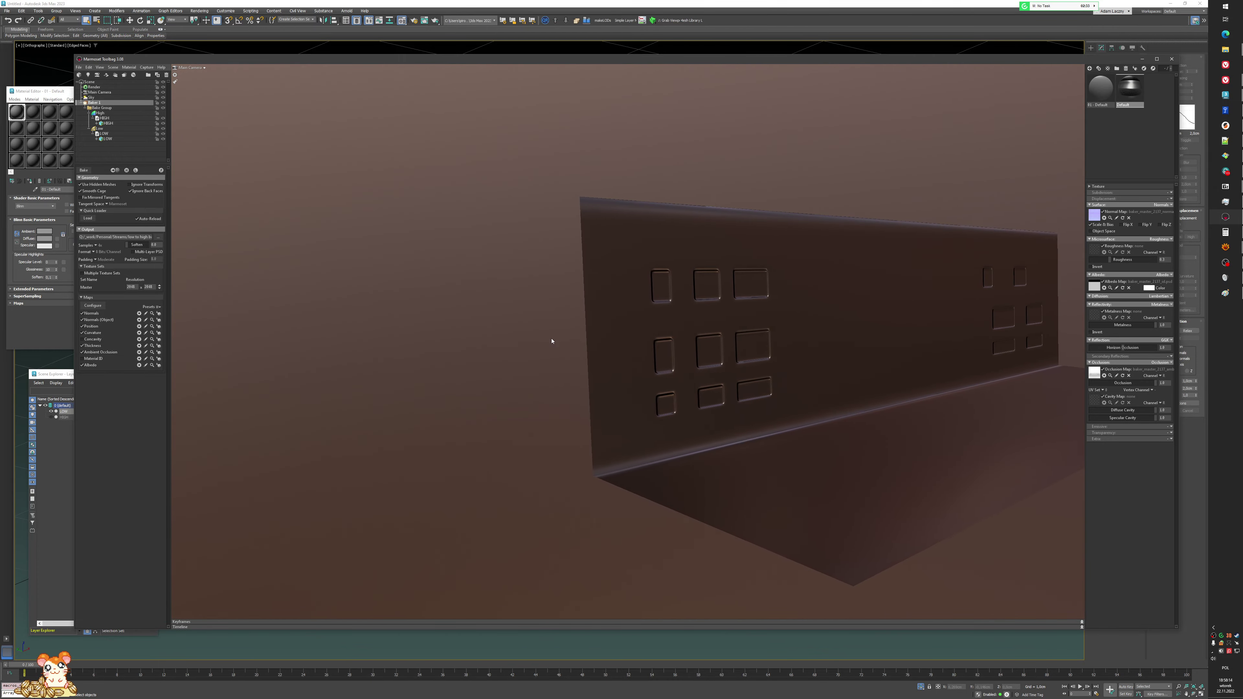
- Clear the painted skew mask on the bake project's Low group and finish the skew painting
click(102, 129)
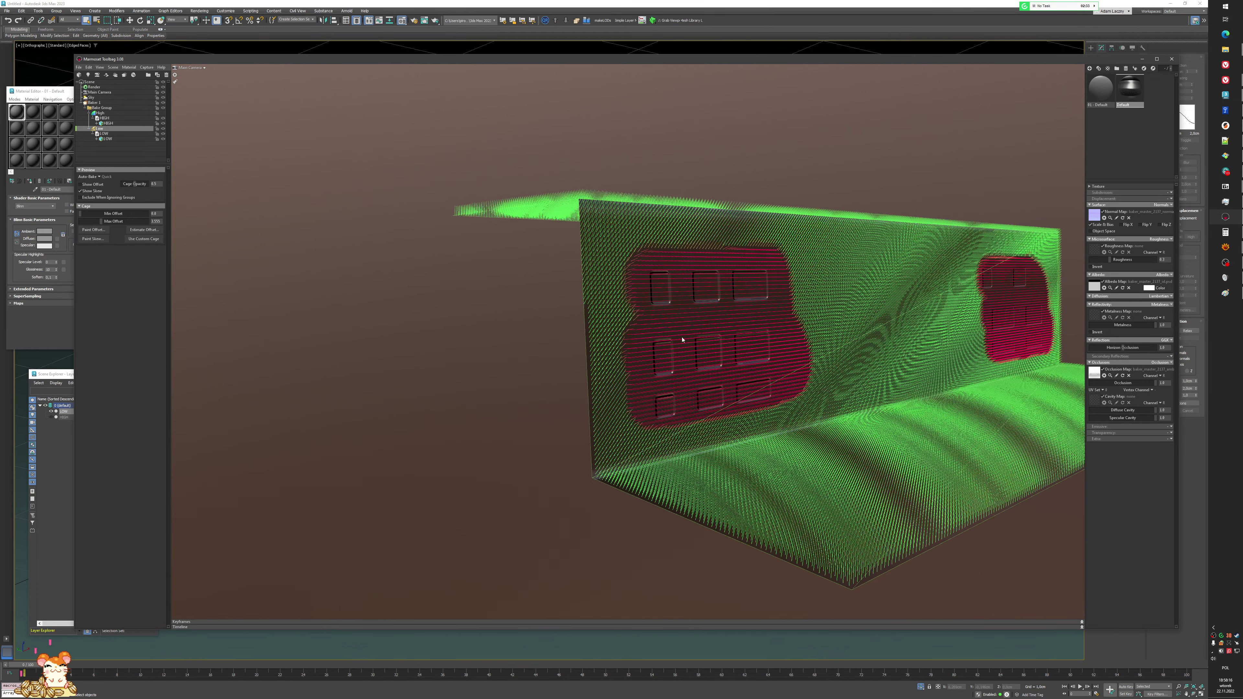
middle_drag(682, 342, 652, 372)
drag(651, 371, 464, 360)
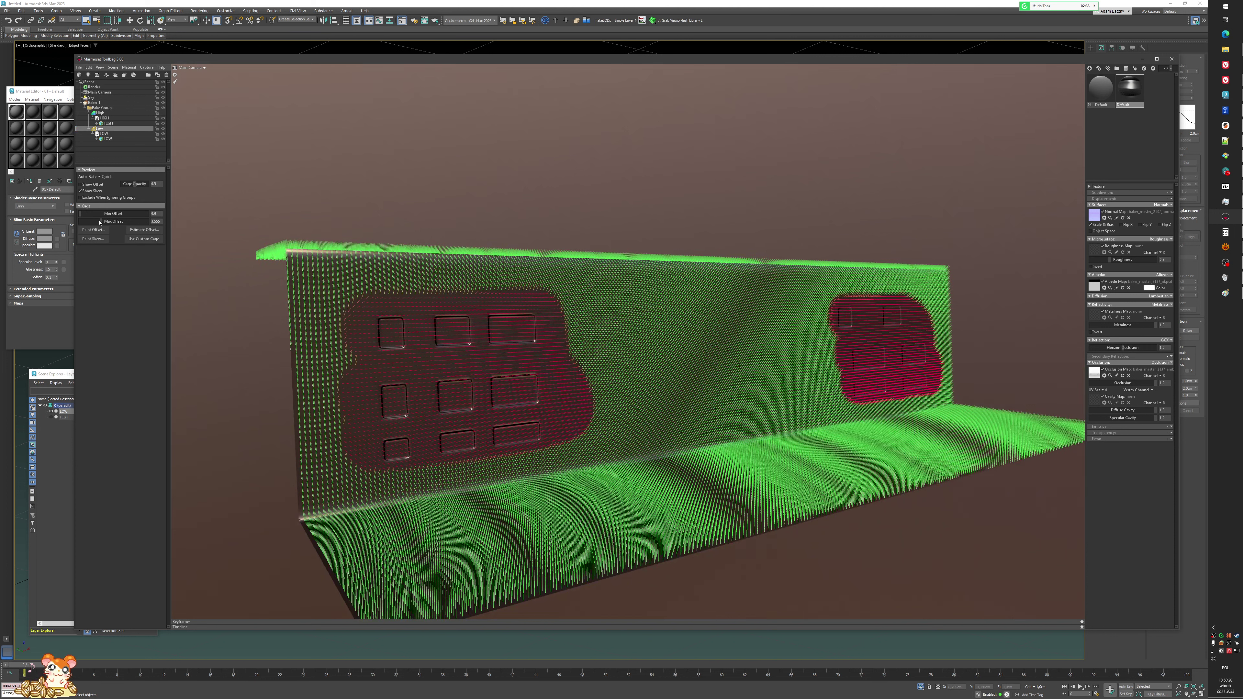
click(99, 239)
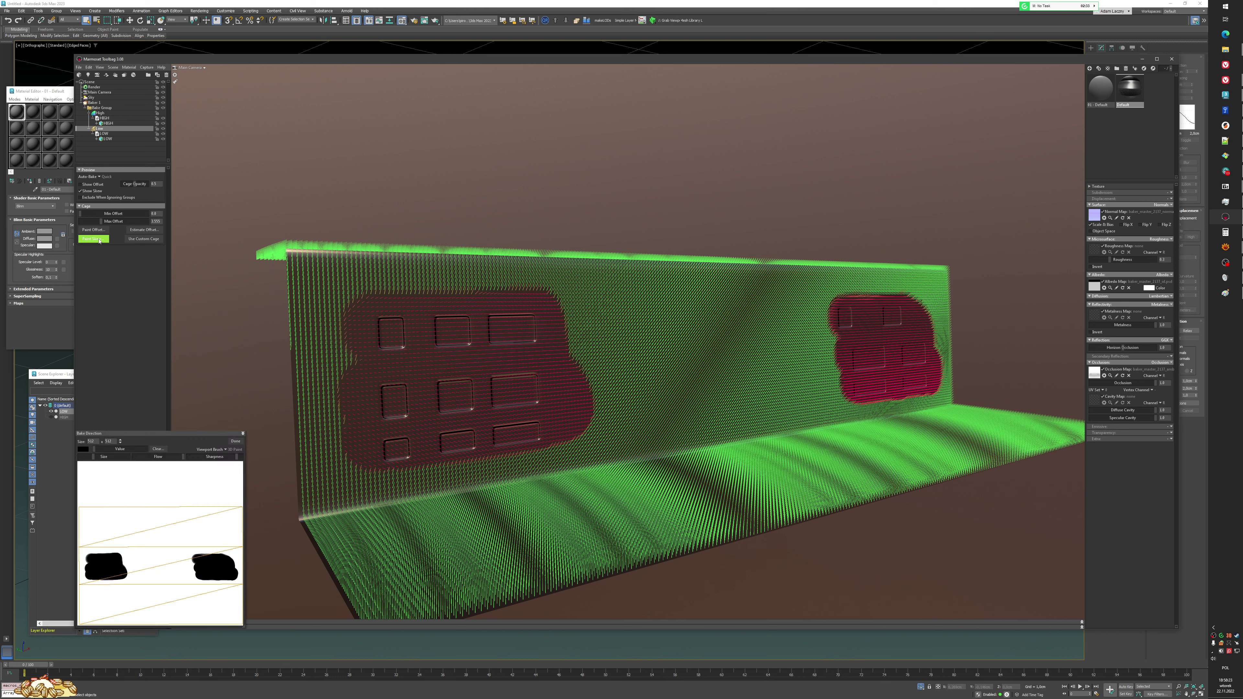
click(157, 449)
click(612, 375)
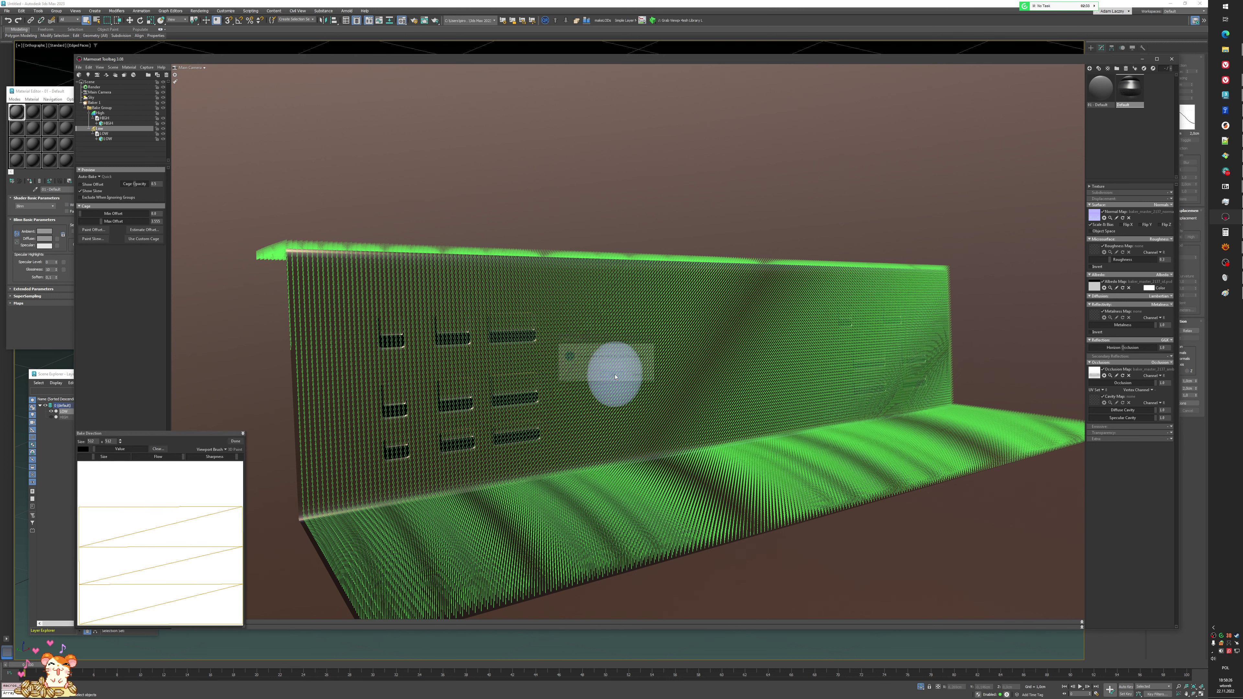
click(235, 441)
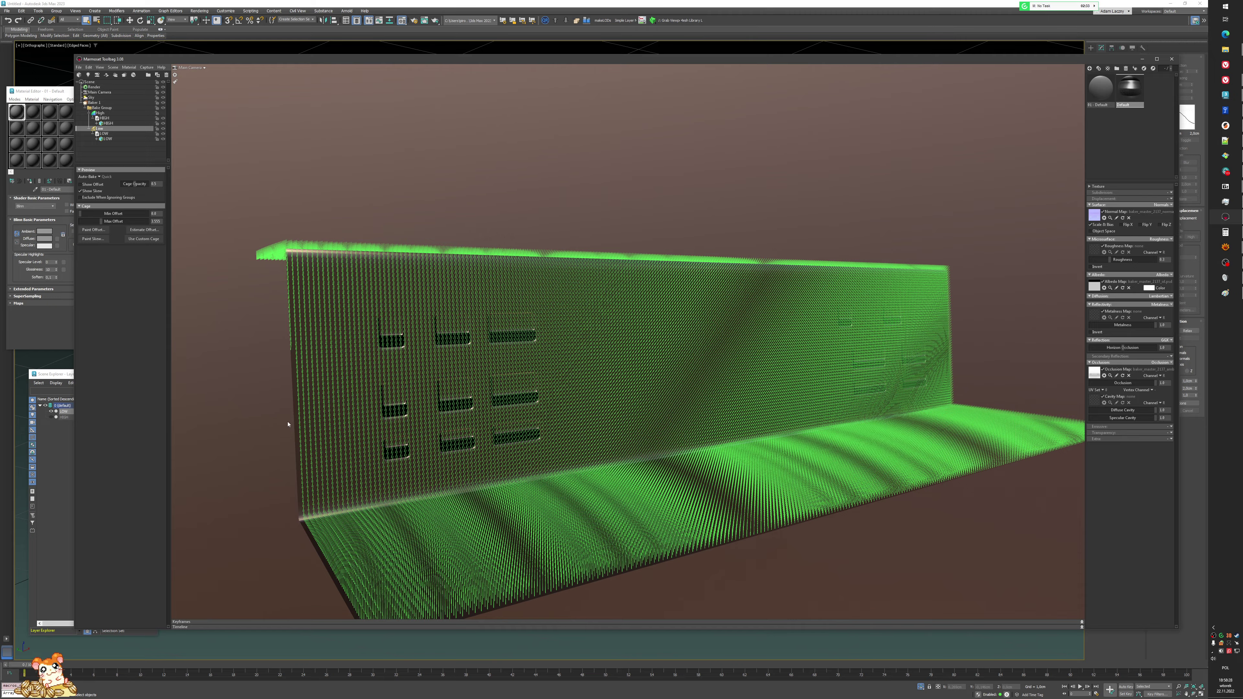
- Return to the bake project's settings and examine the window recesses baked without the skew mask
alt+drag(341, 418, 392, 372)
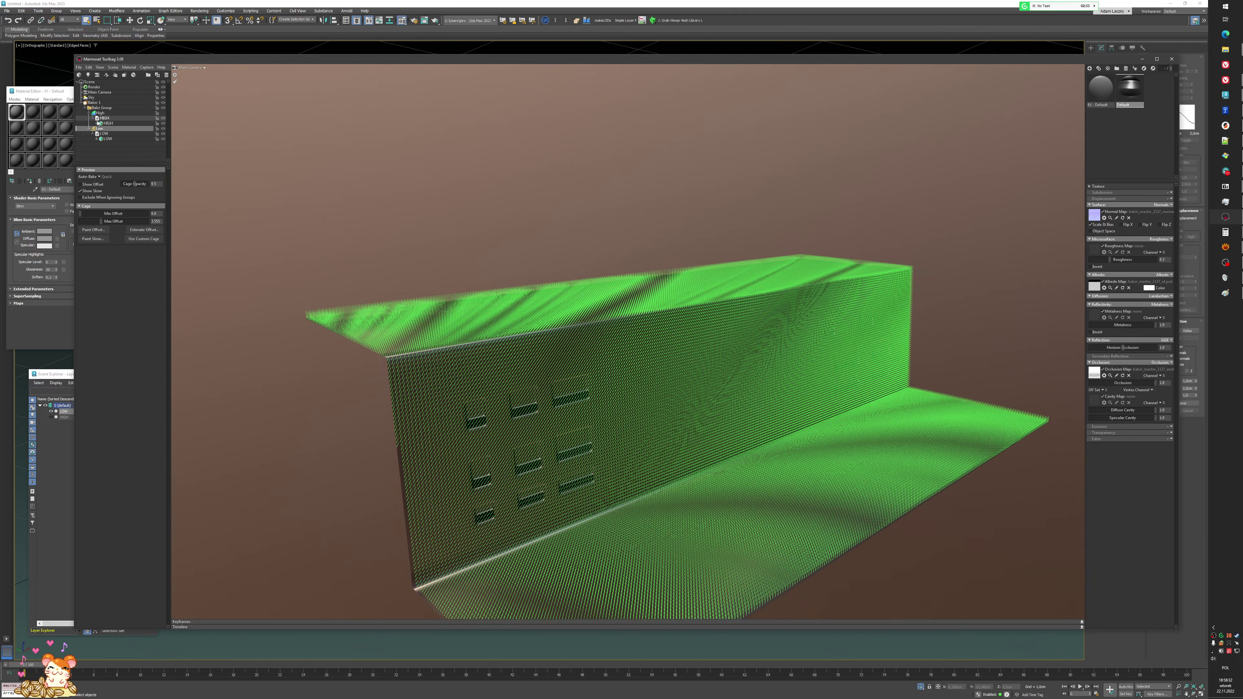
click(94, 102)
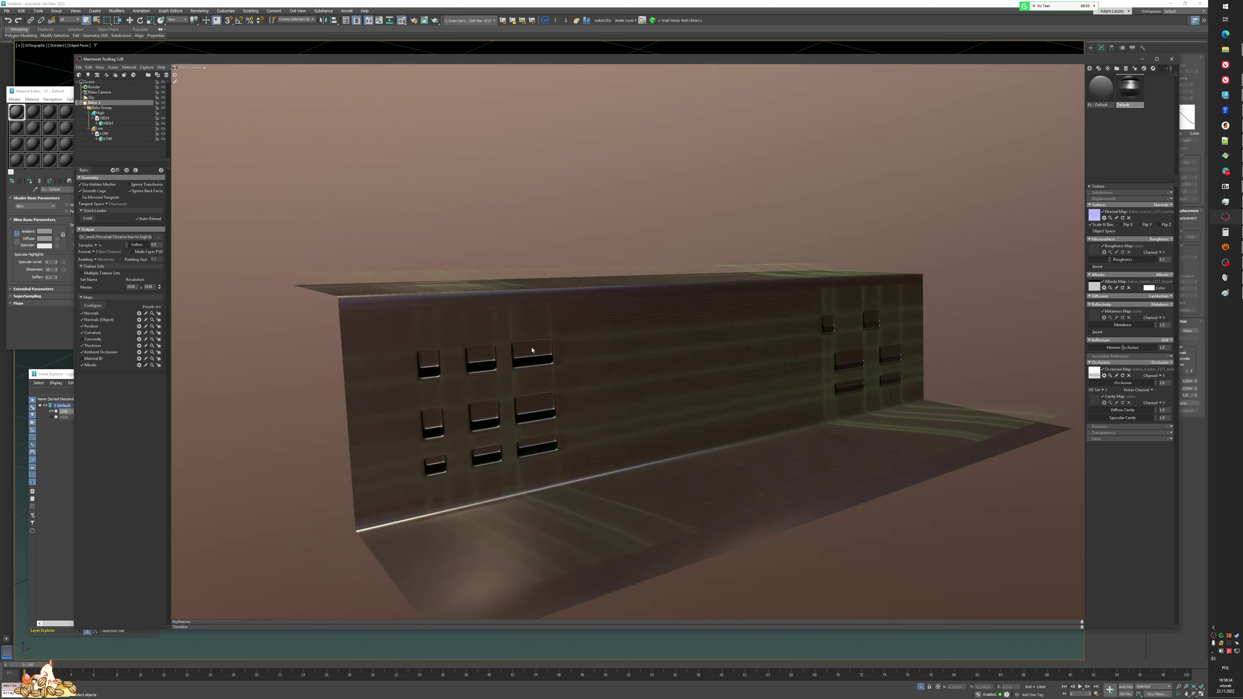
drag(490, 299, 663, 303)
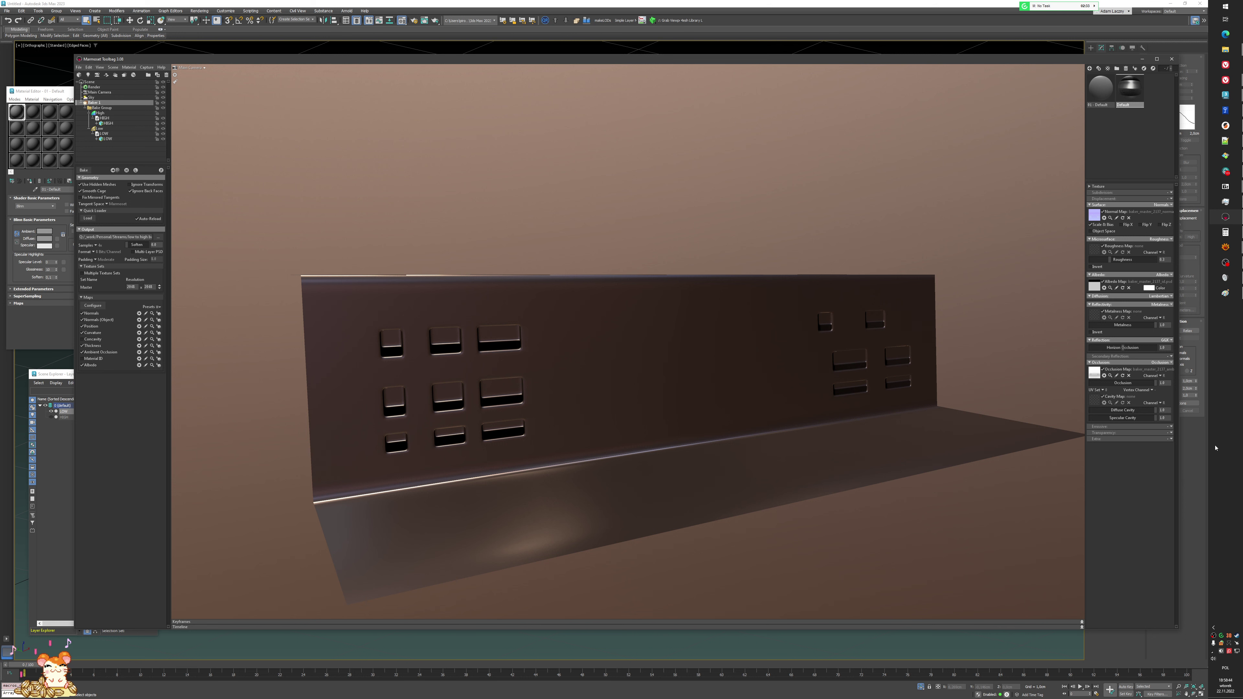
- Switch to 3ds Max, deselect the low-poly and turn off the edge display to view its hard-edged shading
click(1158, 415)
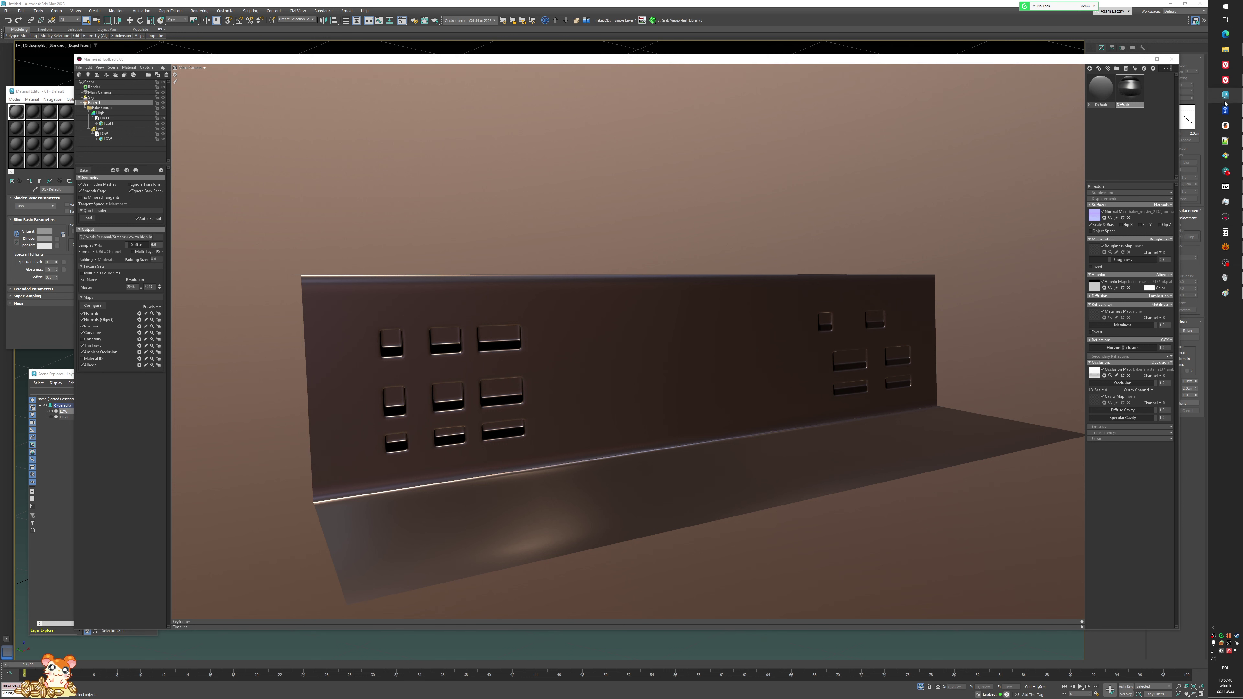
mouse_move(1225, 103)
click(1149, 186)
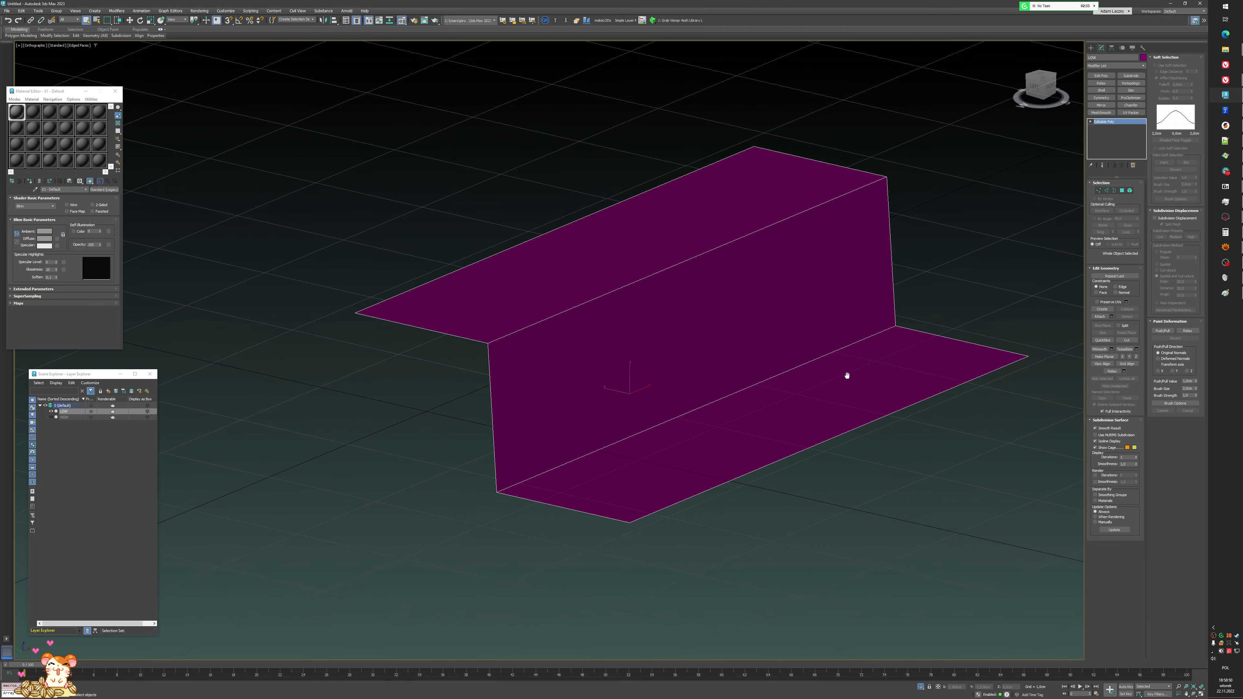
scroll(847, 375, up, 2)
scroll(557, 413, down, 2)
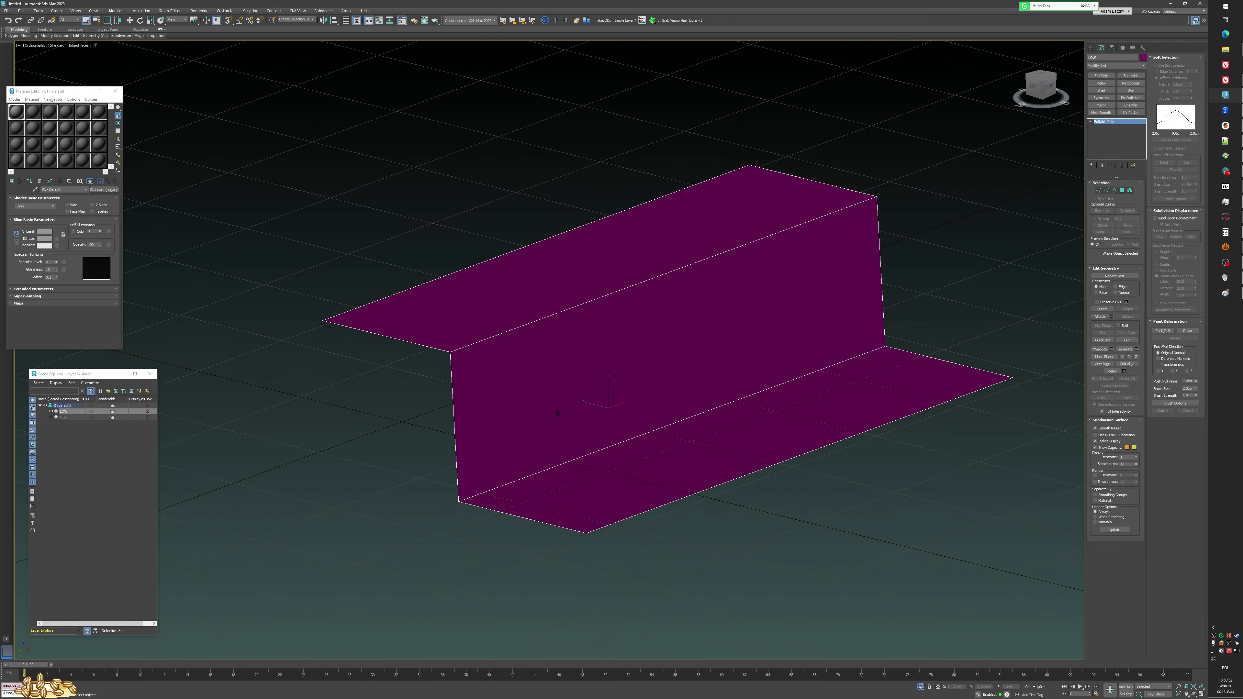
click(364, 429)
key(F4)
mouse_move(363, 429)
alt+middle_down()
mouse_move(491, 436)
mouse_move(492, 416)
mouse_move(536, 396)
alt+middle_up()
scroll(483, 422, up, 2)
scroll(496, 416, up, 2)
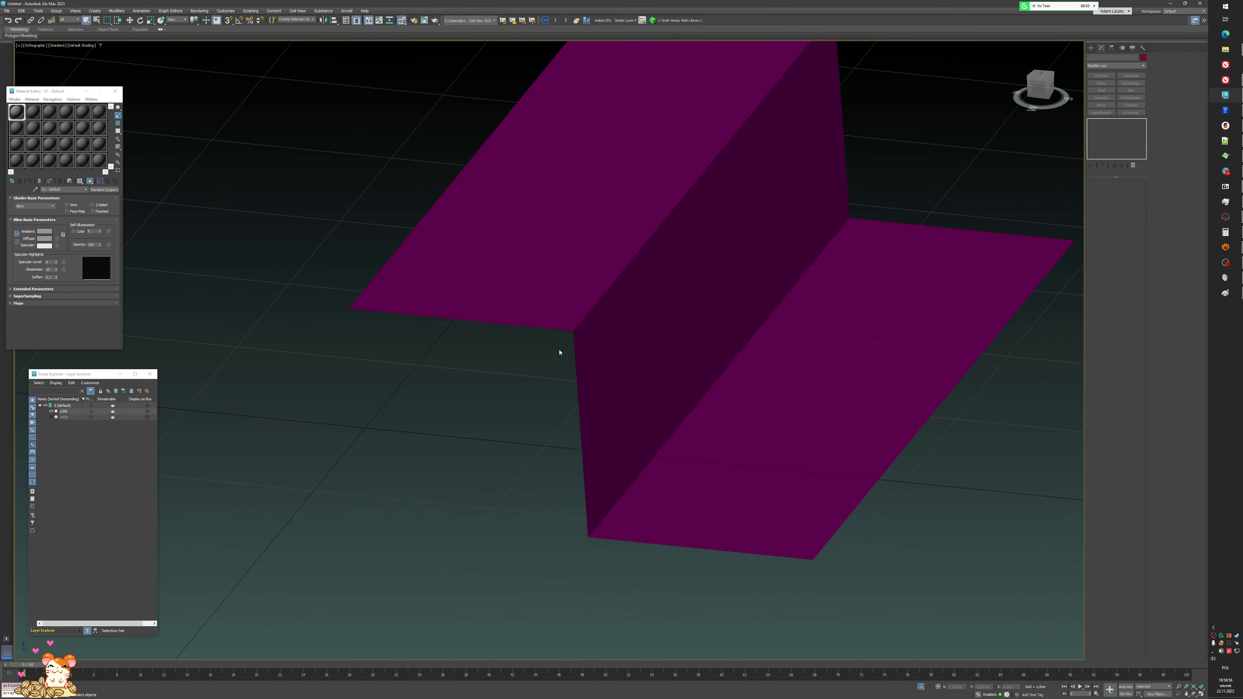
right_click(592, 326)
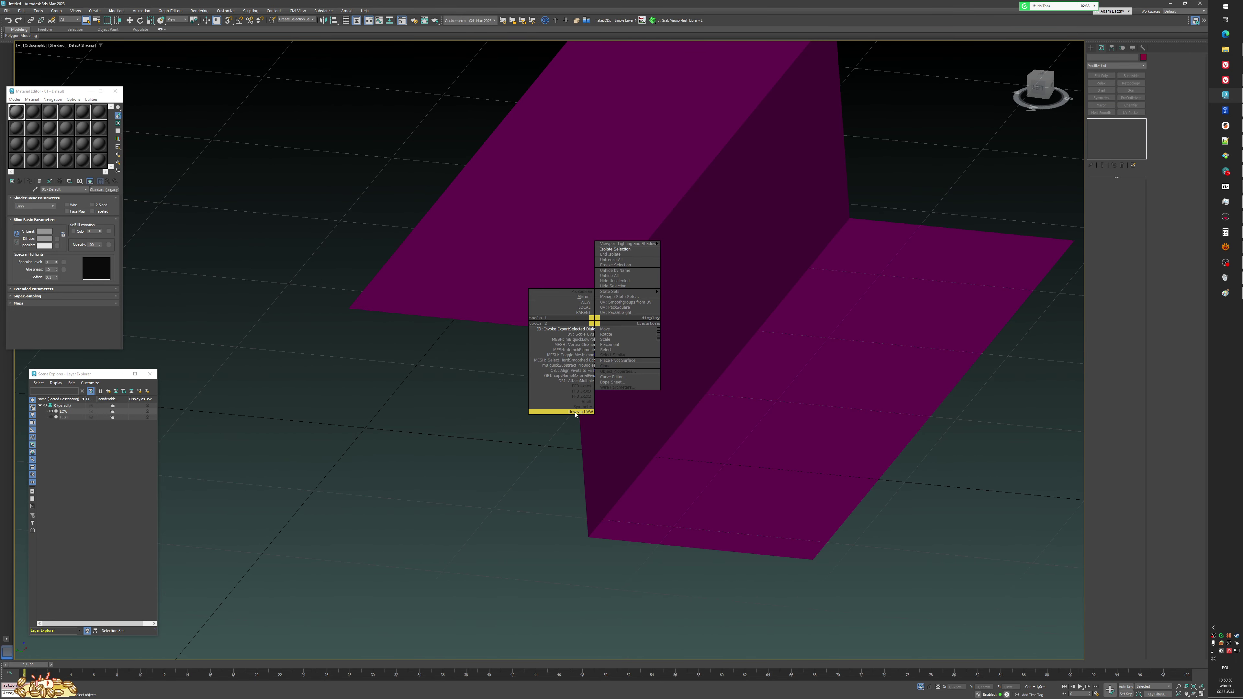
click(571, 402)
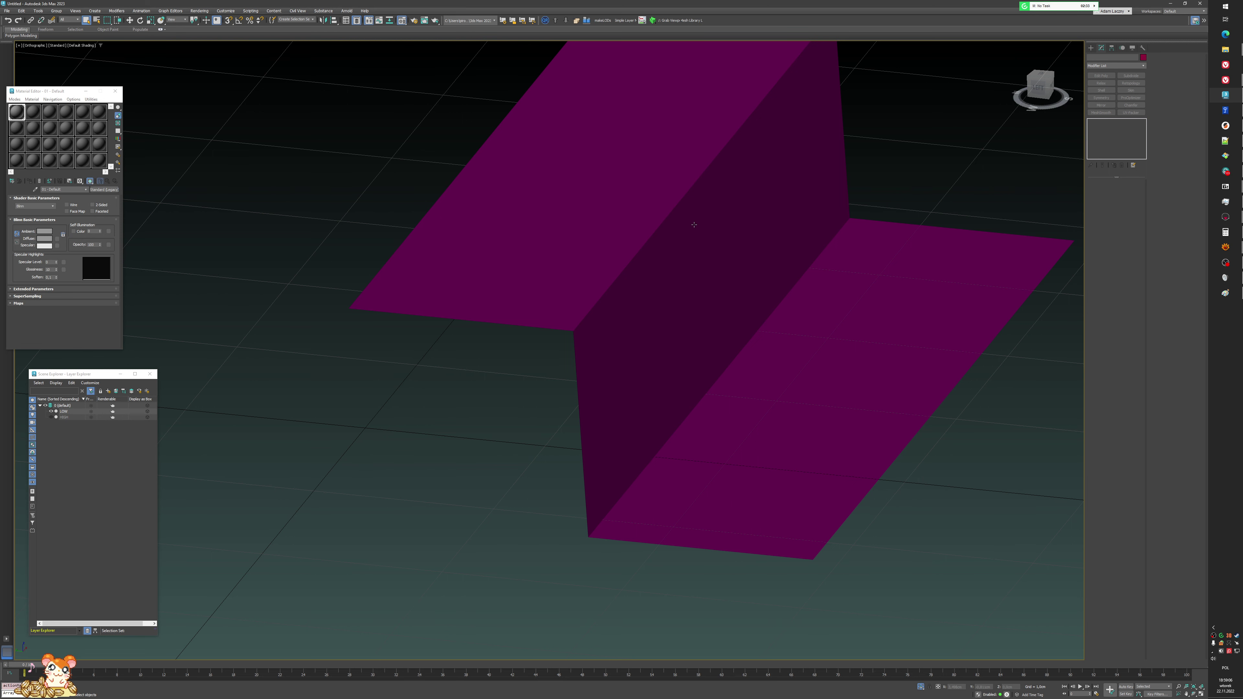
middle_drag(694, 225, 644, 255)
right_click(647, 253)
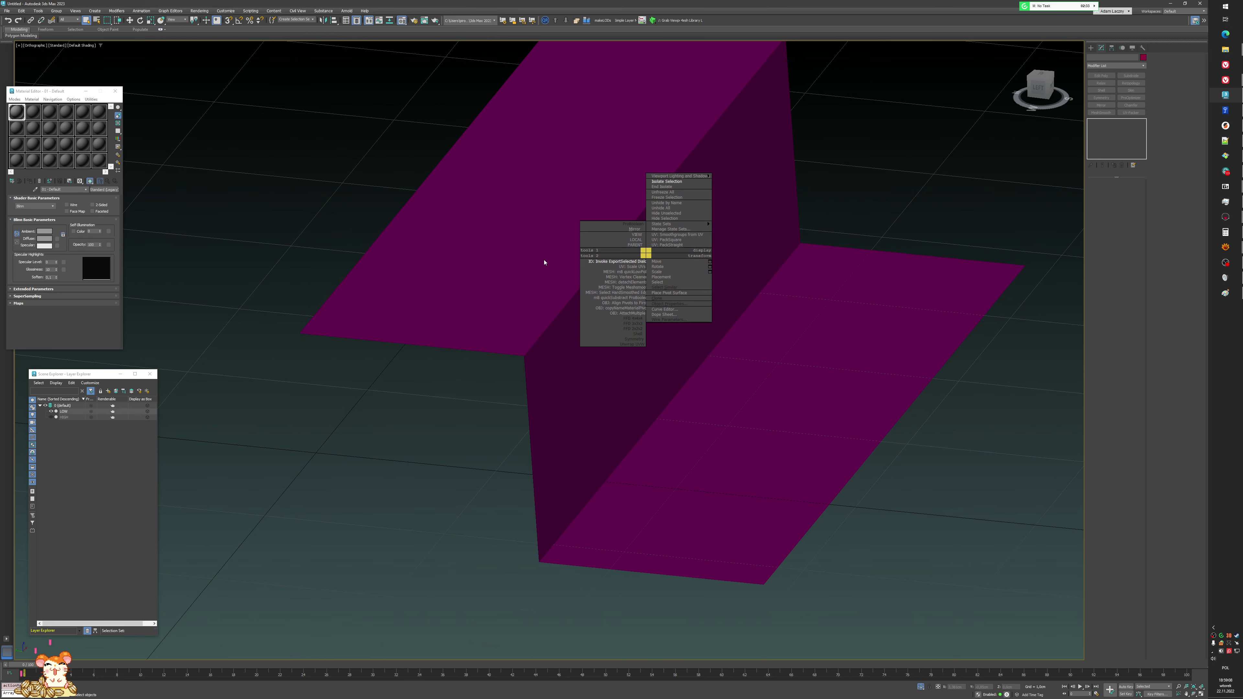
click(544, 261)
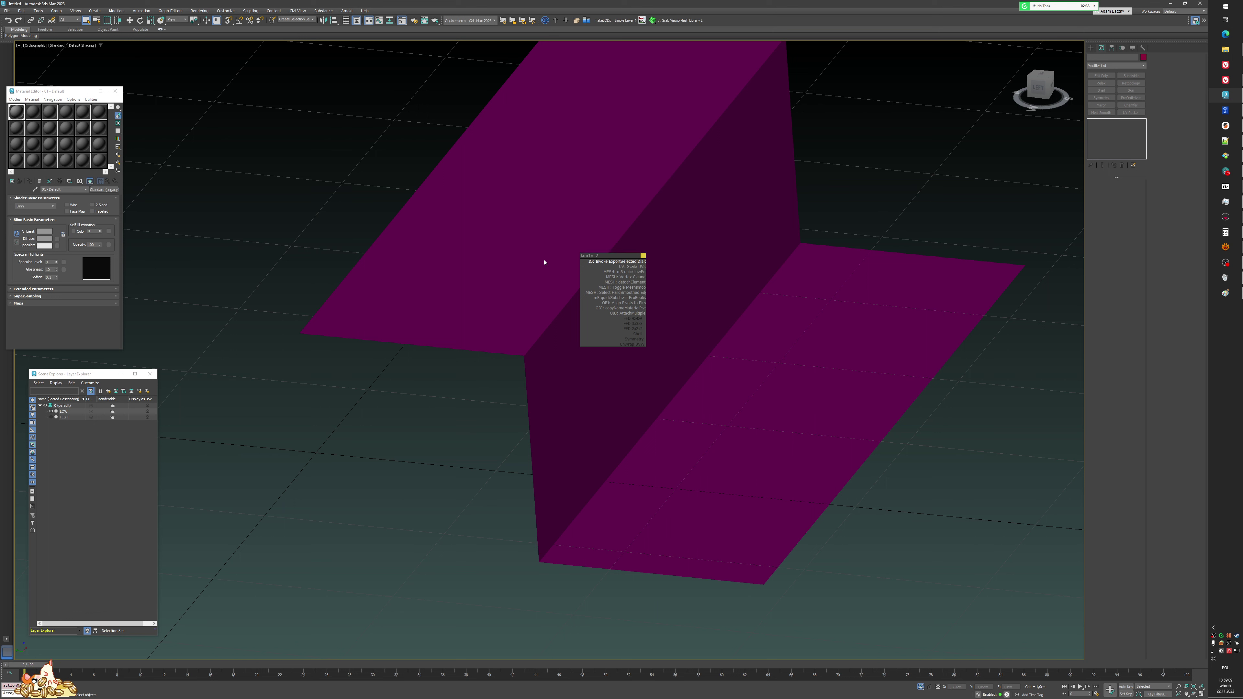
- Select the low-poly, add an Unwrap UVW modifier to it and open its UV editor
click(590, 239)
right_click(592, 238)
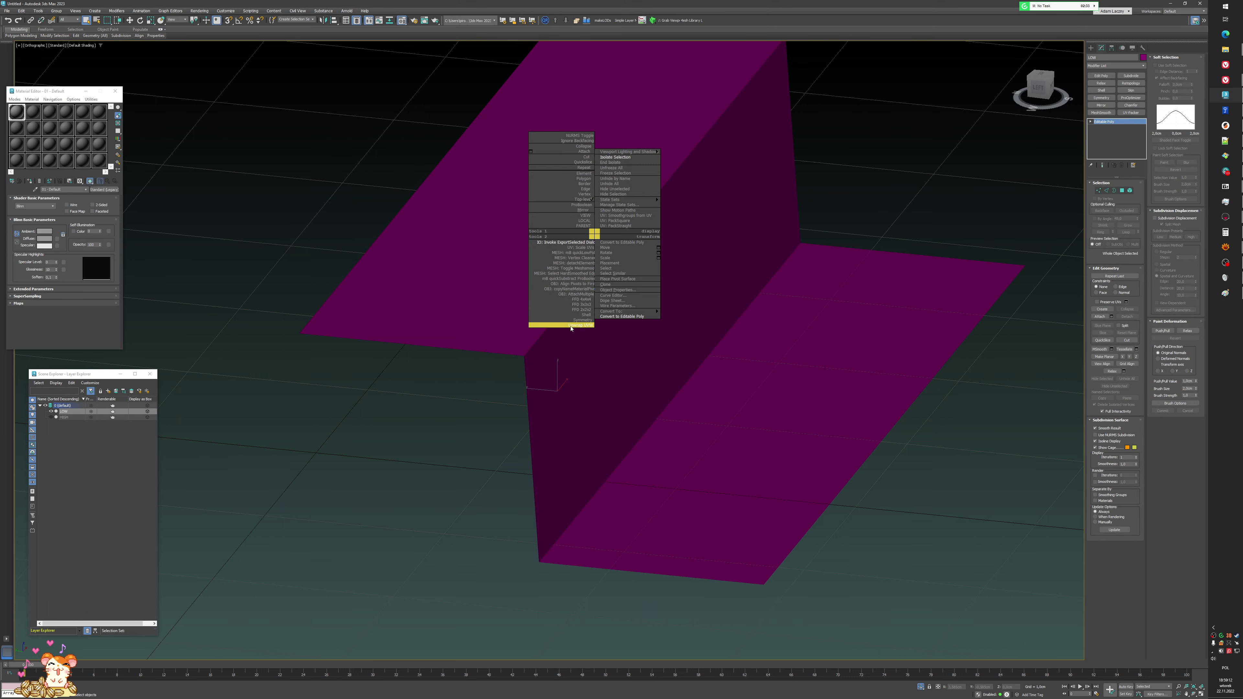
click(581, 326)
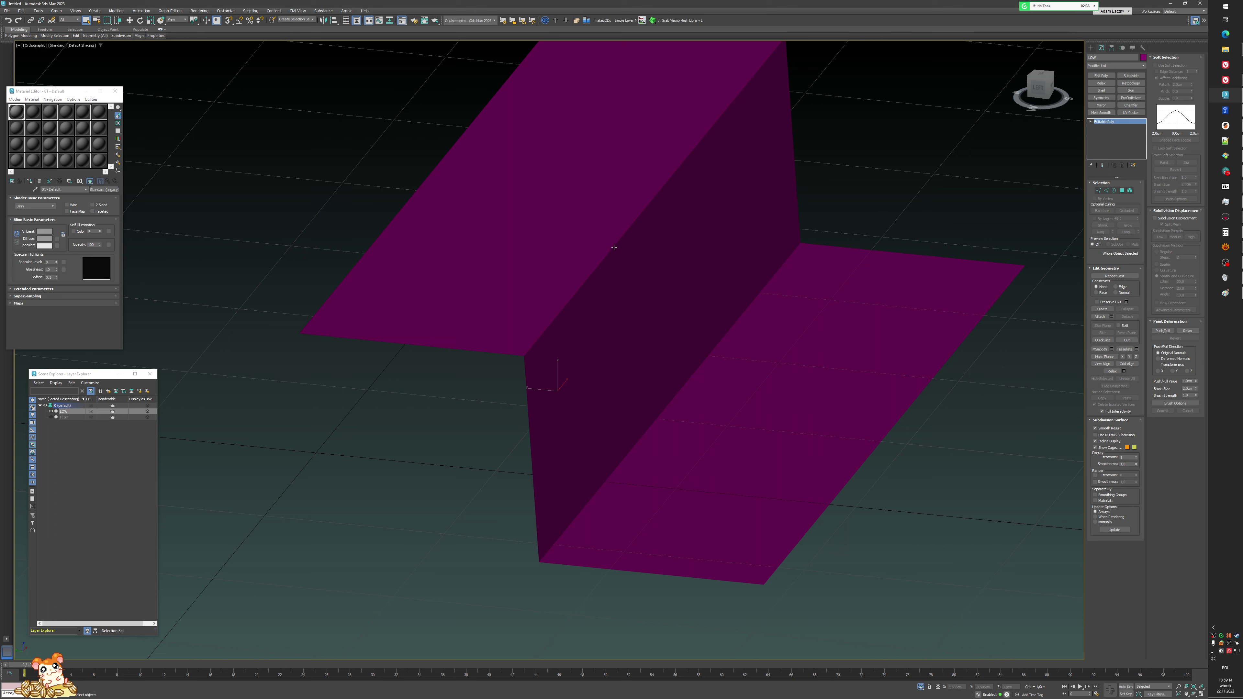
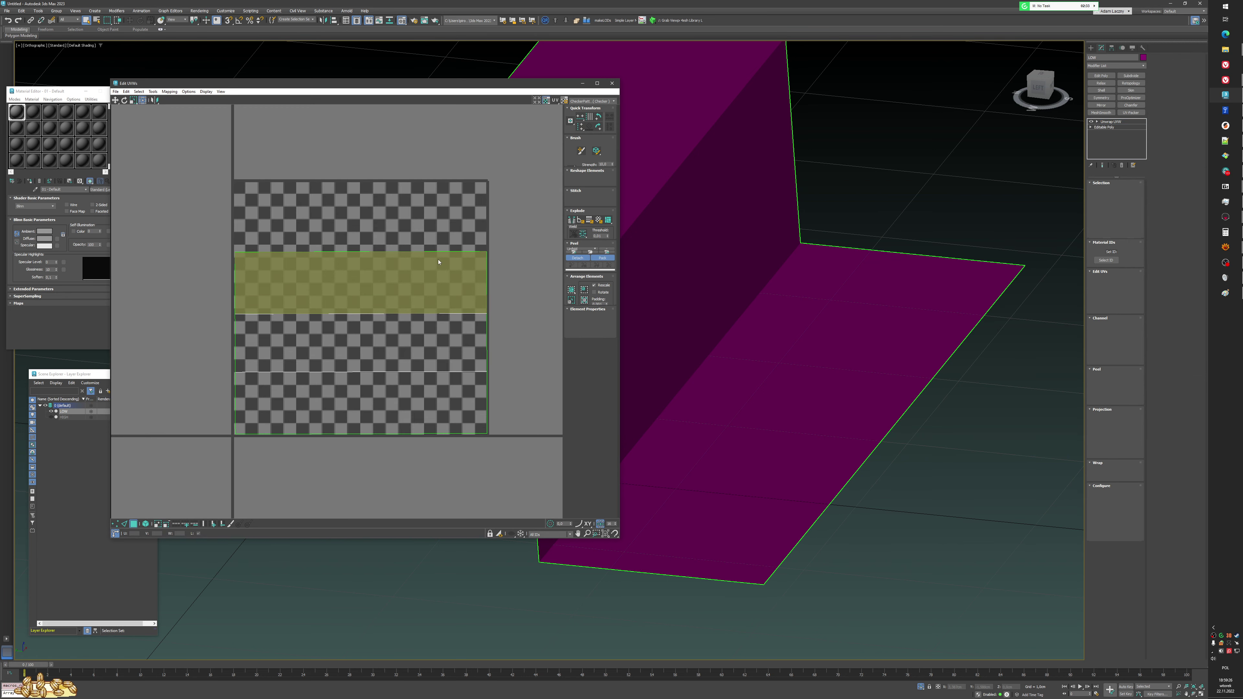
- Select the whole UV layout in the editor and flatten it by smoothing groups into separate islands
scroll(438, 265, up, 2)
middle_drag(438, 265, 426, 243)
click(426, 242)
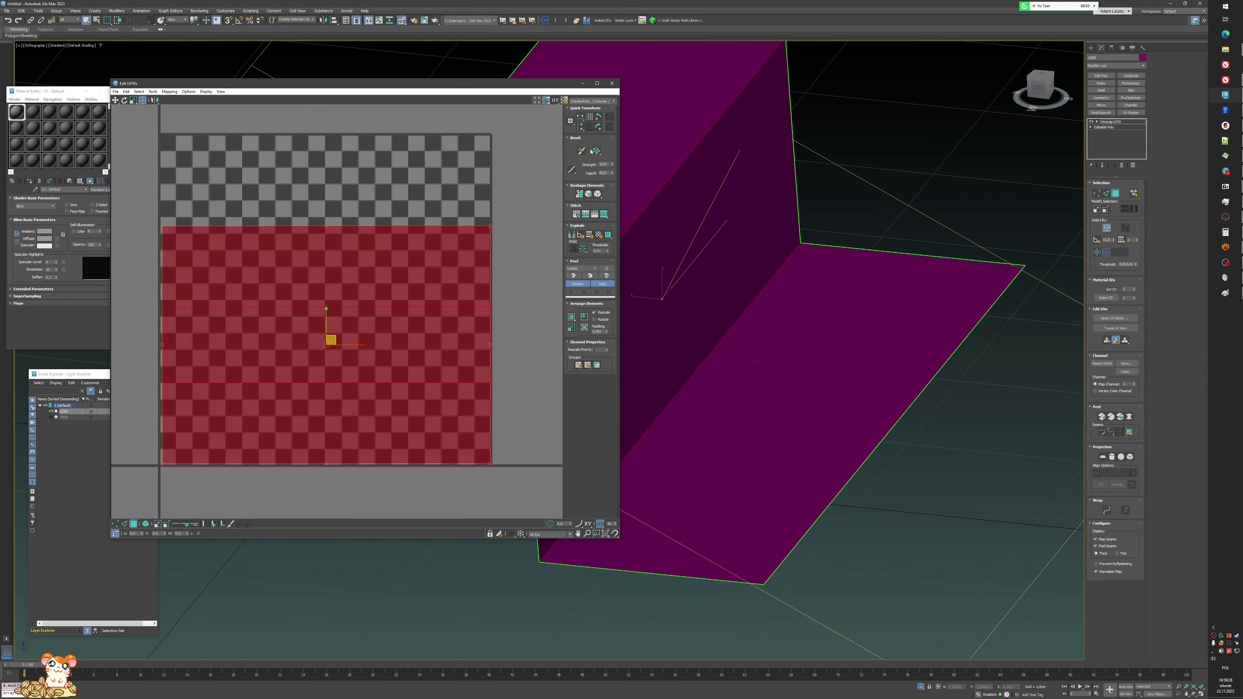
click(589, 236)
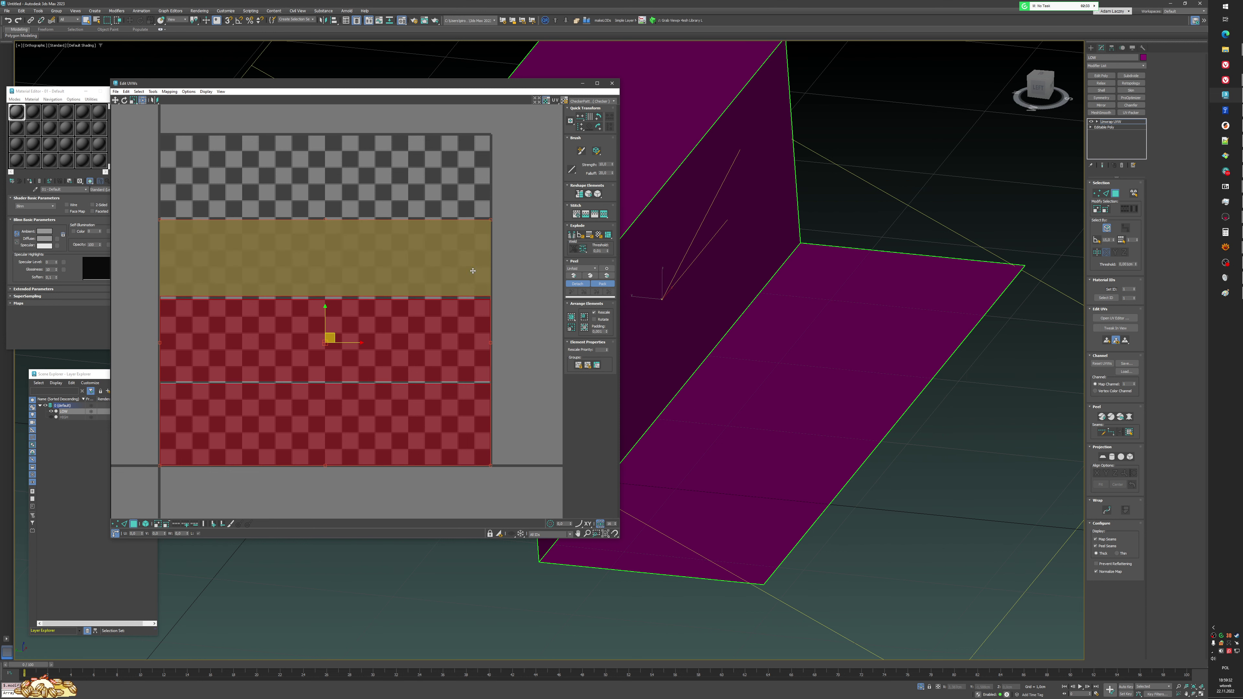
- Quick Peel the selected UV islands and rearrange them with padding between the strips
alt+middle_drag(622, 292, 788, 379)
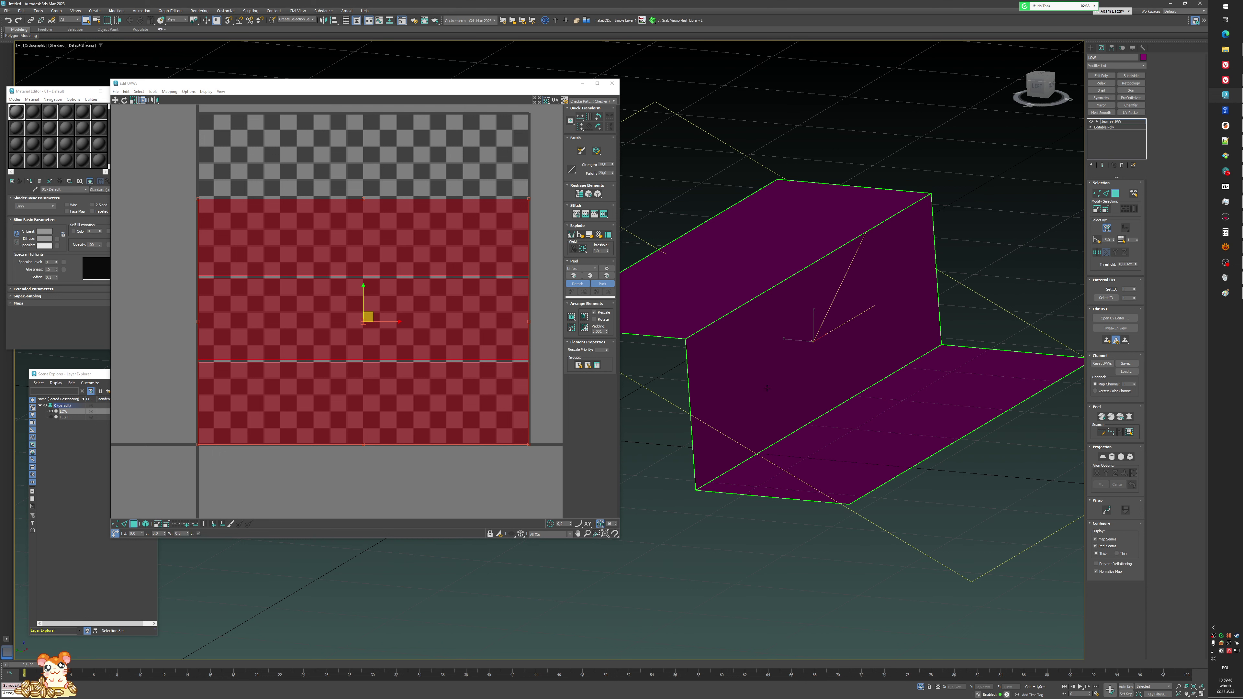
click(574, 276)
scroll(397, 297, up, 8)
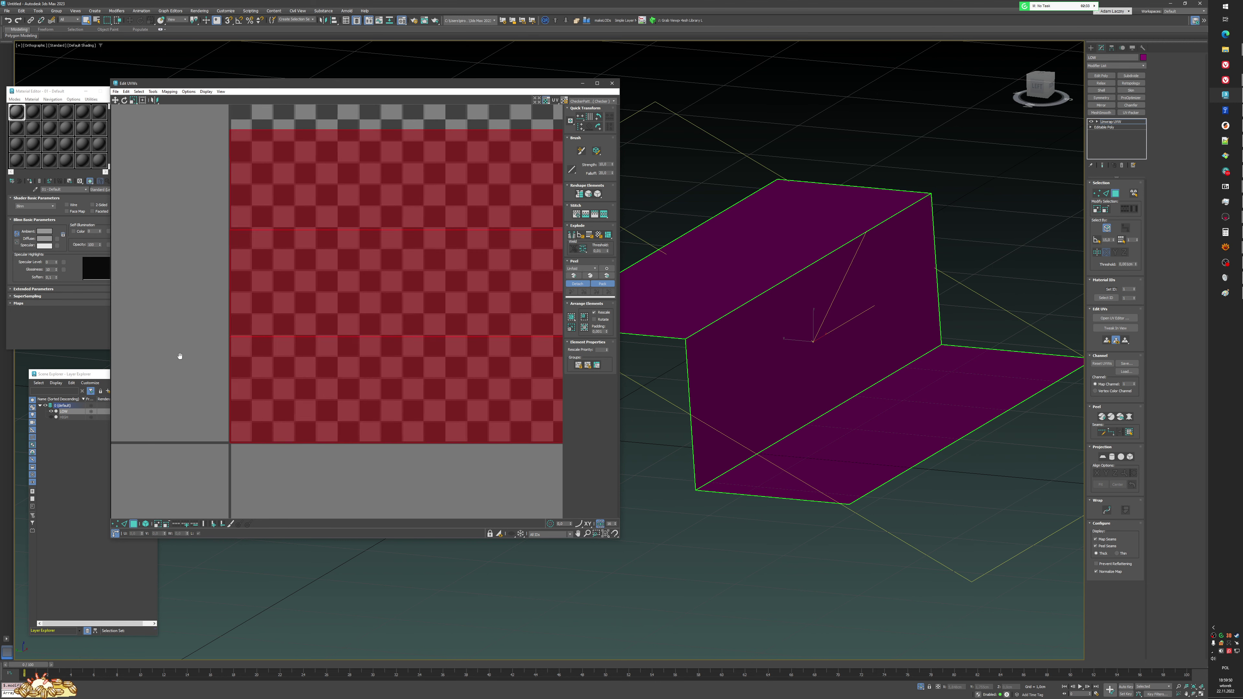
scroll(240, 279, up, 4)
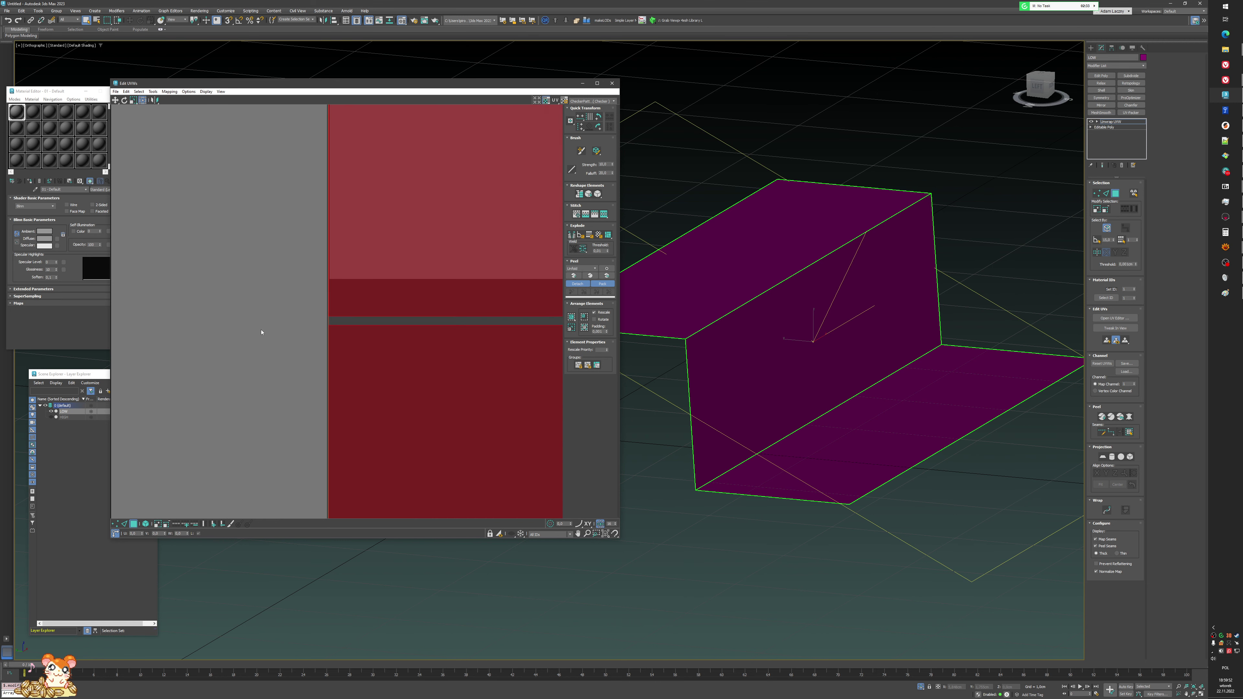
click(582, 318)
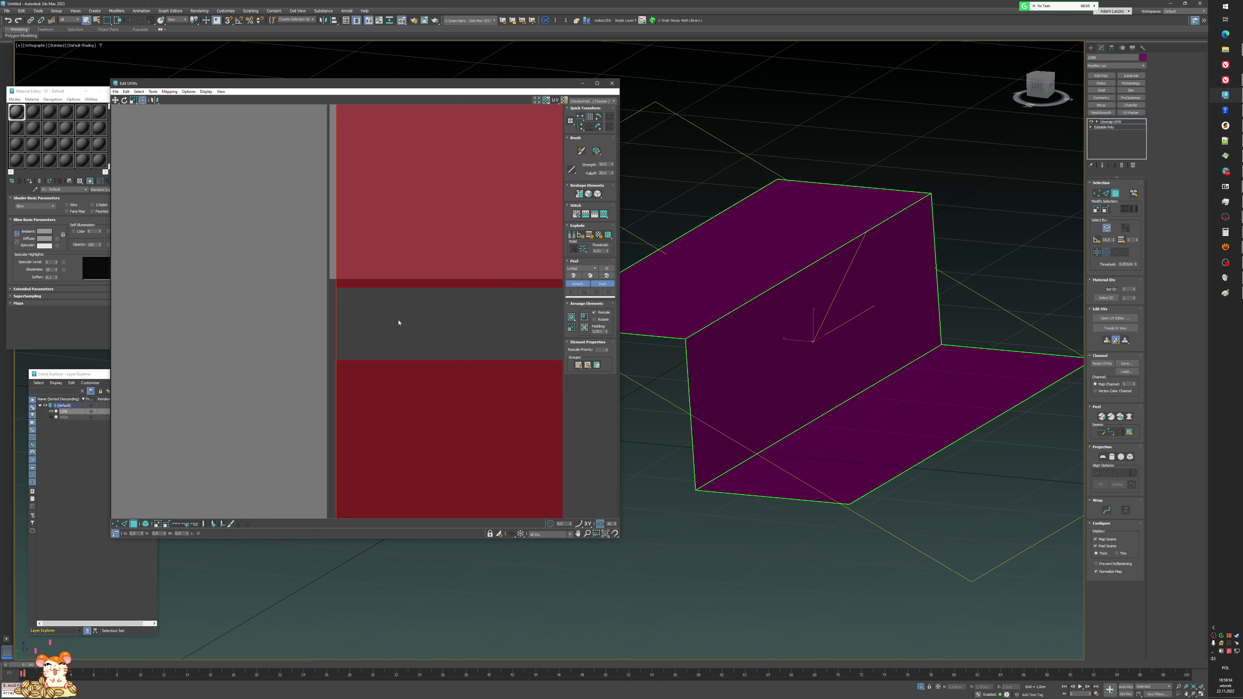
- Select the upper and middle UV islands at their shared border and inspect the padding around them
scroll(313, 318, down, 4)
click(262, 301)
scroll(312, 320, up, 3)
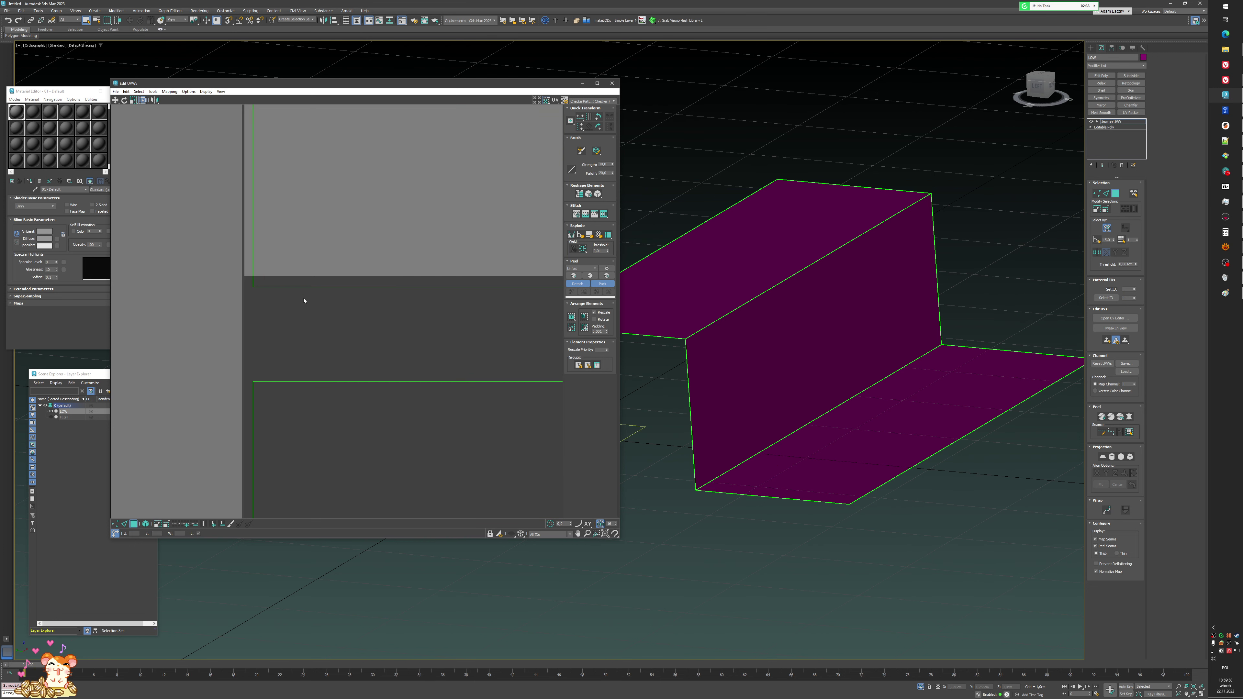
scroll(230, 301, down, 3)
drag(209, 278, 290, 357)
scroll(291, 347, down, 8)
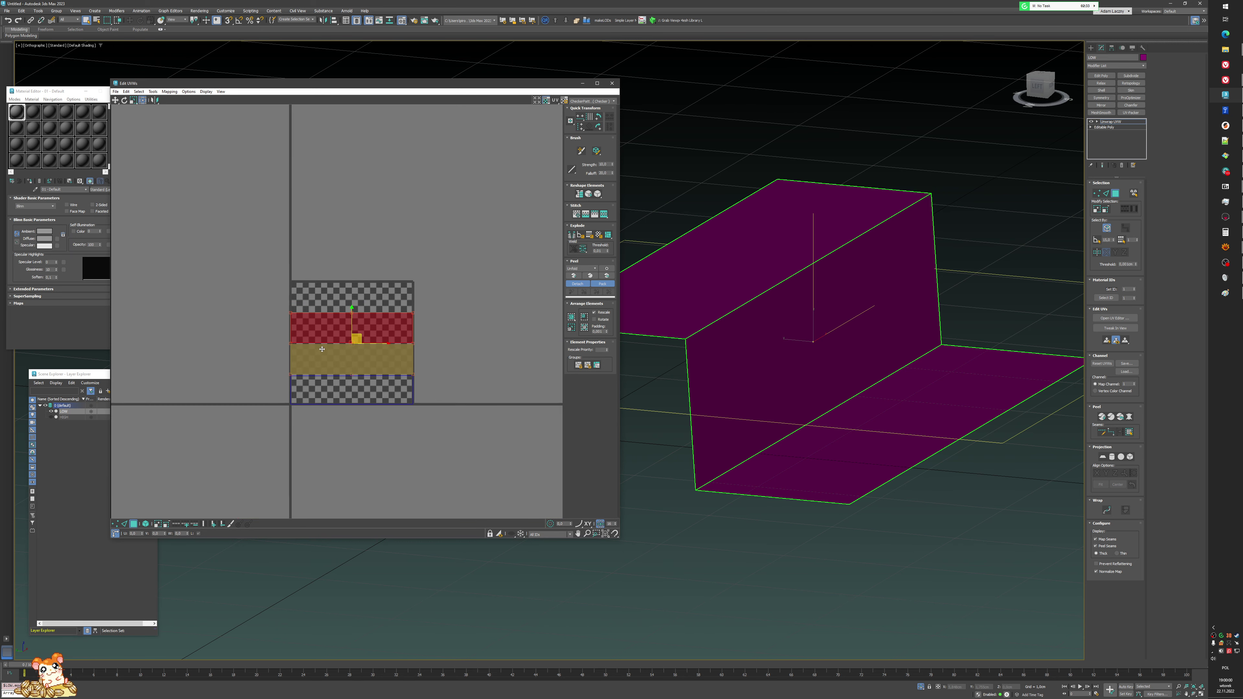
scroll(323, 348, up, 2)
middle_drag(273, 349, 286, 323)
scroll(256, 376, up, 6)
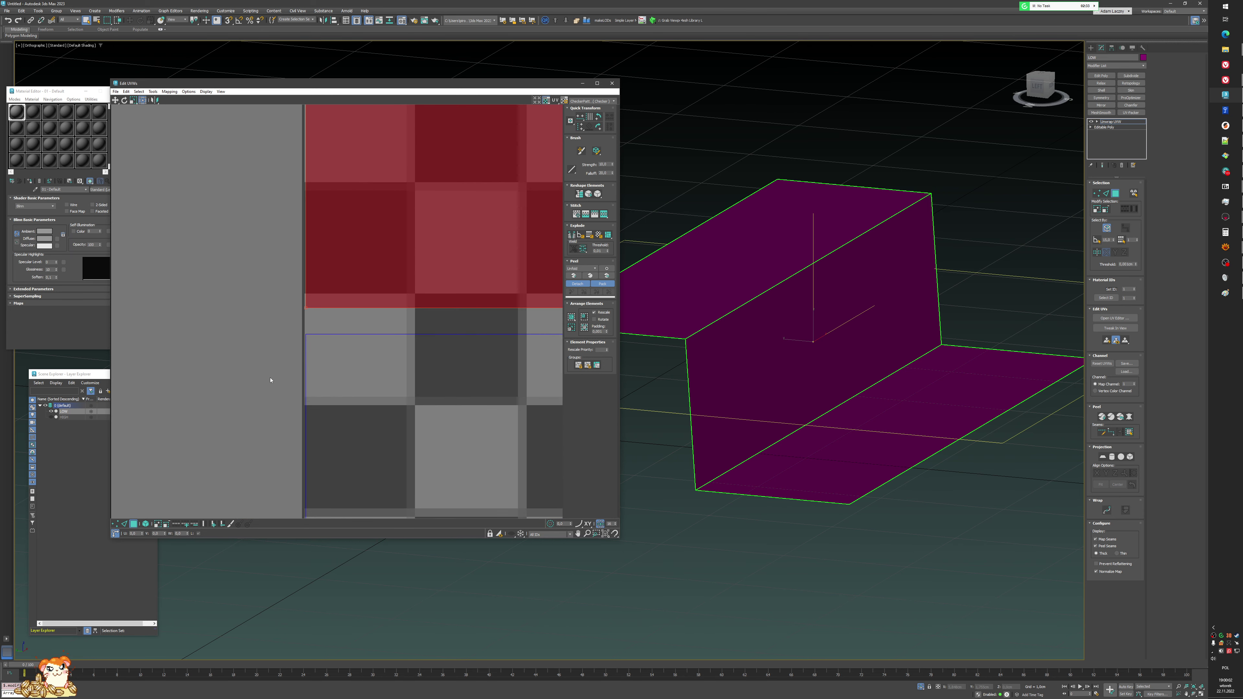
- Select the middle and bottom UV islands and inspect the gap between them up close
click(271, 380)
scroll(341, 334, up, 3)
drag(195, 241, 296, 347)
scroll(296, 346, down, 3)
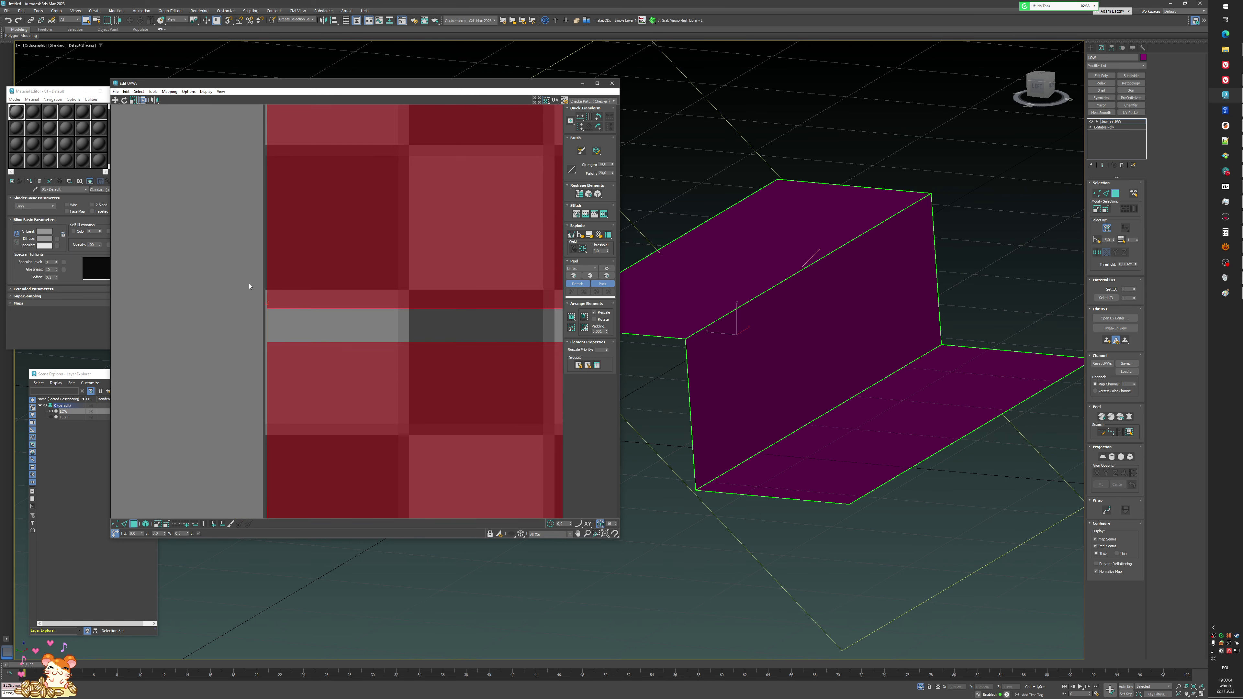
click(249, 286)
scroll(251, 284, up, 5)
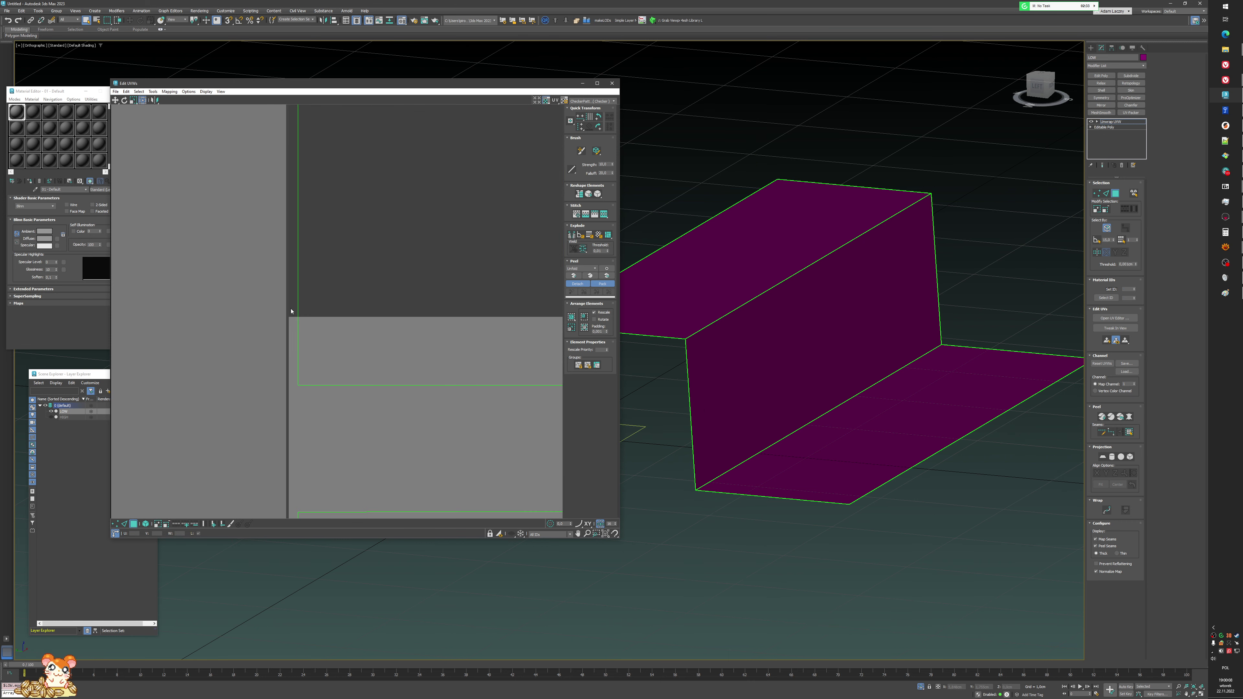
scroll(280, 314, down, 4)
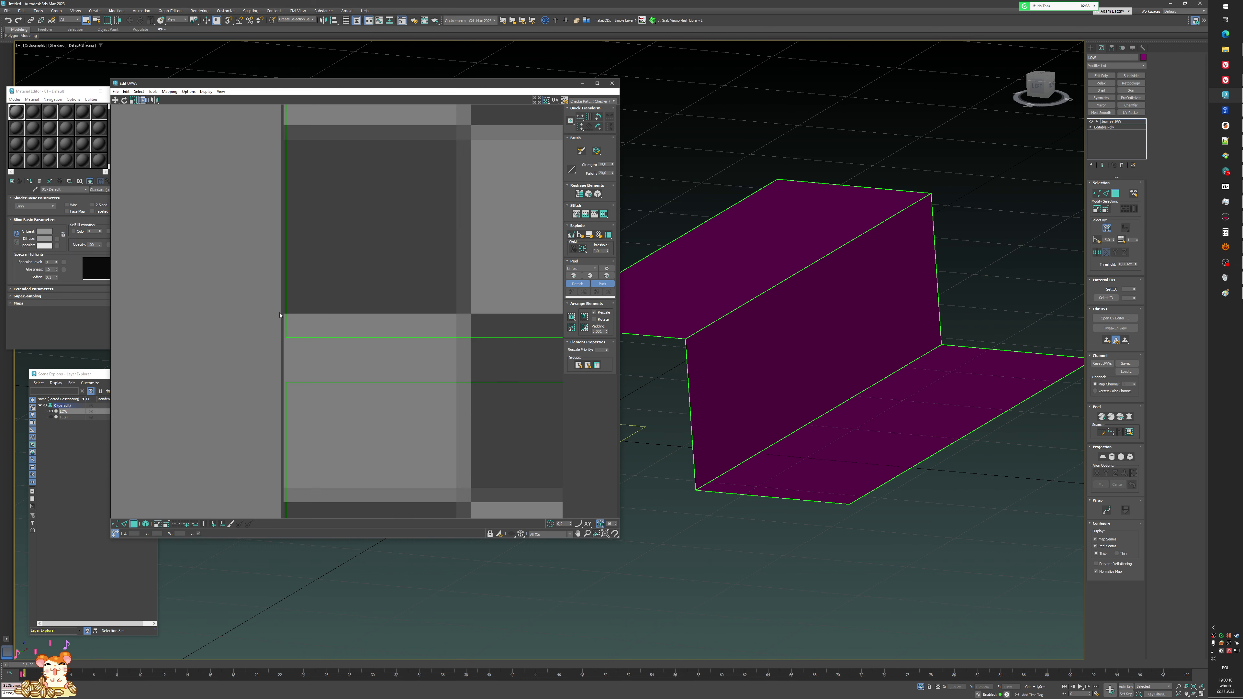
scroll(291, 319, up, 3)
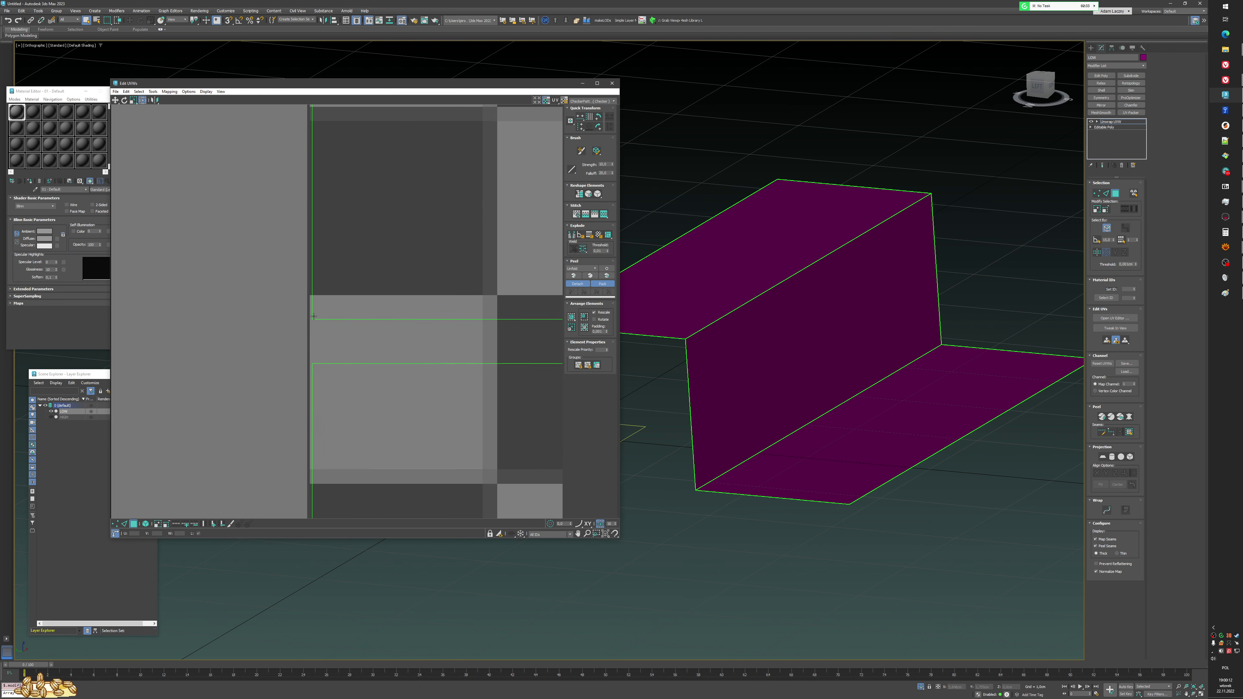
drag(293, 308, 357, 424)
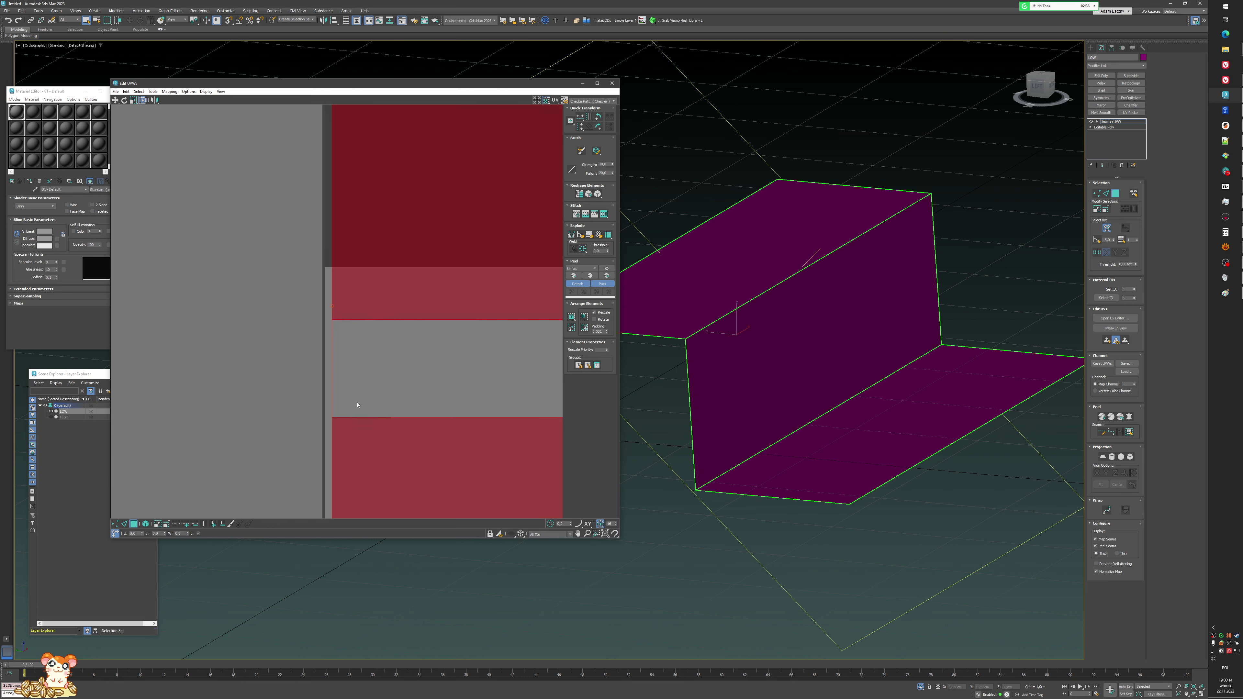
- Follow the gap between the middle and bottom UV islands along its length and review the whole layout
scroll(338, 371, down, 2)
middle_drag(336, 369, 141, 354)
scroll(142, 354, down, 2)
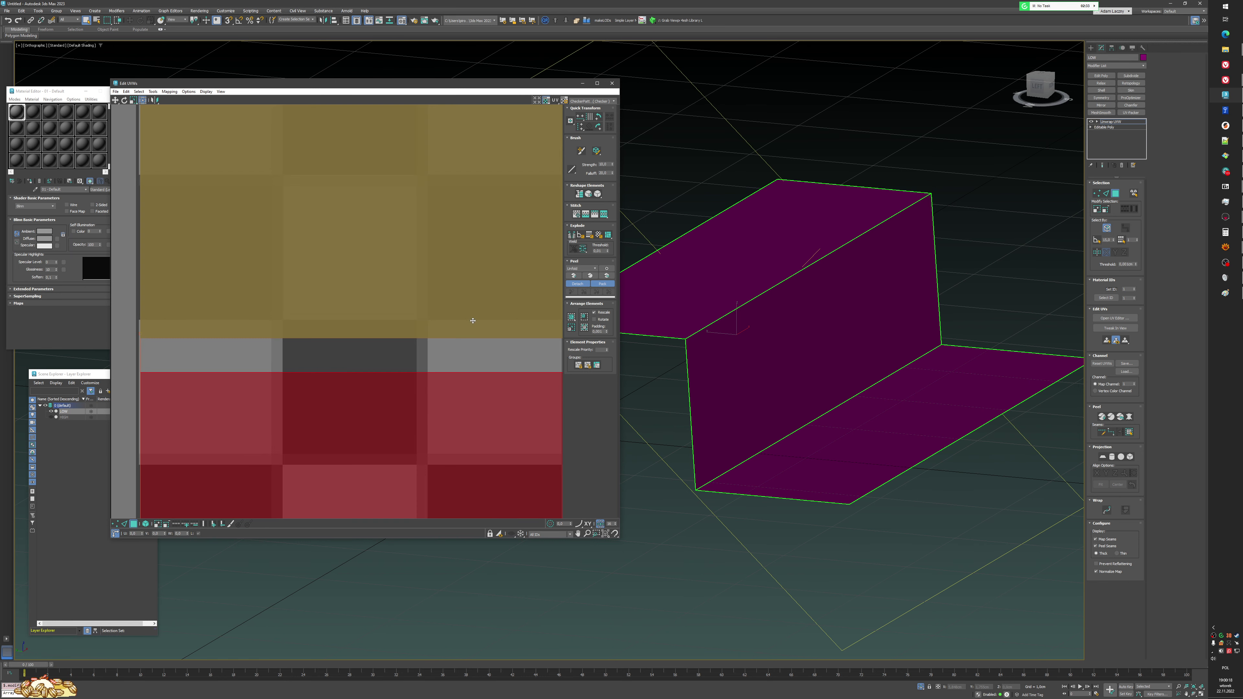
middle_drag(514, 315, 344, 317)
scroll(344, 316, down, 7)
scroll(386, 319, up, 1)
middle_drag(512, 333, 311, 411)
scroll(312, 411, down, 2)
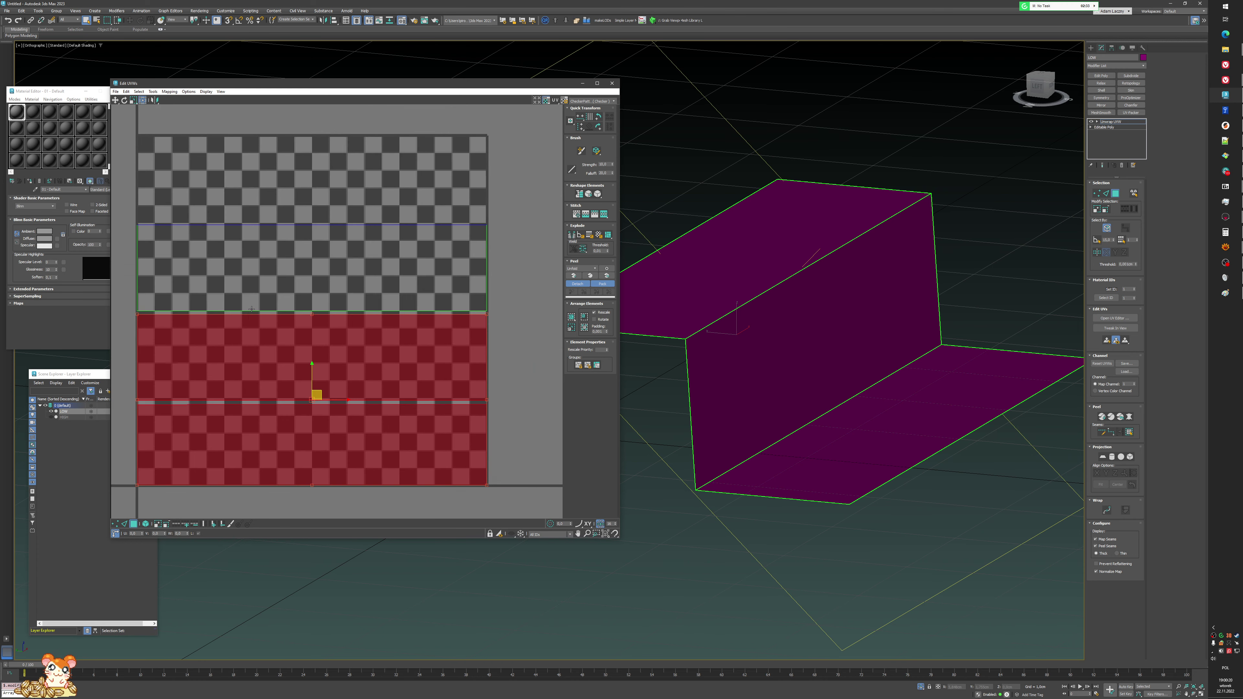
- Recheck the spacing between the upper and middle UV islands and clear the selection
middle_drag(125, 303, 243, 299)
scroll(243, 299, up, 3)
drag(308, 348, 310, 348)
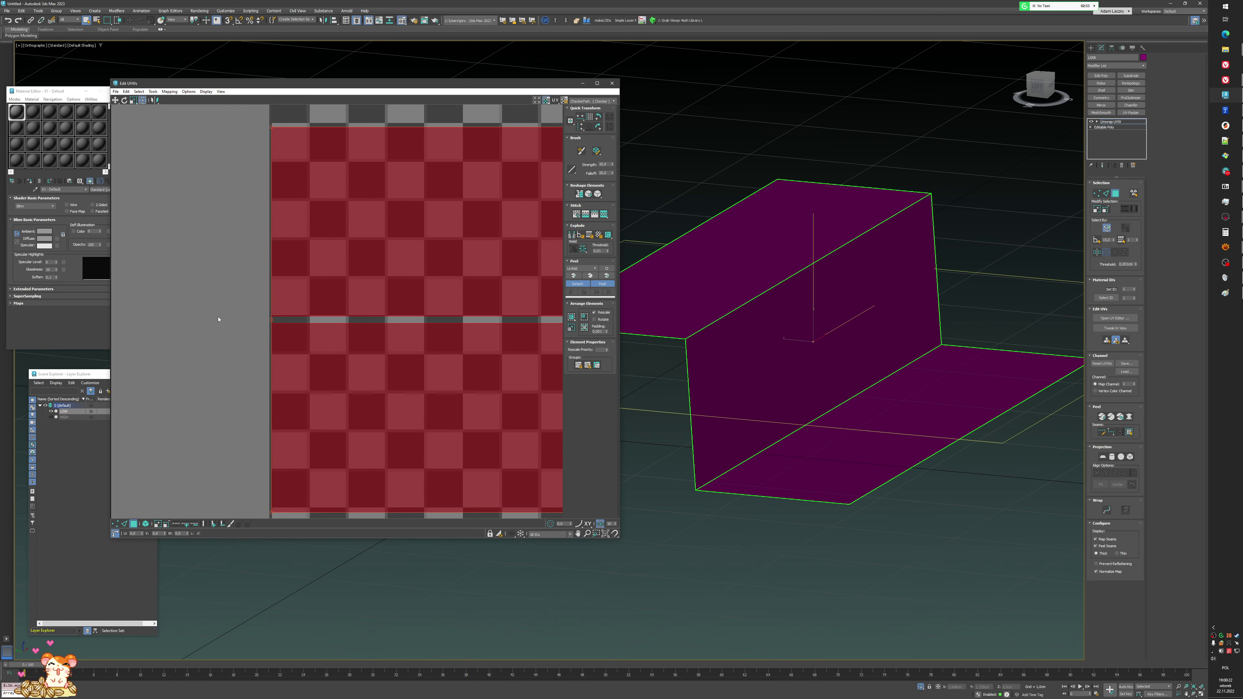
click(220, 319)
scroll(241, 312, up, 2)
drag(240, 308, 297, 344)
click(259, 322)
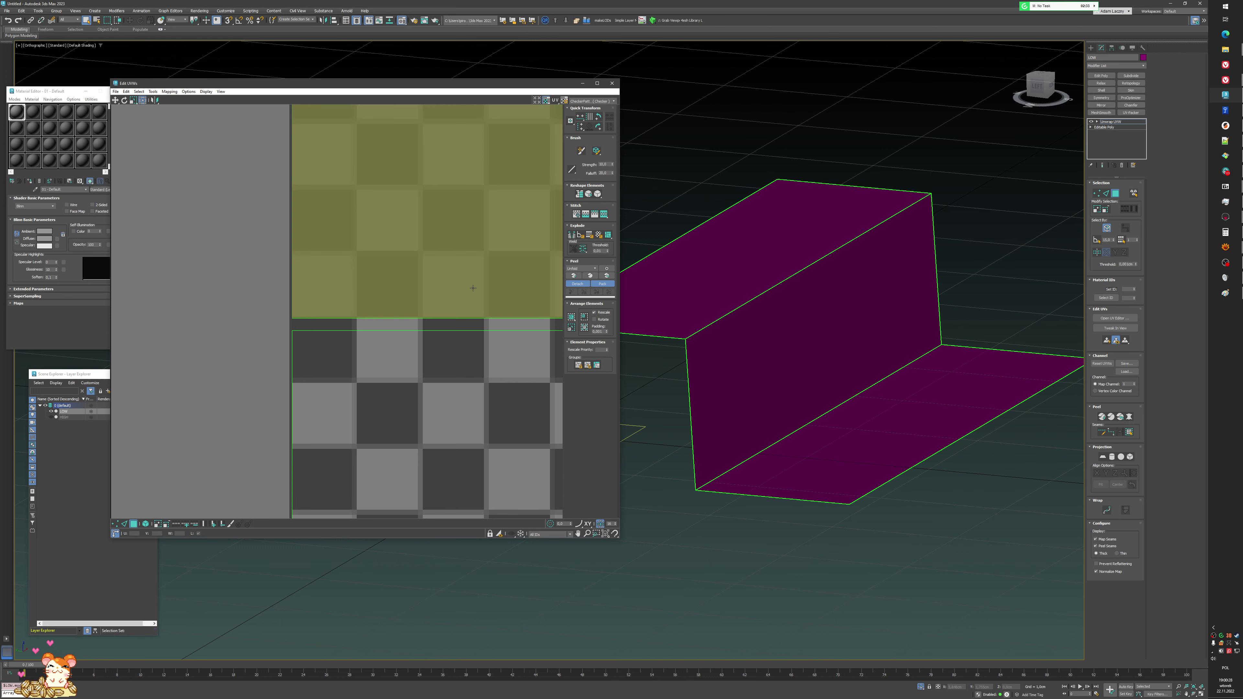
- Switch to Paint and write the text "4096k padding should be 16 = 8pixels" below the profile sketch
click(1226, 293)
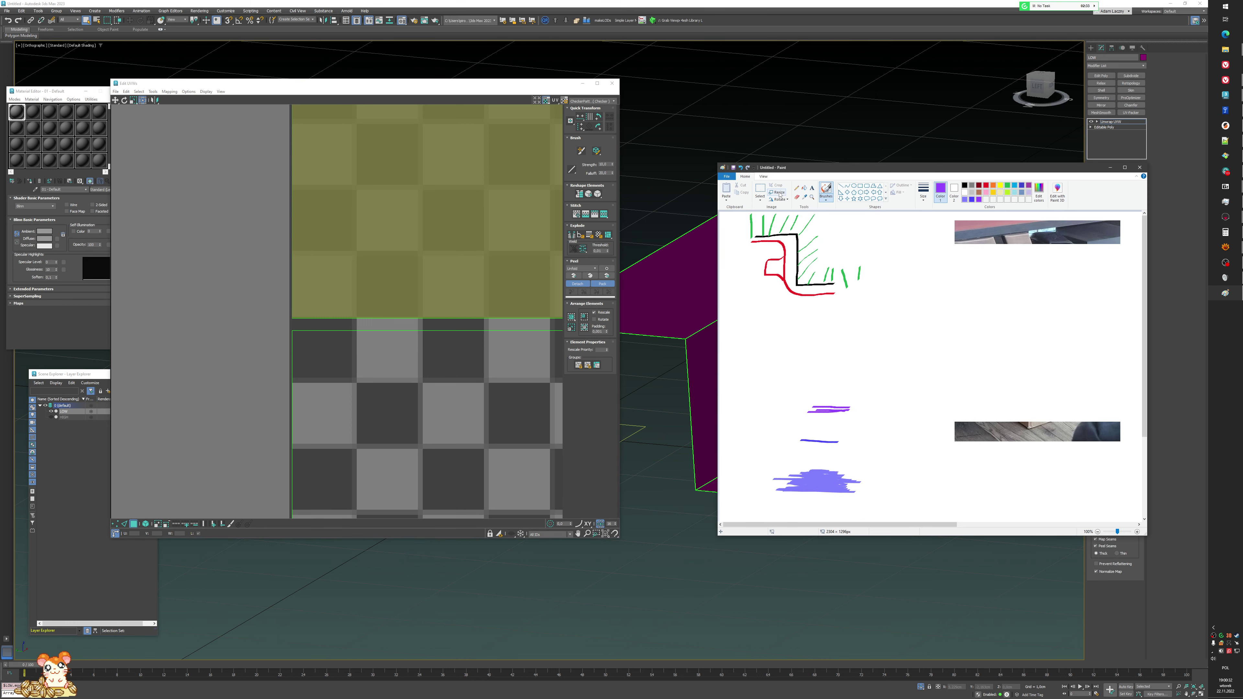
click(812, 189)
mouse_move(746, 303)
mouse_down()
mouse_move(892, 377)
mouse_move(887, 390)
mouse_up()
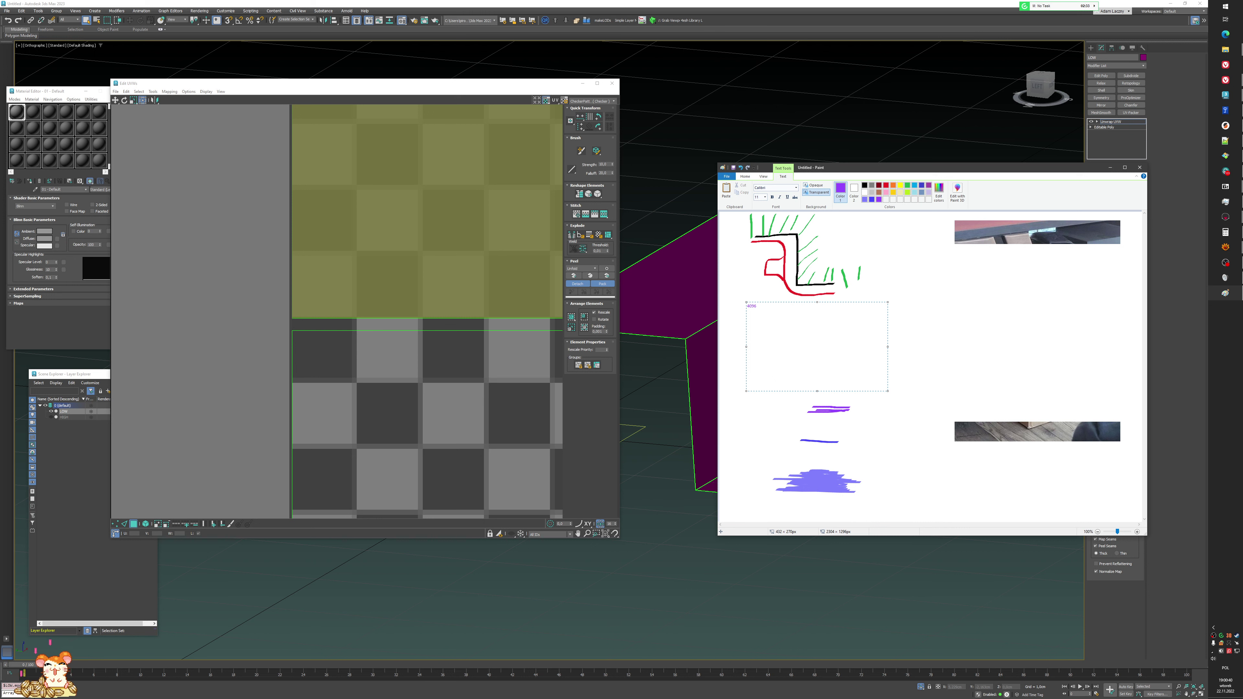
text(4096k padding should be 1)
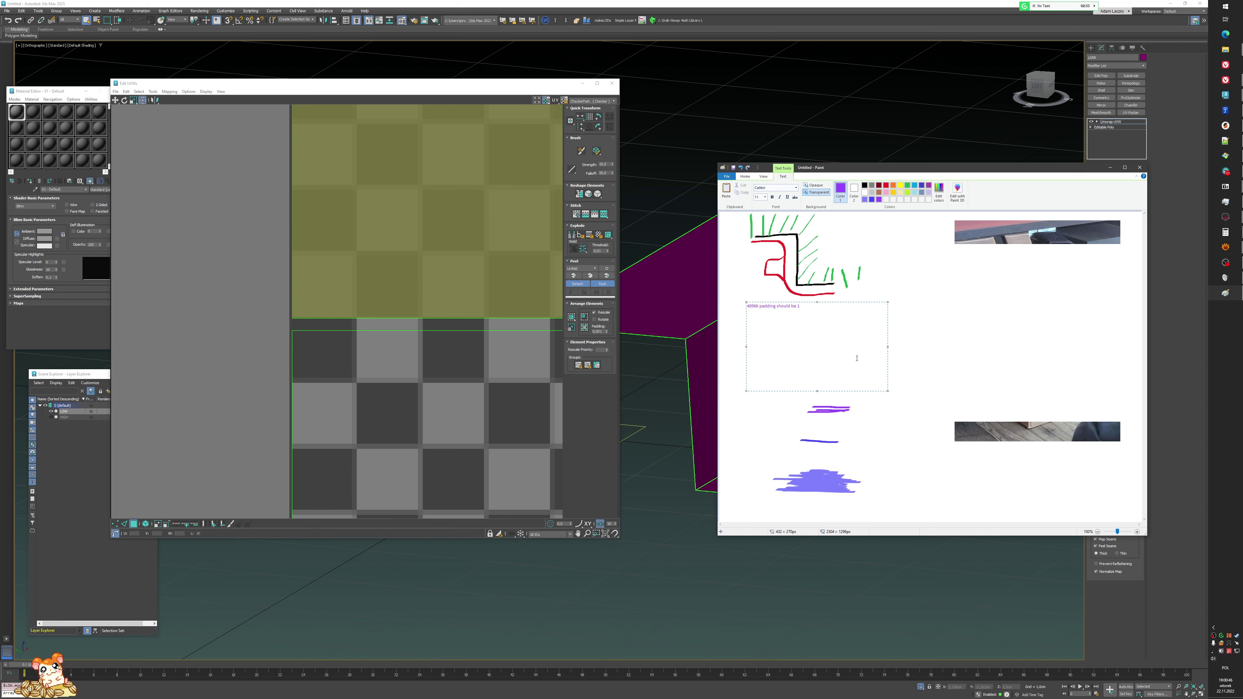
text(6)
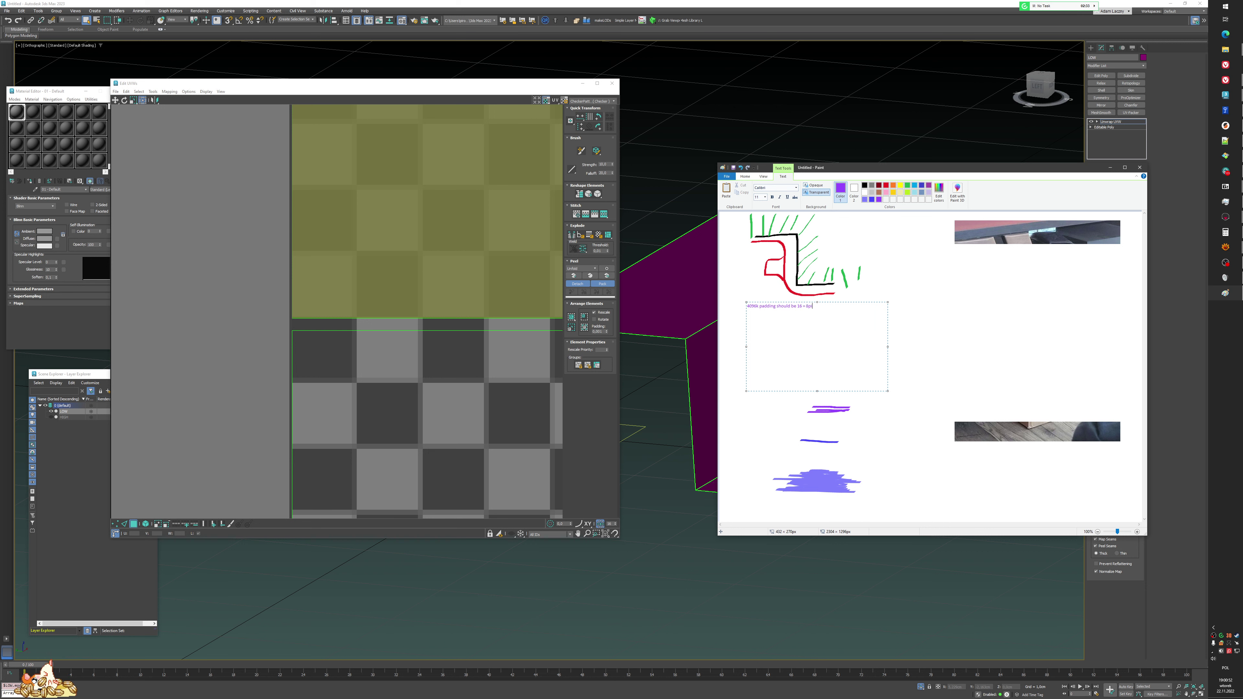
text(= 8pixels)
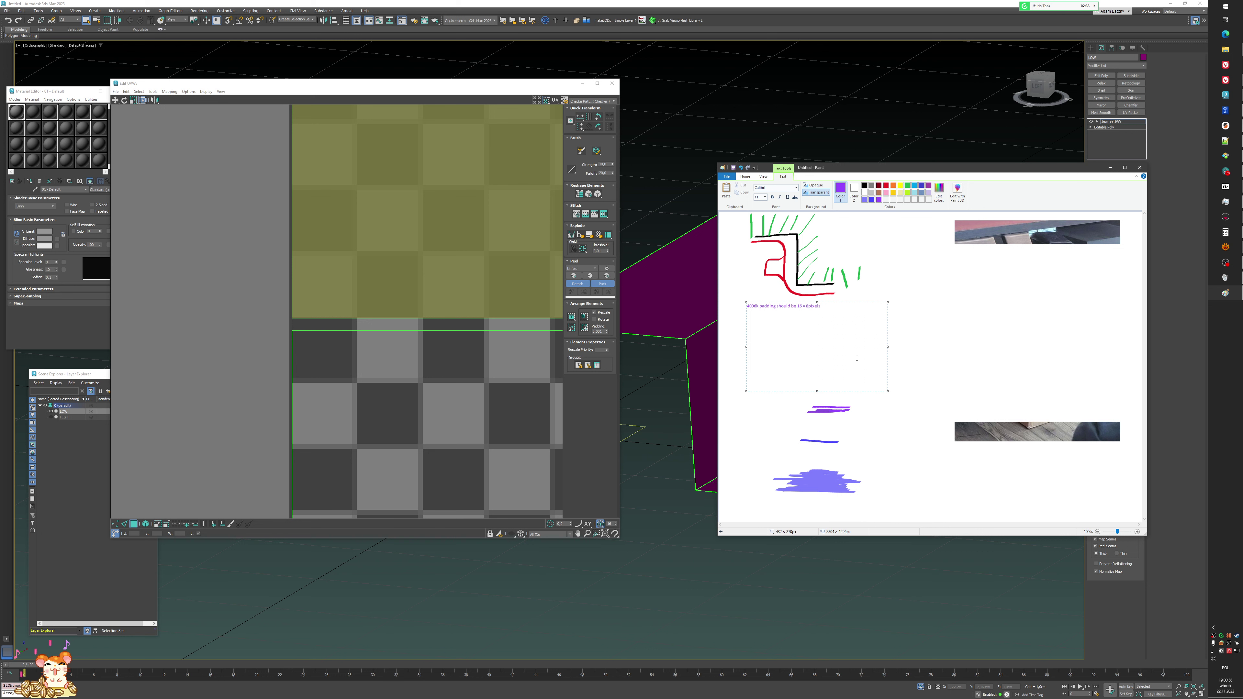
- Enlarge the font of the whole padding note and widen its text box
key(ctrl+a)
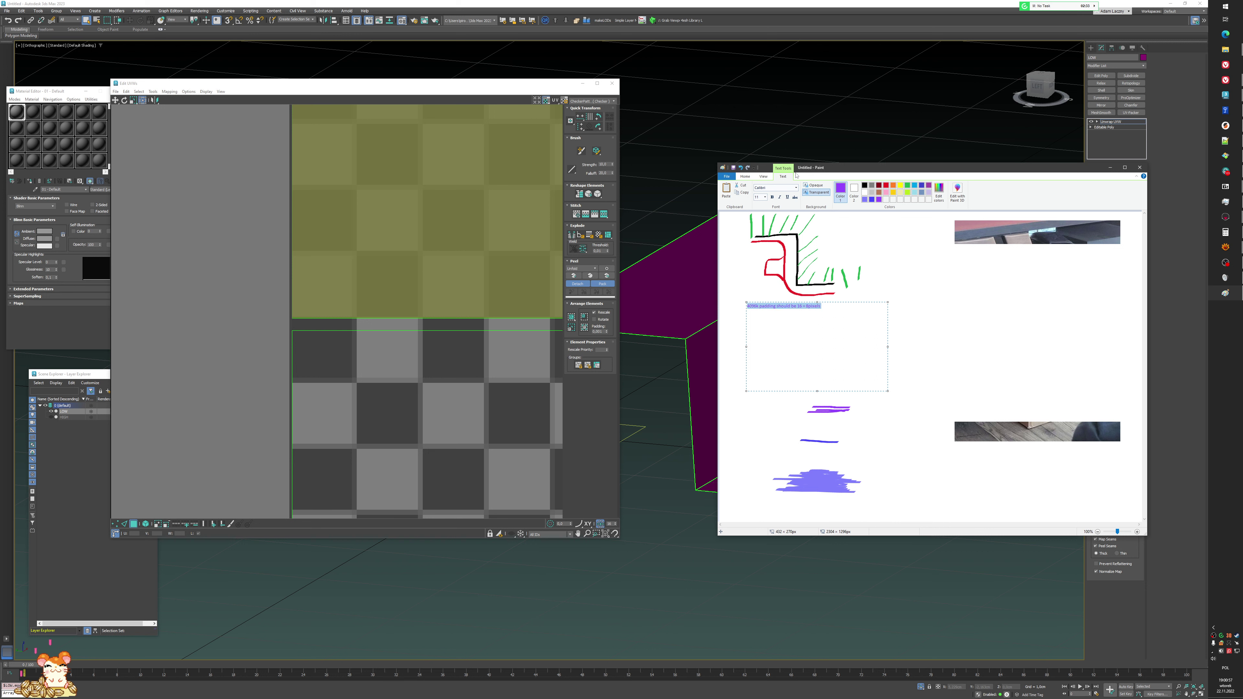
click(765, 197)
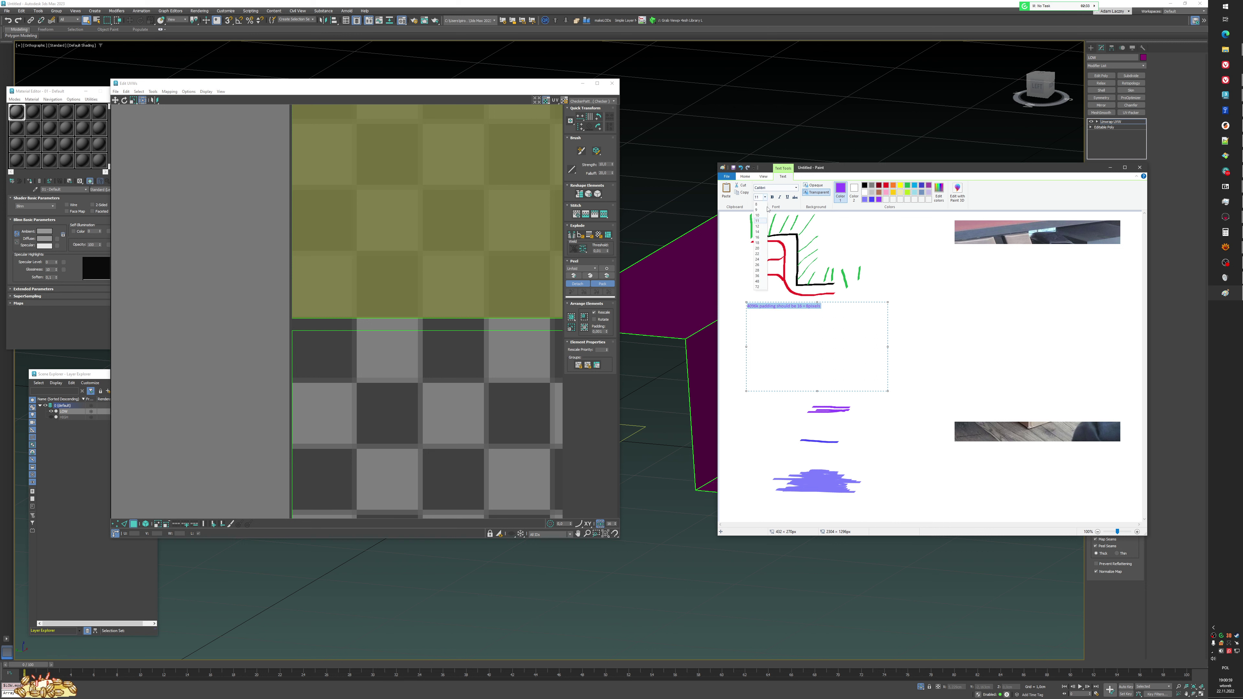
click(760, 271)
drag(884, 390, 977, 448)
- Correct "4096k" to "4096" in the note and add a second line reading "2048 8 = 4"
click(933, 318)
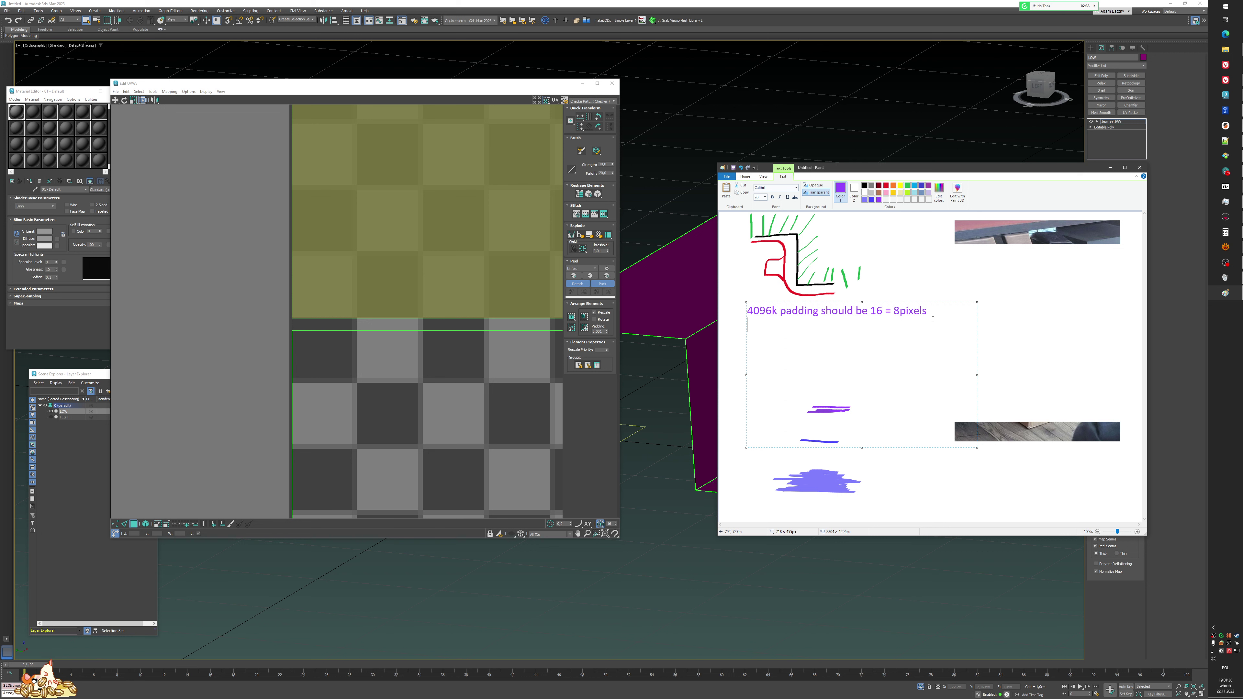
text(20)
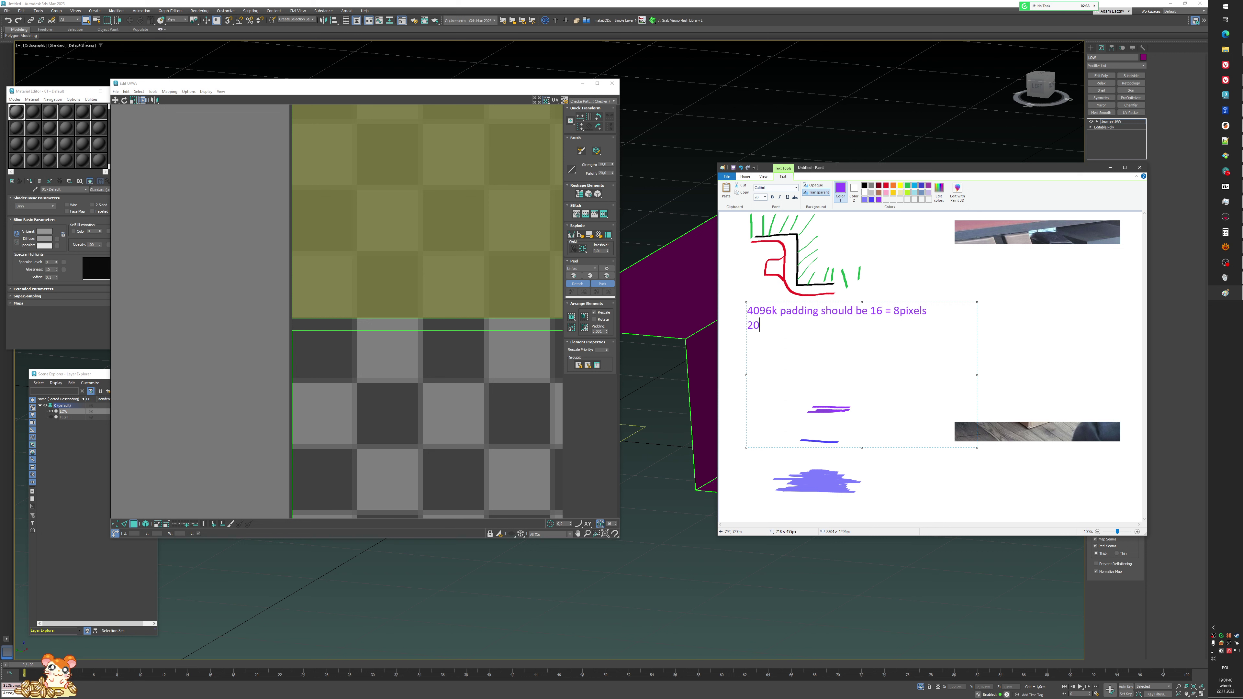
text(48)
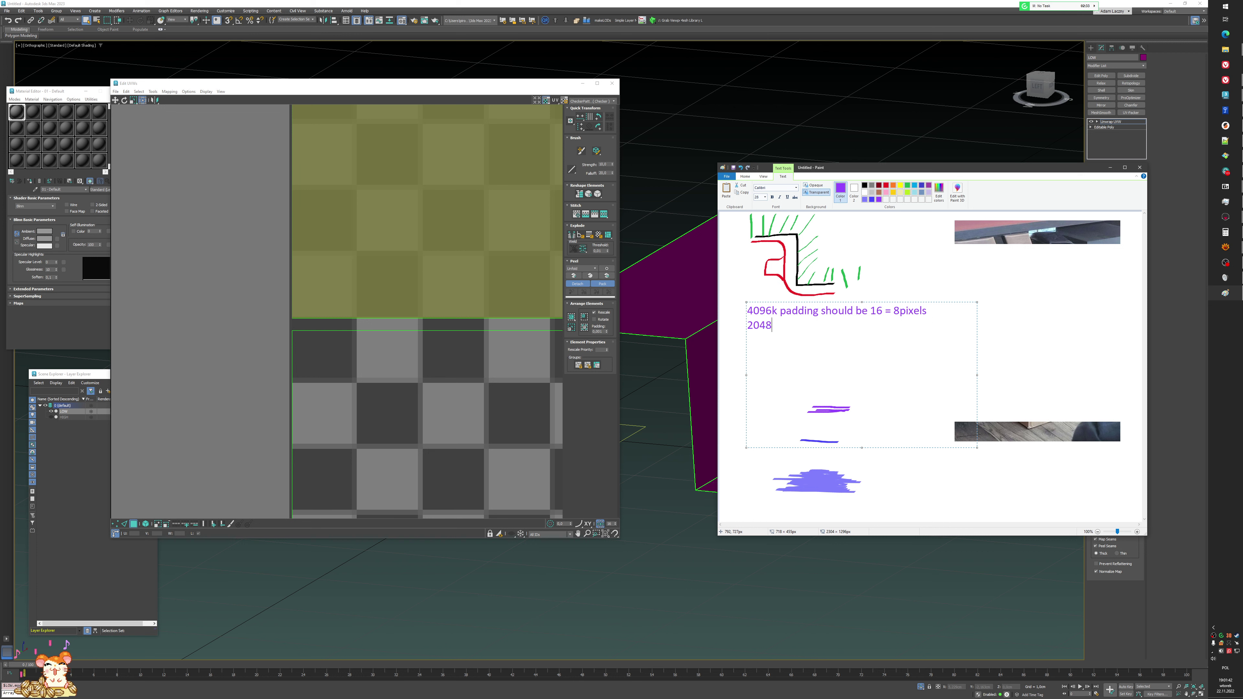
key(Up)
key(BackSpace)
click(933, 319)
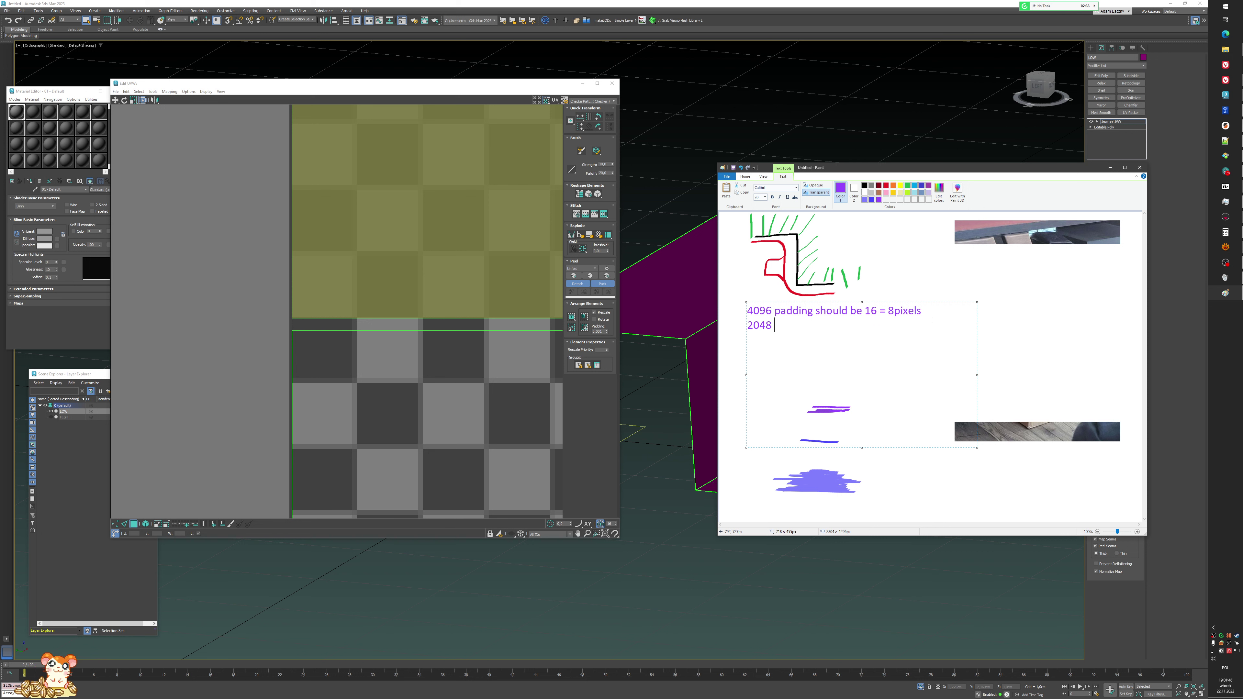
text(8)
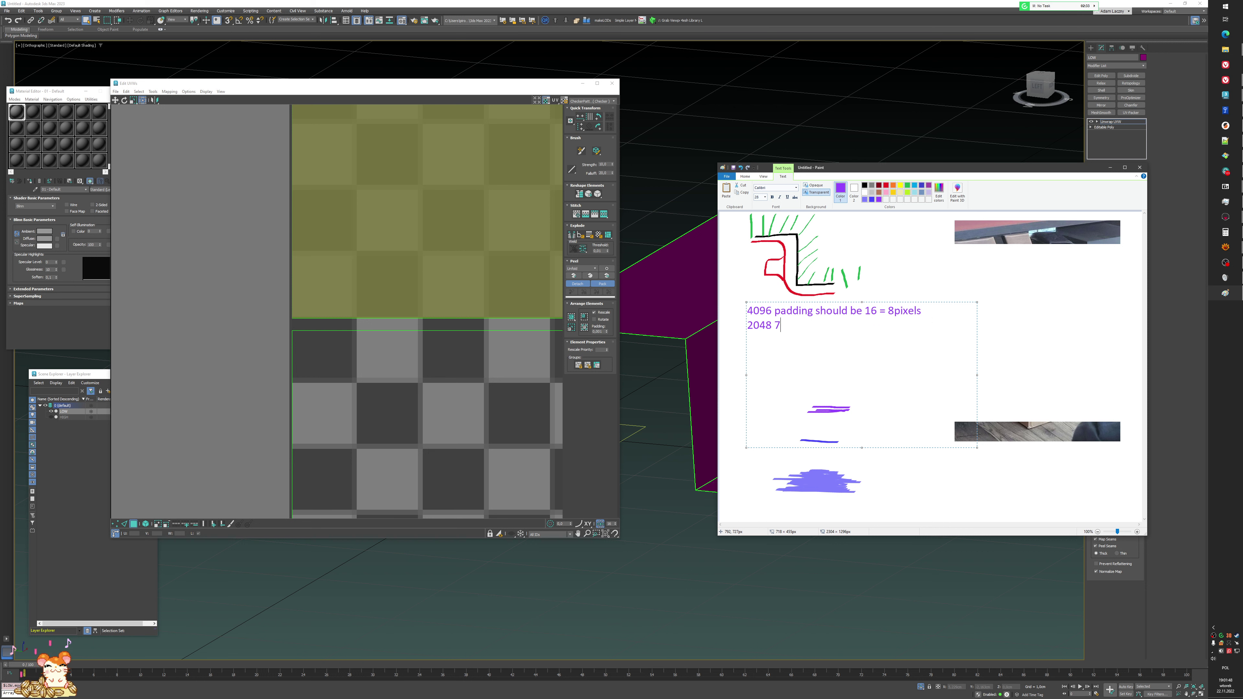
text( = 5)
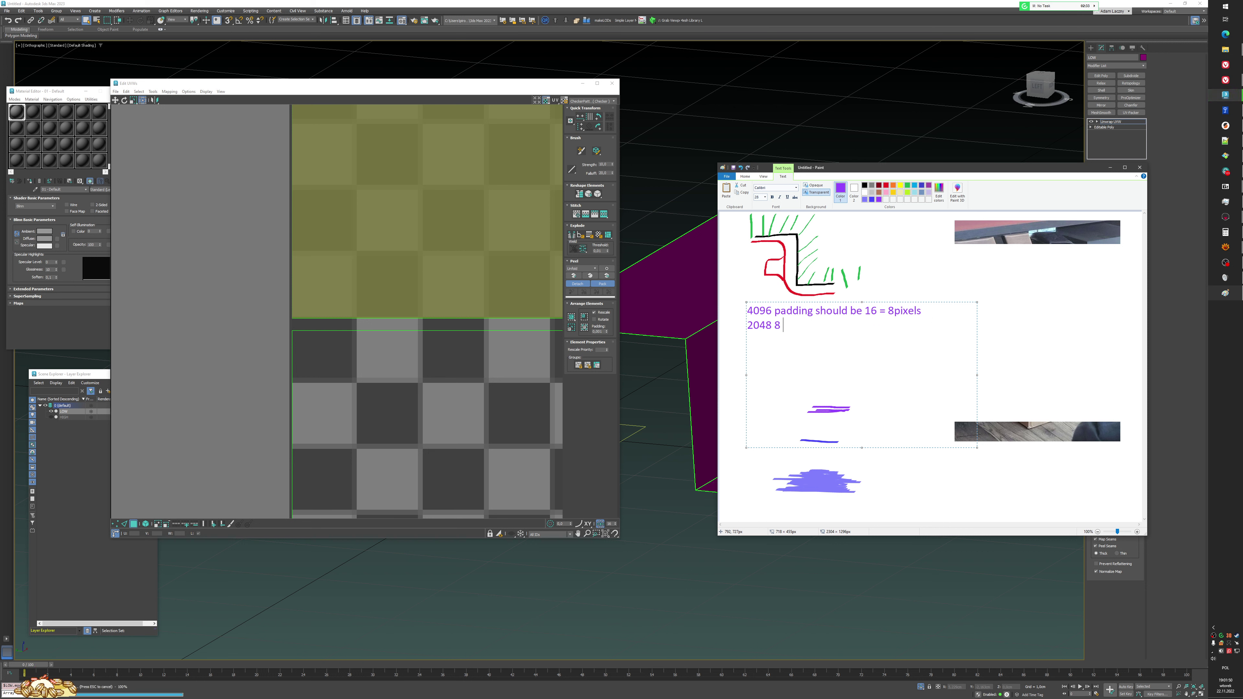
key(BackSpace)
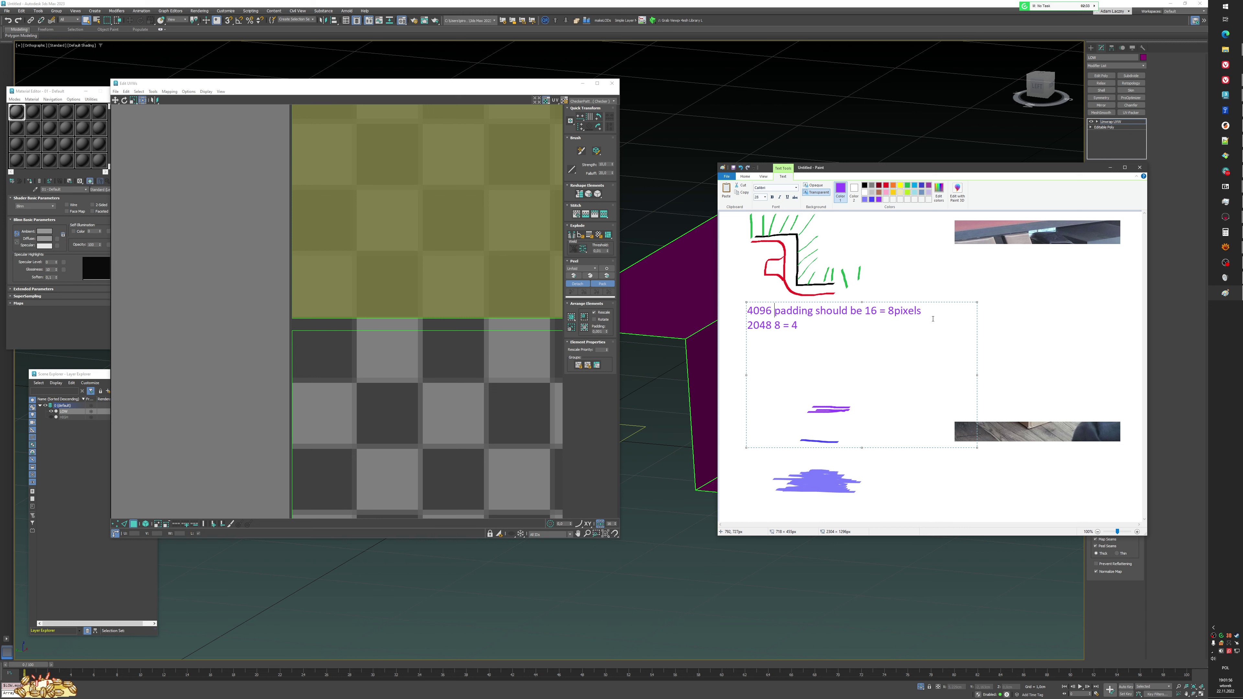
- Add a third line reading "1024" to the padding note
key(Right)
key(Right)
key(Right)
key(Right)
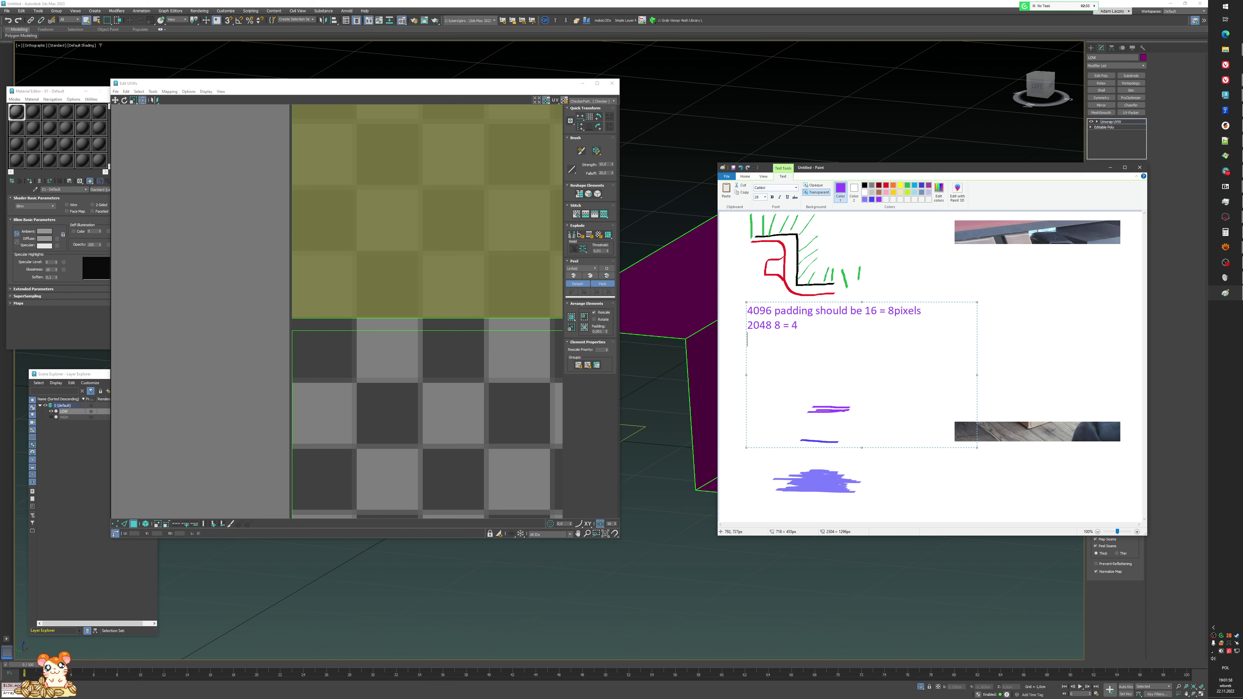
key(Return)
text(1024)
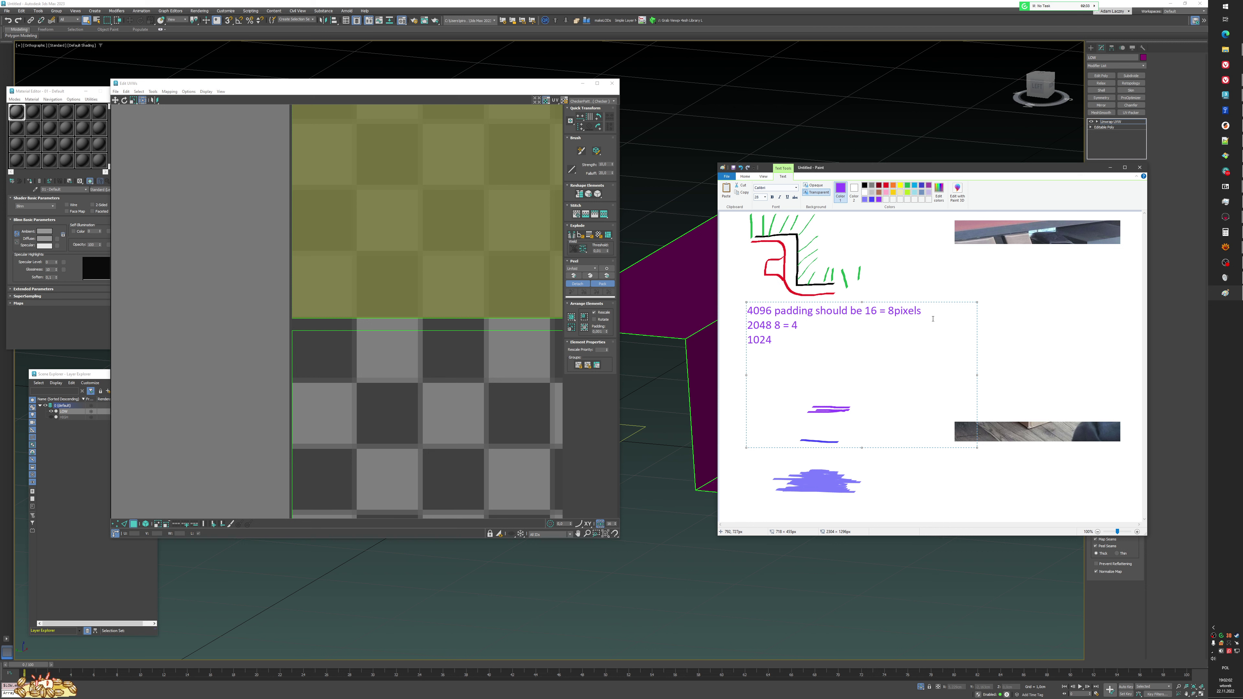
- Expand the second line of the note to read "2048= 8 between islands = 4 per island"
click(778, 325)
text(= 8 )
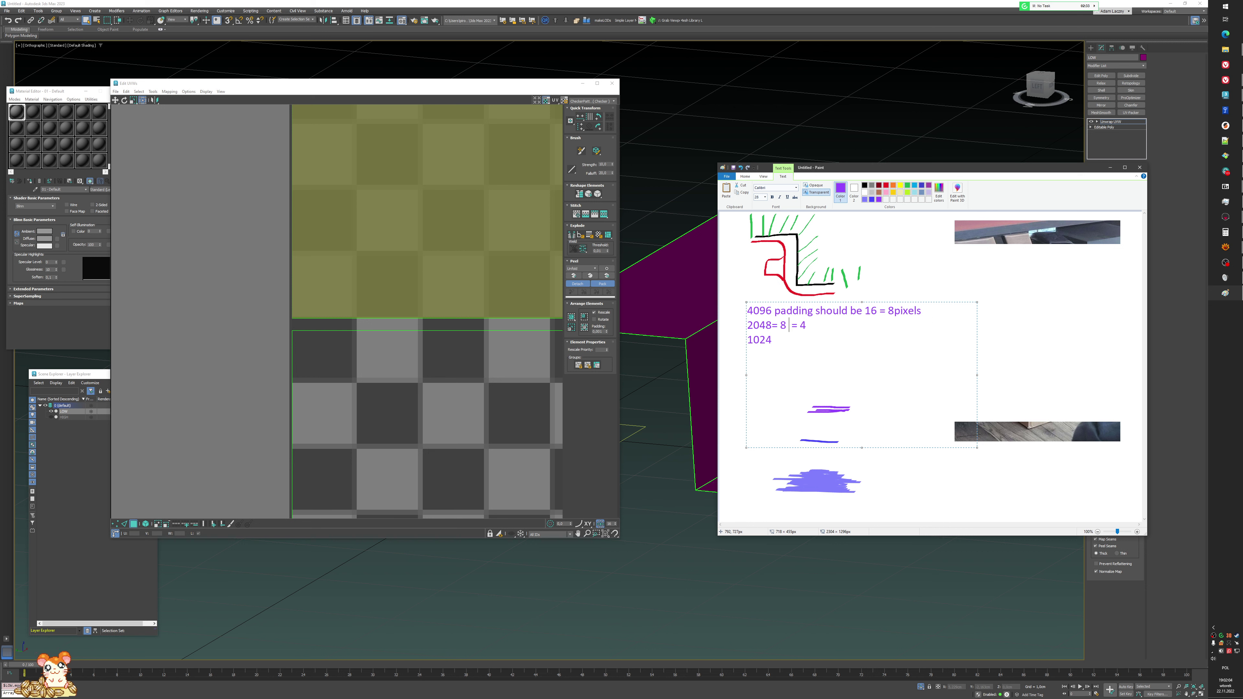
text(between islands)
key(Right)
text(p)
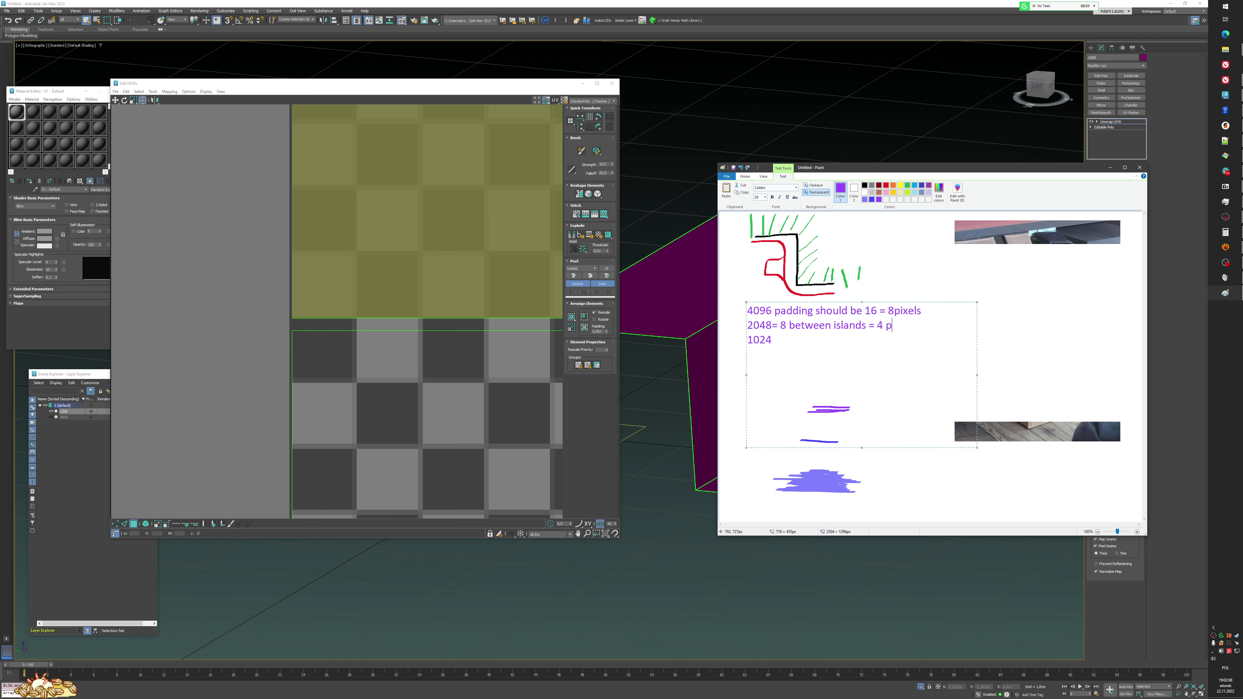
text(er island)
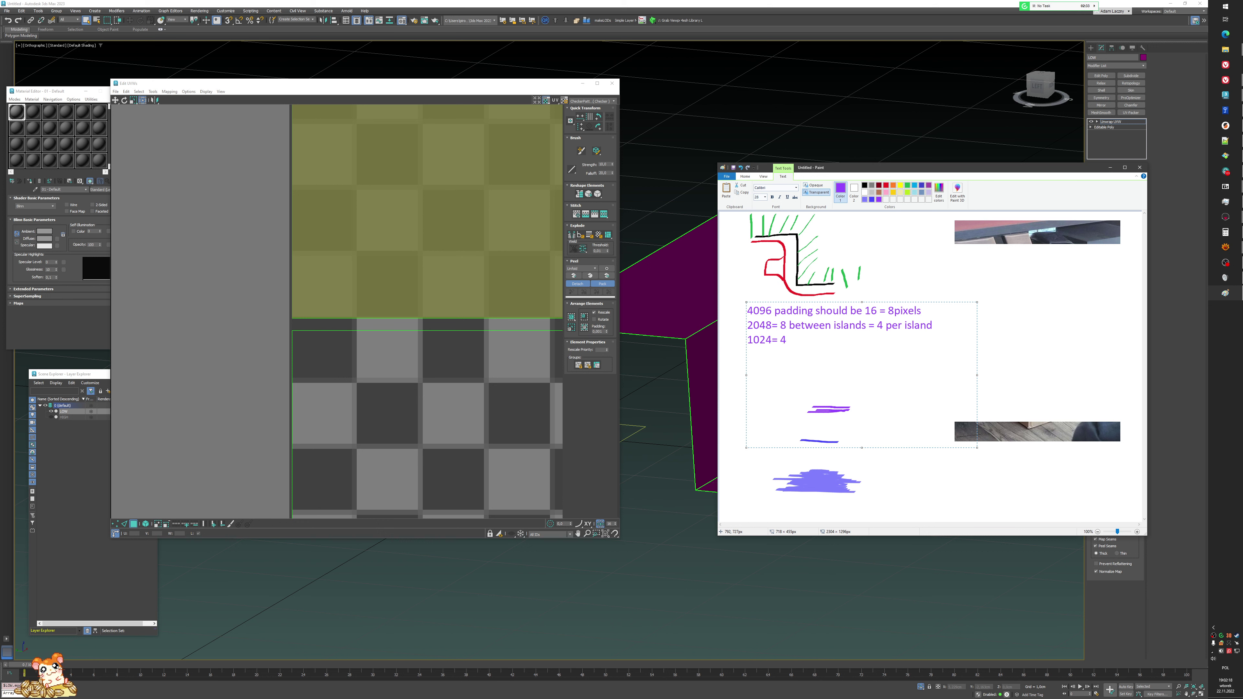
- Complete the third line as "1024= 4 = 2" and add a fourth line reading "512= 2 = 1"
text(= 2)
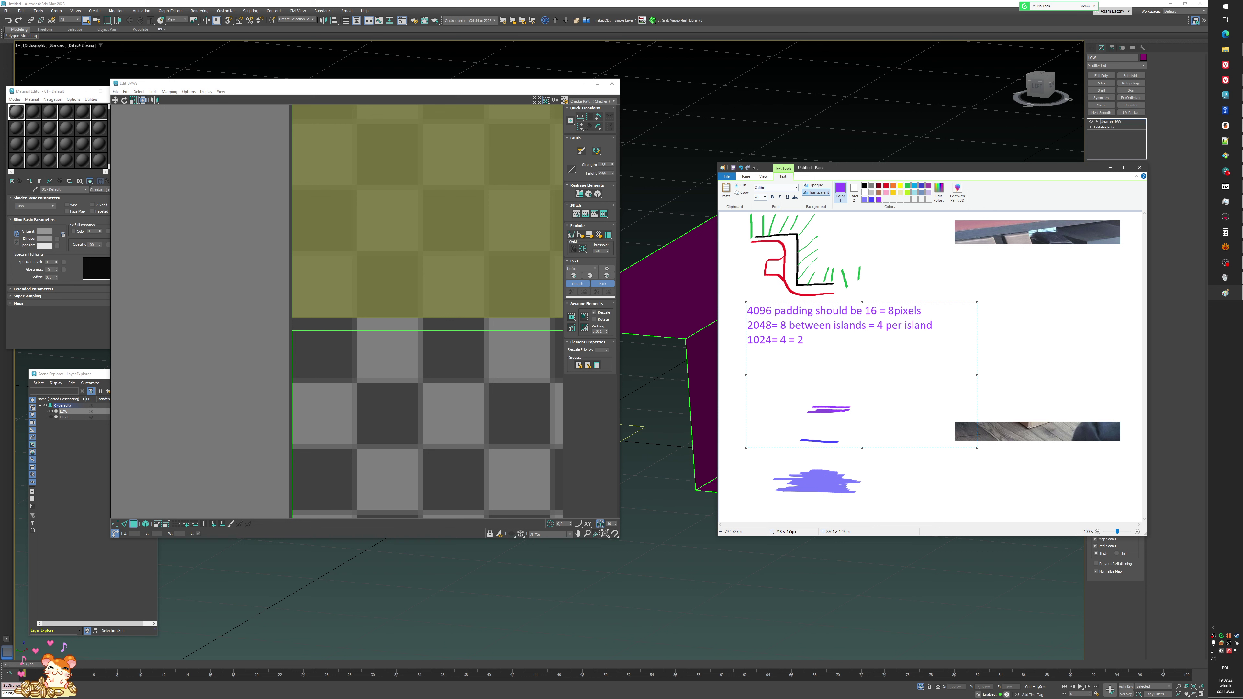
key(Return)
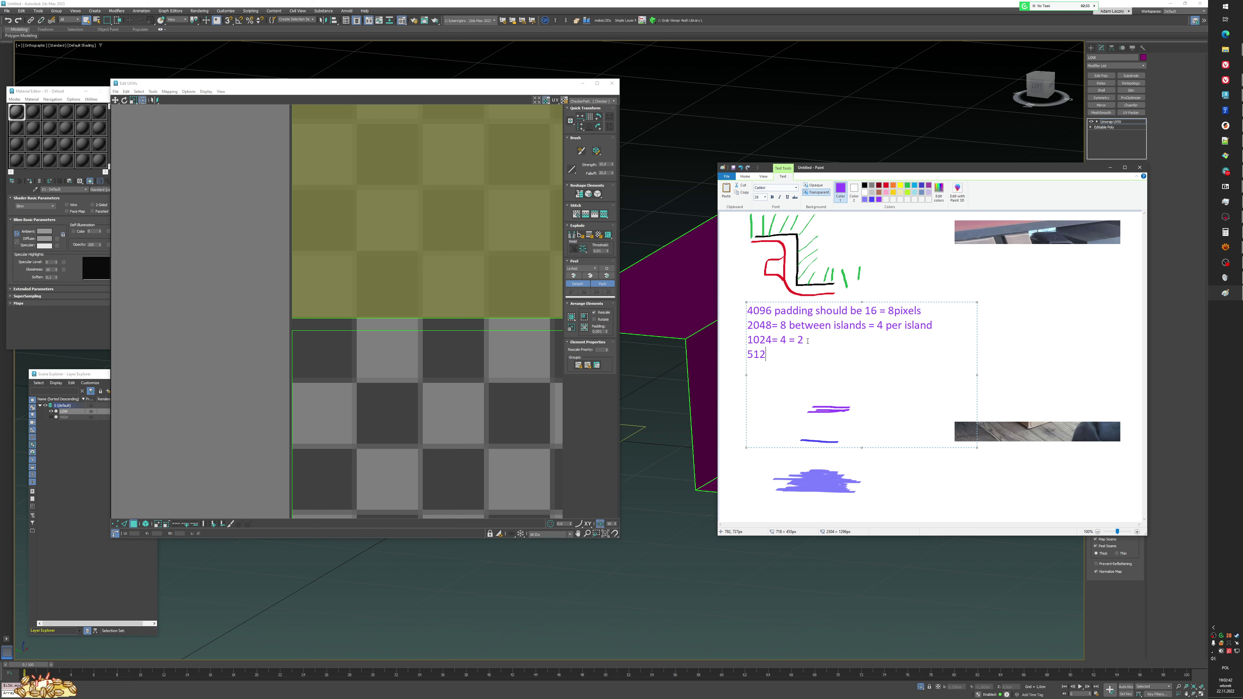
text(= )
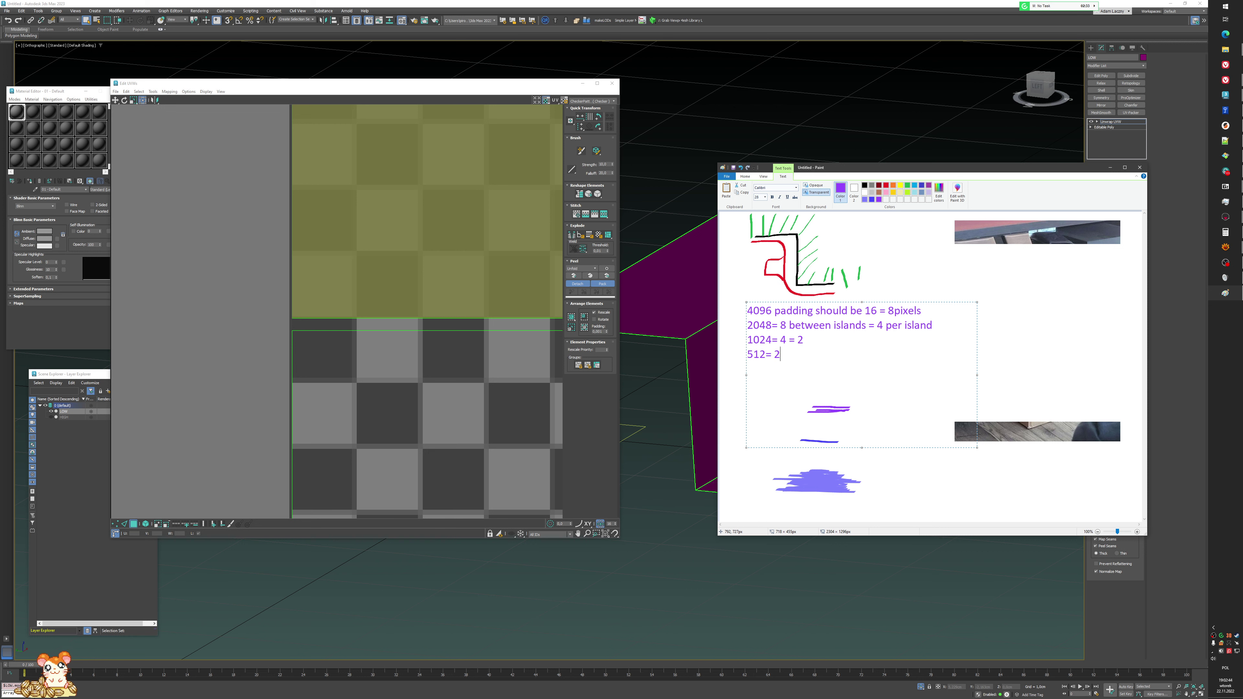
text(2 = 1)
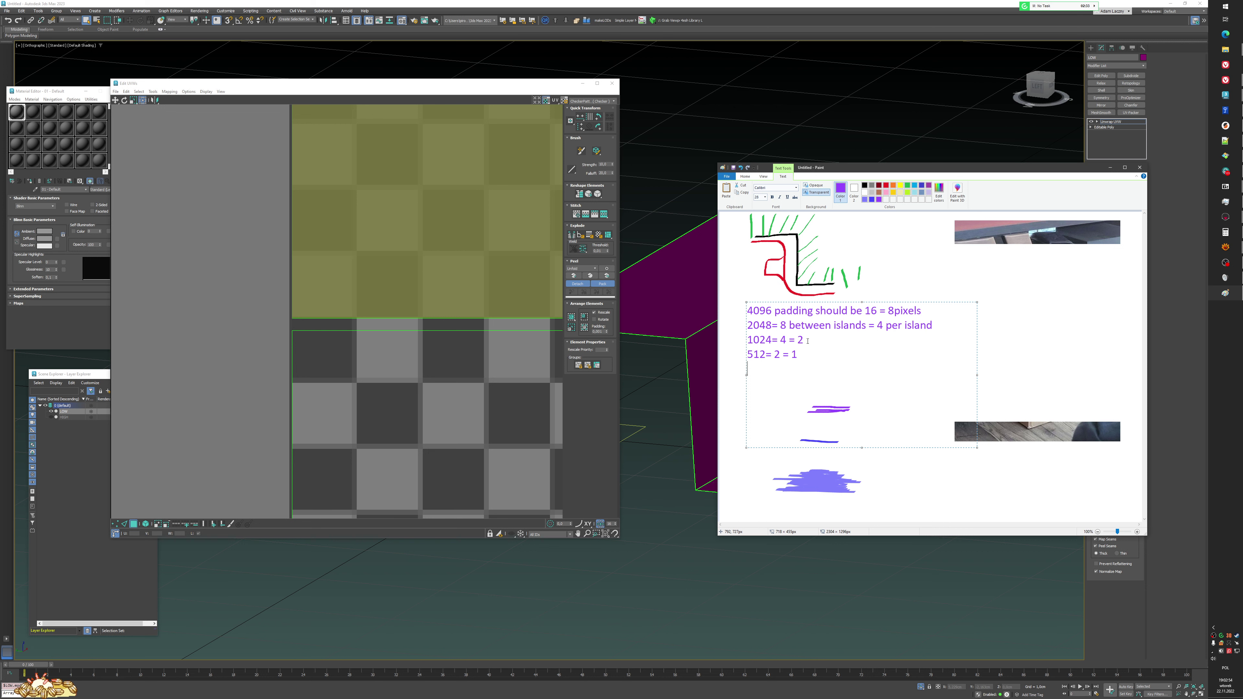
- Add a fifth line reading "256 = 1 = .5" to the padding note
key(Return)
text(25)
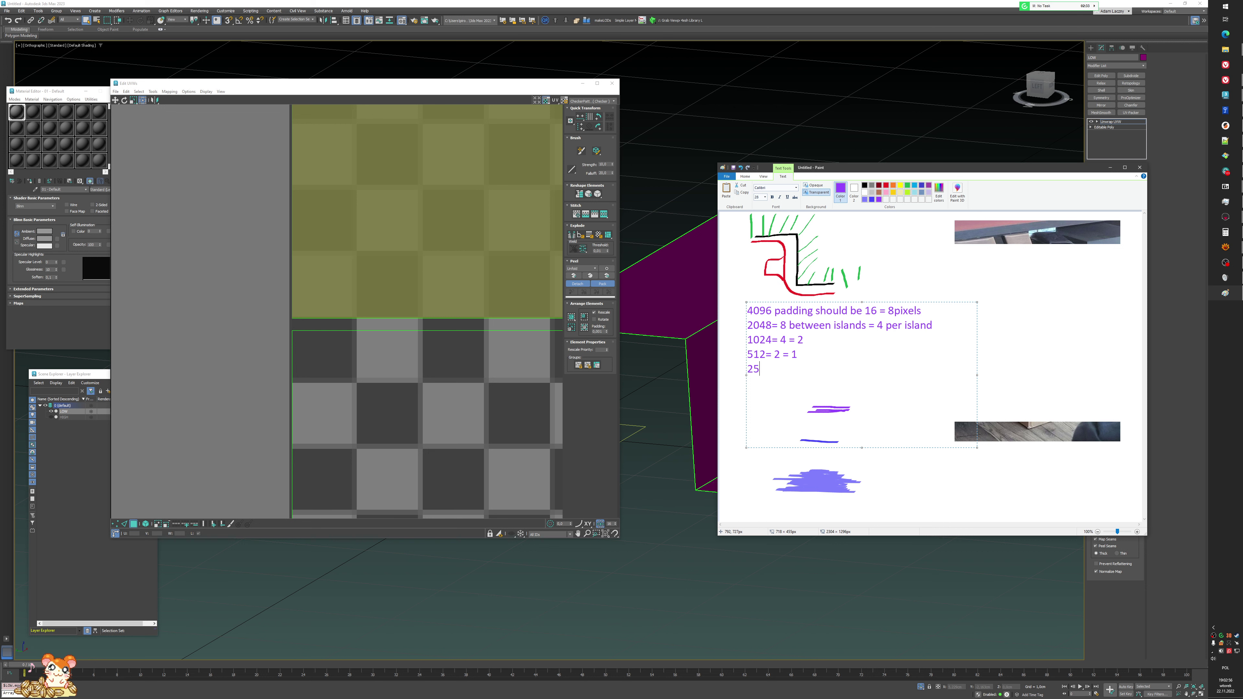
text(6 = 1)
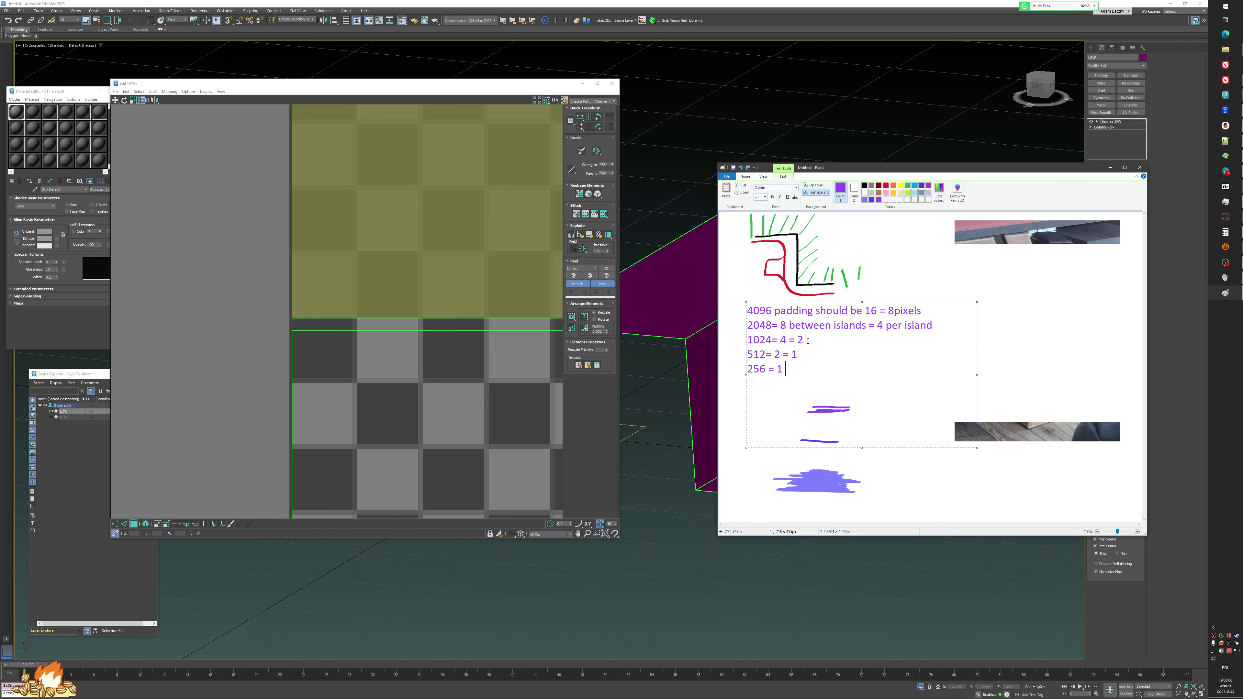
text( =)
text( .4)
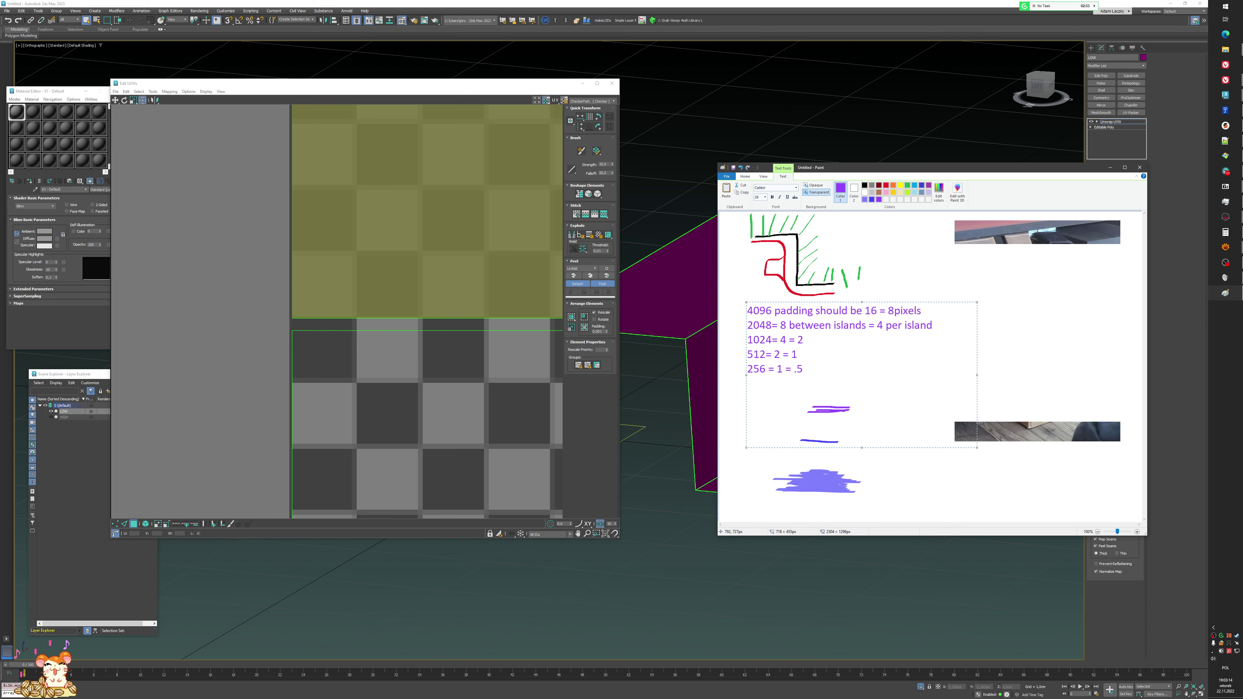
- Add two more lines reading "black/white" and "gray" below the padding values
key(Return)
text(black.)
key(BackSpace)
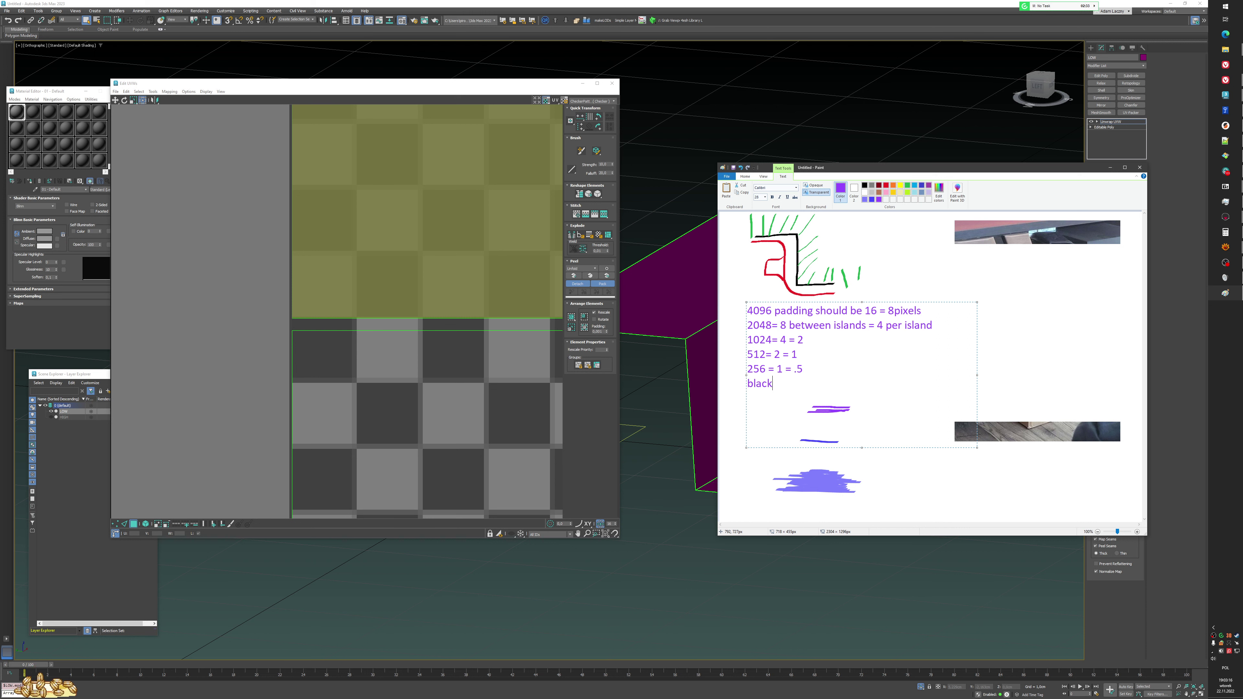
text(/white)
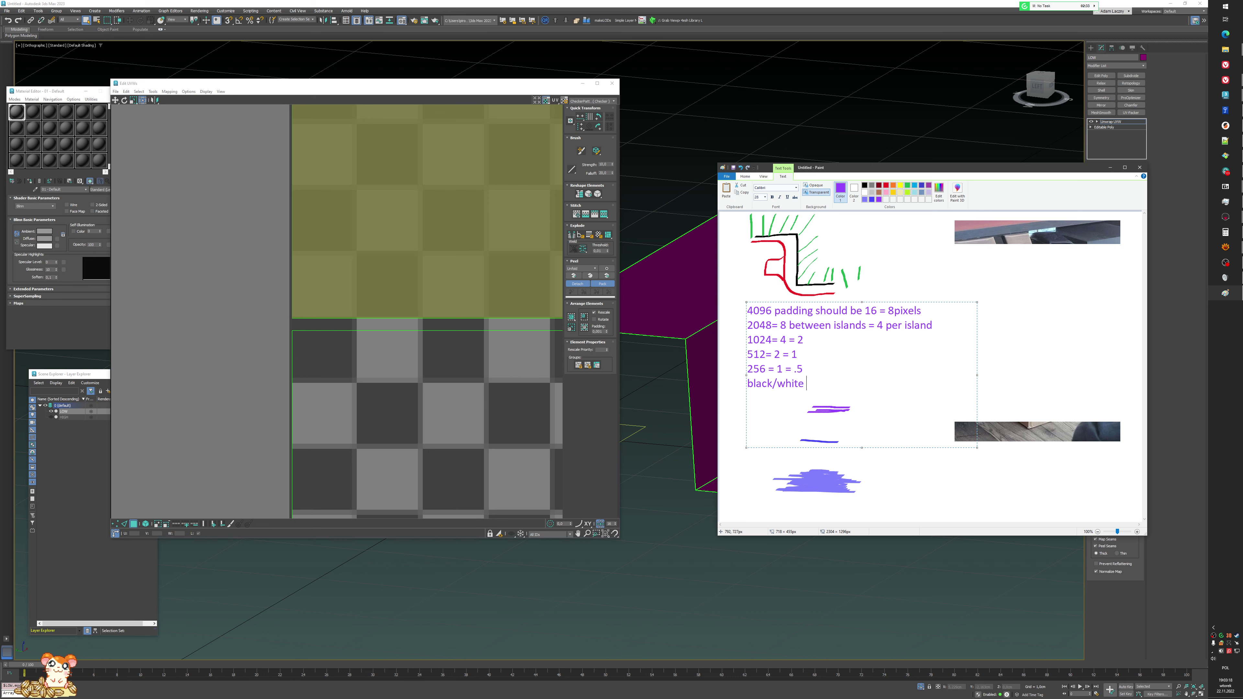
key(Return)
text(gra)
key(BackSpace)
key(BackSpace)
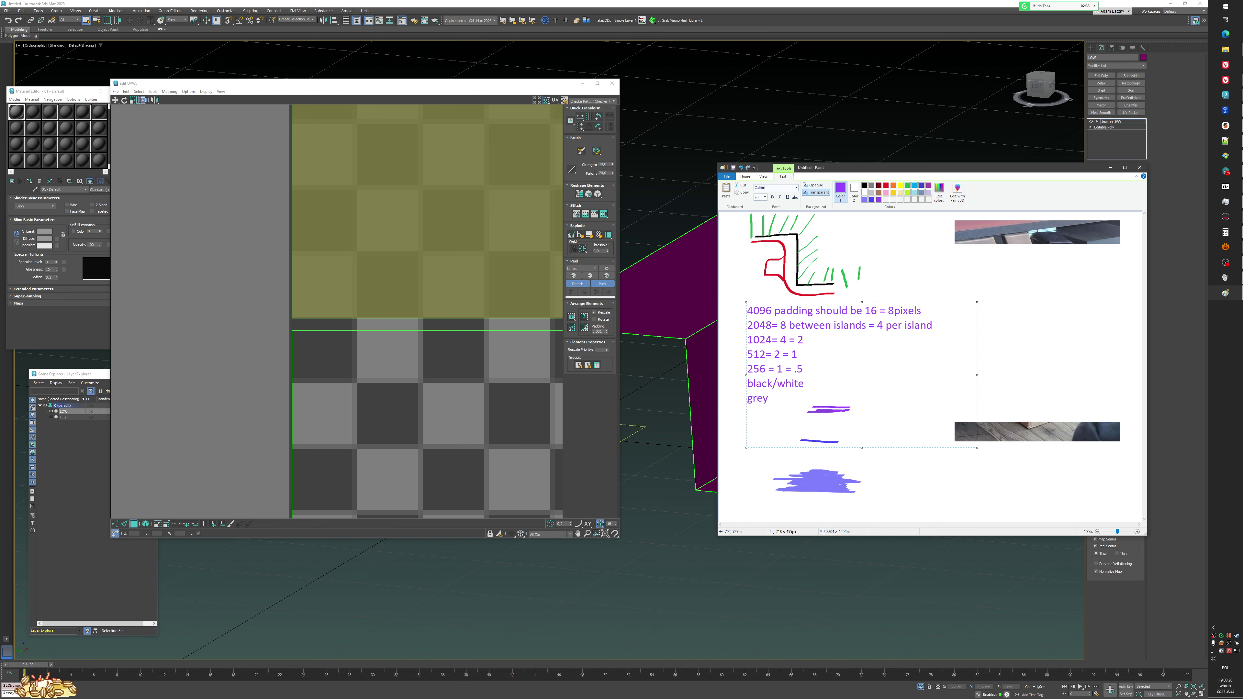
text(ay)
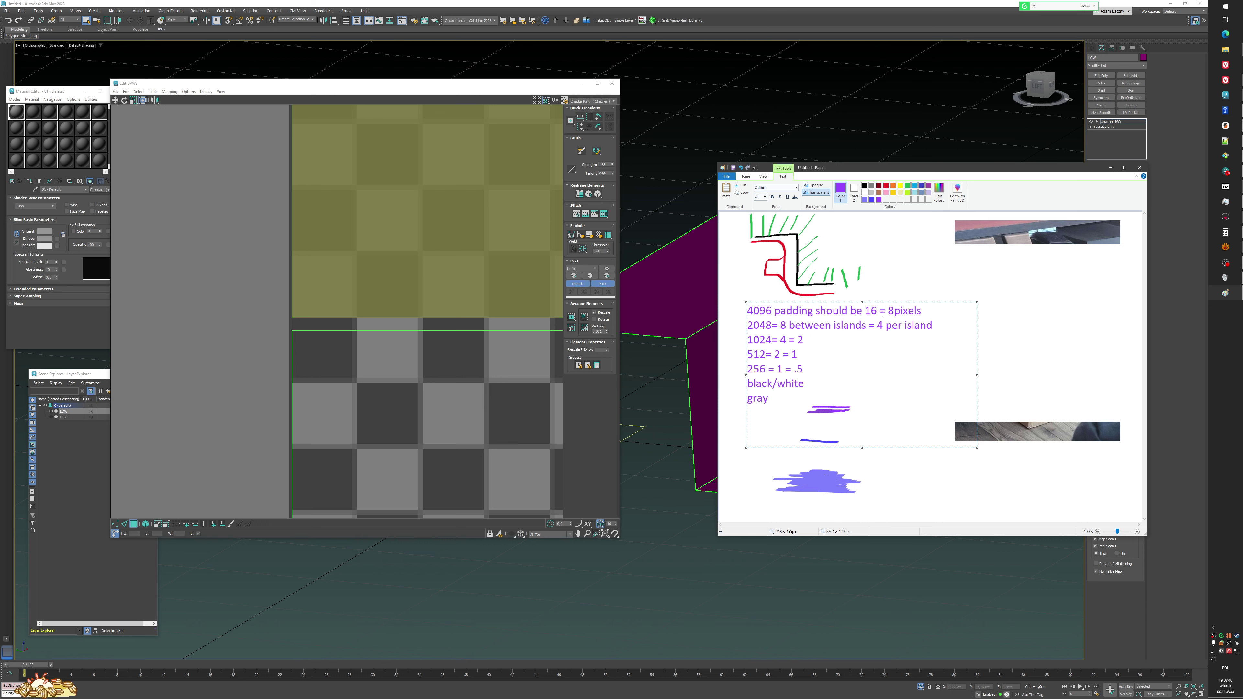
- Review the padding values in the 4096 and 1024 lines by highlighting them, and finish editing the note
drag(877, 312, 871, 312)
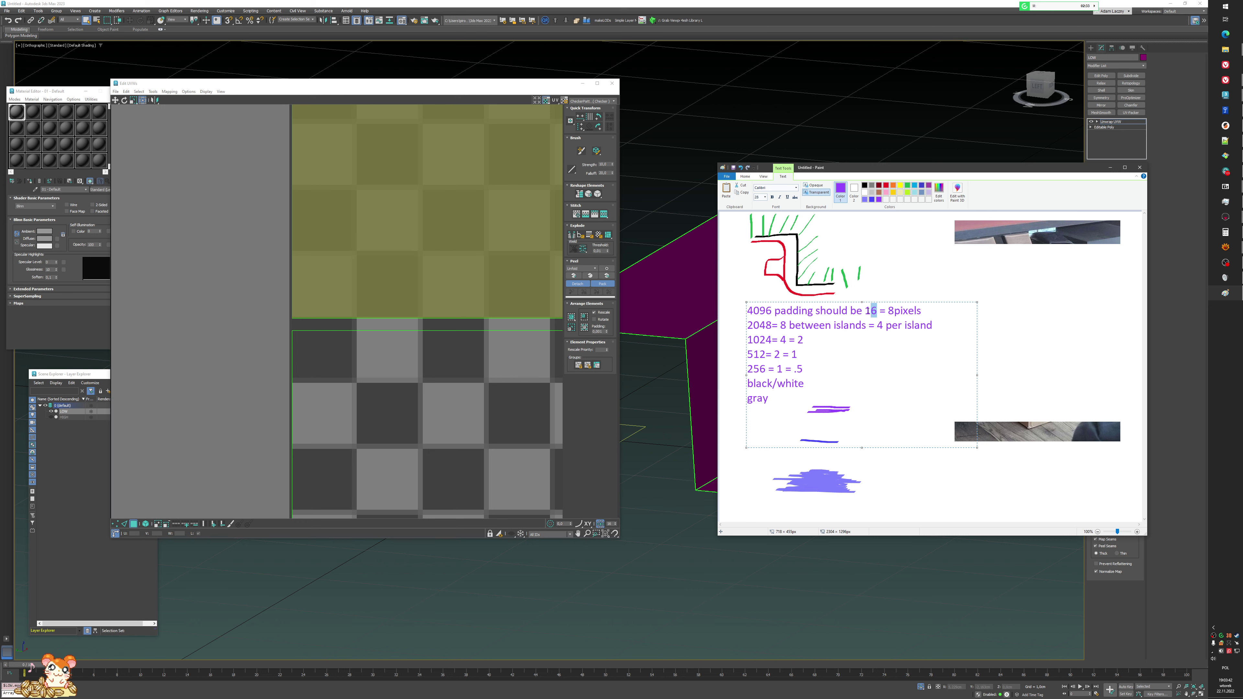
click(843, 349)
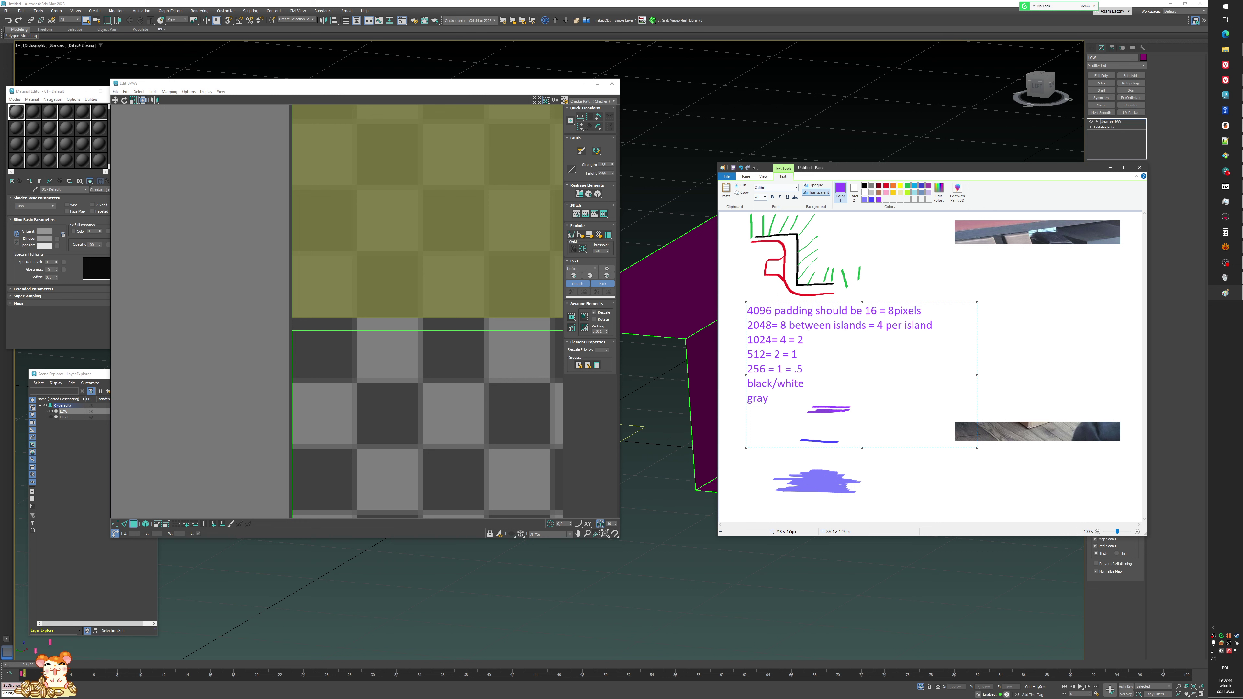
click(803, 340)
shift+click(736, 344)
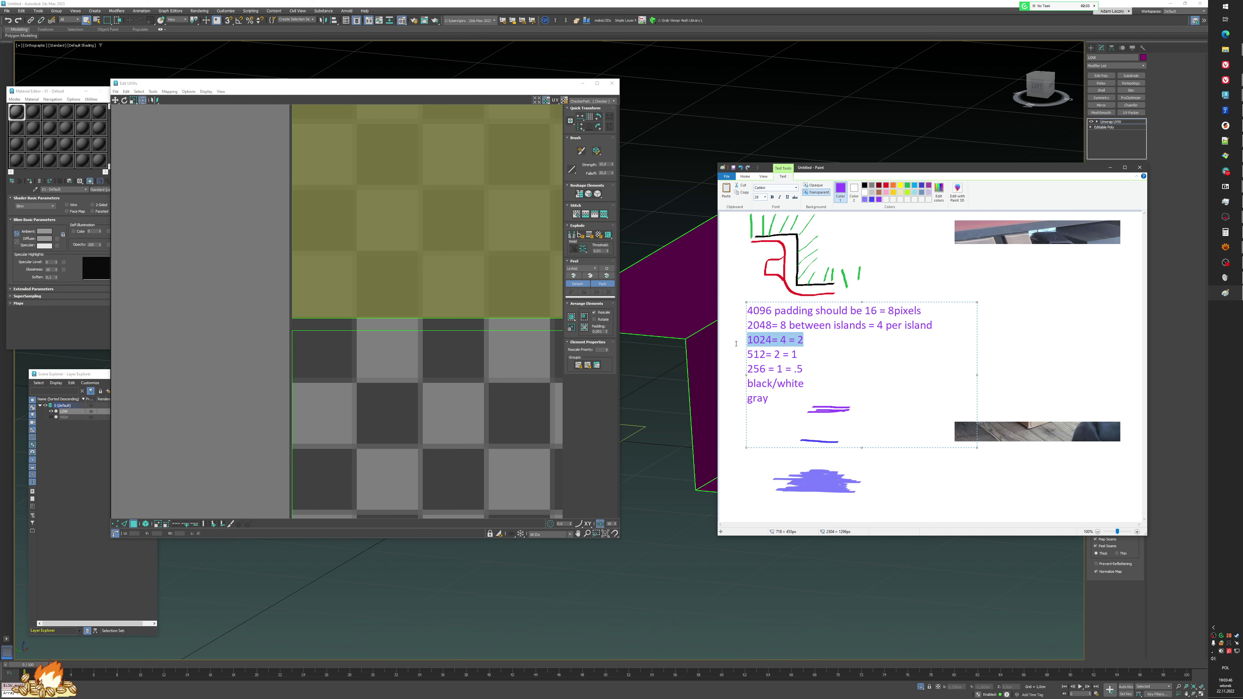
click(810, 341)
drag(804, 340, 742, 342)
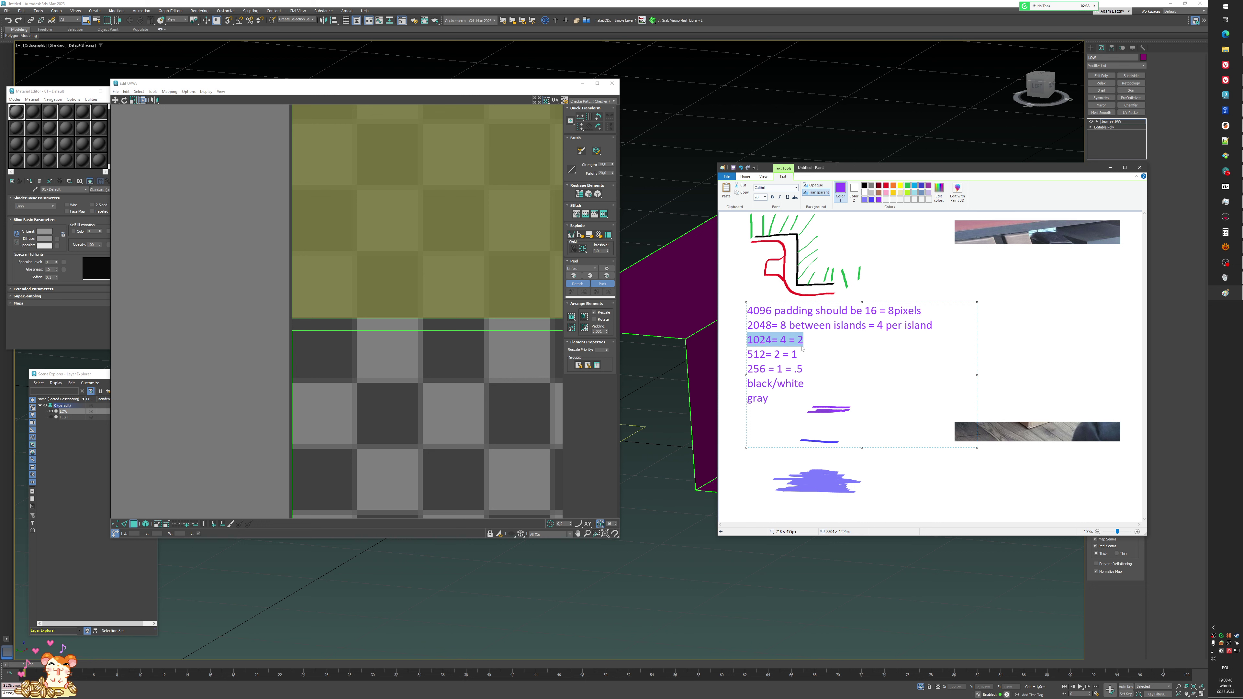
click(766, 341)
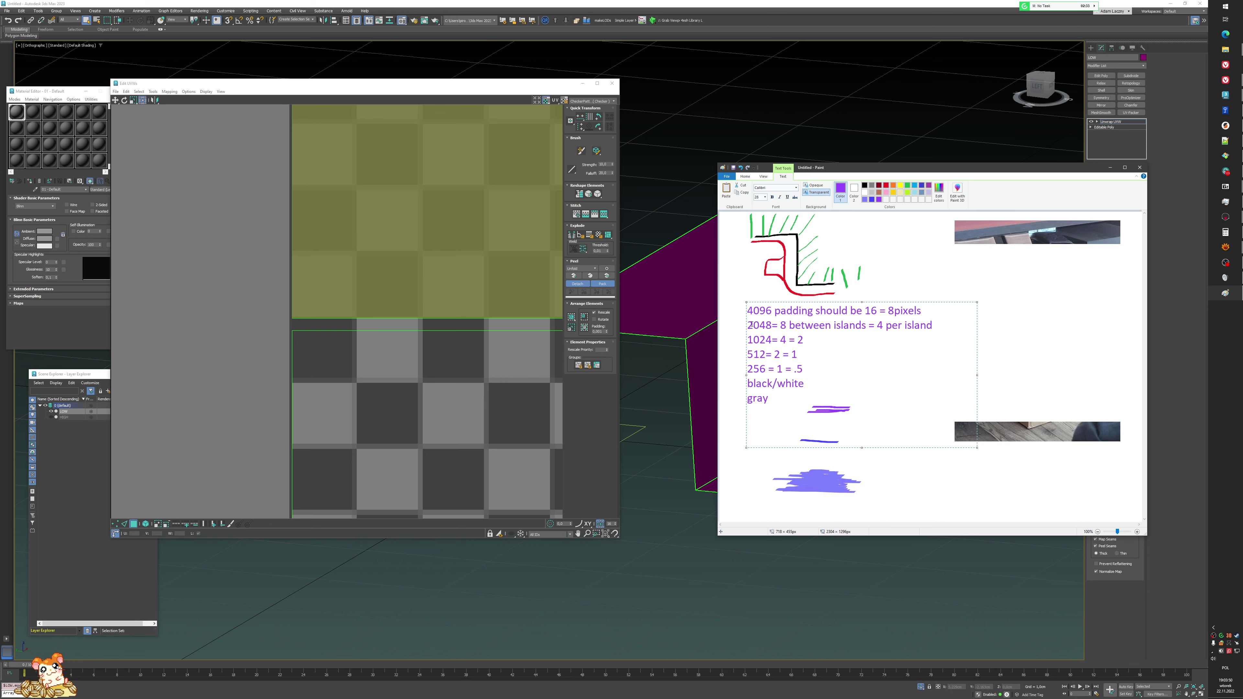
drag(772, 312, 752, 312)
click(851, 336)
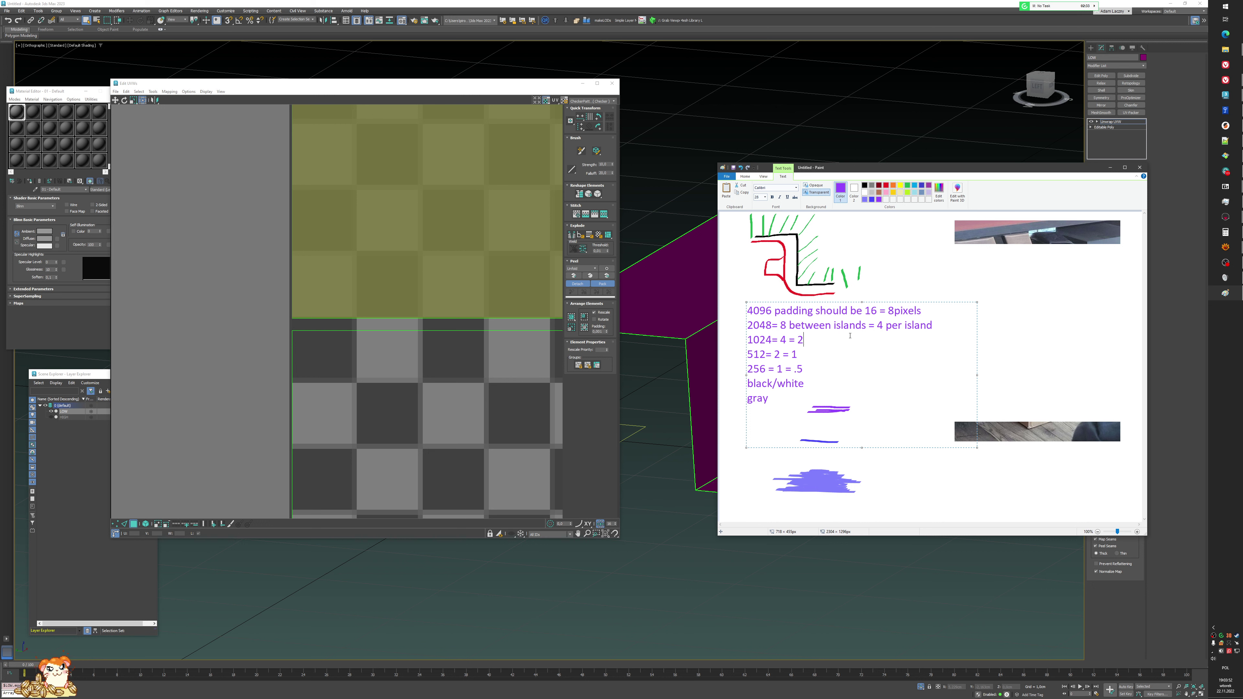
drag(864, 311, 872, 311)
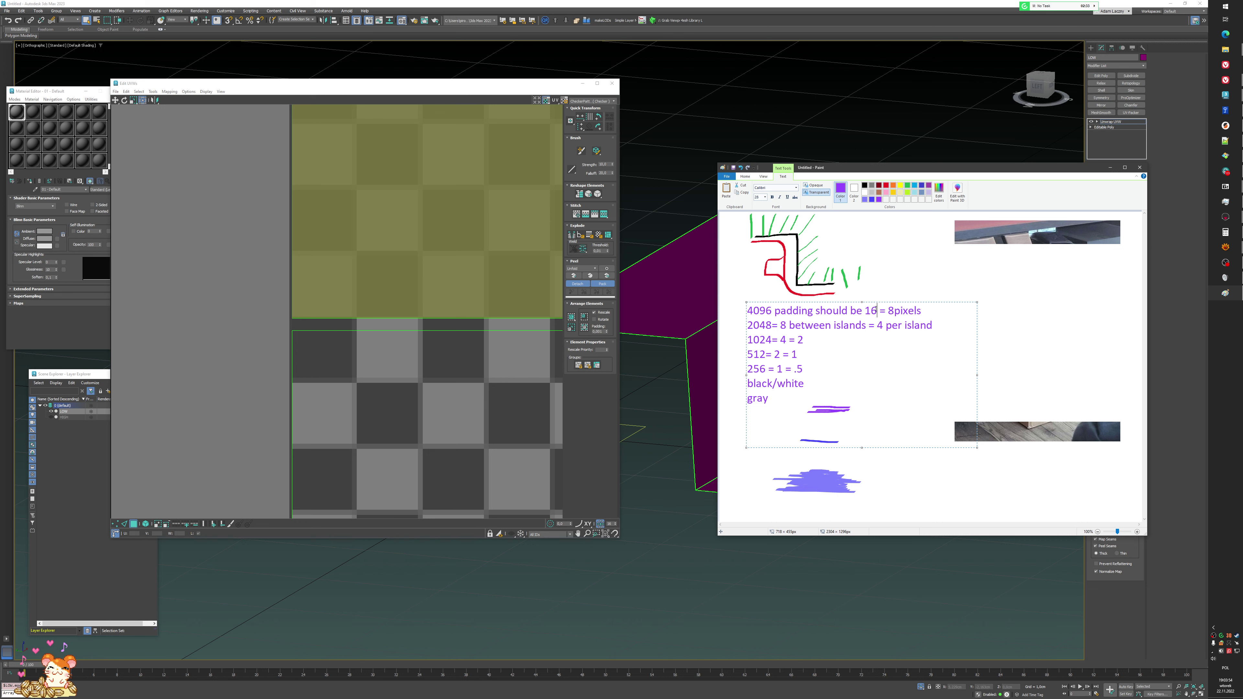
double_click(875, 311)
click(889, 310)
click(830, 337)
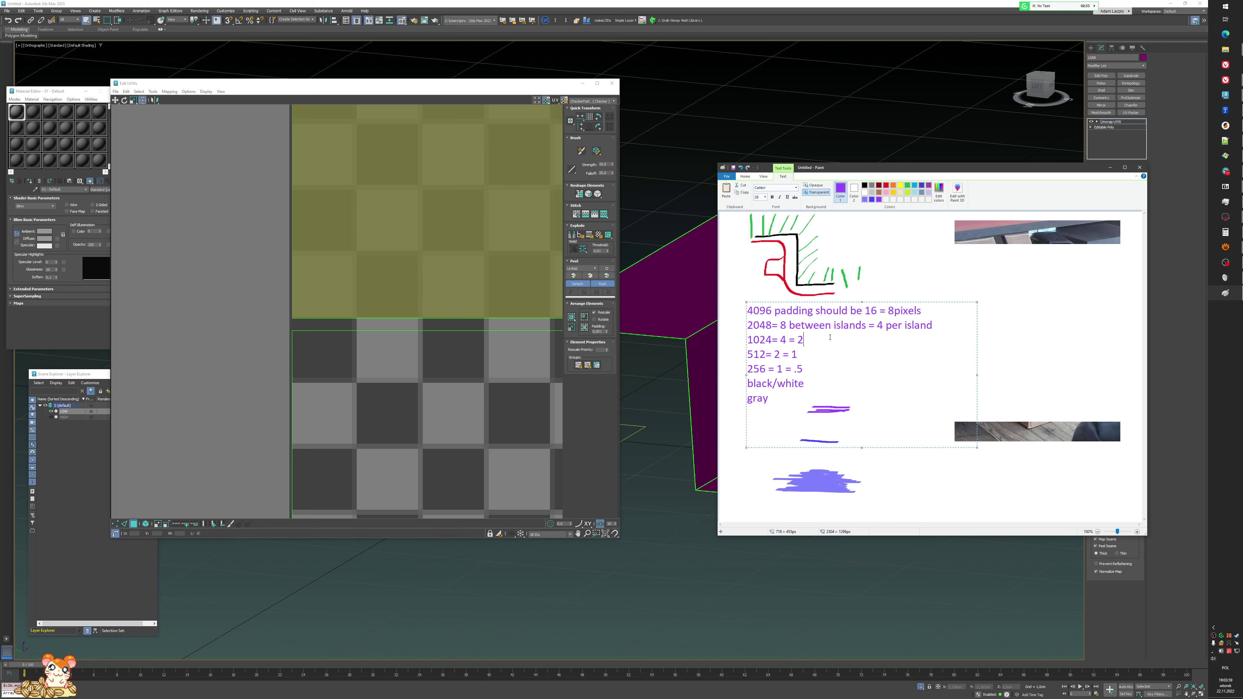
click(884, 314)
mouse_move(748, 313)
mouse_down()
mouse_move(875, 305)
mouse_move(866, 311)
mouse_up()
click(856, 348)
click(879, 468)
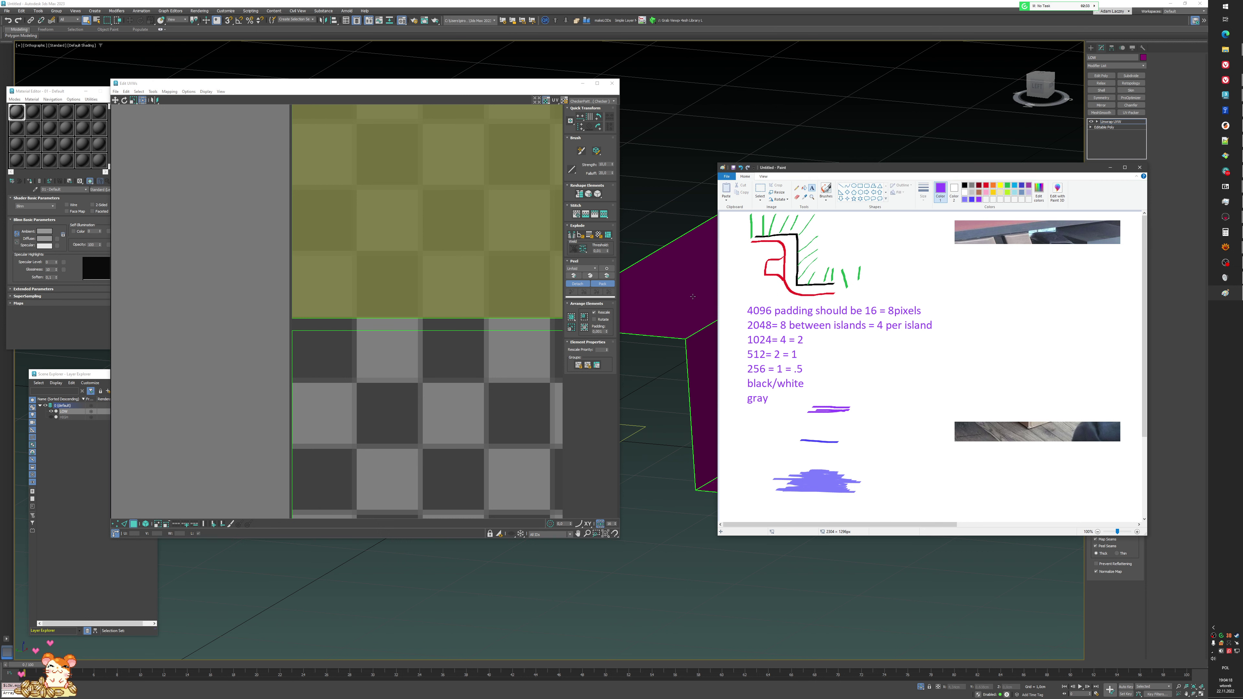
- Switch back to 3ds Max and convert the unwrapped step mesh to Editable Poly
click(530, 280)
scroll(381, 334, down, 3)
scroll(341, 329, up, 3)
mouse_move(341, 329)
middle_down()
mouse_move(385, 325)
mouse_move(285, 300)
mouse_move(179, 302)
middle_up()
scroll(285, 298, down, 5)
scroll(179, 303, down, 3)
middle_drag(267, 337, 264, 296)
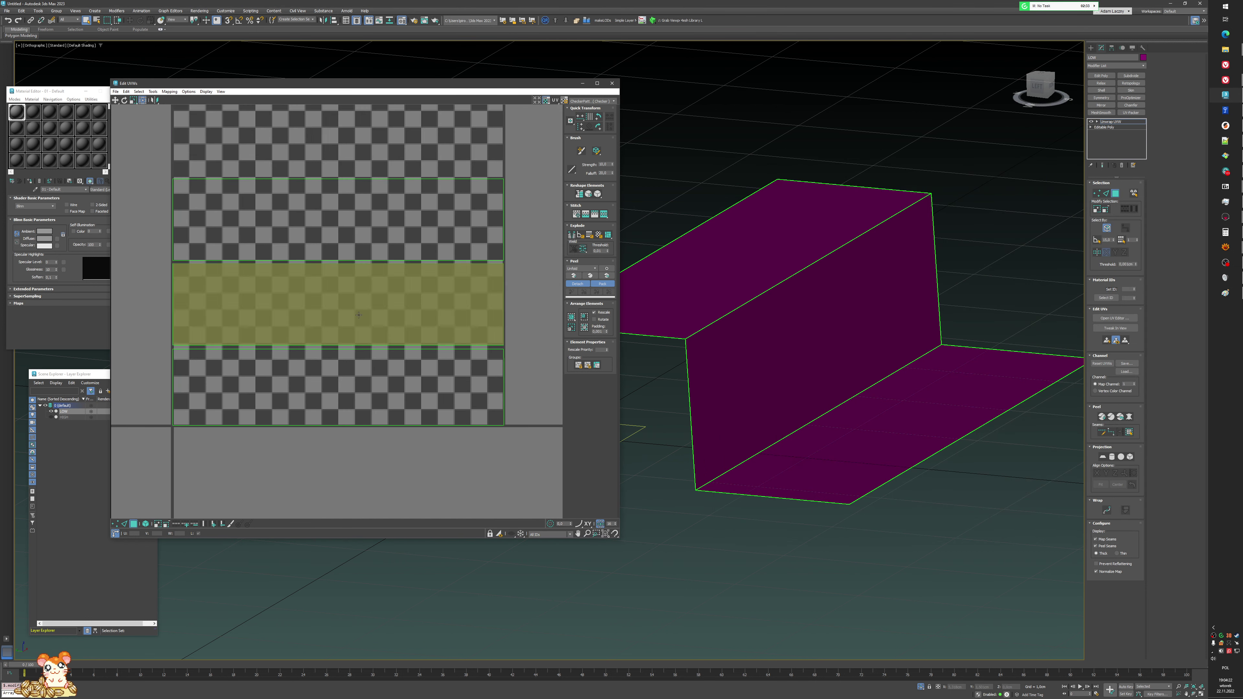
right_click(744, 308)
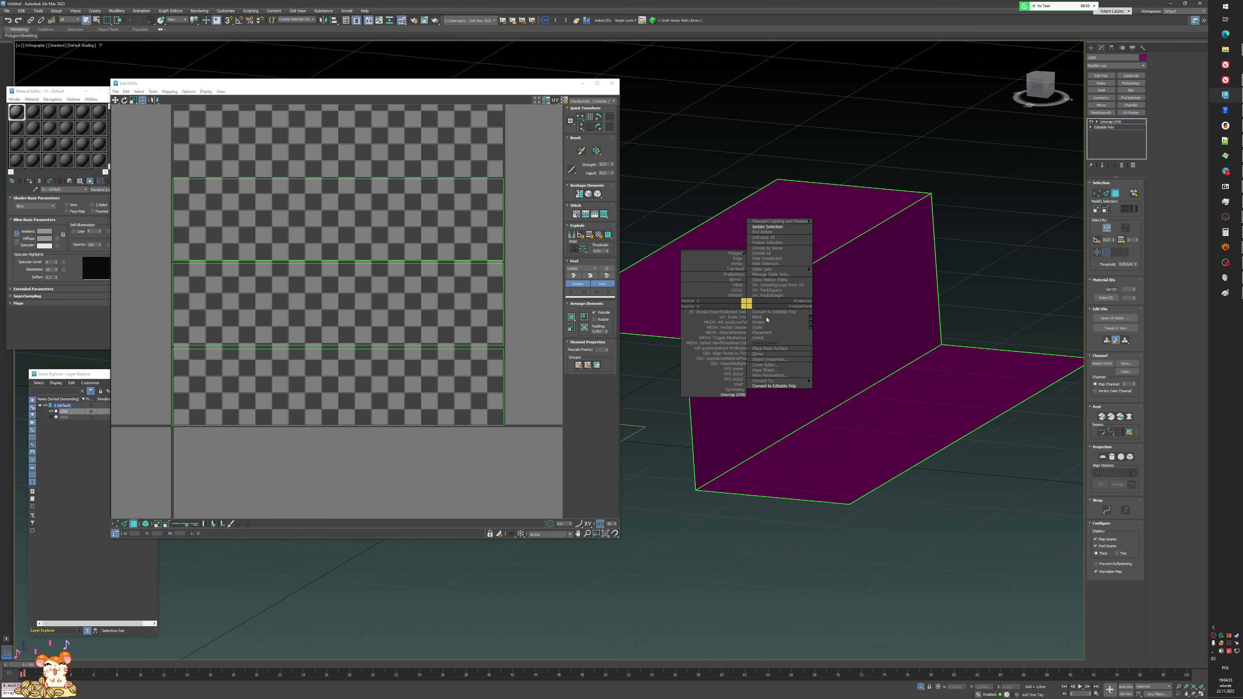
click(778, 379)
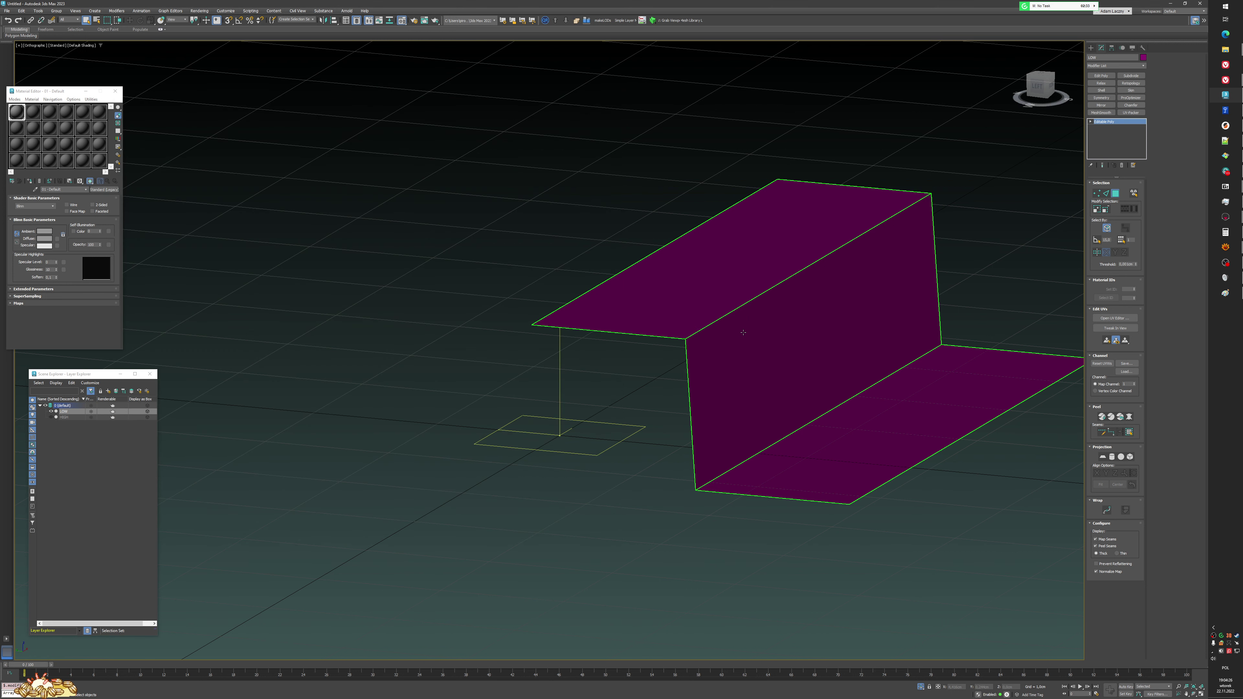
- Turn on edged-face display for the step mesh around its upper corner
scroll(749, 336, up, 2)
alt+middle_drag(748, 335, 672, 352)
scroll(591, 361, up, 2)
scroll(656, 335, up, 2)
scroll(648, 358, down, 2)
scroll(660, 339, up, 3)
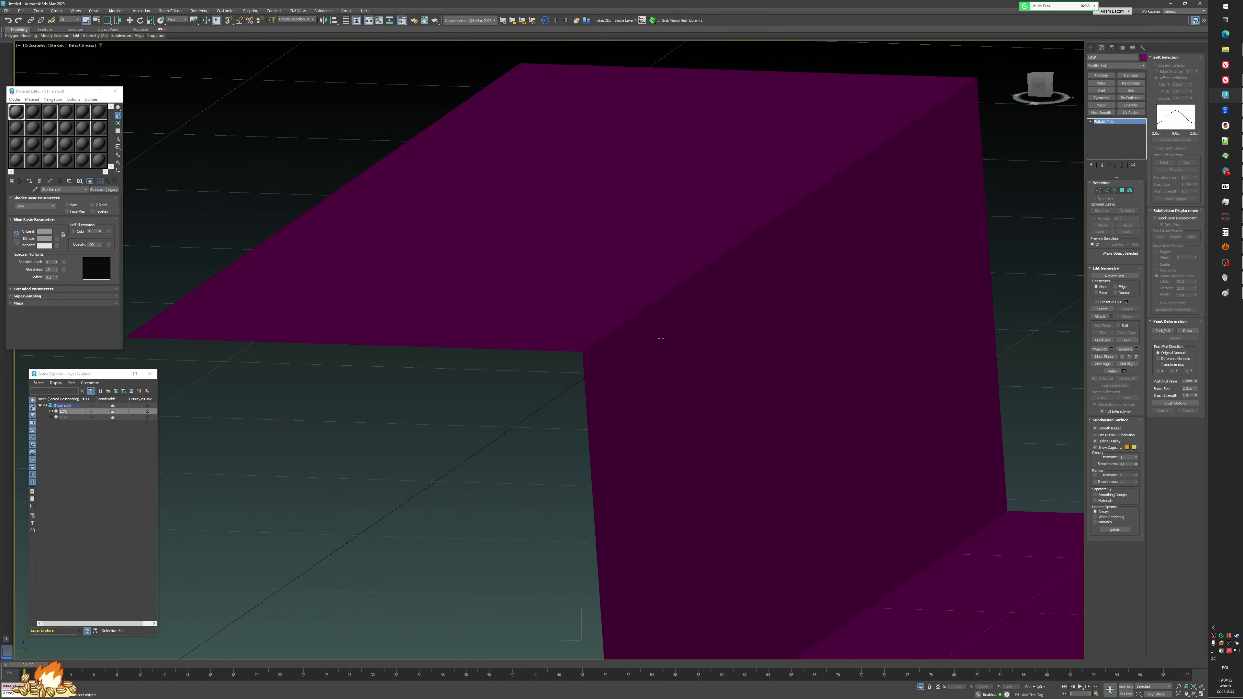
mouse_move(660, 339)
alt+middle_down()
mouse_move(633, 360)
mouse_move(646, 386)
mouse_move(666, 369)
mouse_move(631, 372)
mouse_move(666, 350)
alt+middle_up()
key(F4)
scroll(646, 386, down, 1)
scroll(666, 370, up, 1)
scroll(630, 372, down, 1)
scroll(630, 372, up, 1)
scroll(666, 350, down, 2)
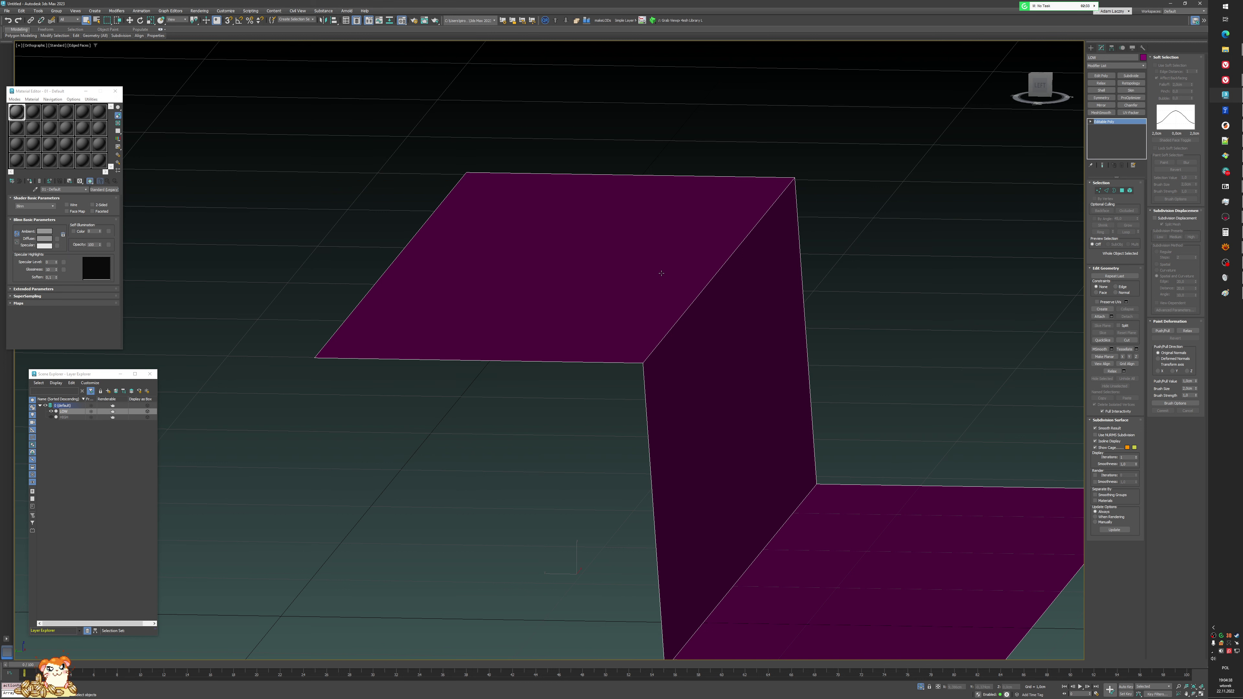
- Use Swift Loop to add a support edge loop on each side of the step's upper corner edge
middle_drag(687, 340, 641, 384)
scroll(662, 358, up, 3)
scroll(665, 361, down, 2)
scroll(657, 385, up, 1)
scroll(657, 385, down, 1)
scroll(658, 385, up, 1)
scroll(658, 385, down, 3)
scroll(633, 382, up, 3)
scroll(636, 381, up, 1)
scroll(642, 384, up, 1)
key(alt+1)
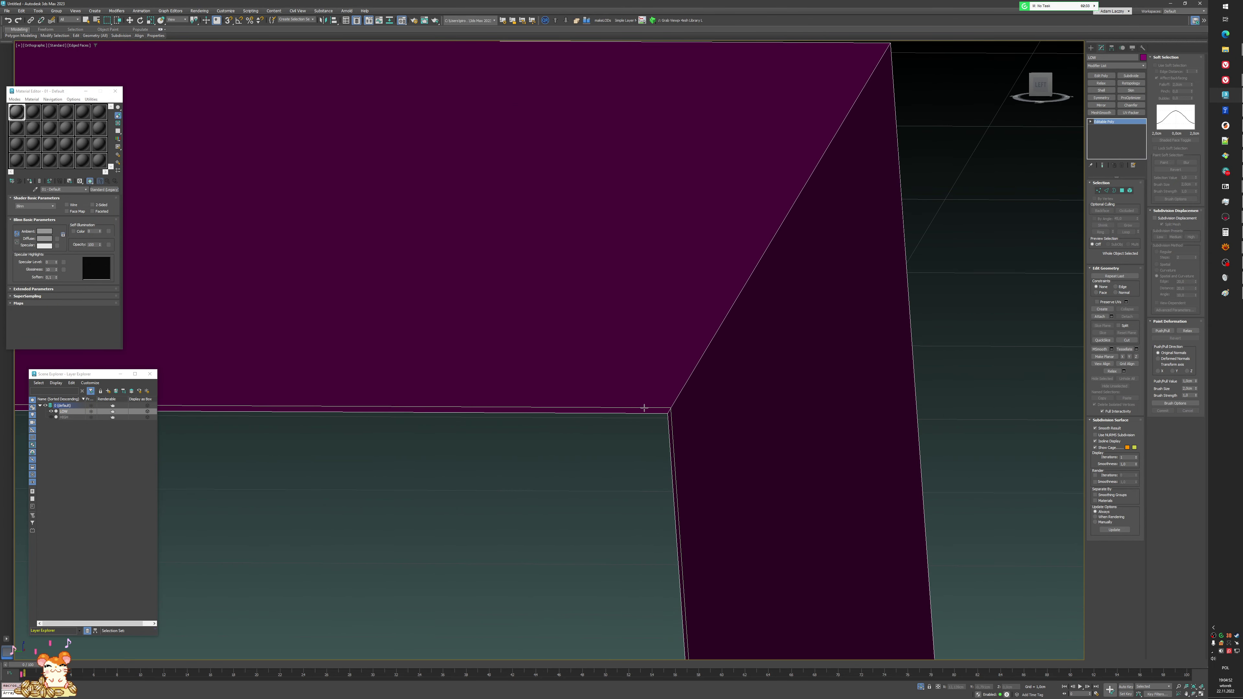
click(641, 412)
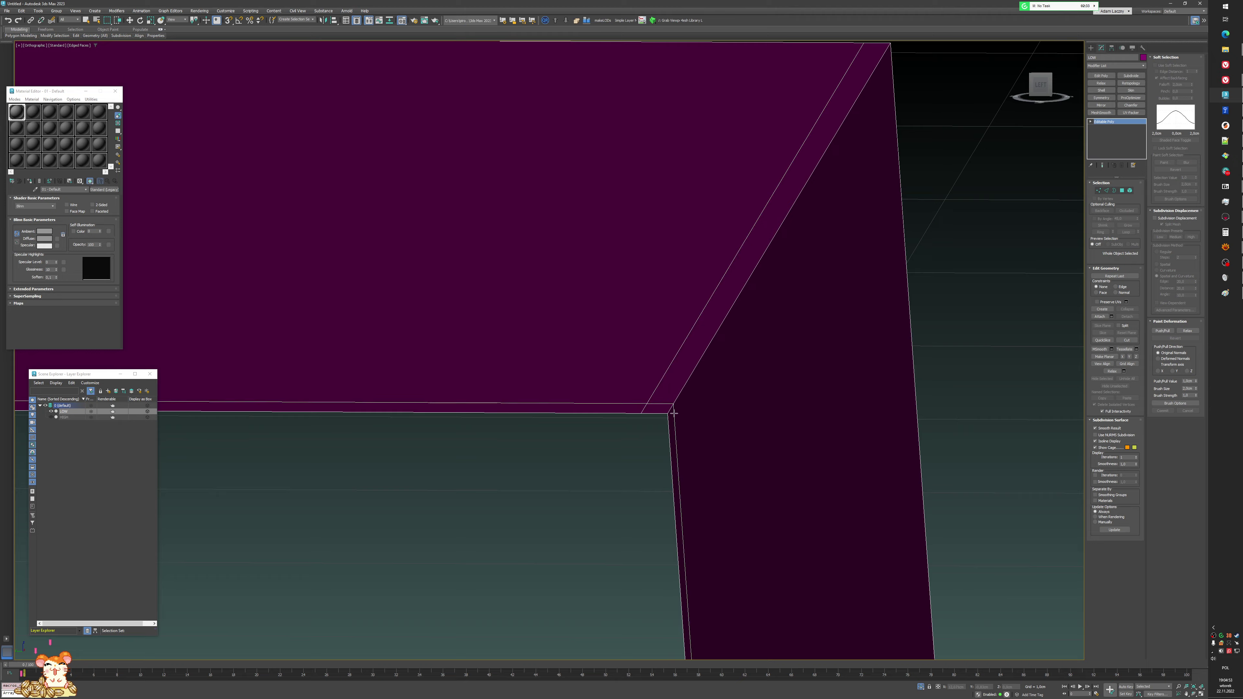
click(671, 440)
- Add a support edge loop on each side of the step's lower inner corner and leave Swift Loop
scroll(671, 441, down, 3)
middle_drag(670, 440, 575, 357)
middle_drag(579, 456, 587, 314)
scroll(588, 316, up, 2)
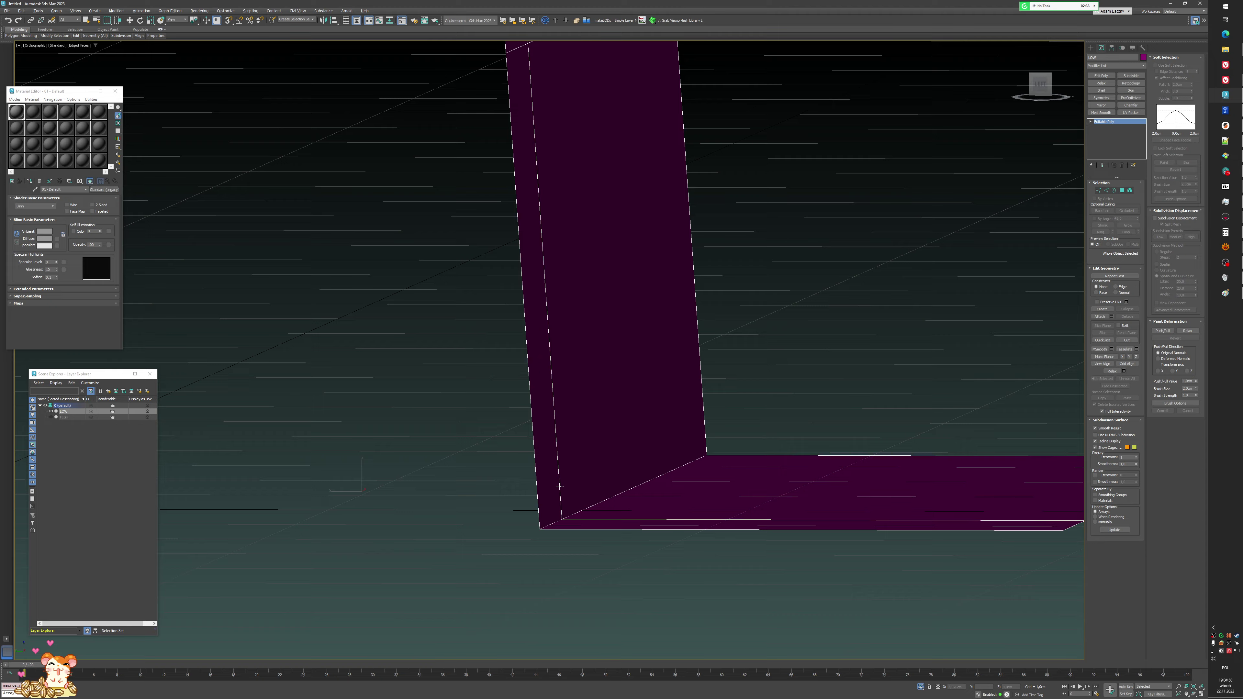
scroll(556, 489, up, 3)
middle_drag(549, 490, 513, 395)
click(500, 443)
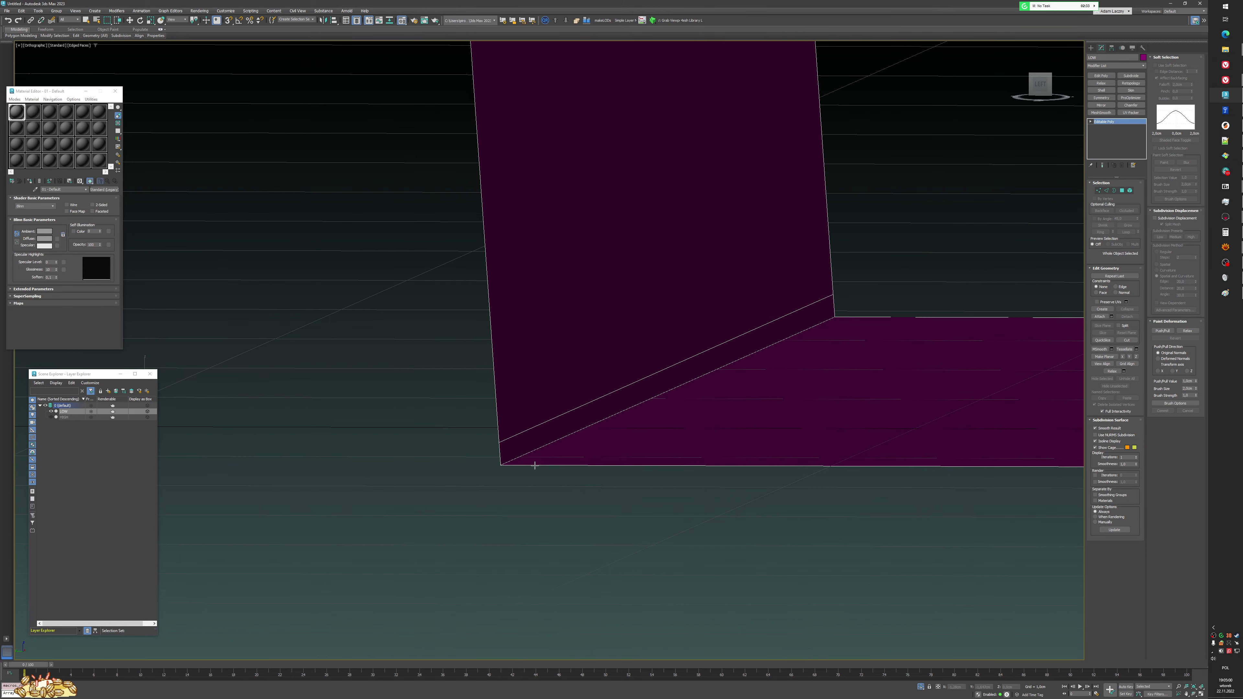
click(535, 465)
key(w)
scroll(524, 385, down, 5)
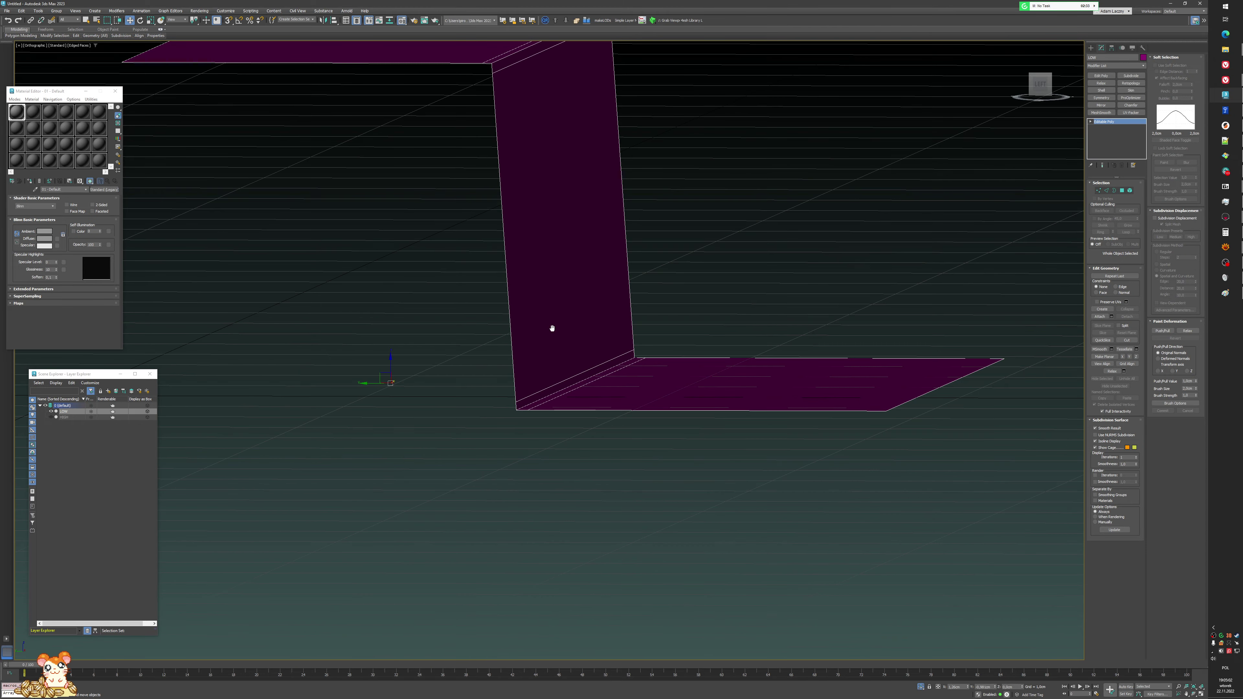
- Examine the support edge loops along the step mesh's upper and lower corners
middle_drag(550, 328, 590, 399)
alt+middle_drag(590, 399, 550, 330)
scroll(574, 369, up, 3)
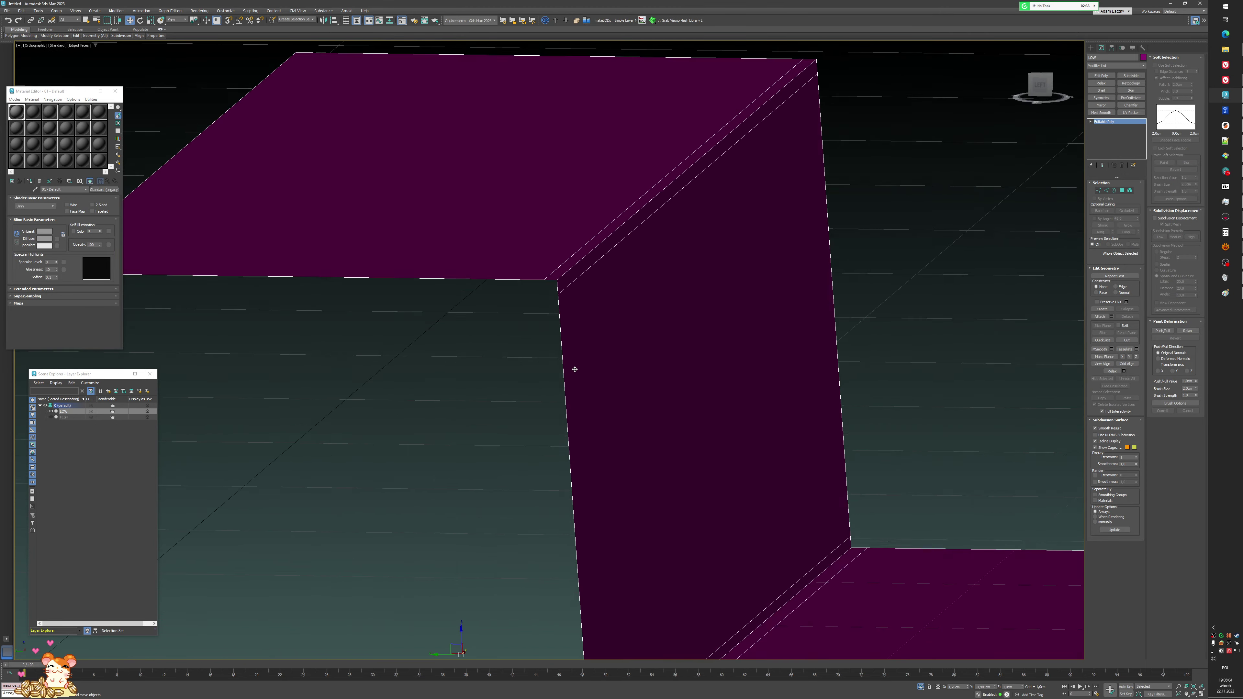
scroll(772, 235, up, 3)
scroll(713, 292, down, 3)
alt+middle_drag(774, 306, 698, 297)
scroll(706, 301, down, 3)
scroll(698, 297, up, 2)
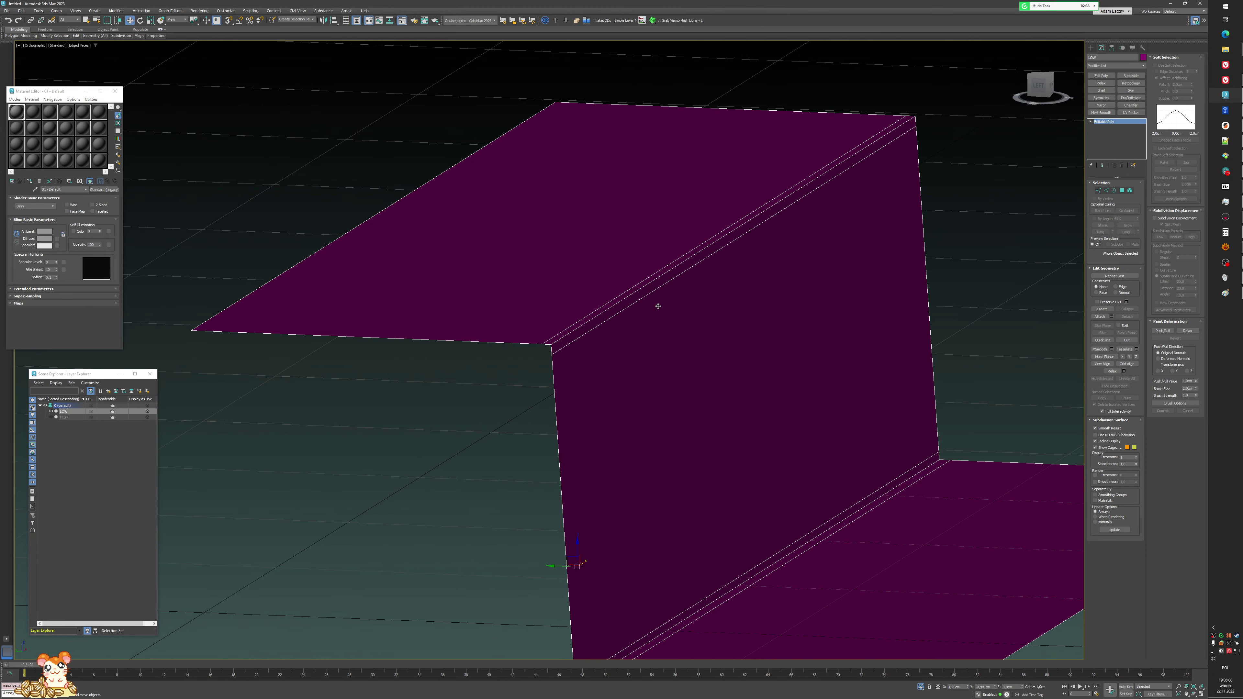
- Export the step mesh as FBX over the existing LOW.fbx, keeping the current export options
right_click(650, 318)
click(614, 323)
key(ctrl+e)
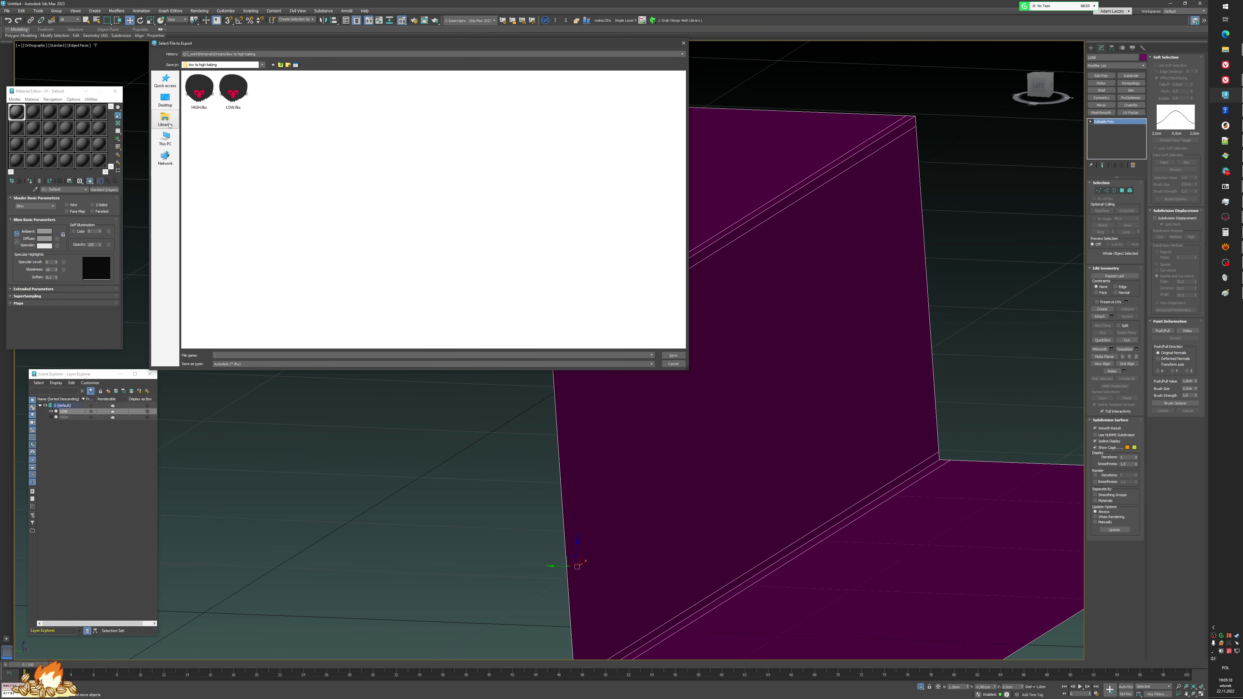
double_click(234, 92)
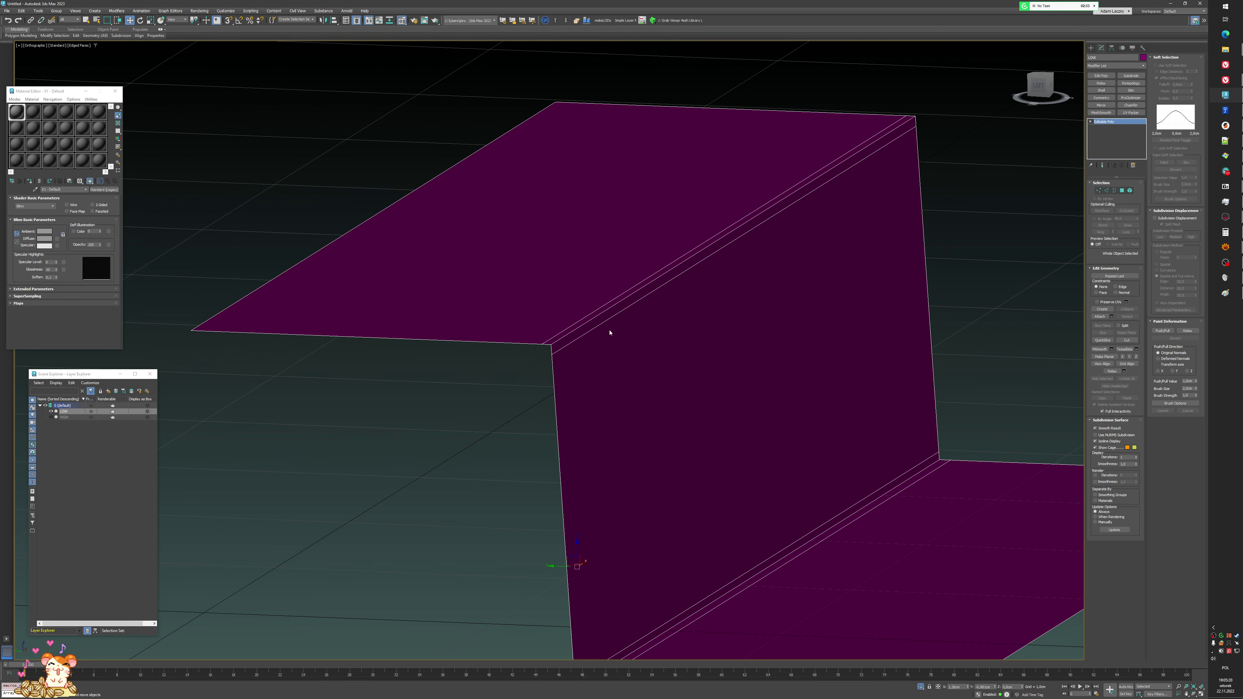
click(633, 361)
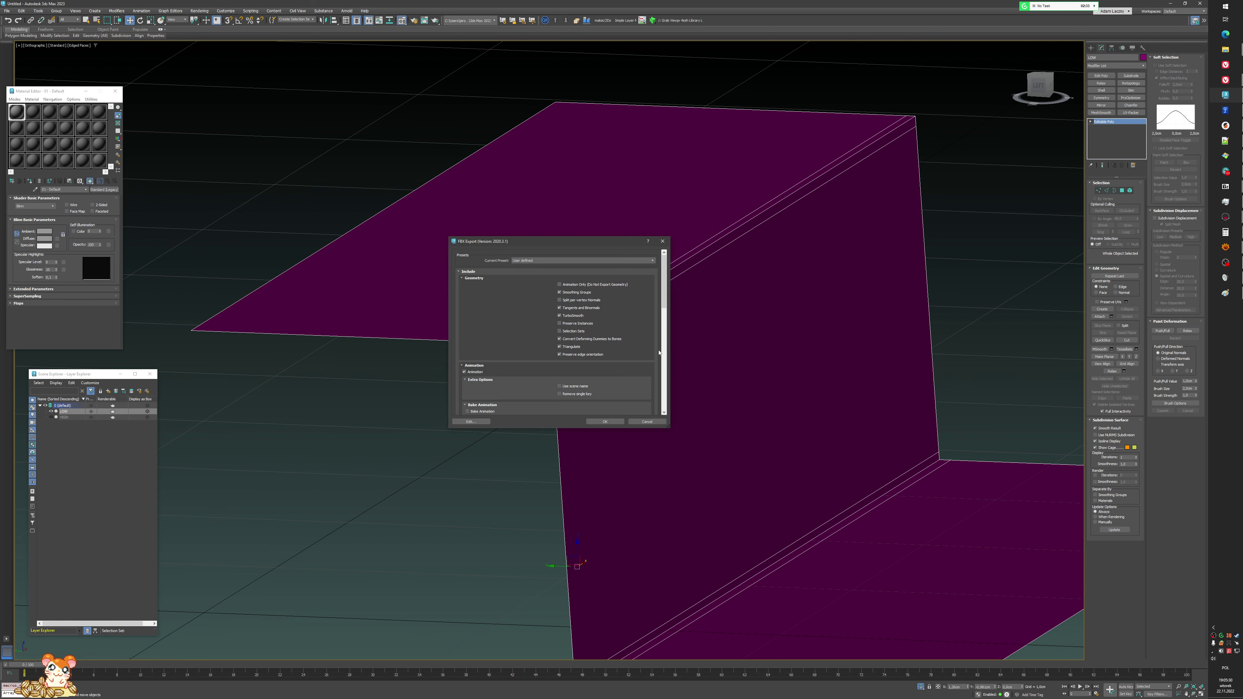
click(605, 422)
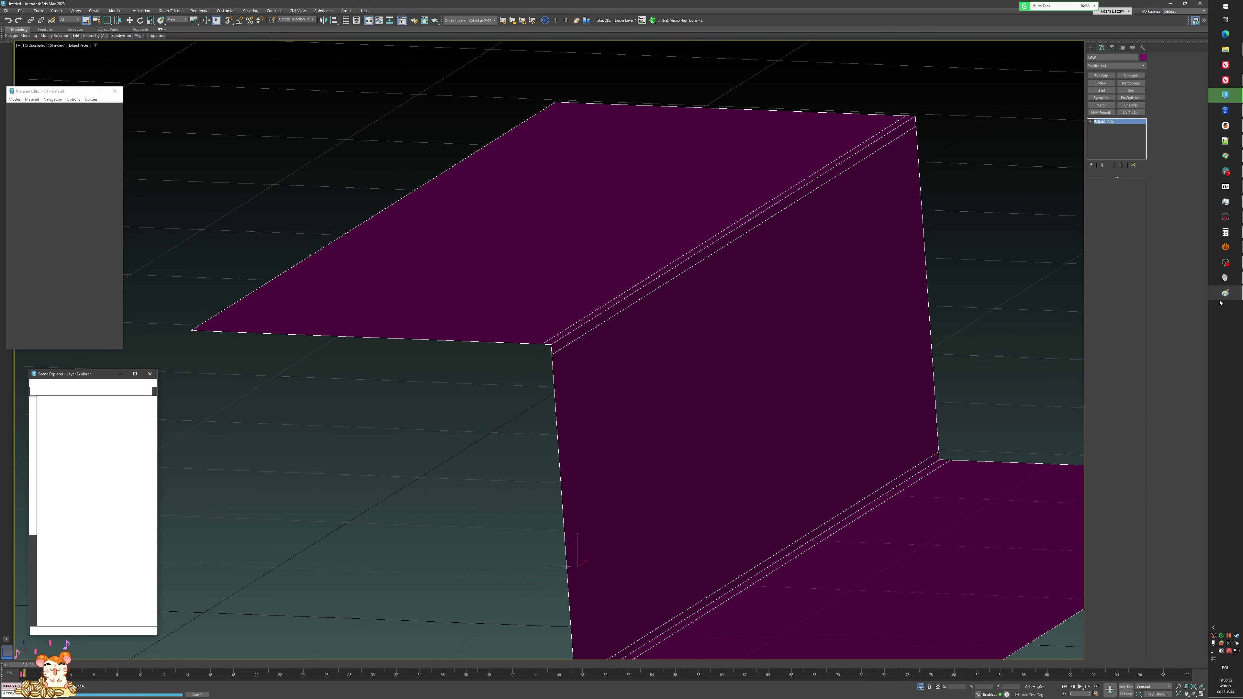
- Switch to Paint and clear the previous drawing from the canvas
click(1215, 300)
key(ctrl+a)
key(Delete)
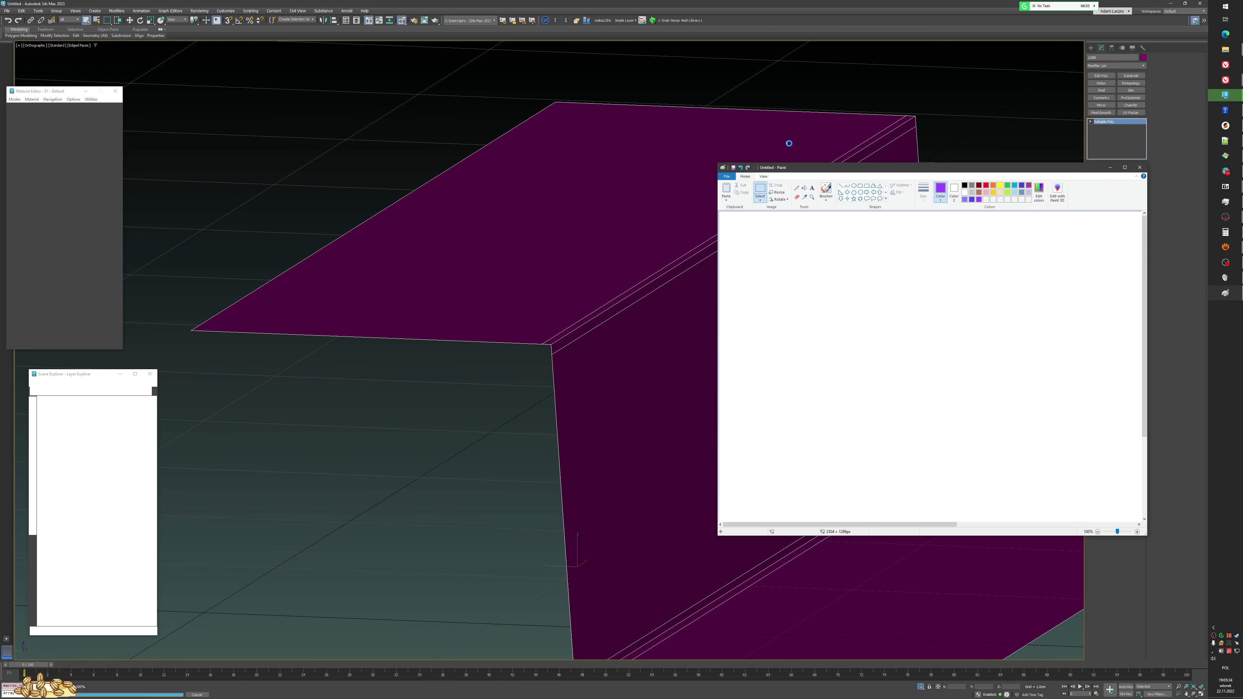
- Brush a black step profile and, below it, a second step profile broken into segments around its corners
click(964, 186)
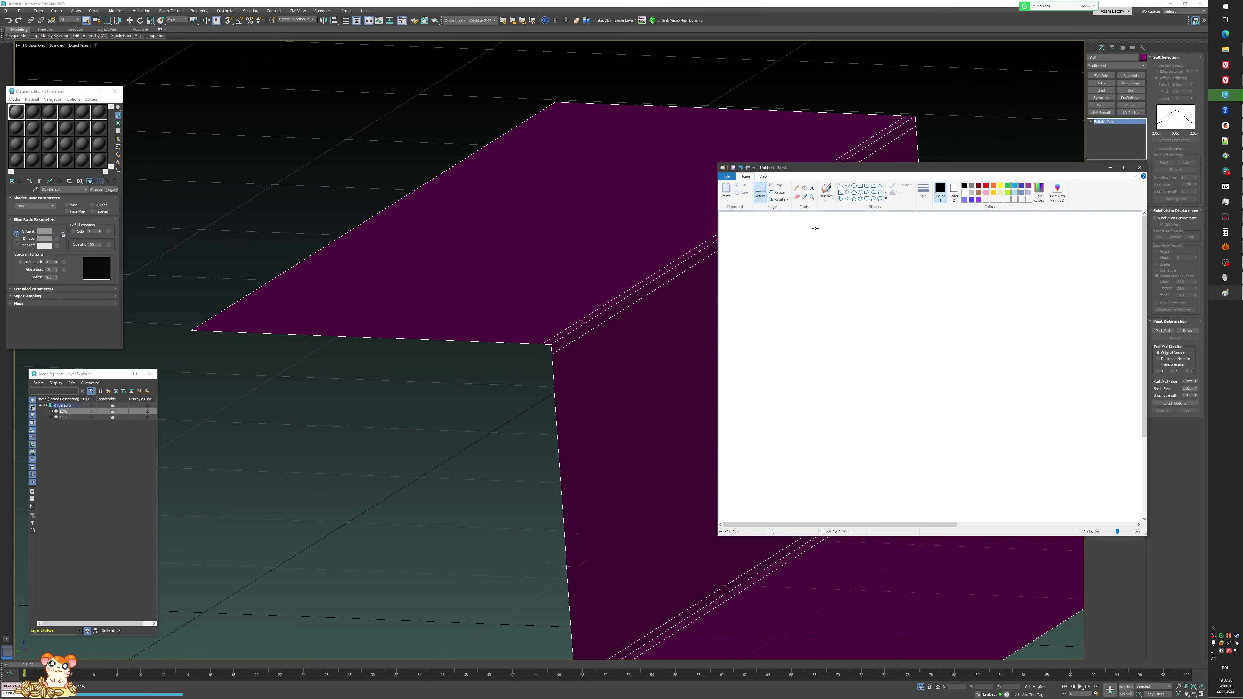
drag(749, 245, 757, 245)
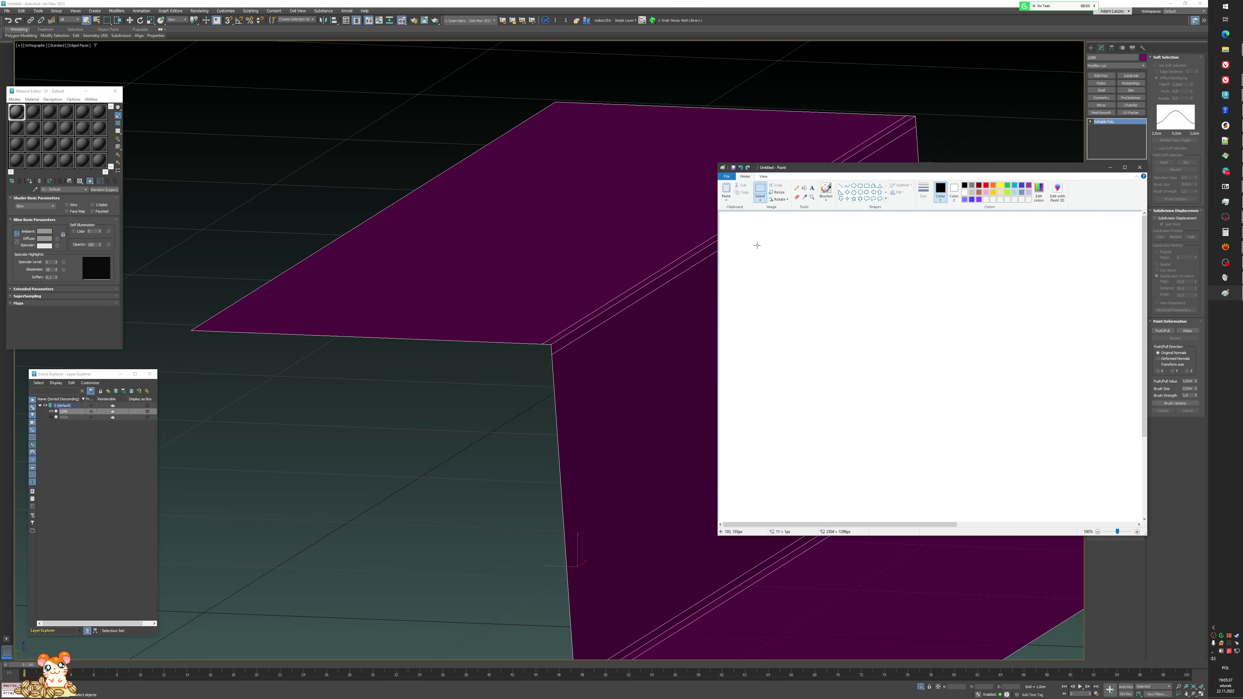
click(826, 190)
mouse_move(756, 243)
mouse_down()
mouse_move(789, 246)
mouse_move(786, 291)
mouse_move(839, 289)
mouse_up()
drag(747, 356, 766, 356)
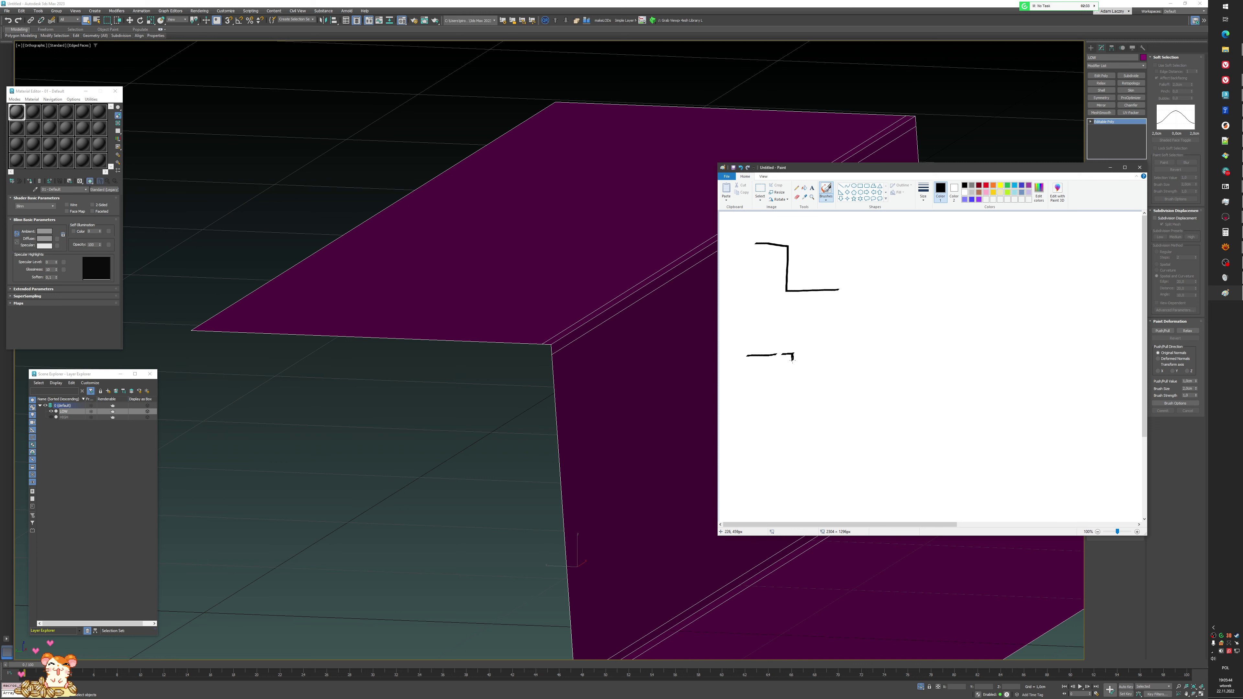
drag(793, 368, 791, 416)
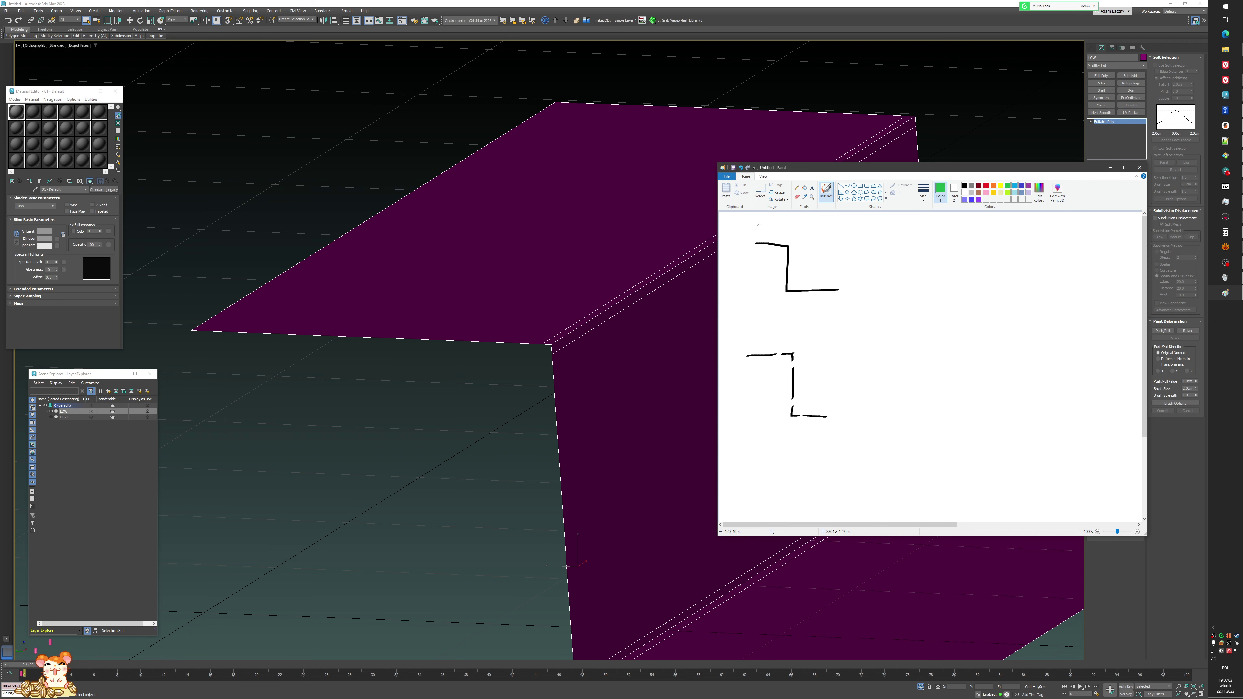
- Brush slanted green normals along the upper profile and red marks on both sides of its vertical wall
mouse_move(759, 225)
mouse_down()
mouse_move(756, 241)
mouse_move(769, 245)
mouse_up()
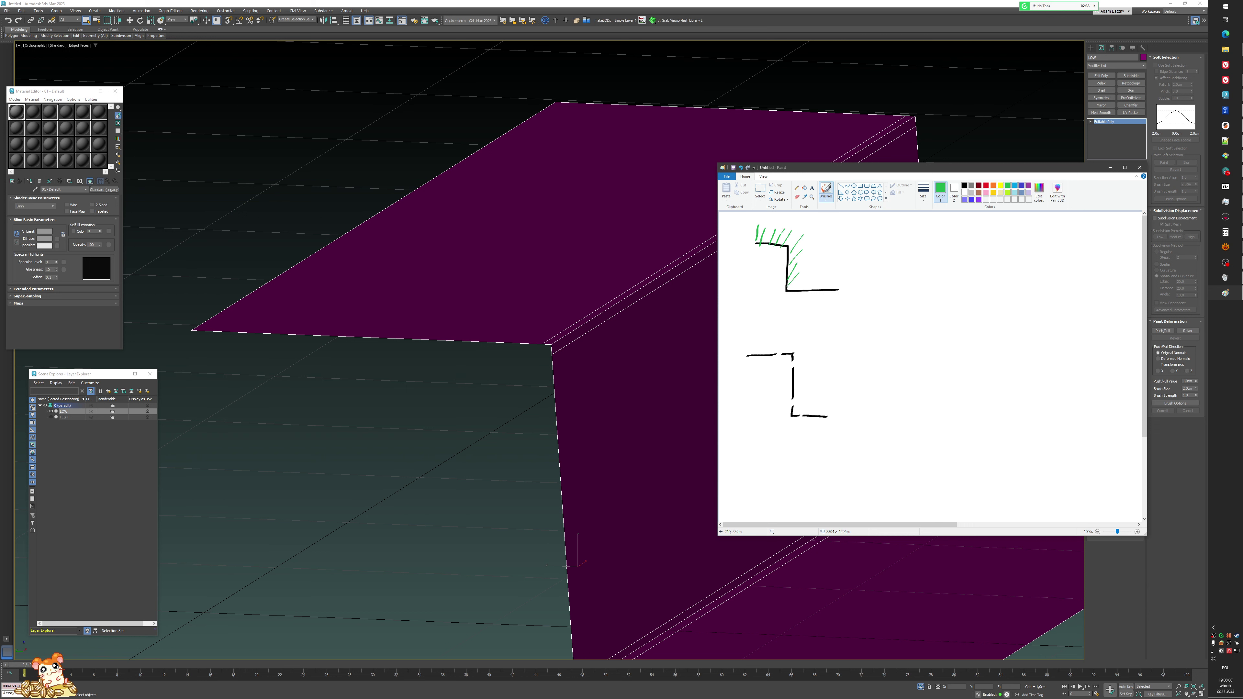
mouse_move(809, 275)
mouse_down()
mouse_move(798, 290)
mouse_move(833, 289)
mouse_up()
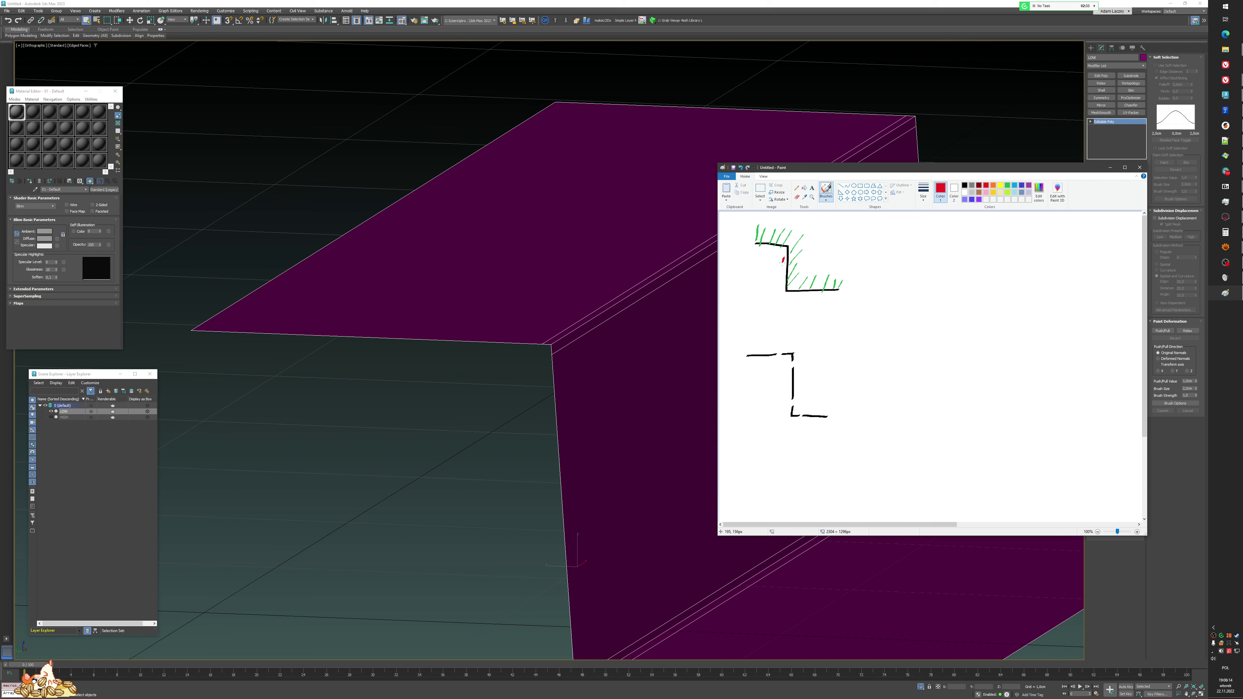
drag(769, 269, 781, 288)
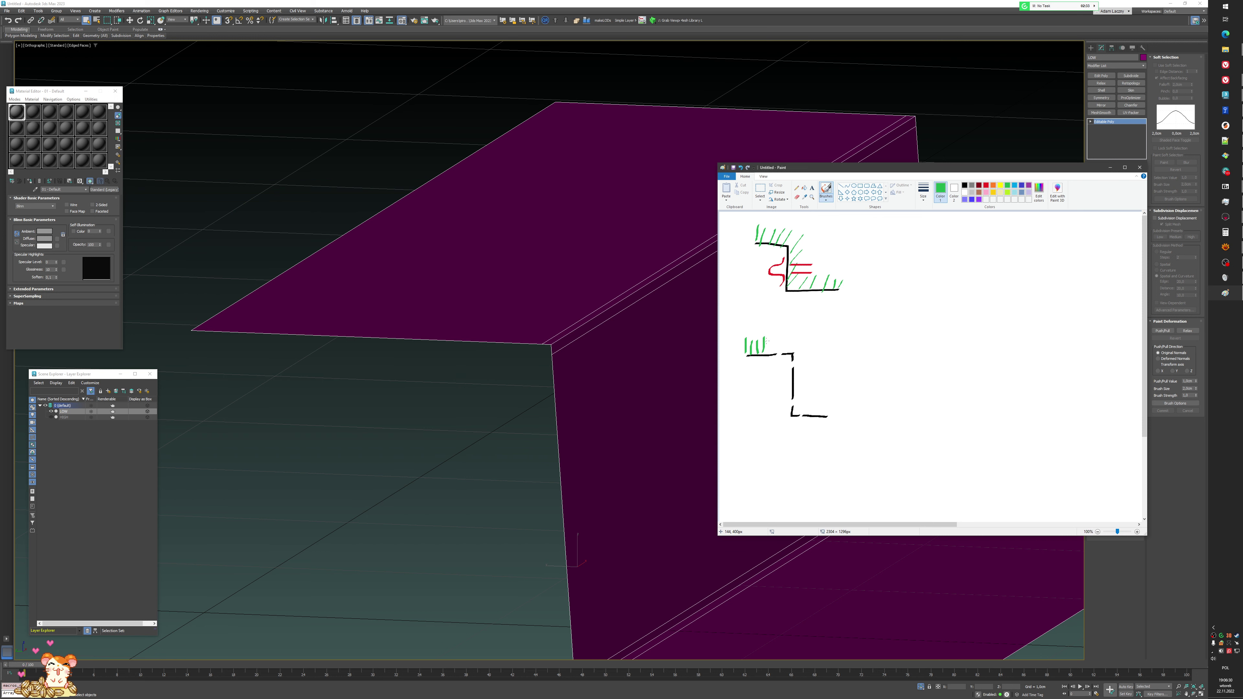
- Brush green normals along the broken lower profile, perpendicular on the flat segments and slanted at the corners
drag(777, 341, 781, 351)
mouse_move(804, 357)
mouse_down()
mouse_move(793, 358)
mouse_move(806, 369)
mouse_up()
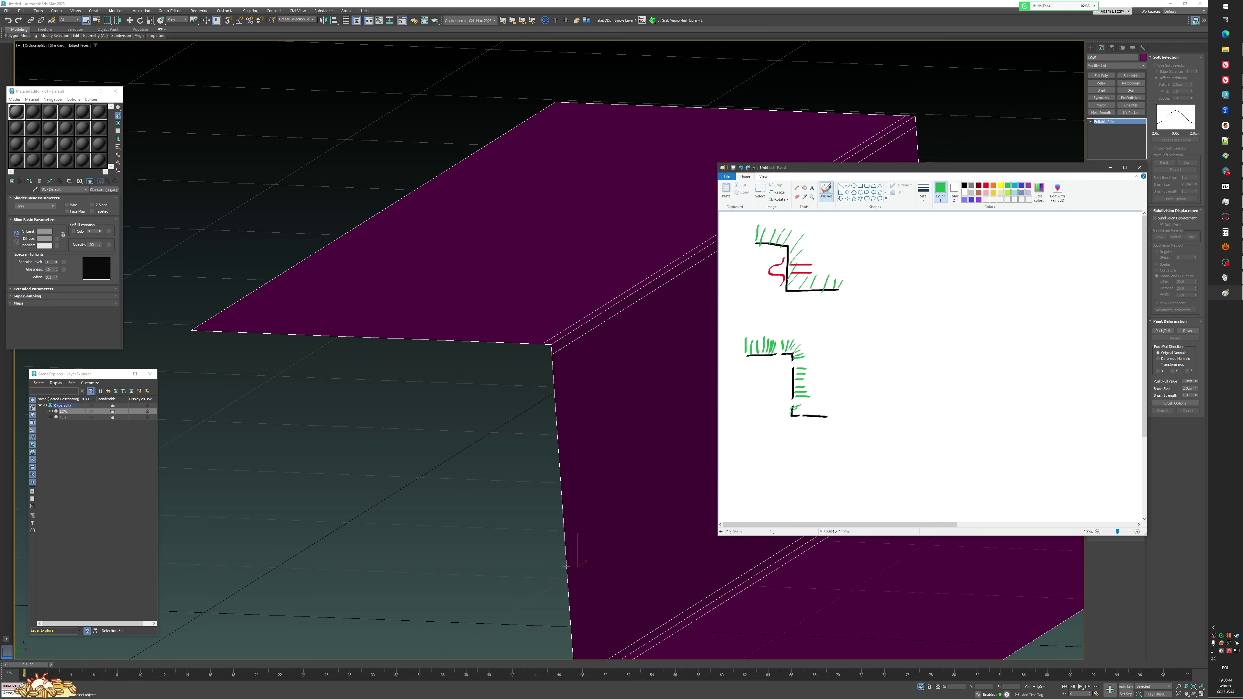
drag(801, 406, 794, 416)
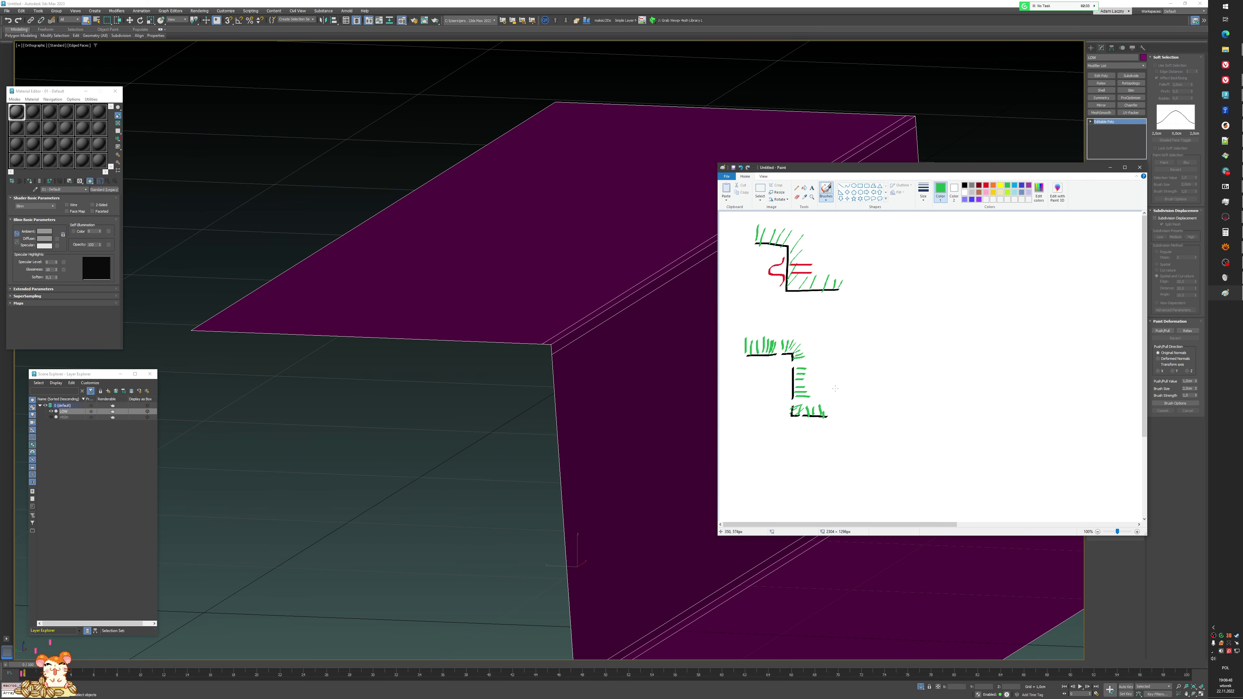
- Switch to the step's bake scene in Marmoset Toolbag and rebake its maps with the re-exported low-poly mesh
click(624, 396)
scroll(625, 396, down, 4)
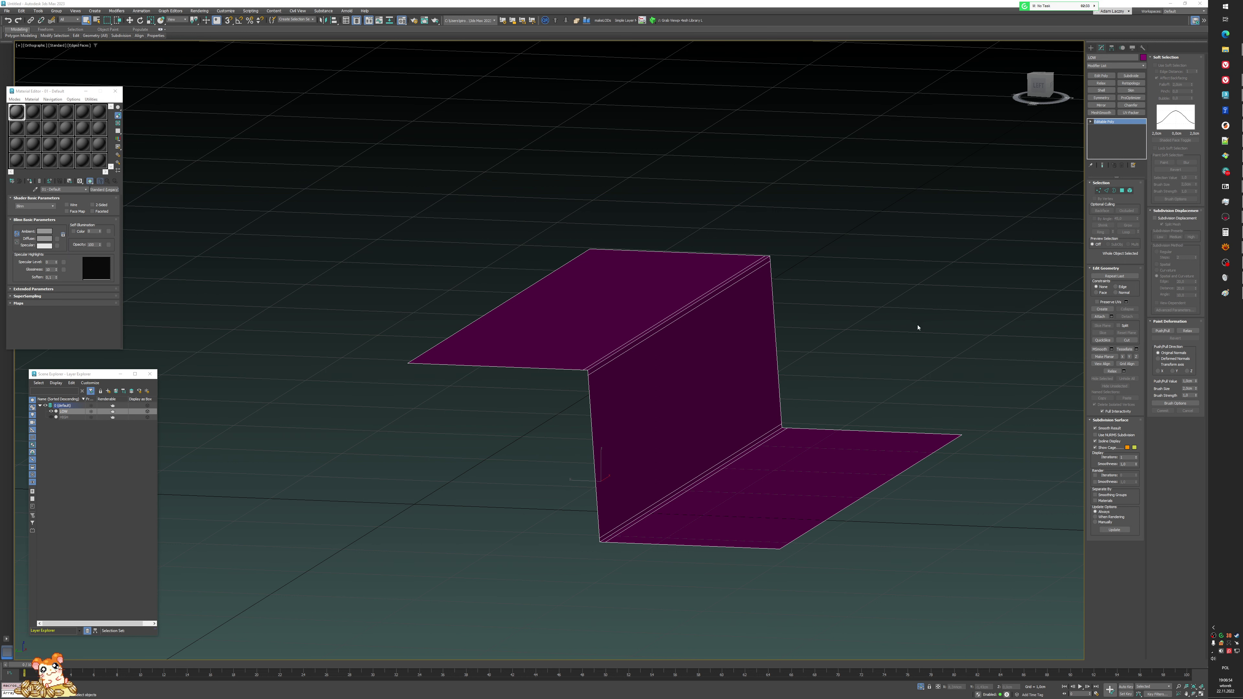
mouse_move(1226, 217)
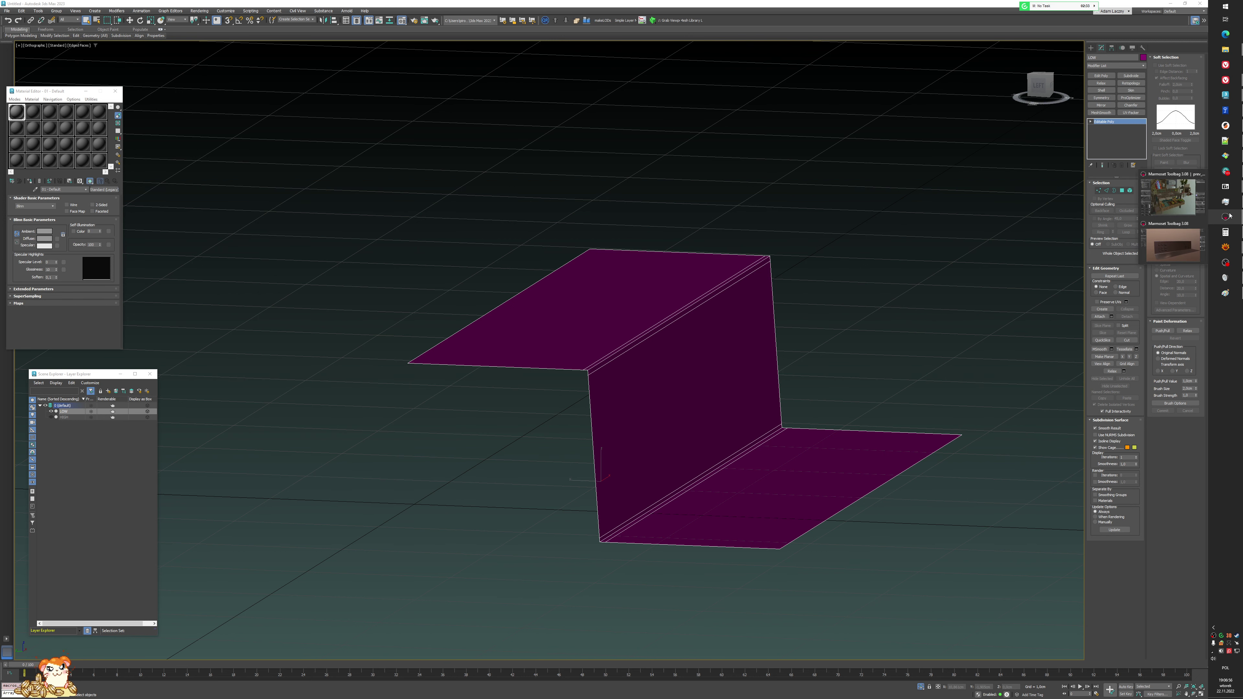
click(1175, 246)
drag(646, 374, 623, 359)
drag(497, 337, 480, 338)
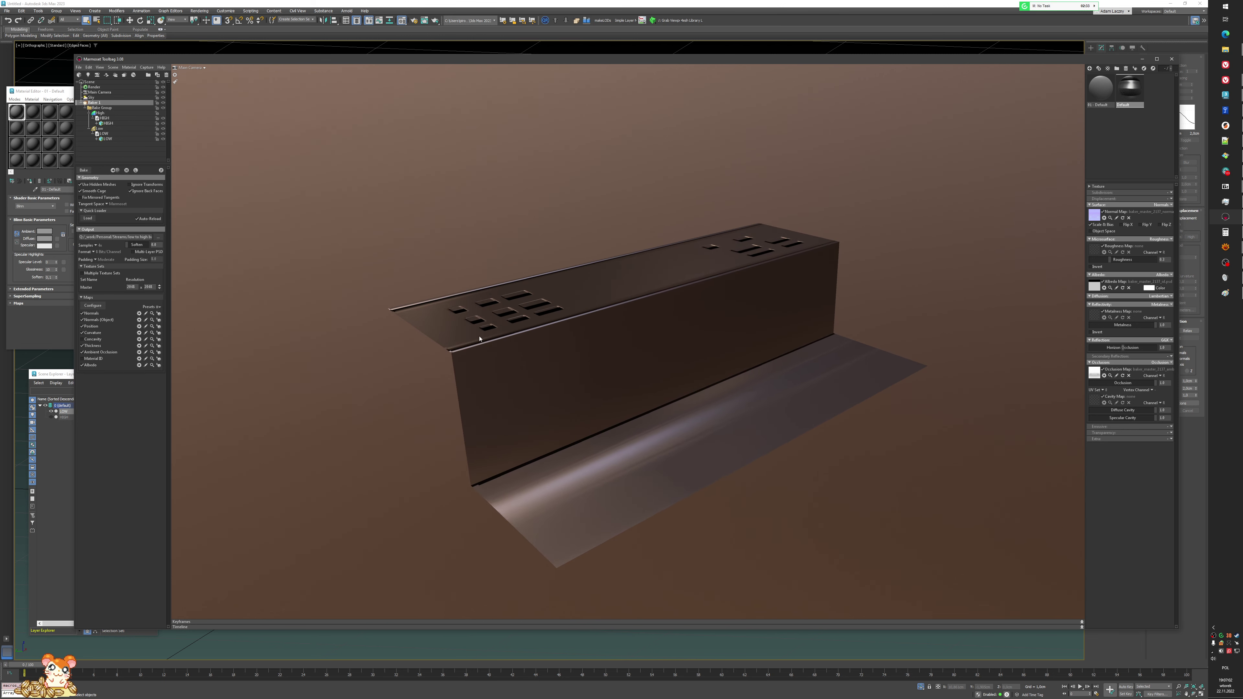
drag(456, 274, 454, 258)
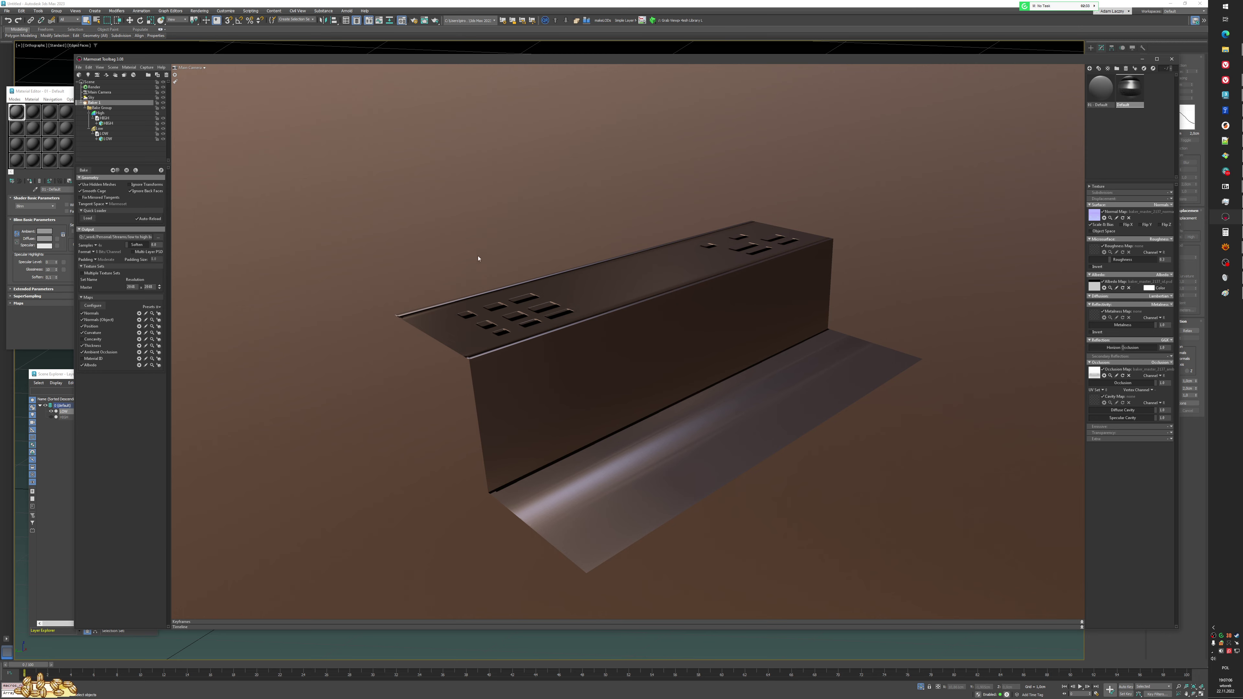
click(140, 149)
click(94, 103)
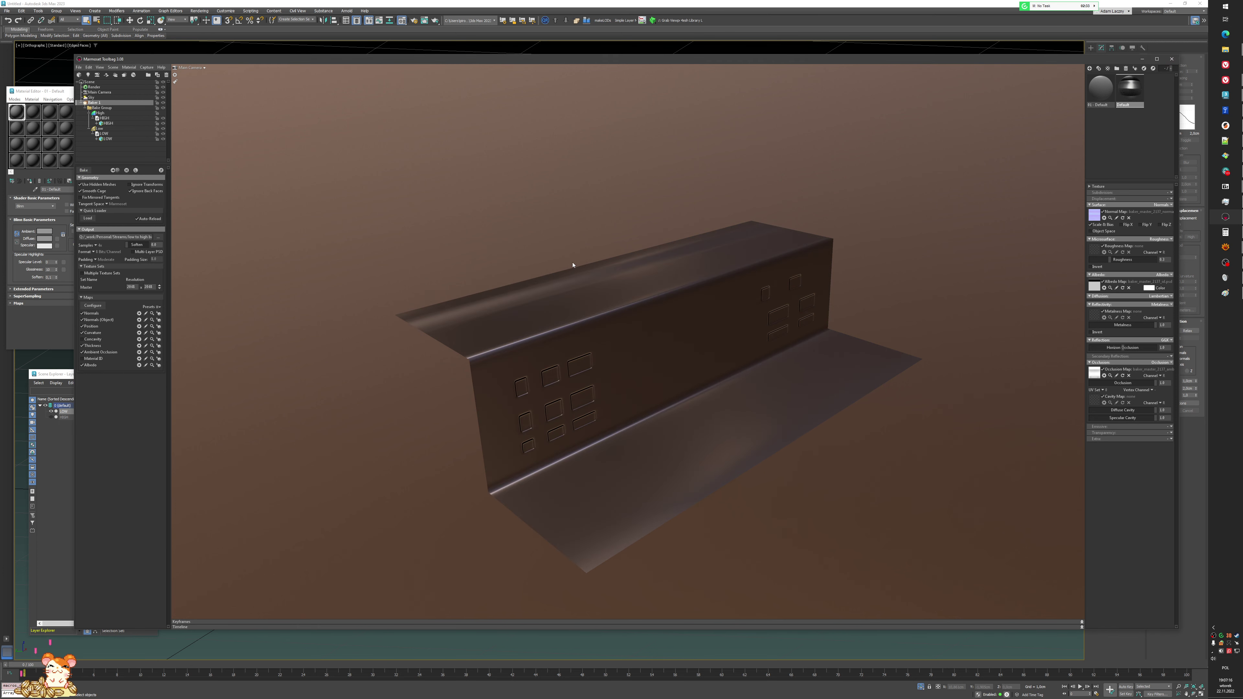
- Inspect the baked corner edges and rectangular wall details up close, selecting the low-poly mesh to show its wireframe
mouse_move(573, 264)
mouse_down()
mouse_move(599, 250)
mouse_move(597, 295)
mouse_move(591, 272)
mouse_up()
right_drag(591, 272, 598, 339)
shift+drag(598, 339, 629, 319)
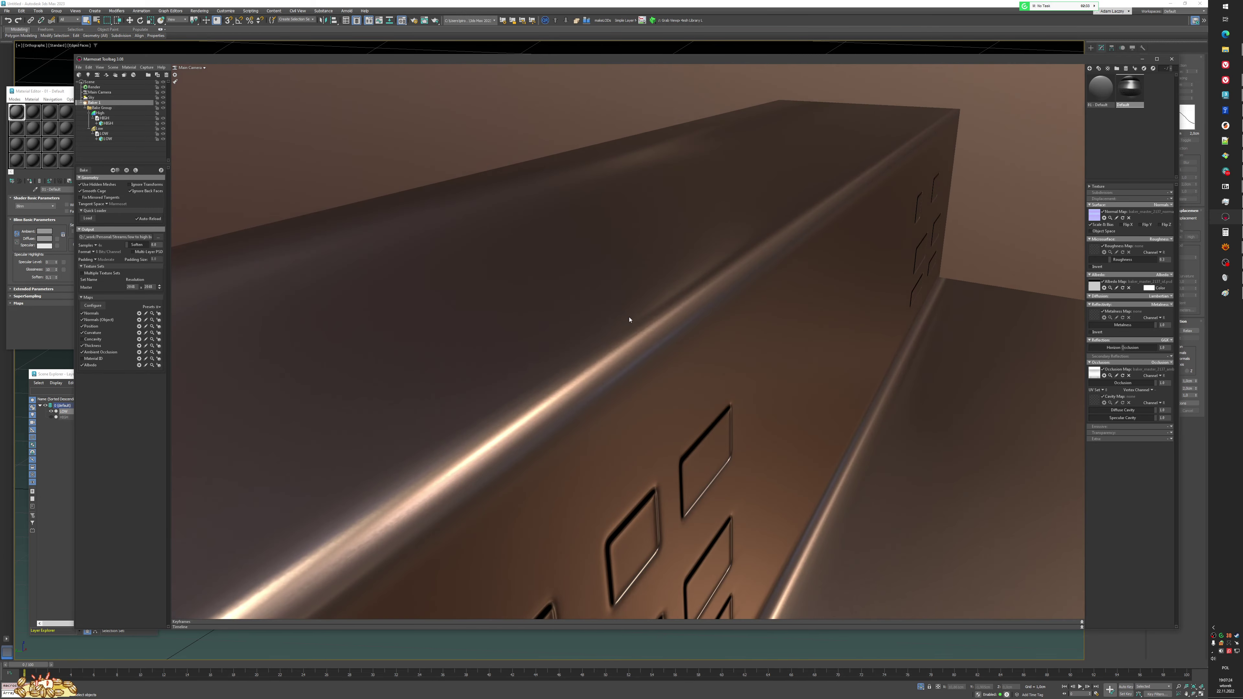
right_drag(629, 319, 672, 286)
drag(671, 286, 567, 315)
scroll(781, 282, down, 5)
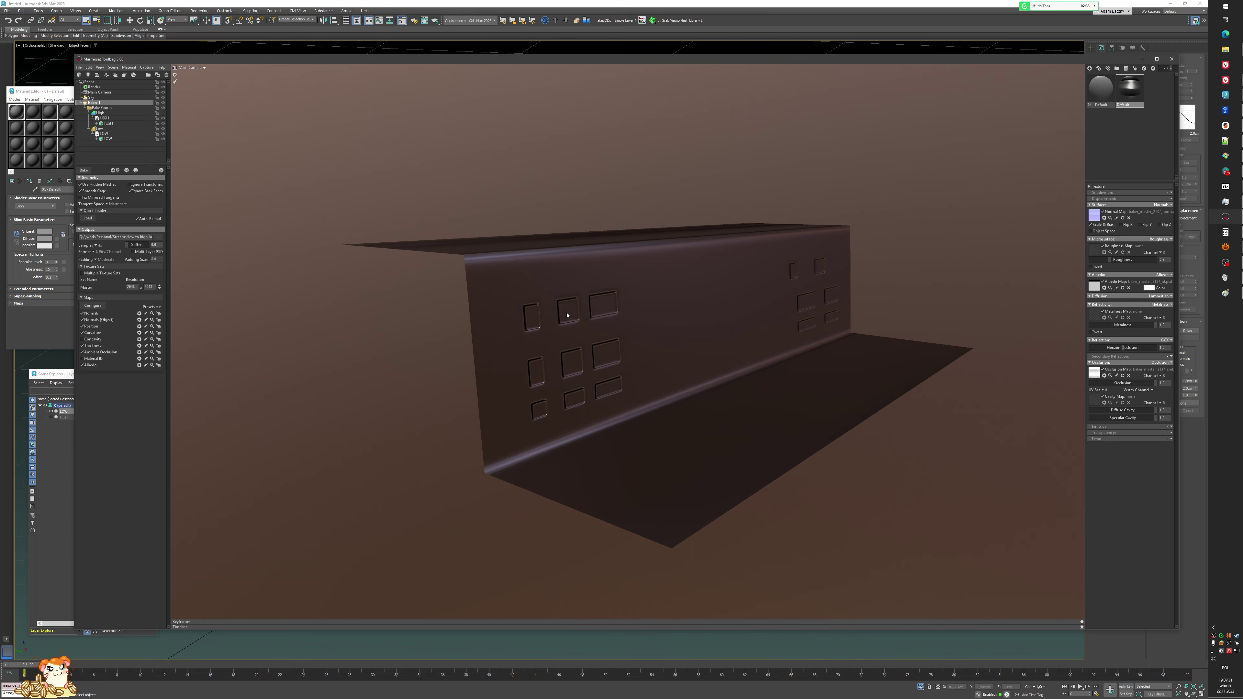
scroll(569, 313, up, 4)
click(632, 287)
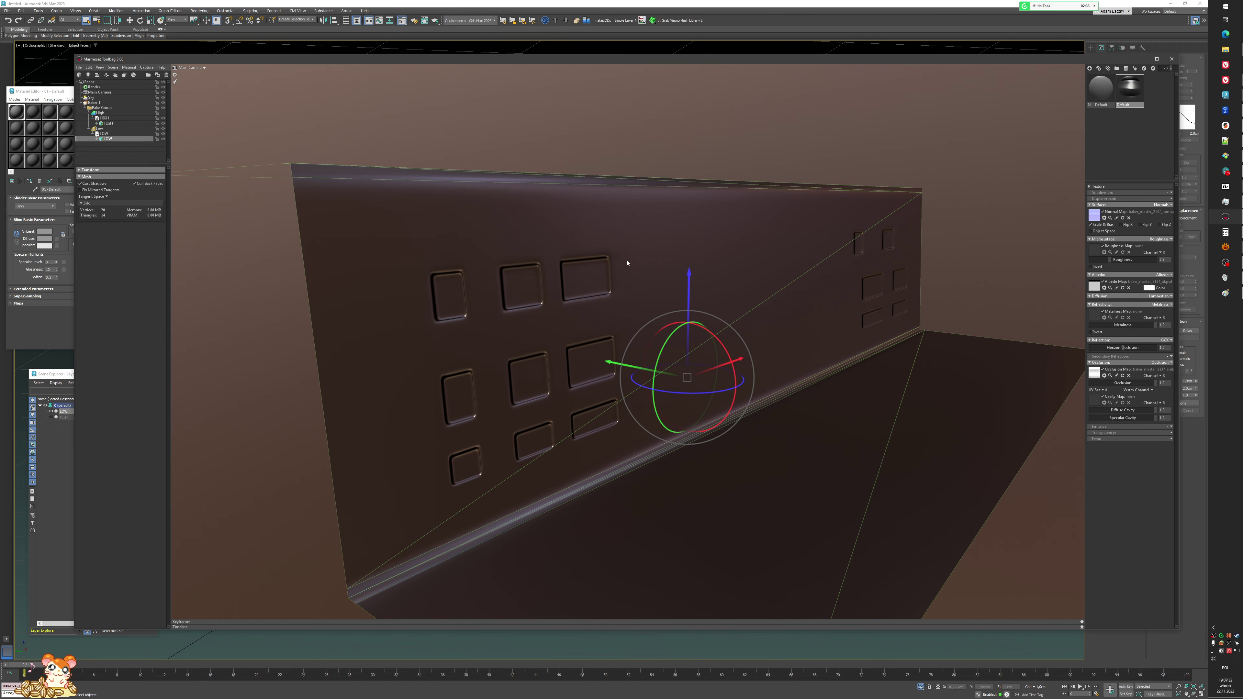
drag(551, 205, 523, 305)
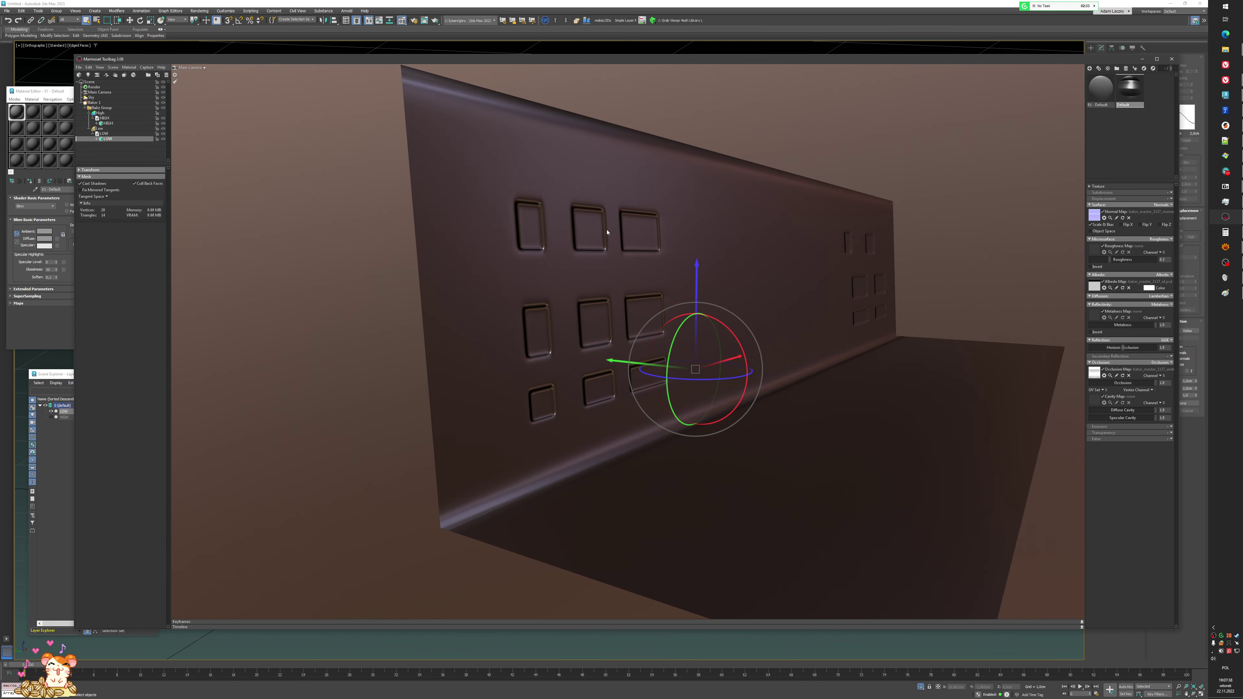
drag(589, 359, 298, 203)
- Display the Low group's projection directions and examine them around the corners, then reselect the low-poly mesh
click(101, 129)
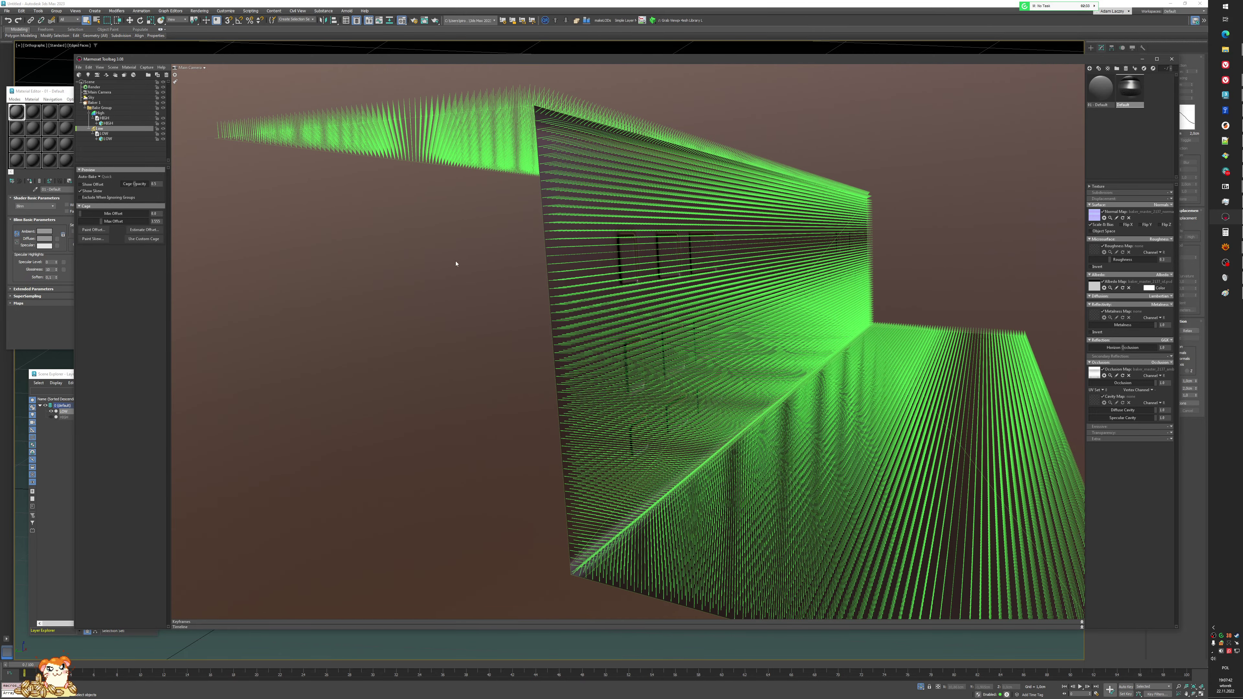
scroll(480, 249, up, 10)
drag(546, 255, 615, 258)
drag(617, 254, 554, 330)
click(554, 329)
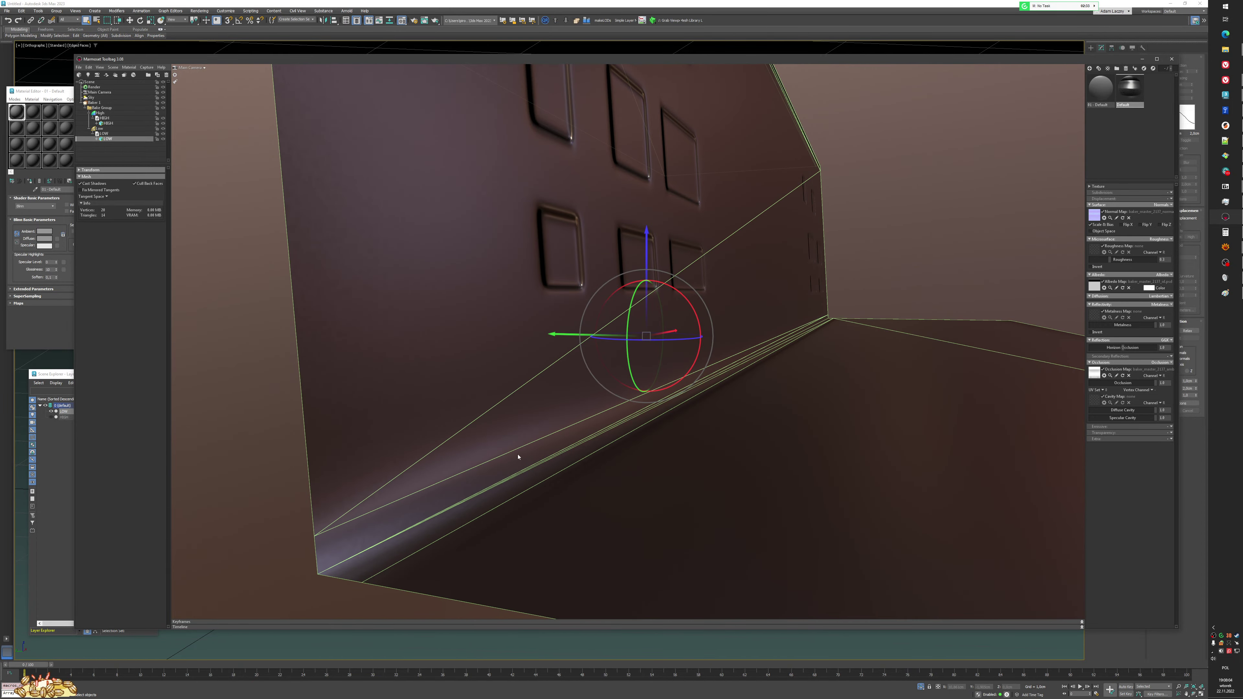
- Frame the low-poly mesh and preview its baked normal map, then close the preview
key(f)
scroll(461, 320, up, 6)
drag(488, 312, 461, 325)
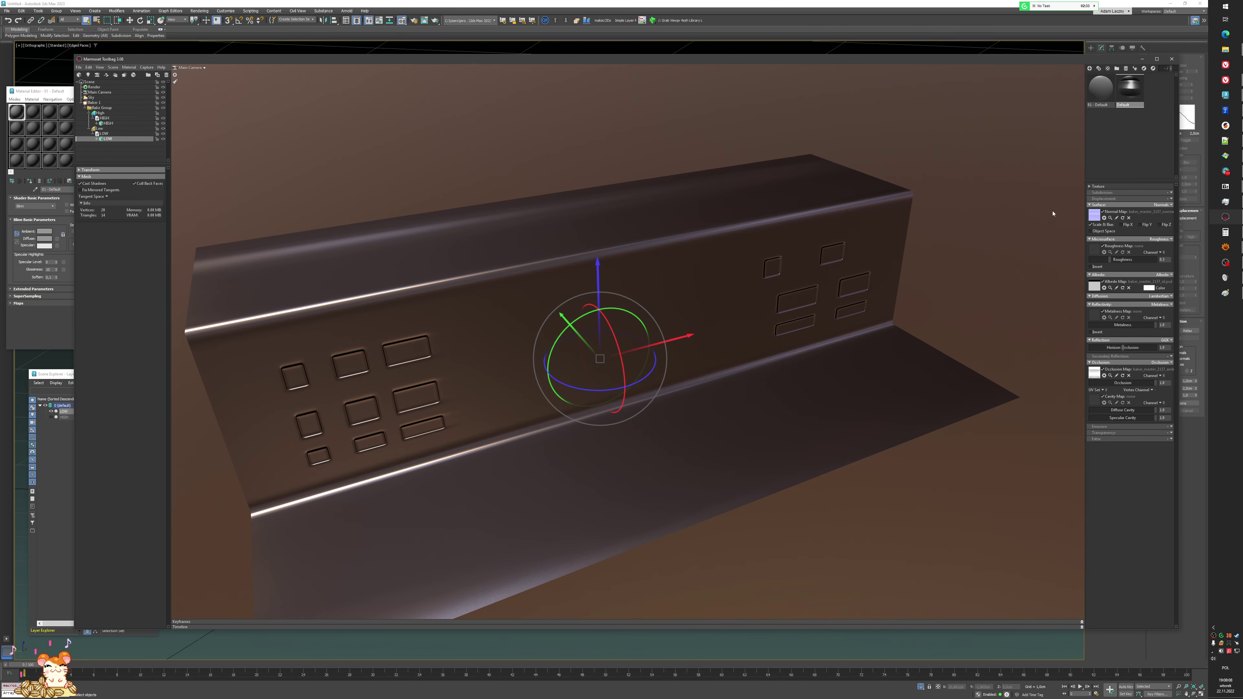
click(1110, 219)
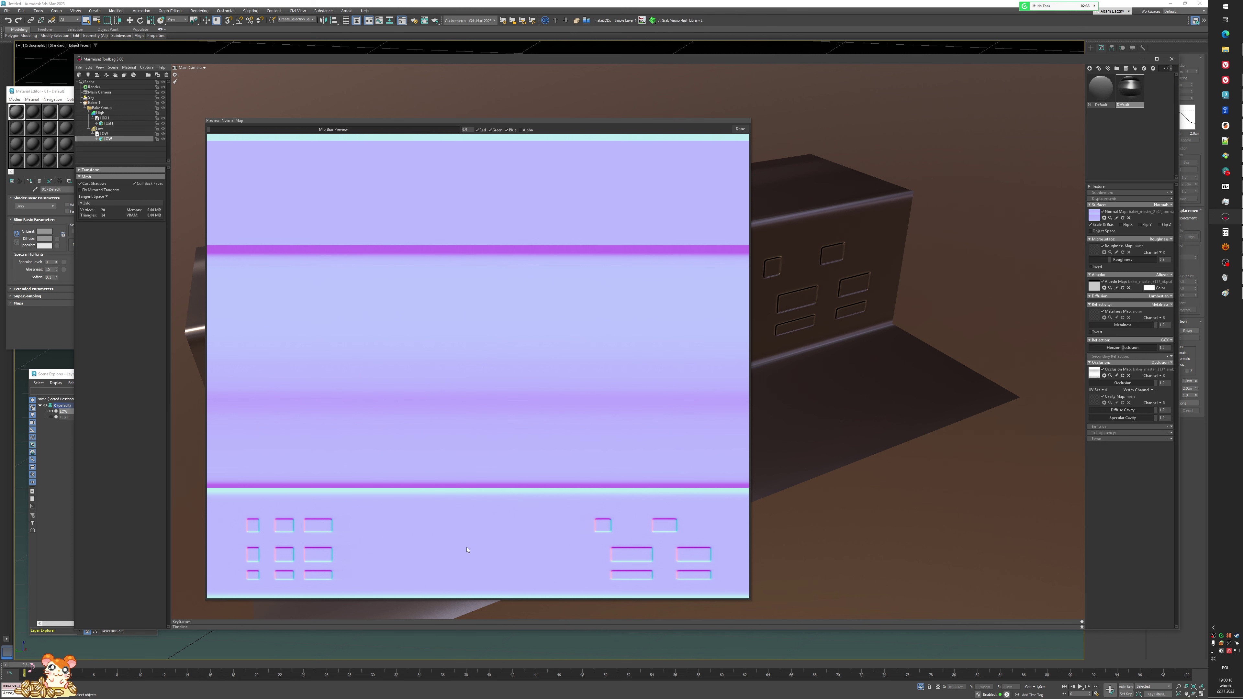
click(734, 132)
- Deselect the low-poly mesh and review the overall bake on the step from several angles
drag(716, 173, 548, 286)
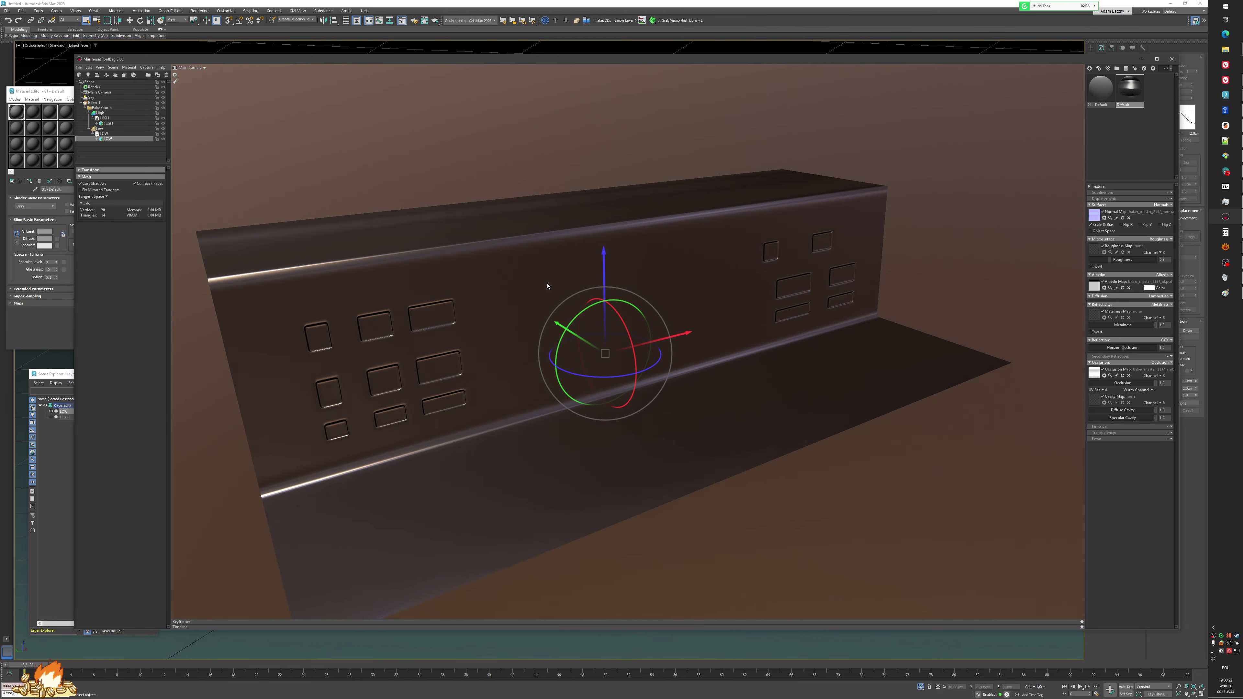
scroll(548, 286, down, 5)
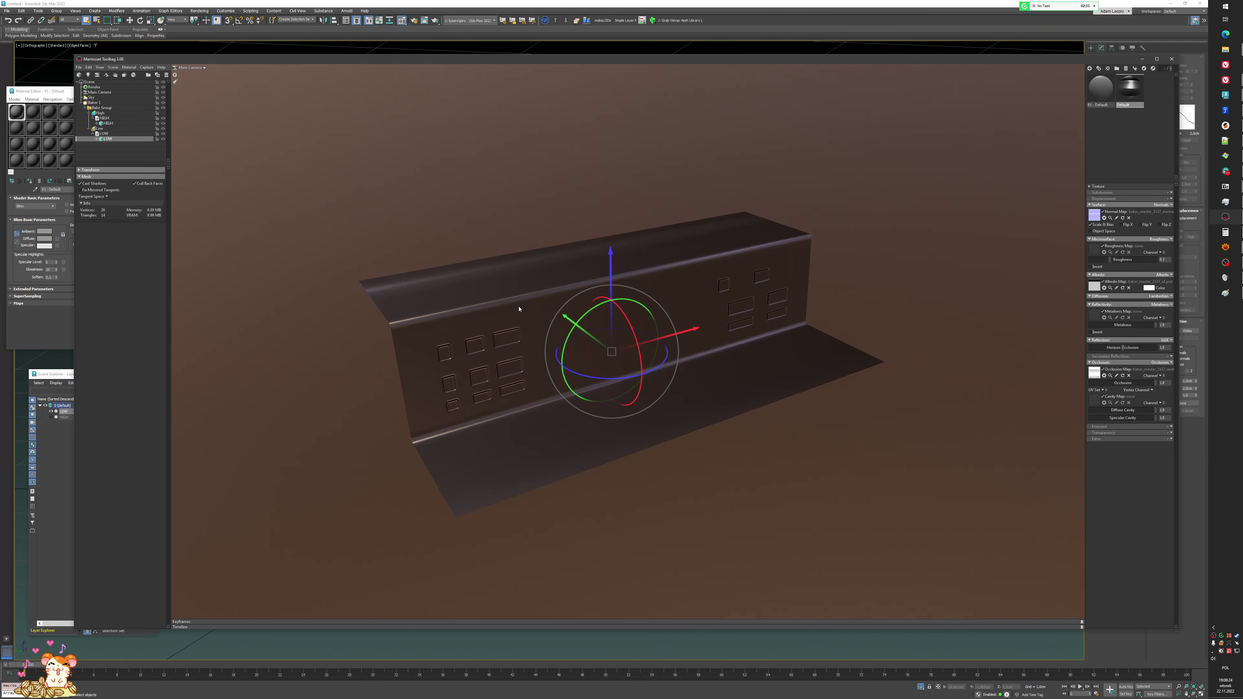
scroll(509, 250, up, 2)
click(482, 200)
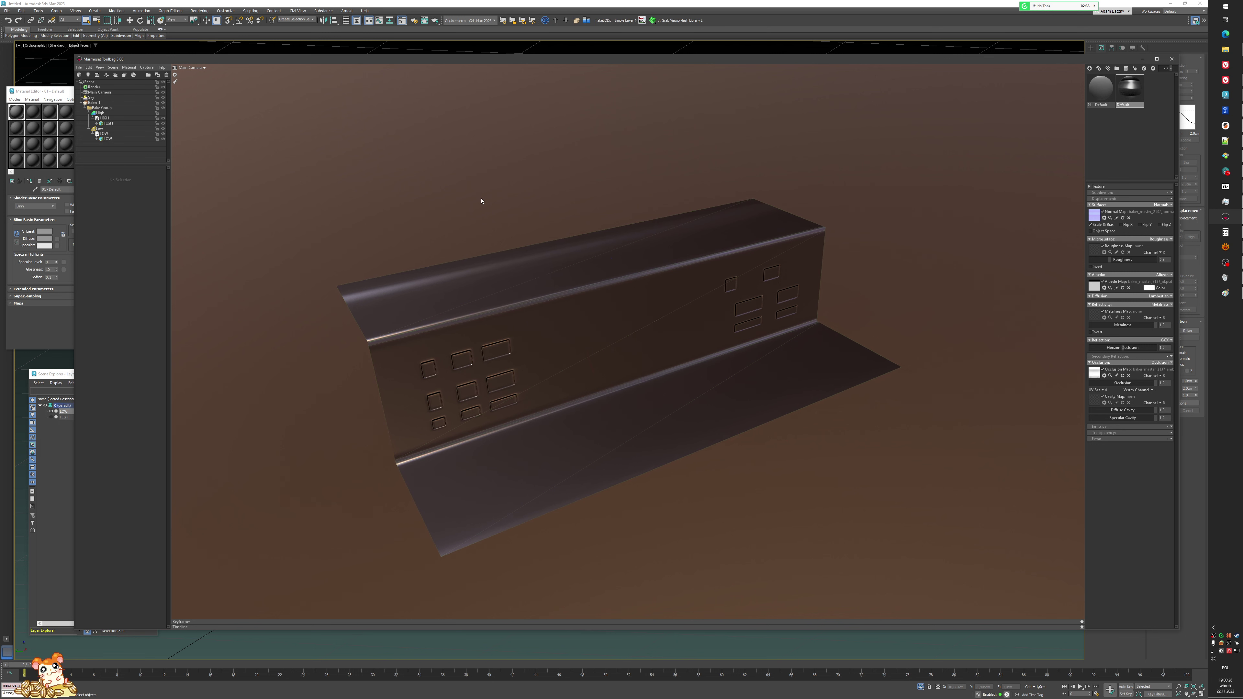
drag(482, 200, 670, 307)
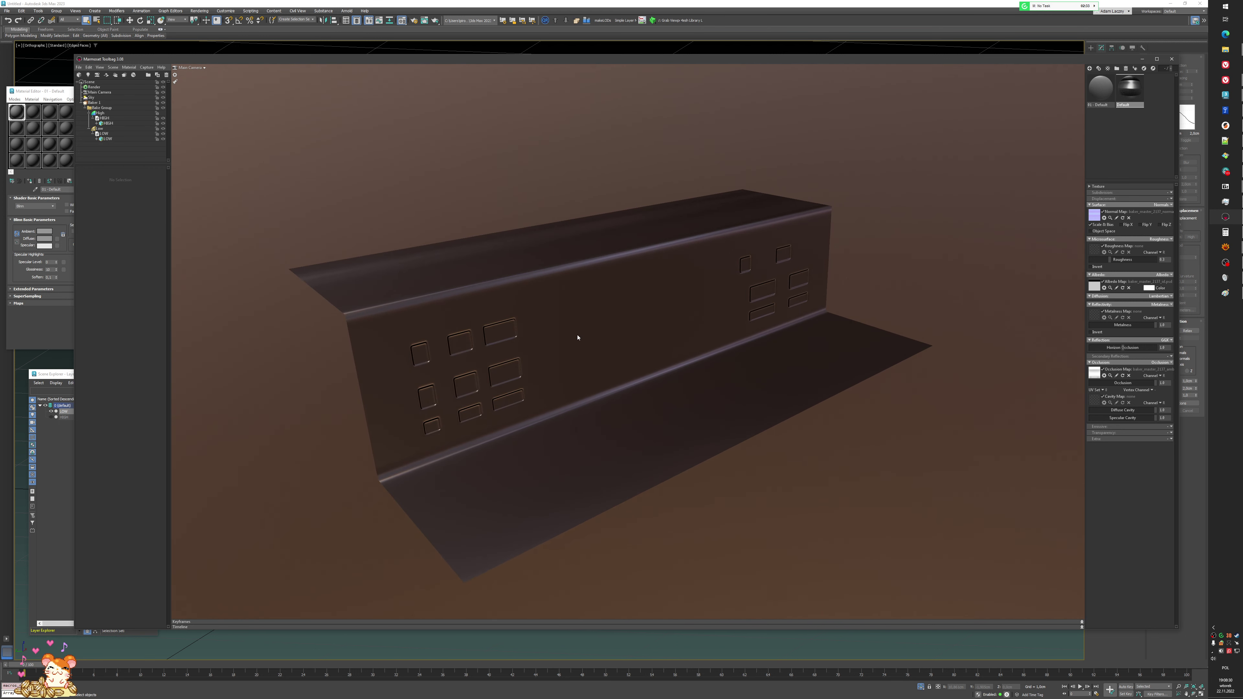